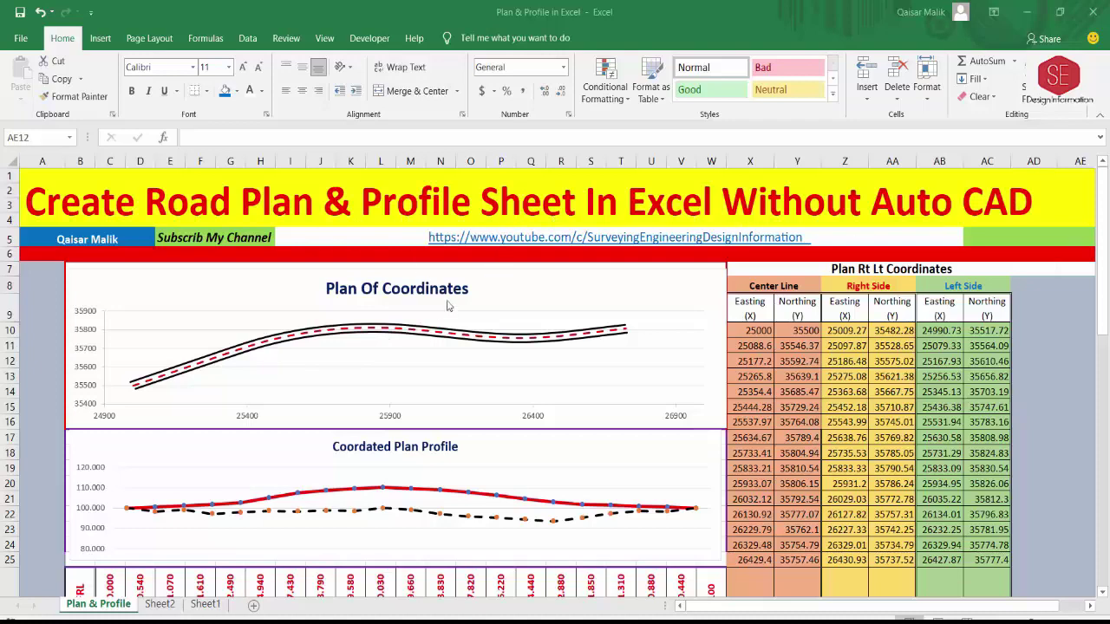
# - Inspect the data ranges of the Left Side, red FRL and dashed NSL series in the example charts
pyautogui.scroll(-1, 347, 320)
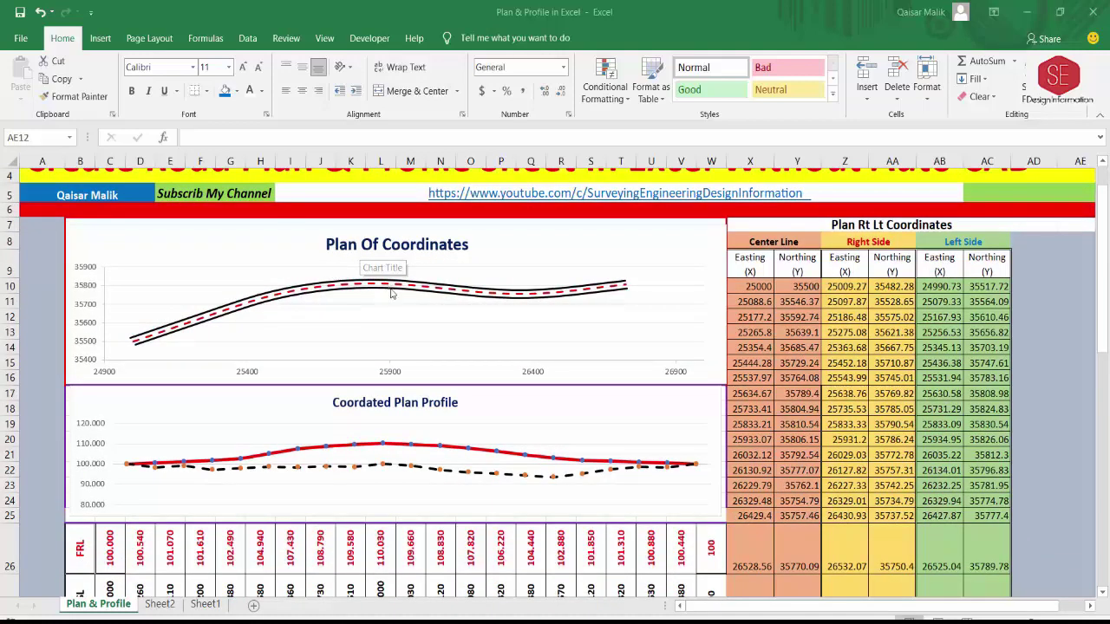
pyautogui.click(593, 289)
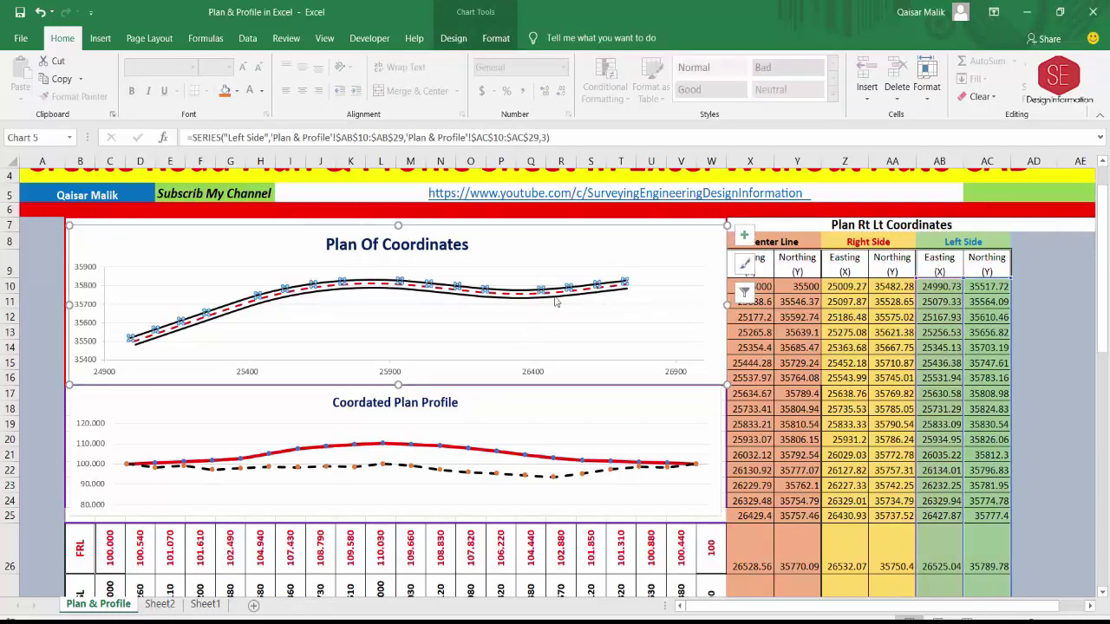
pyautogui.click(589, 314)
pyautogui.scroll(-1, 642, 351)
pyautogui.scroll(-1, 645, 355)
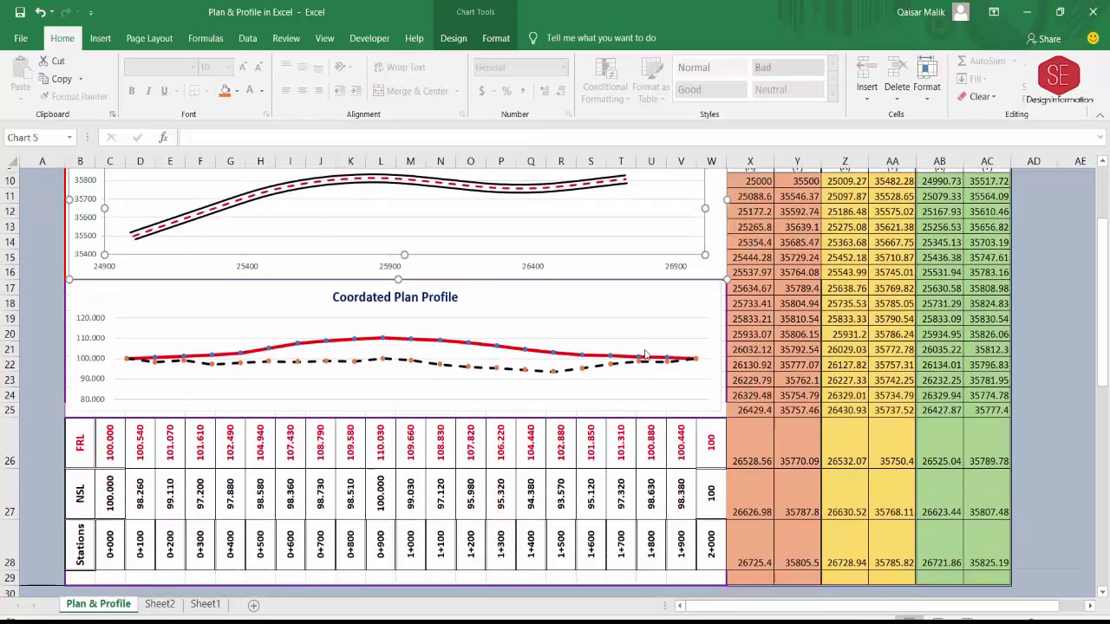
pyautogui.scroll(-1, 645, 356)
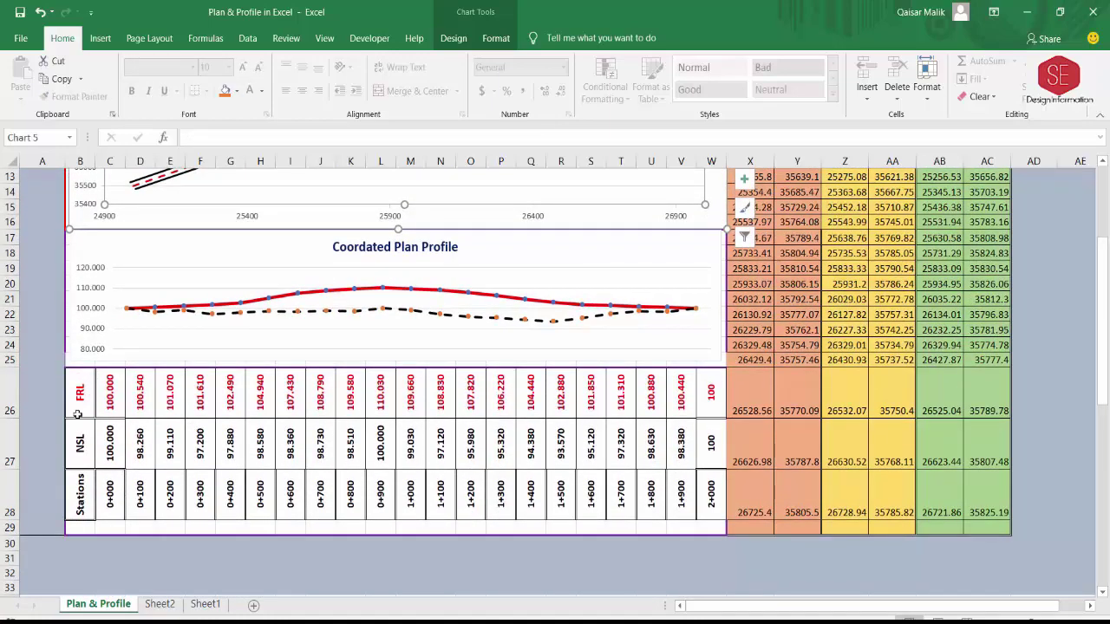
pyautogui.click(350, 295)
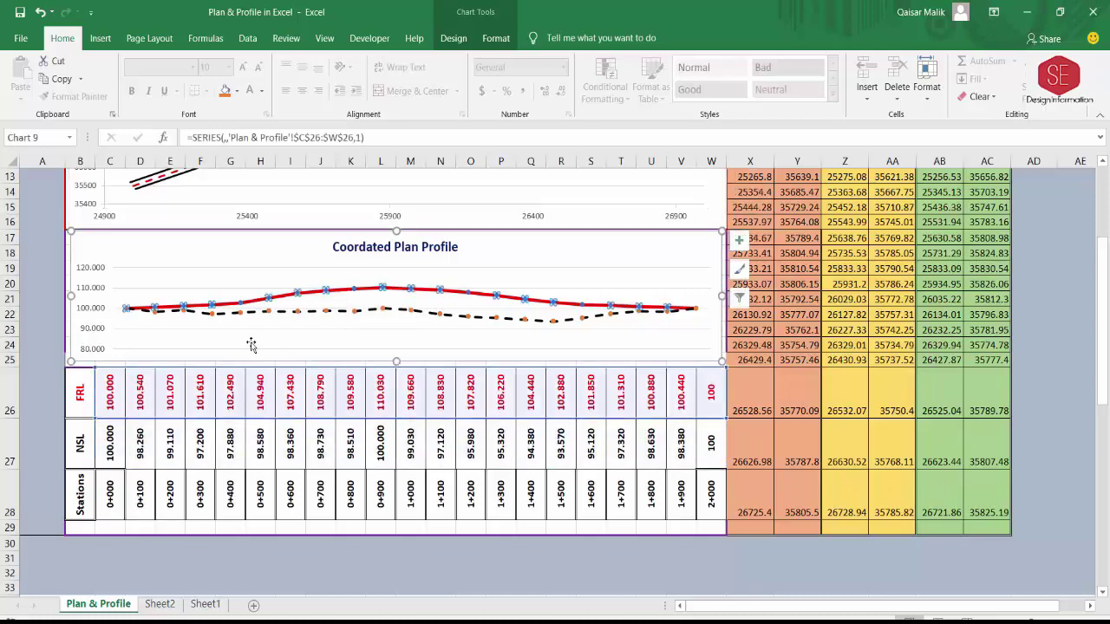
pyautogui.click(293, 312)
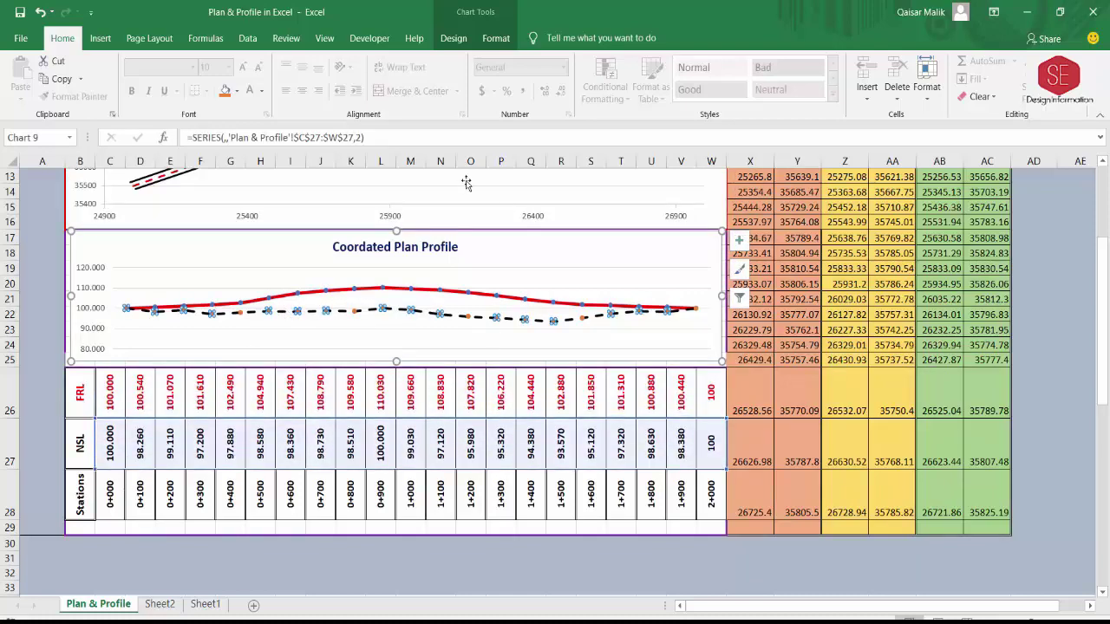
pyautogui.scroll(2, 490, 312)
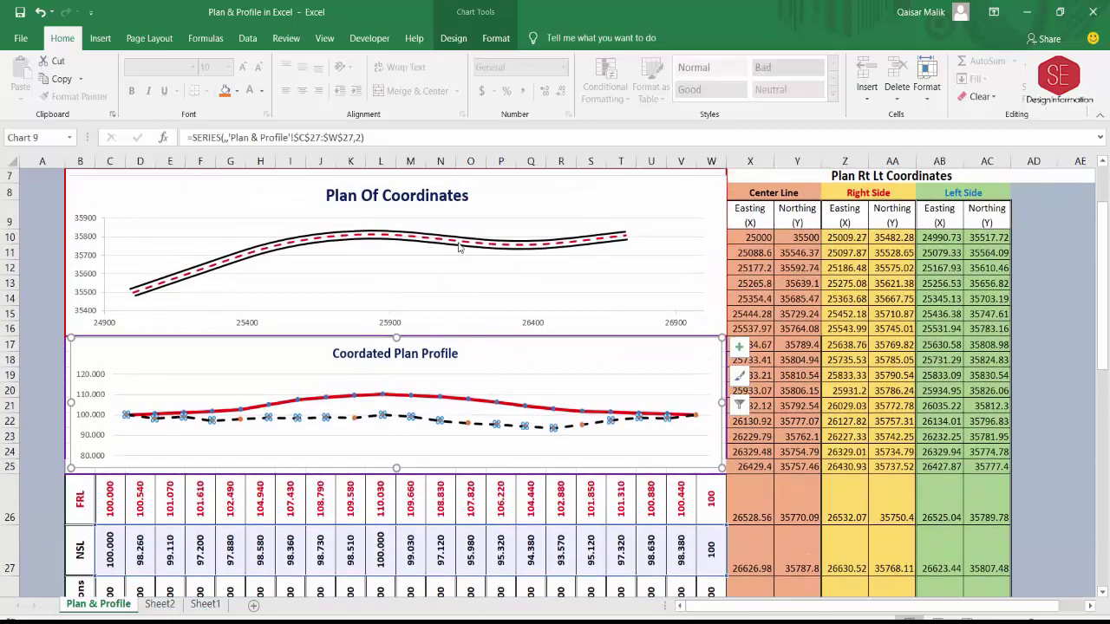
# - Return to the blank coordinate table and pick the first Center Line Easting and Northing cells
pyautogui.click(1081, 276)
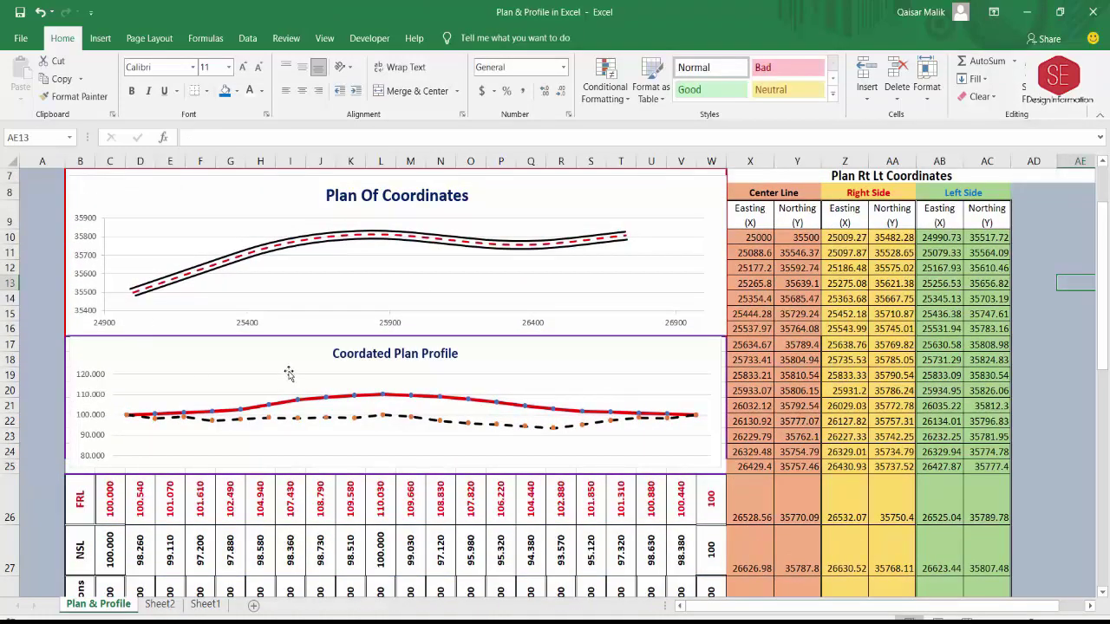
pyautogui.scroll(2, 303, 356)
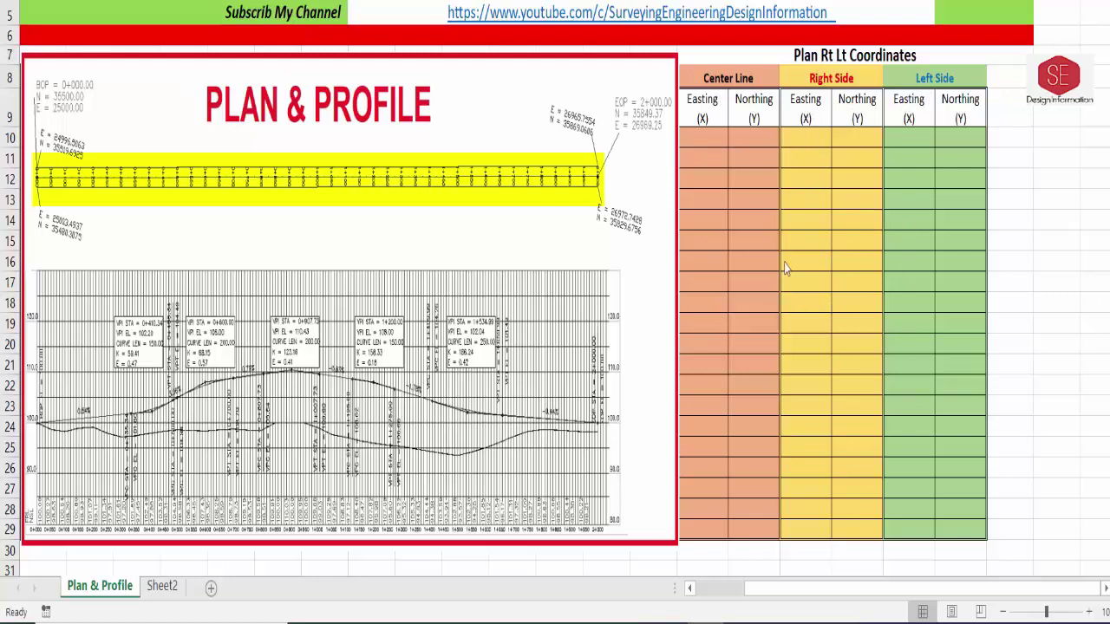
pyautogui.click(709, 137)
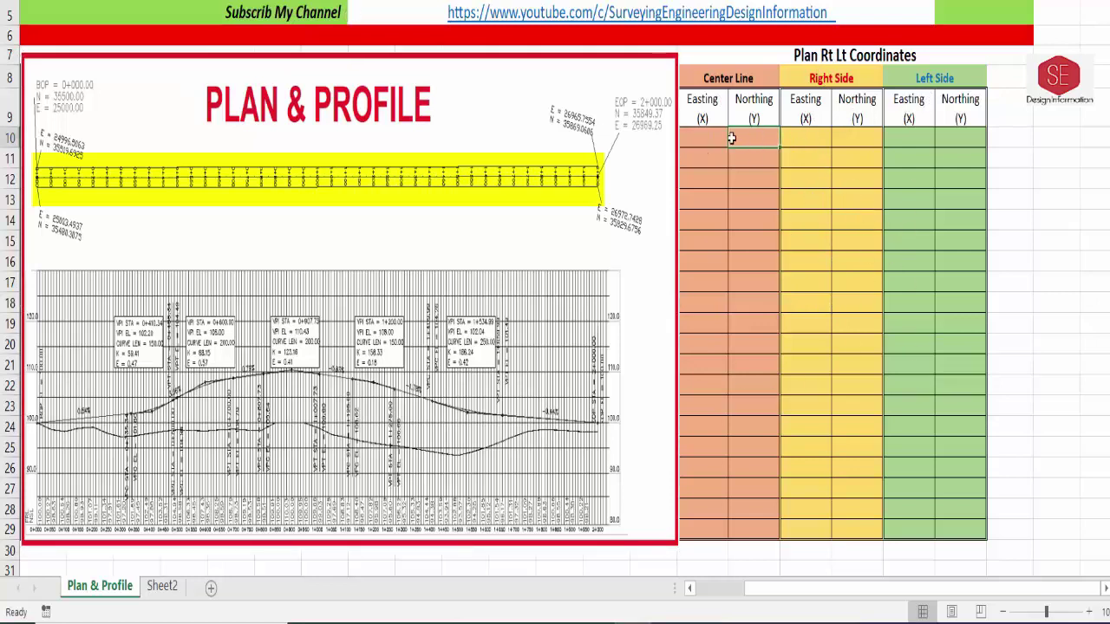
pyautogui.click(746, 136)
# - Enter Center Line coordinates 25000 / 35500 in the first row and 26969.25 / 35849.37 in the next
pyautogui.click(698, 137)
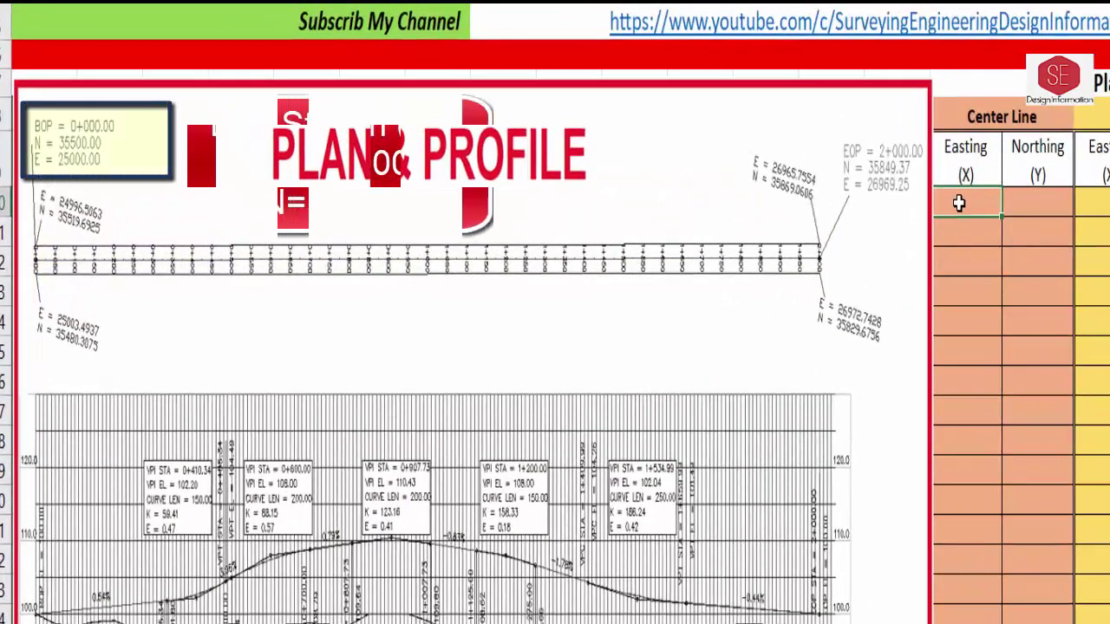
pyautogui.write('25000')
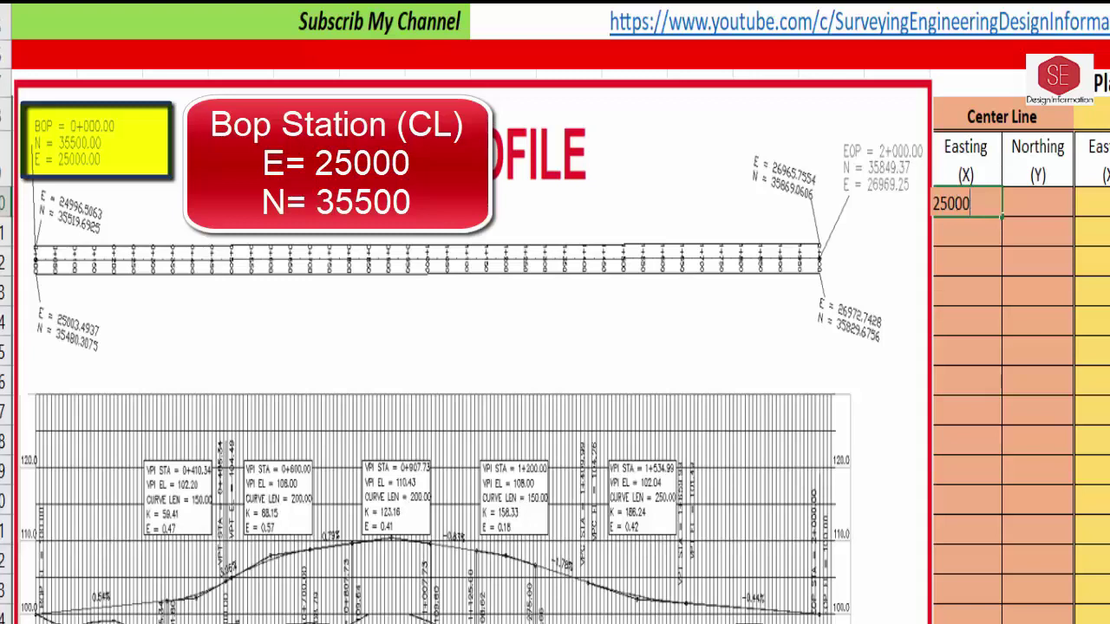
pyautogui.press('Tab')
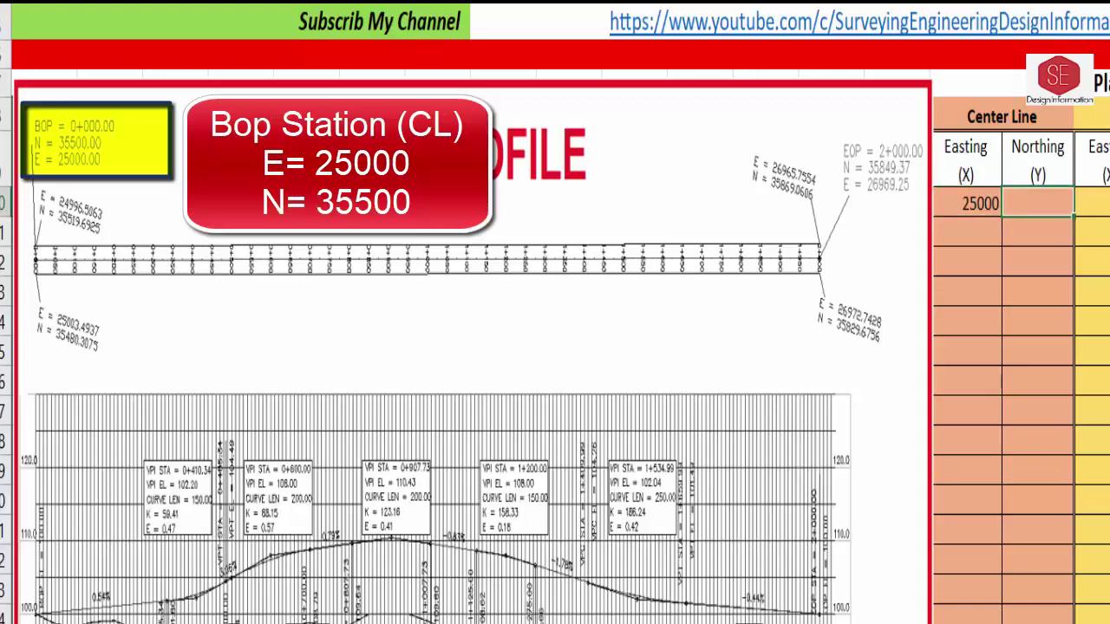
pyautogui.write('35500')
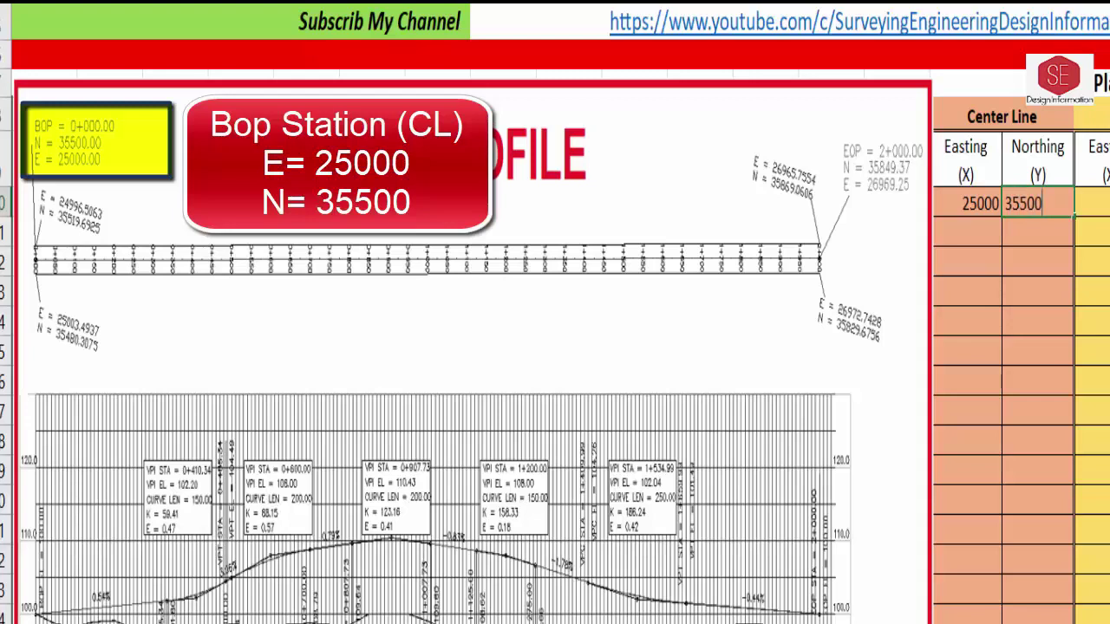
pyautogui.press('Return')
pyautogui.click(967, 230)
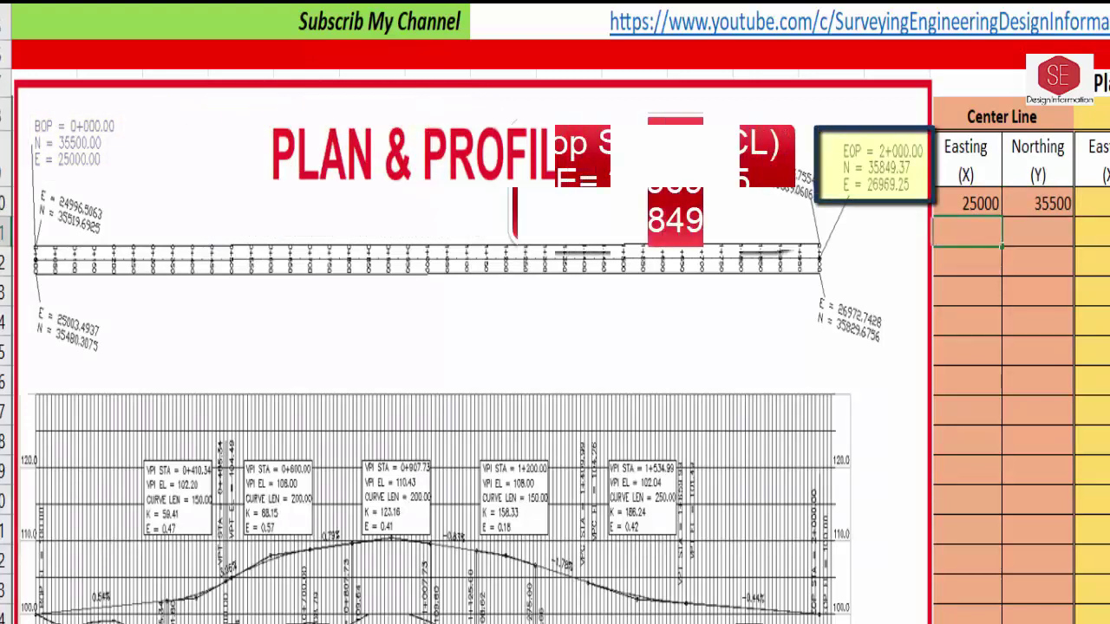
pyautogui.write('269')
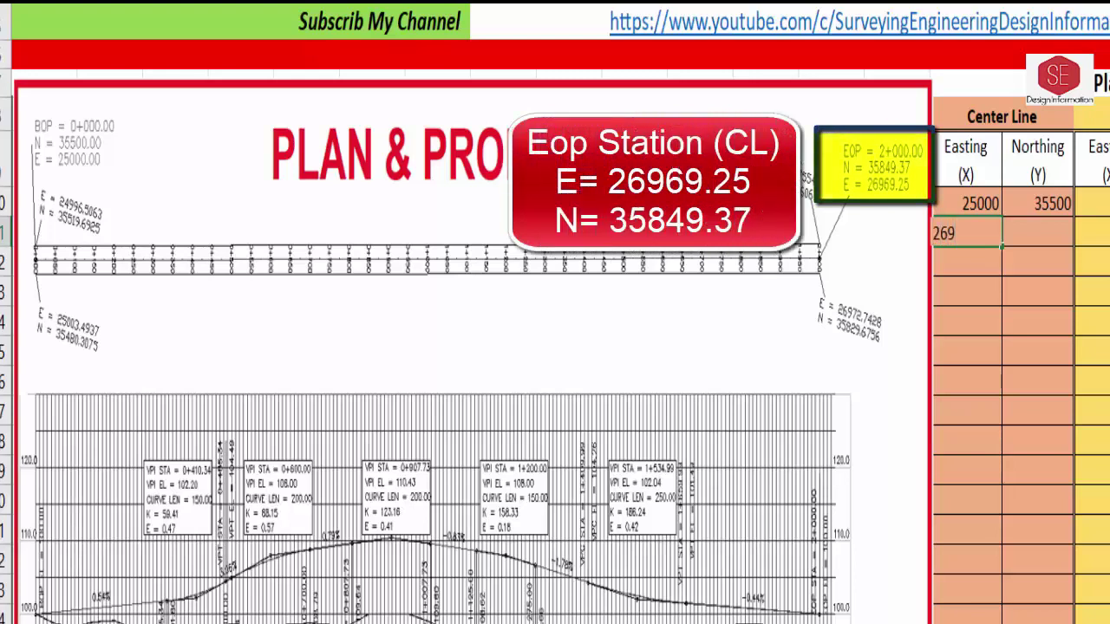
pyautogui.write('69.25')
pyautogui.press('Tab')
pyautogui.write('35')
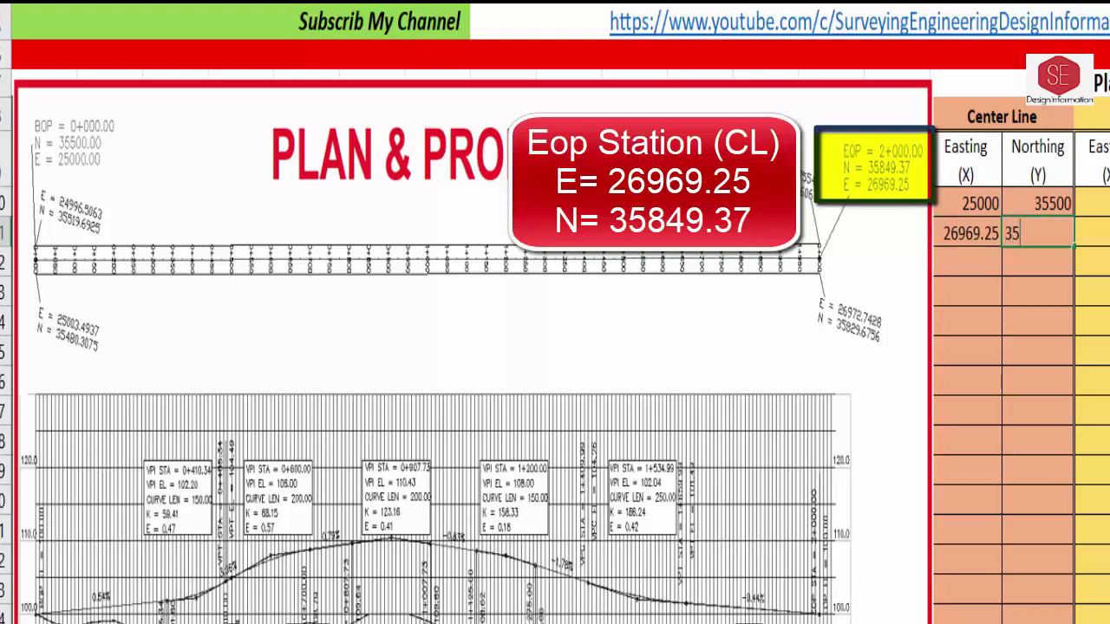
pyautogui.write('849.3')
pyautogui.write('7')
pyautogui.click(966, 442)
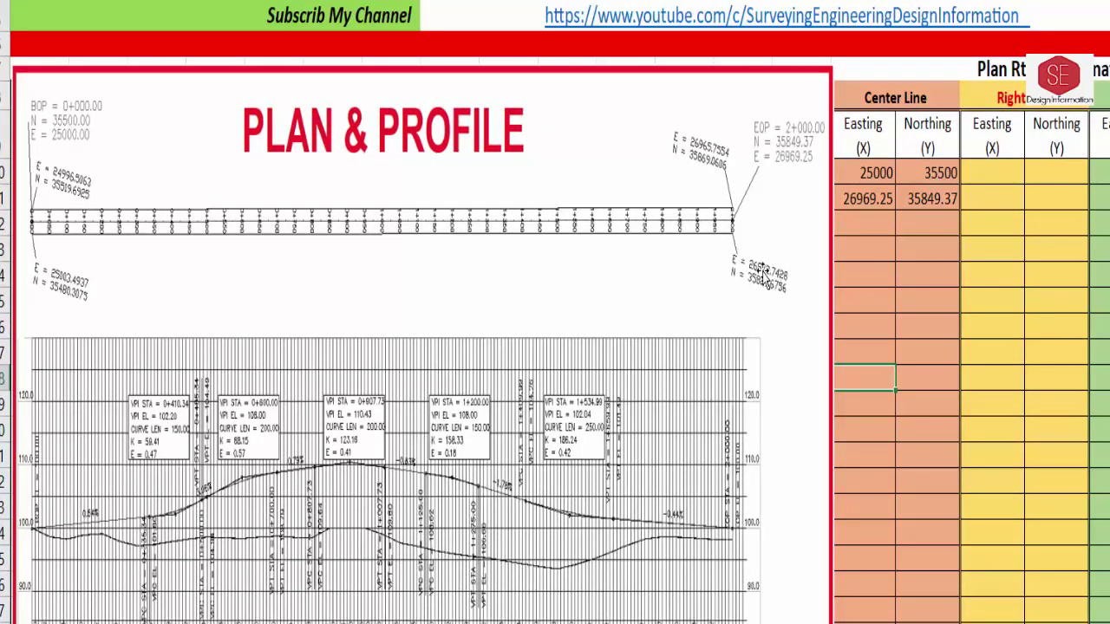
# - Enter Right Side edge points 25003.494 / 35480.308 and 26972.742 / 35829.676 in both rows
pyautogui.click(998, 179)
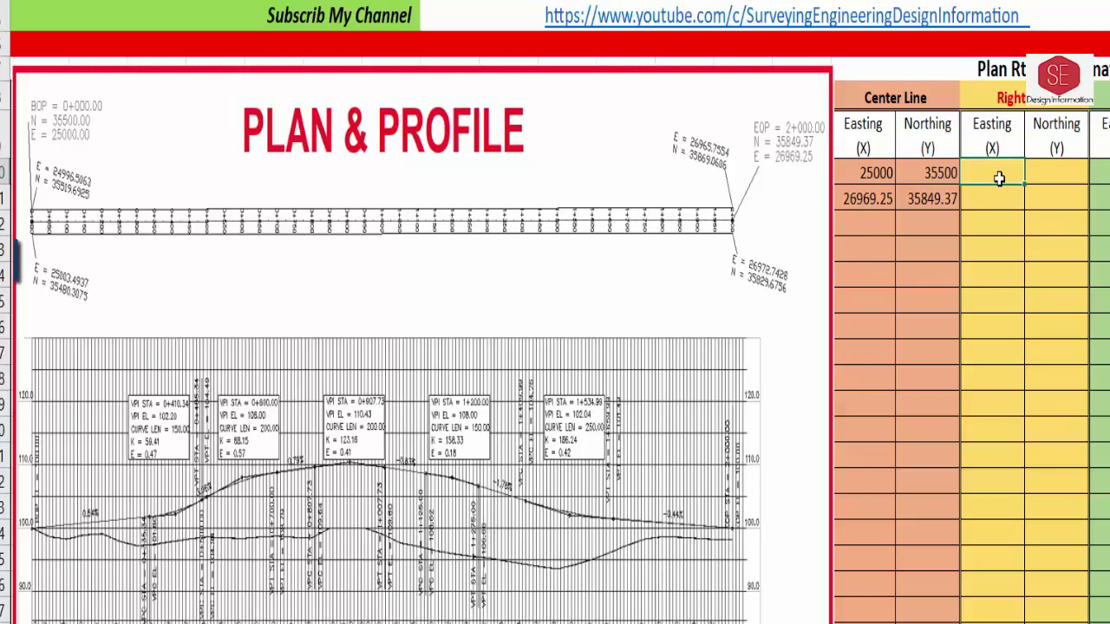
pyautogui.write('25003.4937')
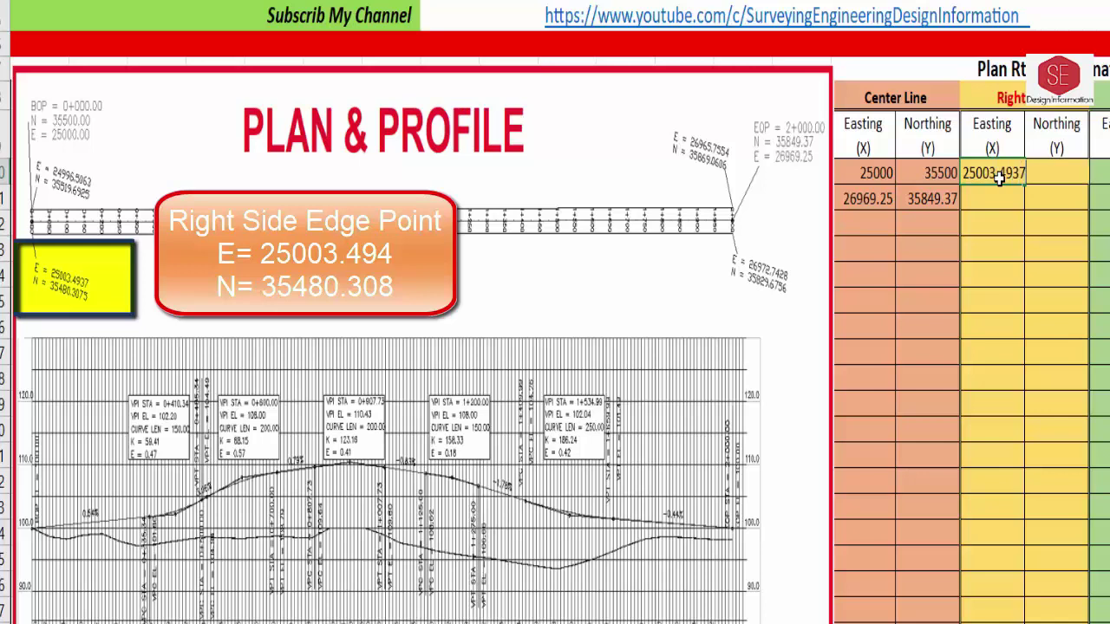
pyautogui.press('Tab')
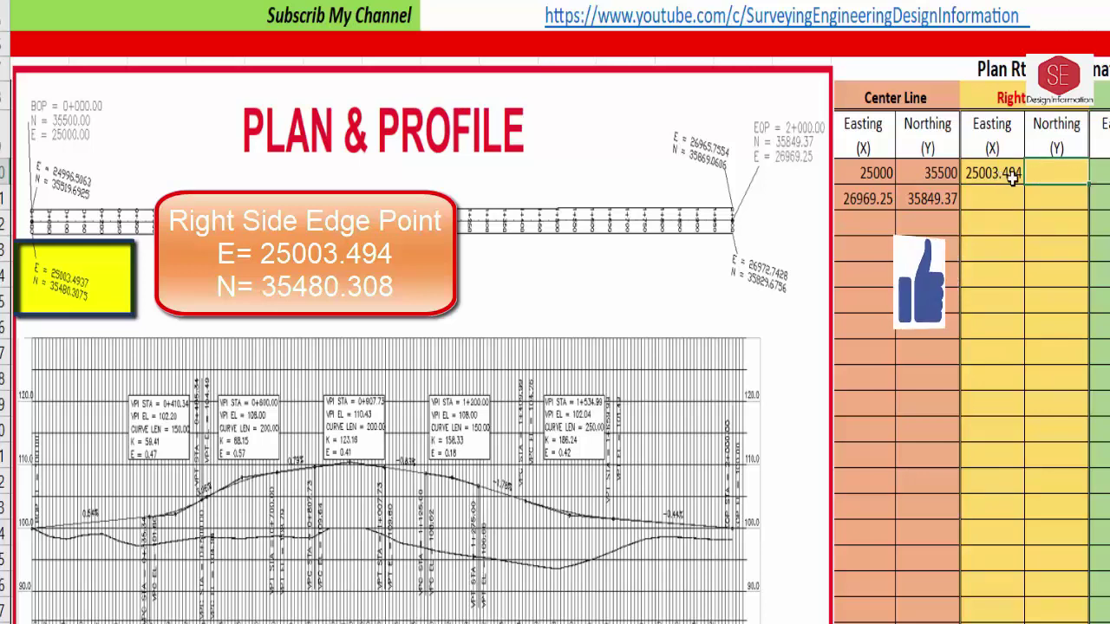
pyautogui.write('35')
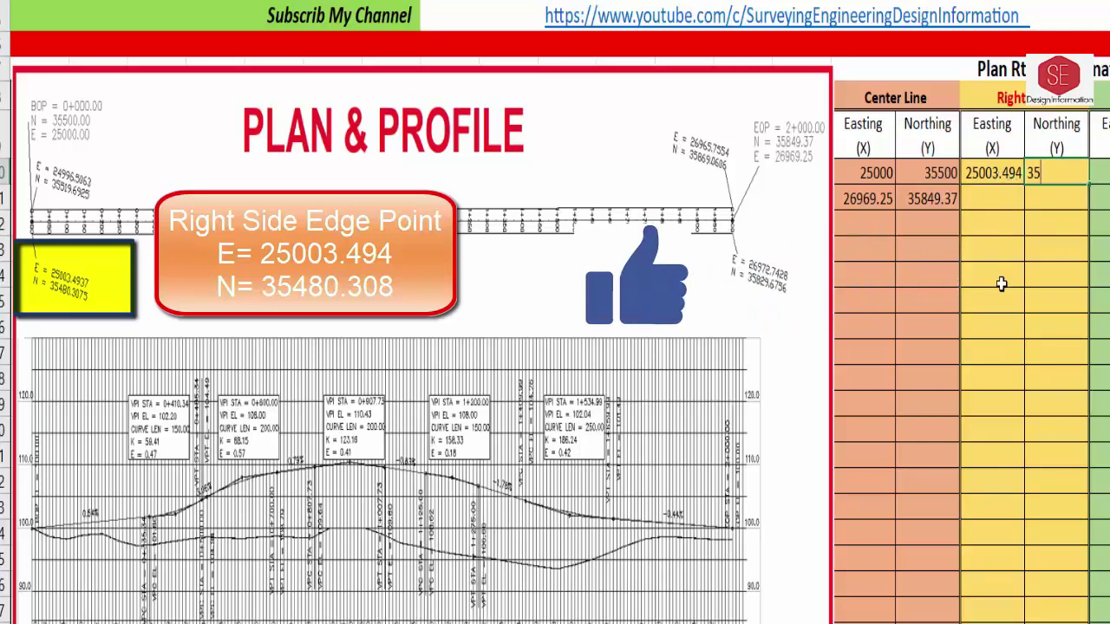
pyautogui.write('480')
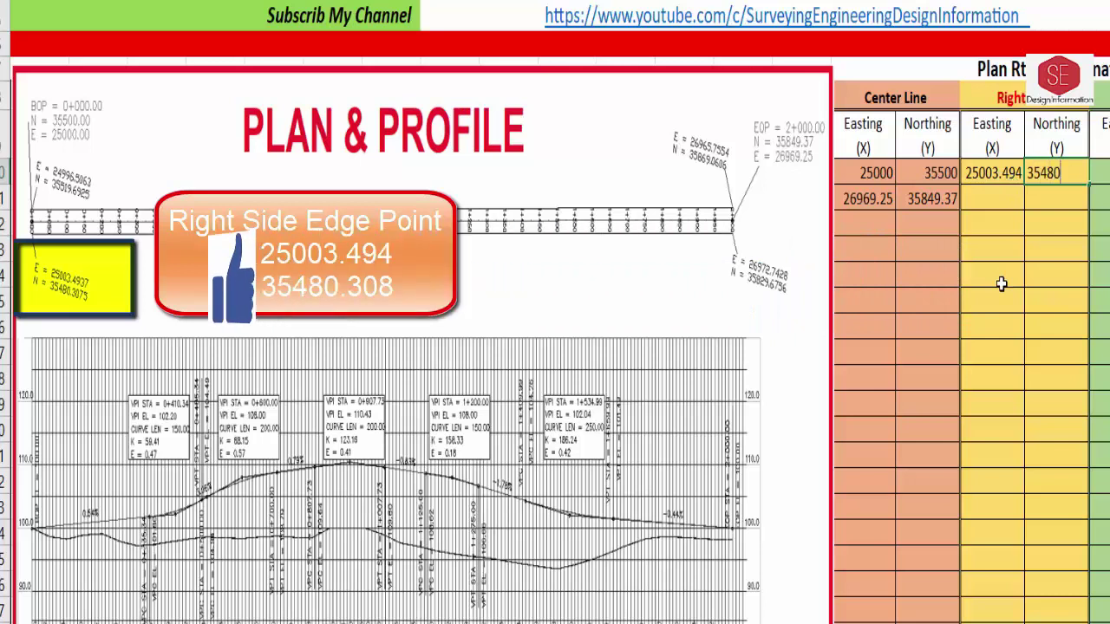
pyautogui.write('.3075')
pyautogui.press('Return')
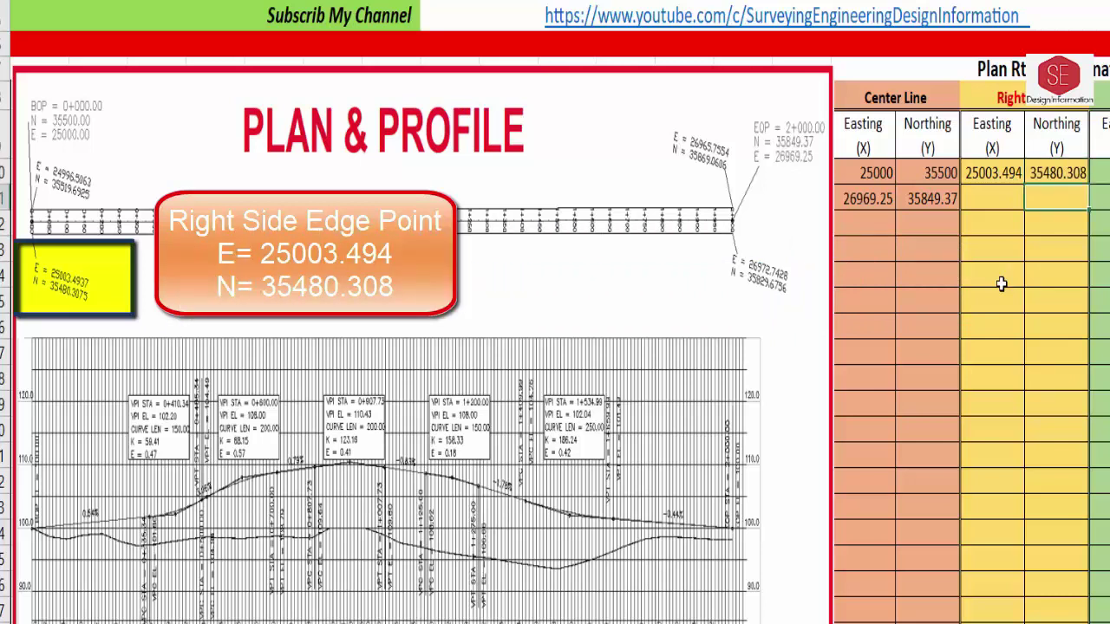
pyautogui.press('Left')
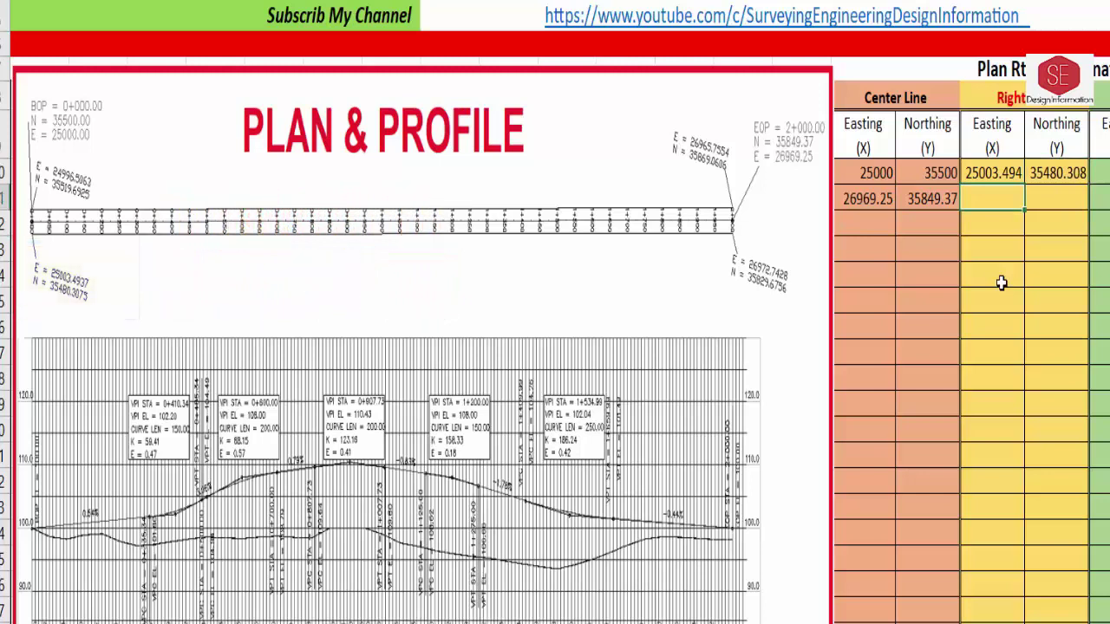
pyautogui.write('26')
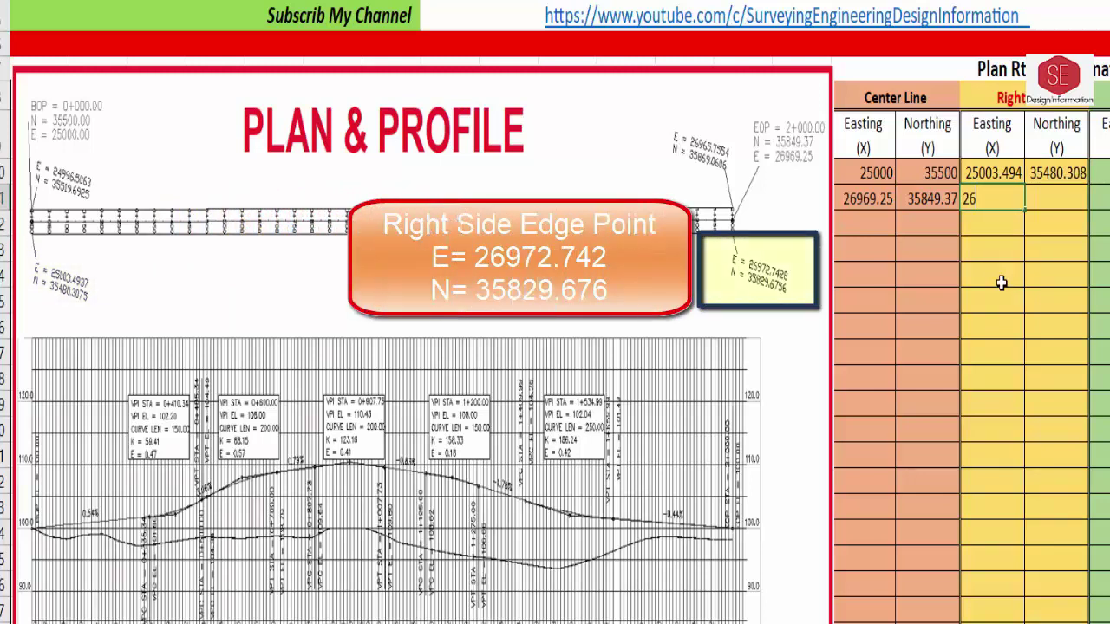
pyautogui.write('972')
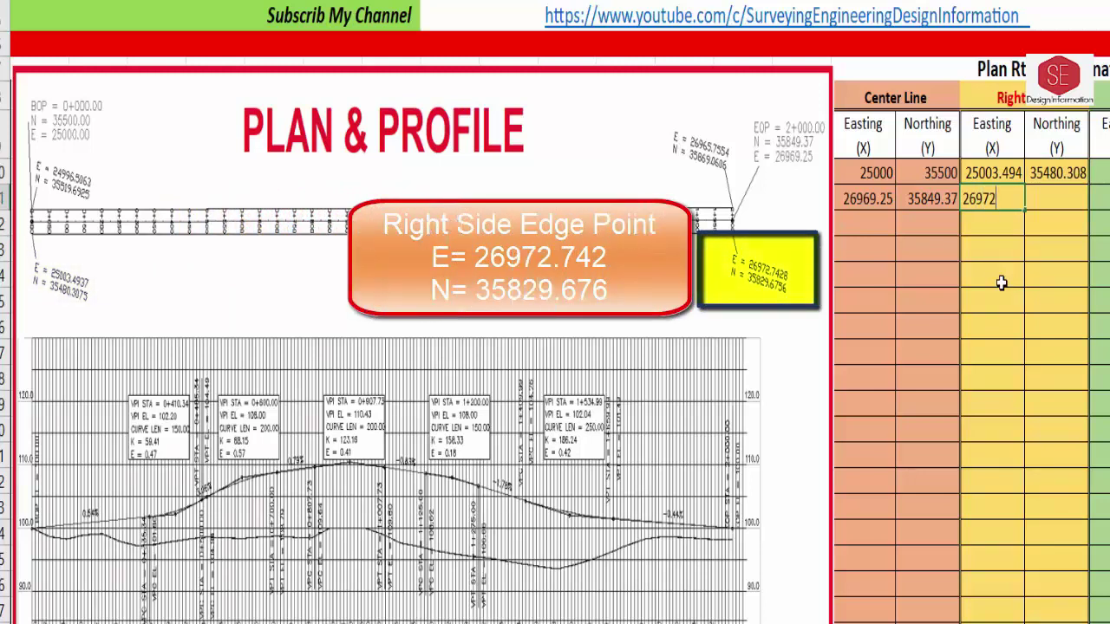
pyautogui.write('.742')
pyautogui.press('Tab')
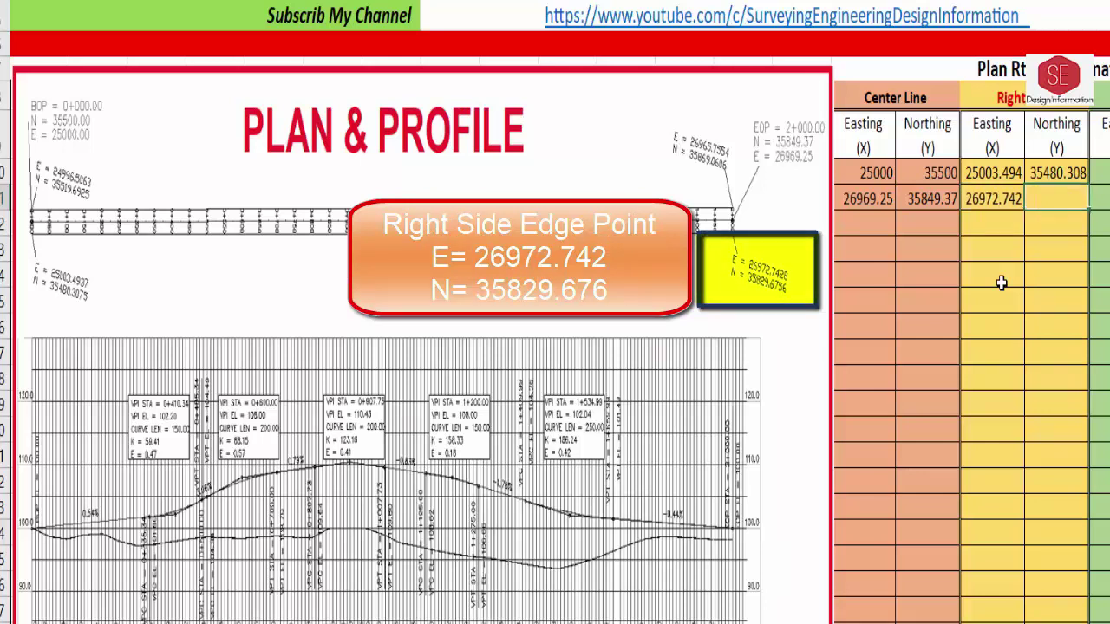
pyautogui.write('35')
pyautogui.write('829.675')
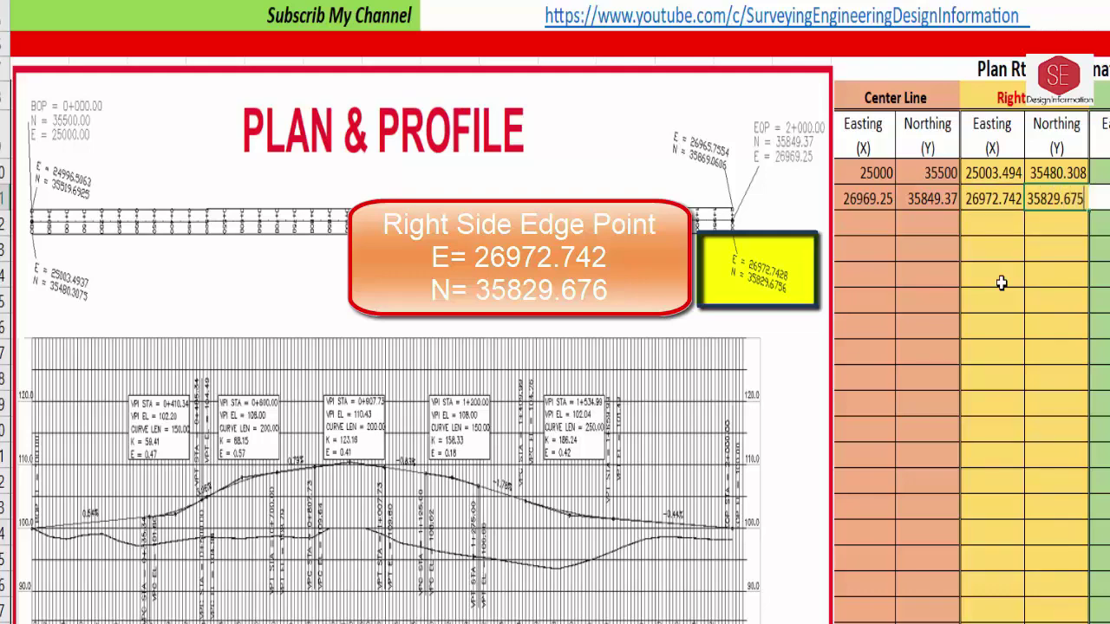
pyautogui.write('6')
pyautogui.press('Return')
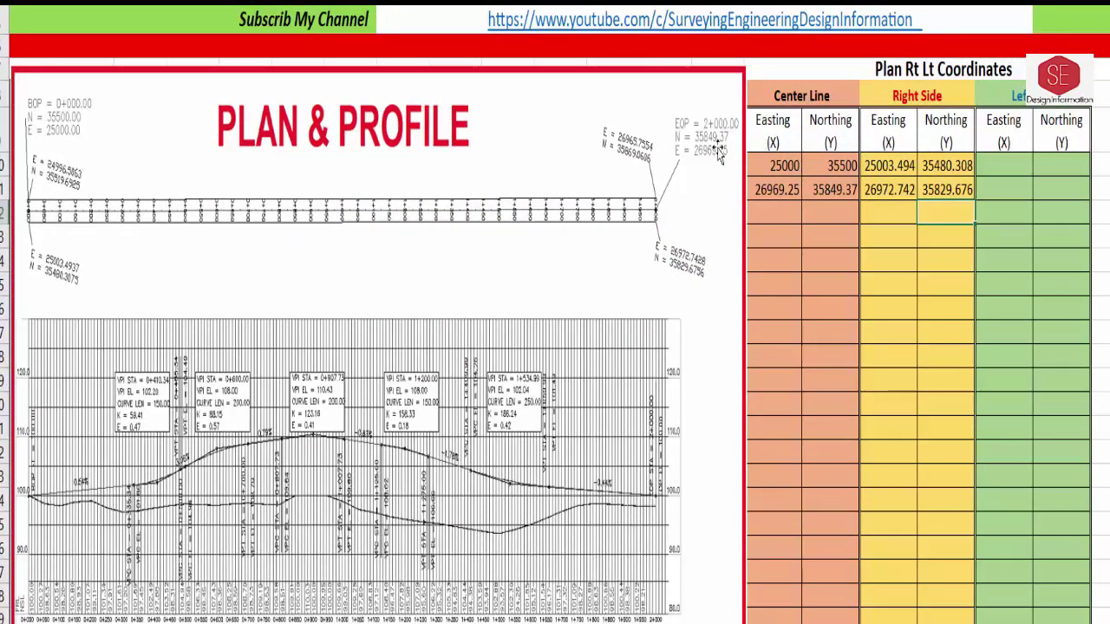
# - Enter Left Side points 24996.506 / 35519.693, then easting 26965.755 and northing 35869.906 for the end
pyautogui.click(1004, 165)
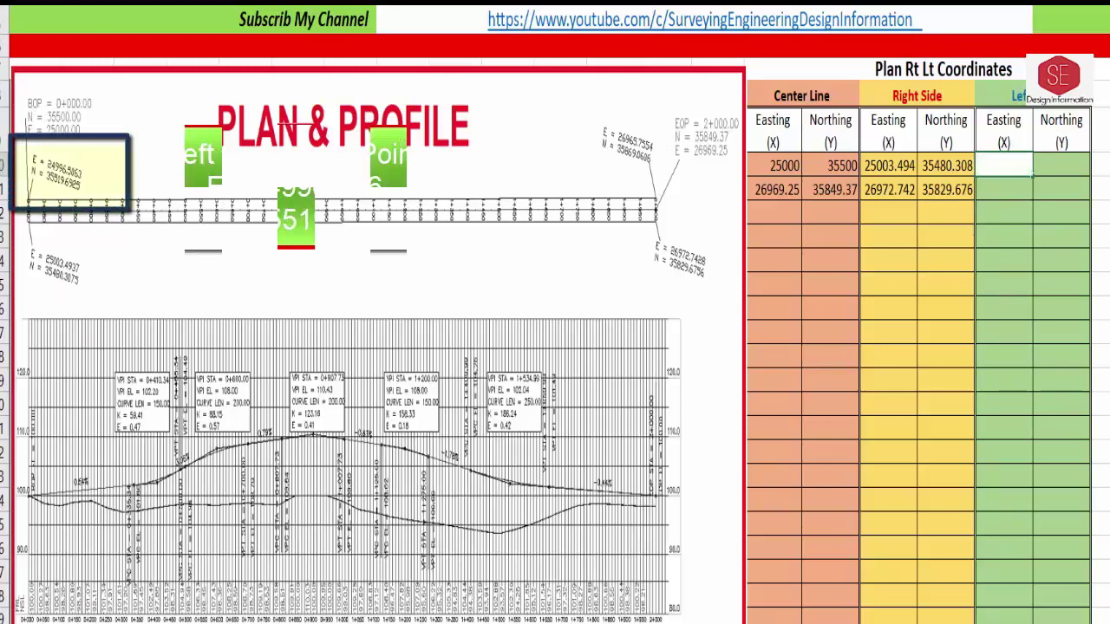
pyautogui.write('2499')
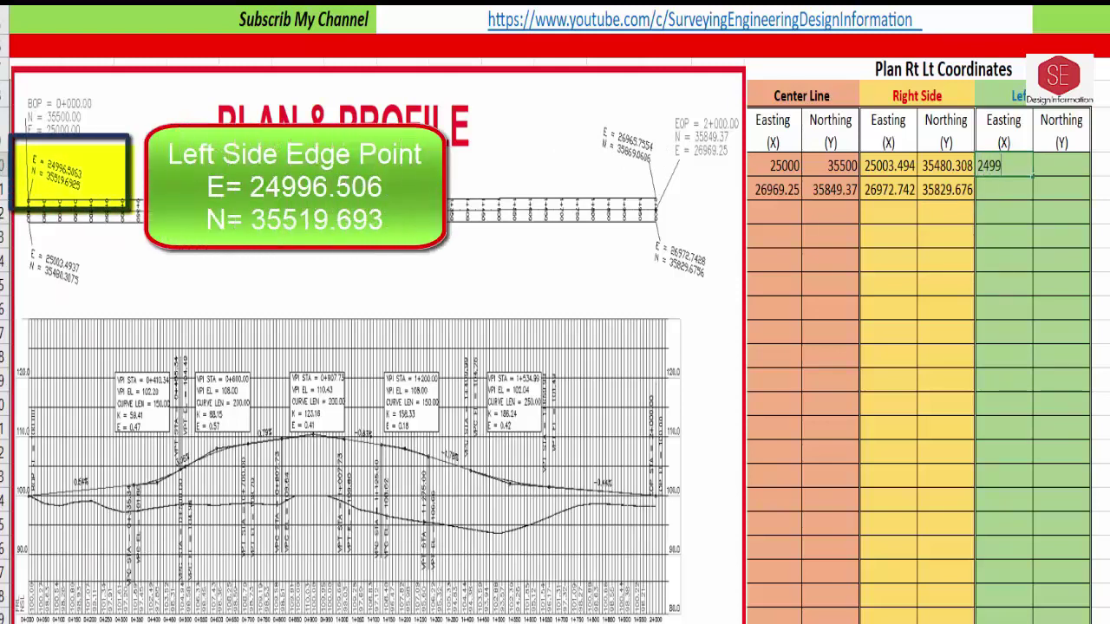
pyautogui.write('6.5063')
pyautogui.press('Tab')
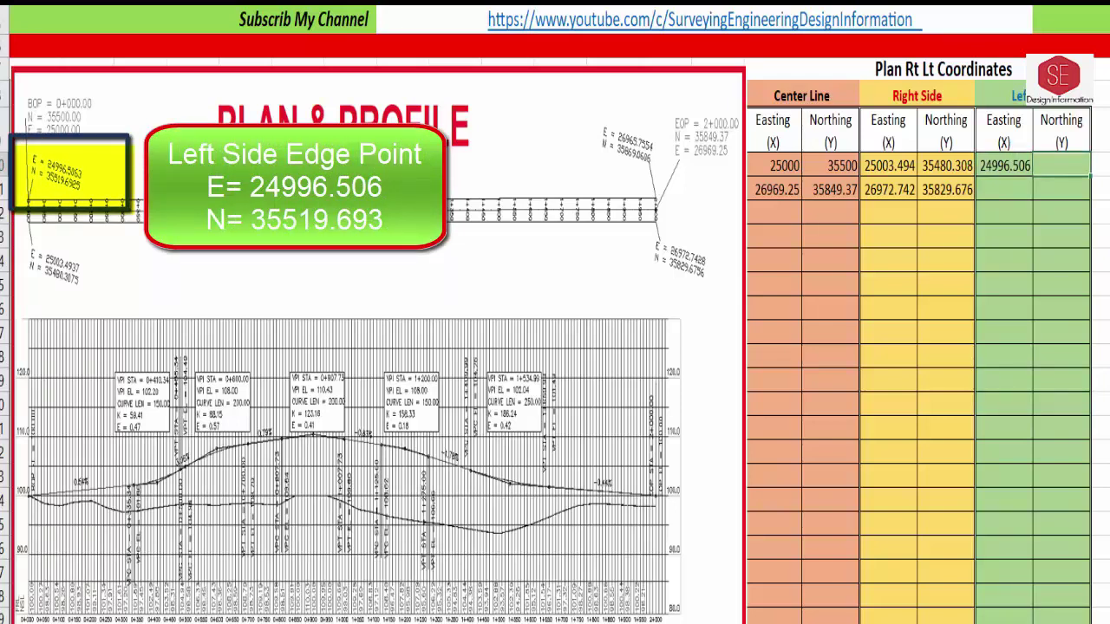
pyautogui.write('3551')
pyautogui.write('9.')
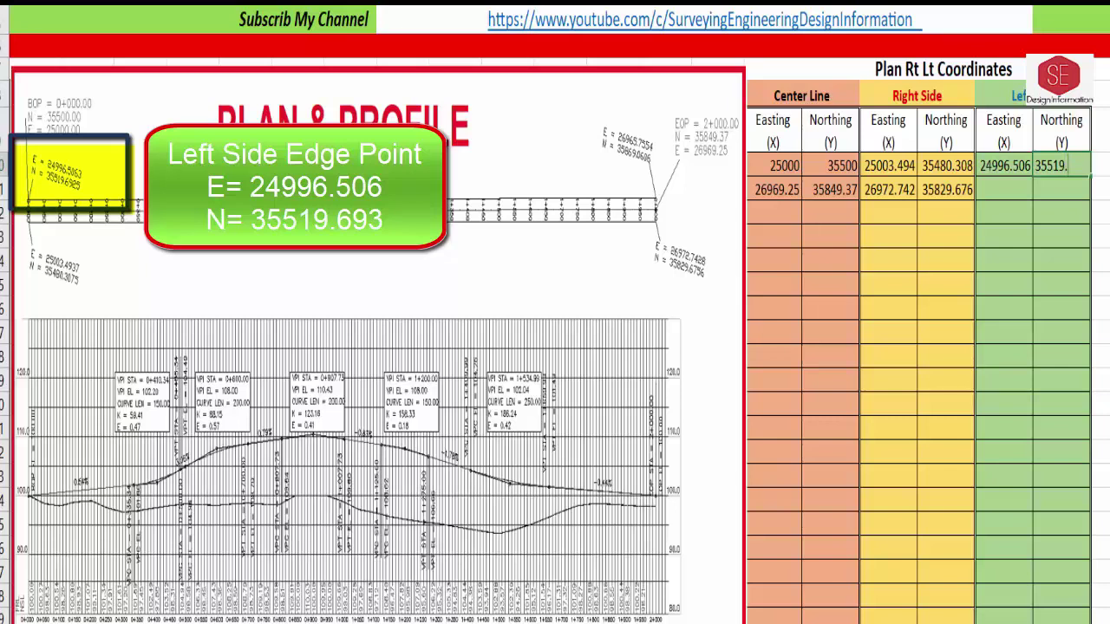
pyautogui.write('6925')
pyautogui.press('Return')
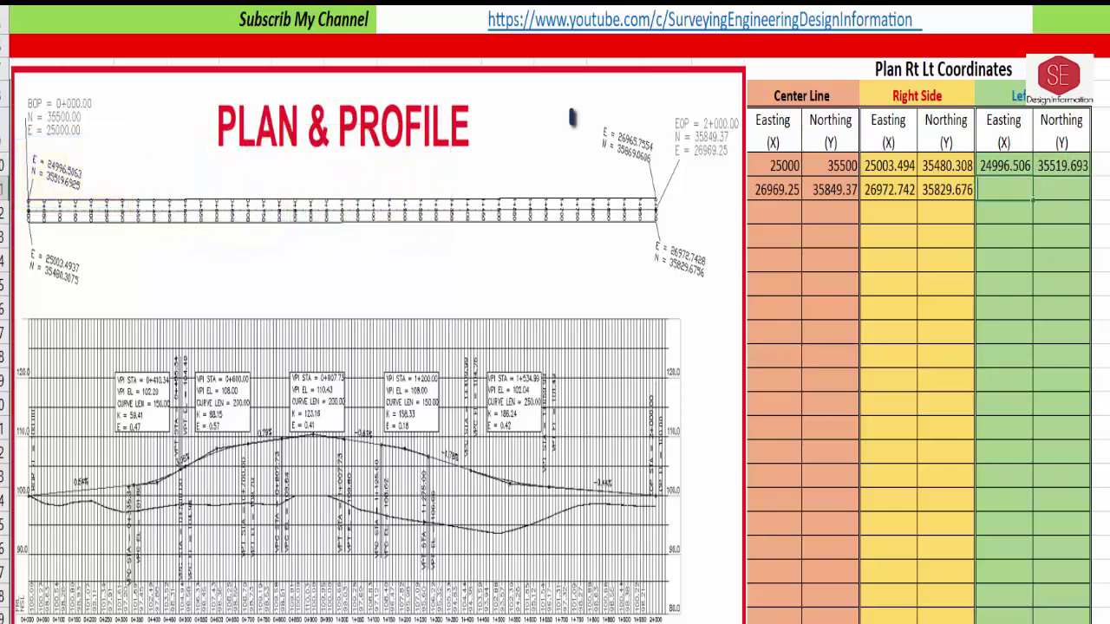
pyautogui.write('2696')
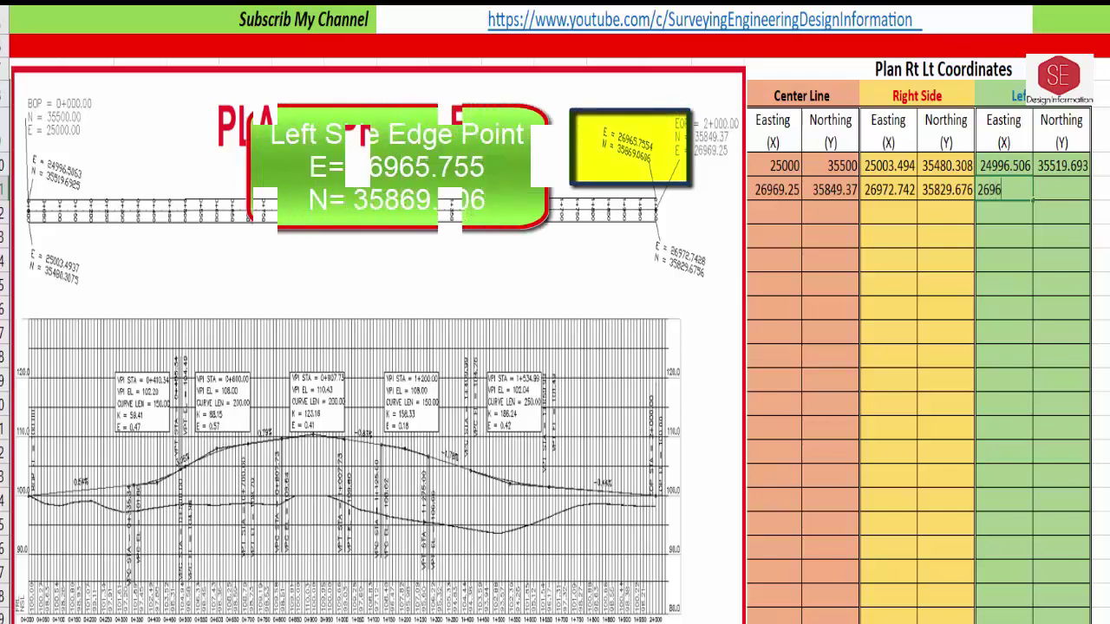
pyautogui.write('5.7554')
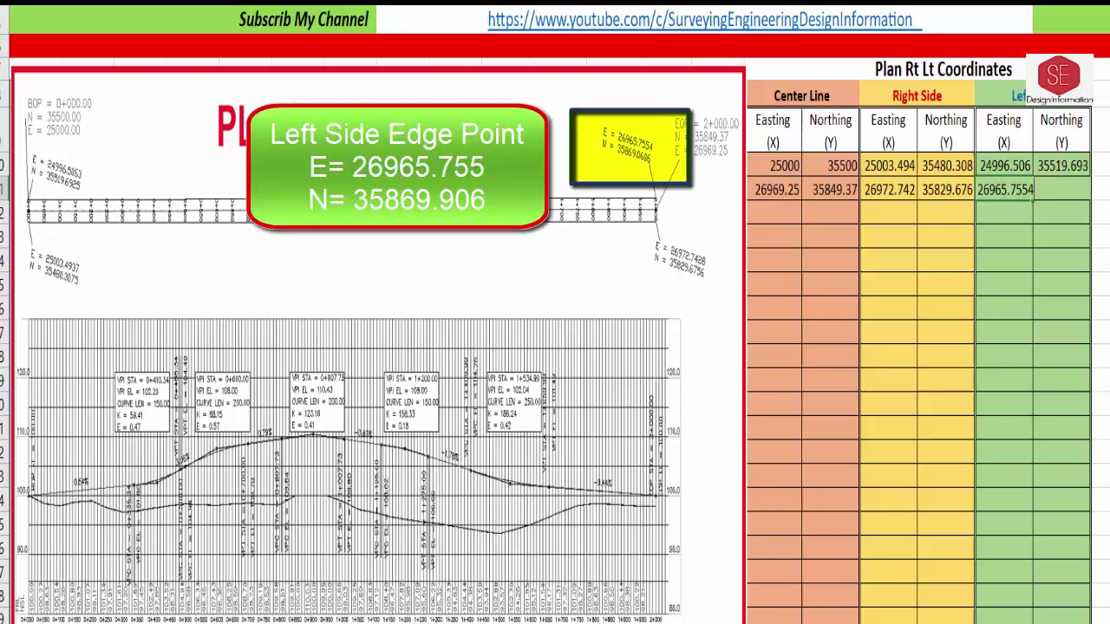
pyautogui.press('Tab')
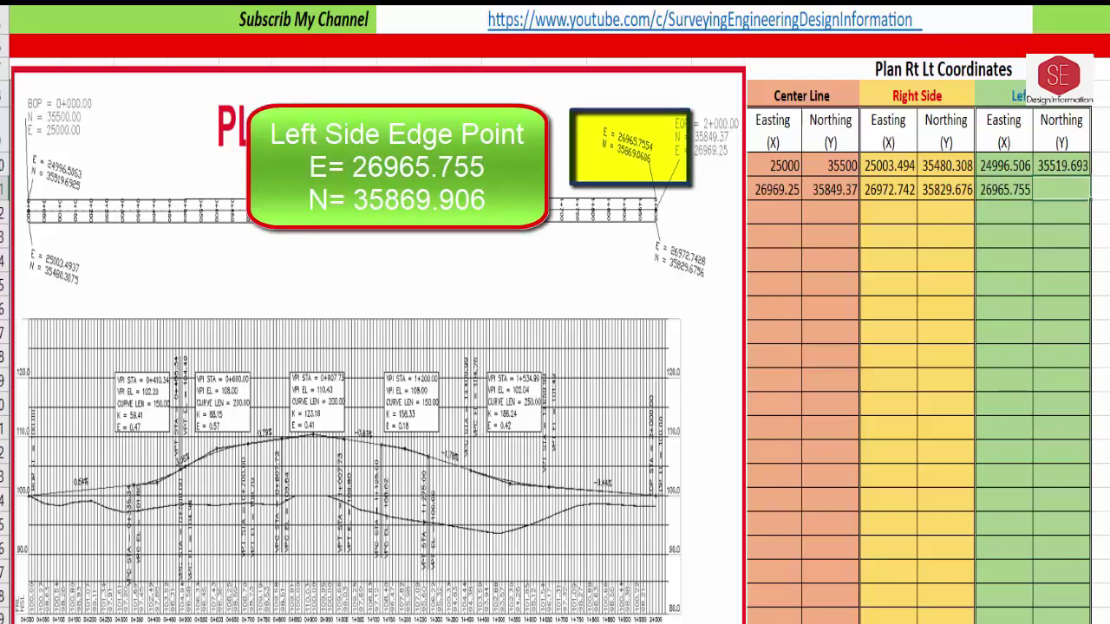
pyautogui.write('35869')
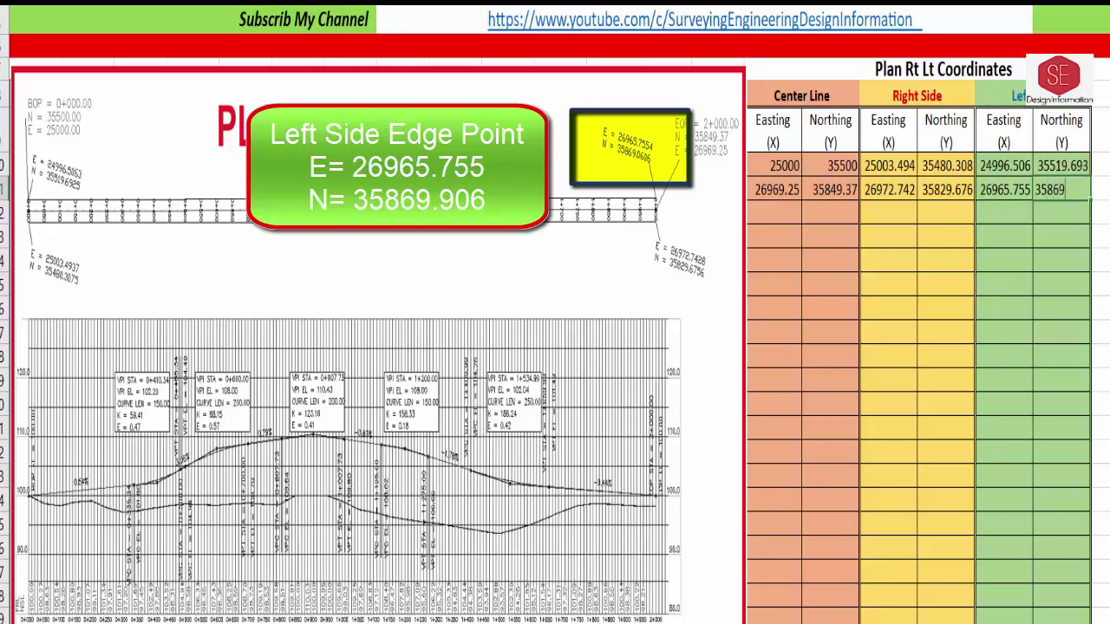
pyautogui.write('.906')
# - Finish the last left northing, then type stations 0, 100, 200 and 300 in the Stations column
pyautogui.click(1047, 406)
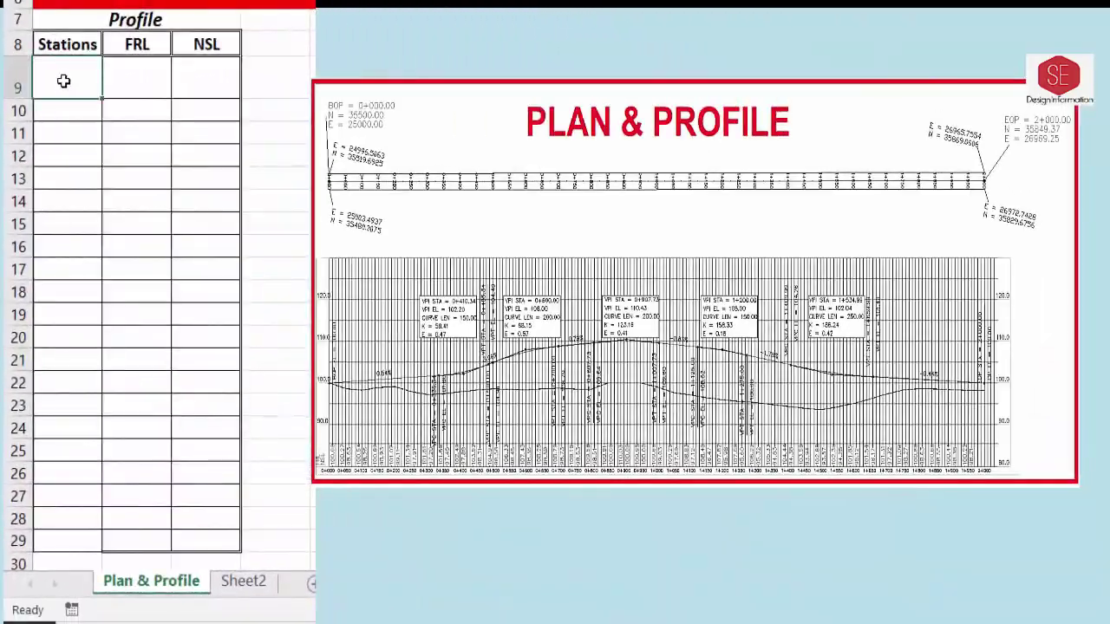
pyautogui.write('0')
pyautogui.press('Return')
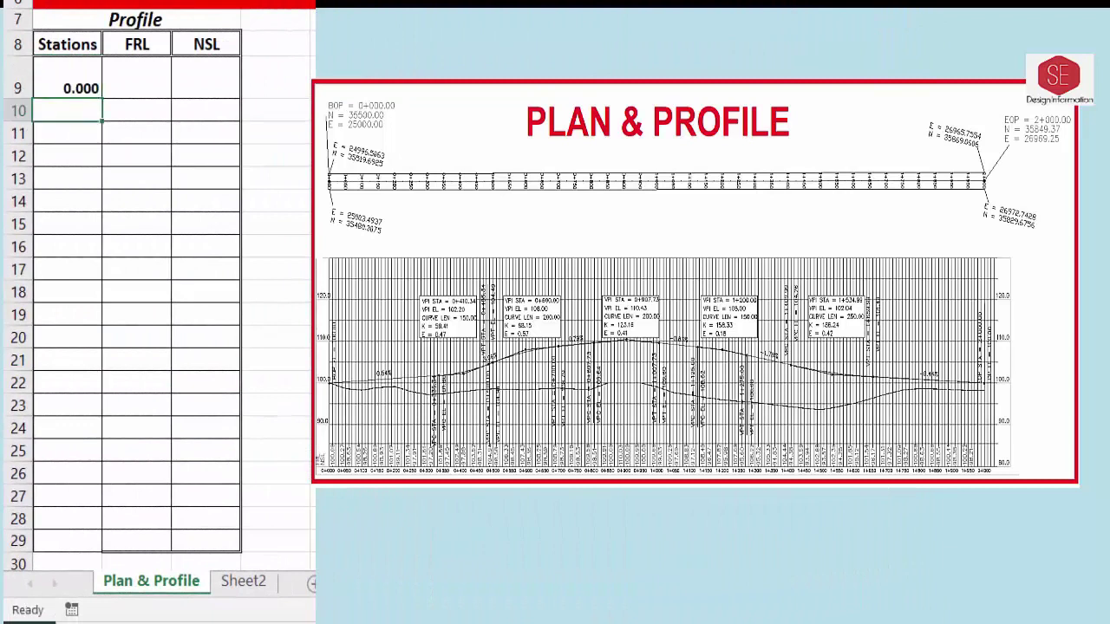
pyautogui.write('100')
pyautogui.press('Return')
pyautogui.write('200')
pyautogui.press('Return')
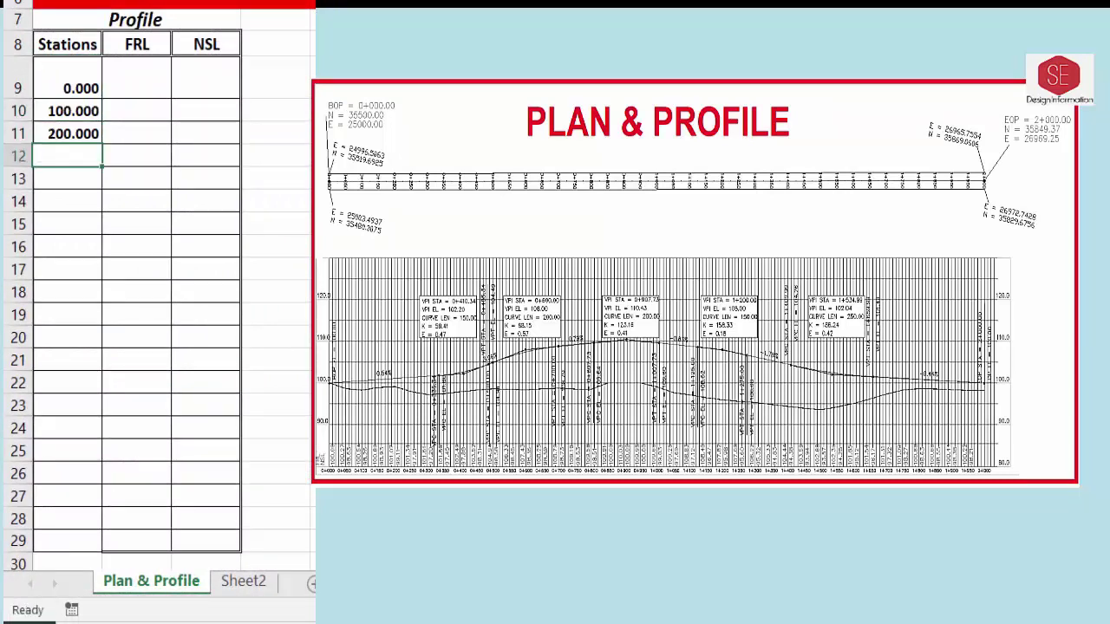
pyautogui.write('300')
pyautogui.press('Return')
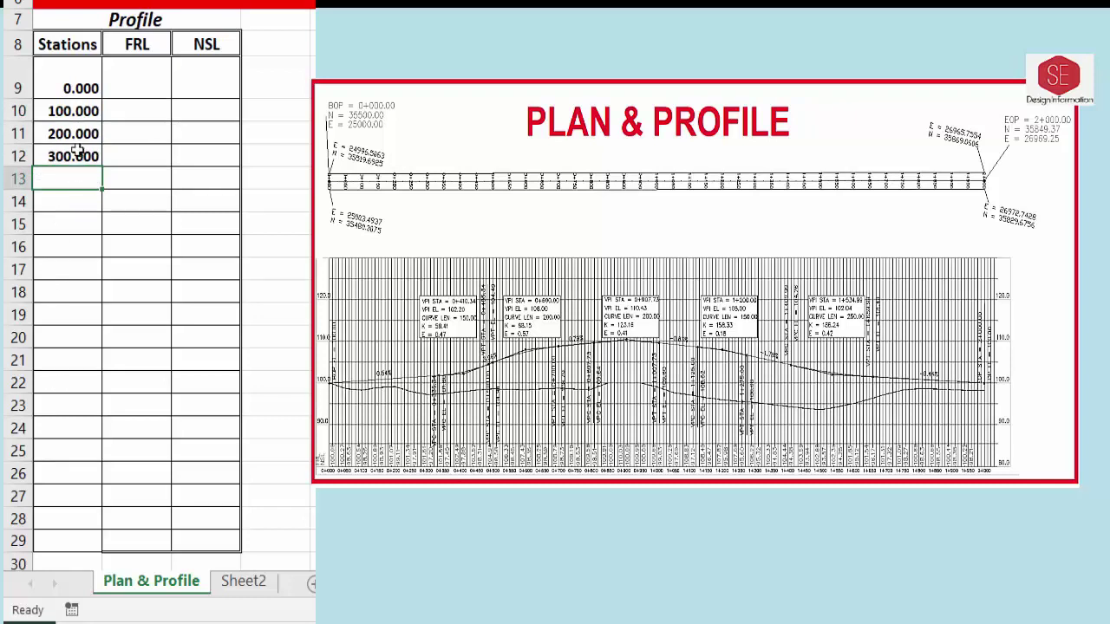
# - Extend the station series in 100 steps down to 2000 at row 29 and select the values
pyautogui.moveTo(76, 135)
pyautogui.mouseDown()
pyautogui.moveTo(79, 559)
pyautogui.moveTo(79, 546)
pyautogui.mouseUp()
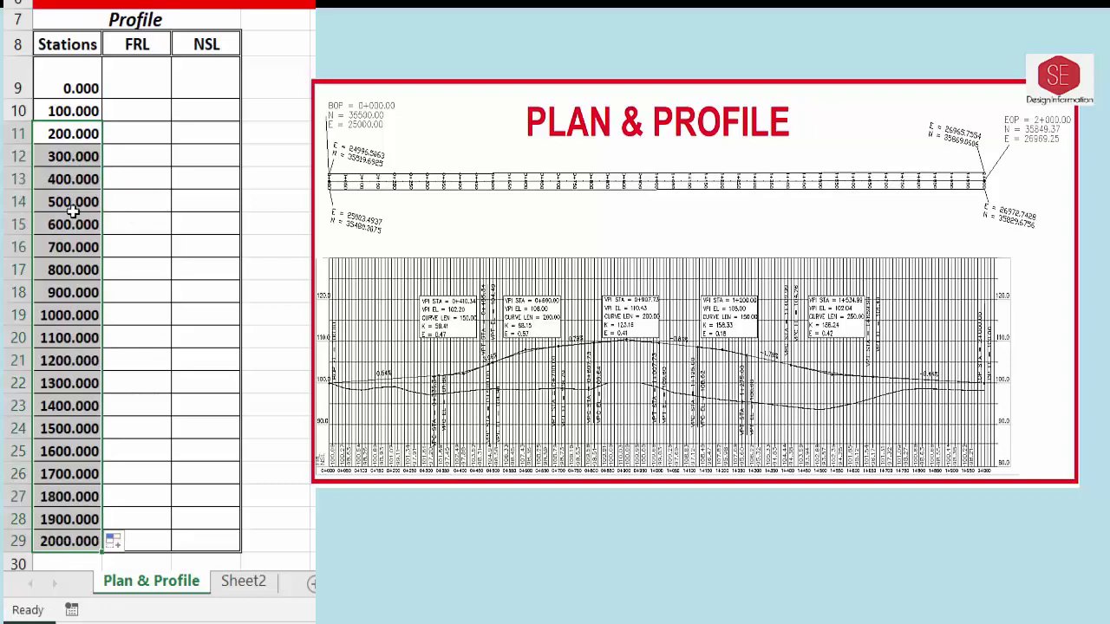
pyautogui.click(77, 88)
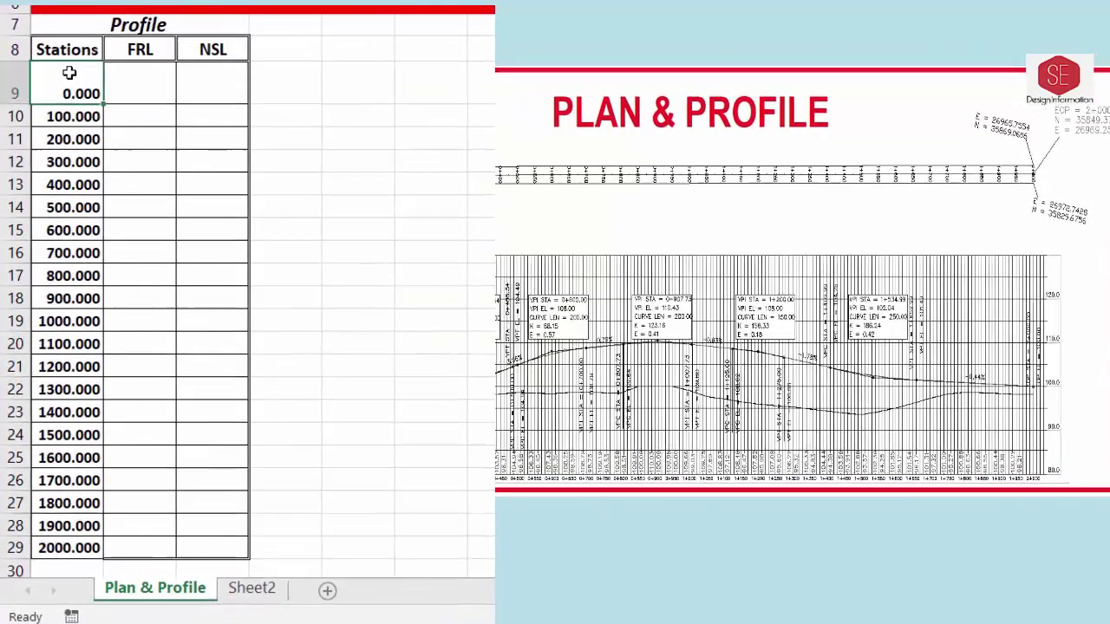
pyautogui.moveTo(70, 73); pyautogui.dragTo(59, 553)
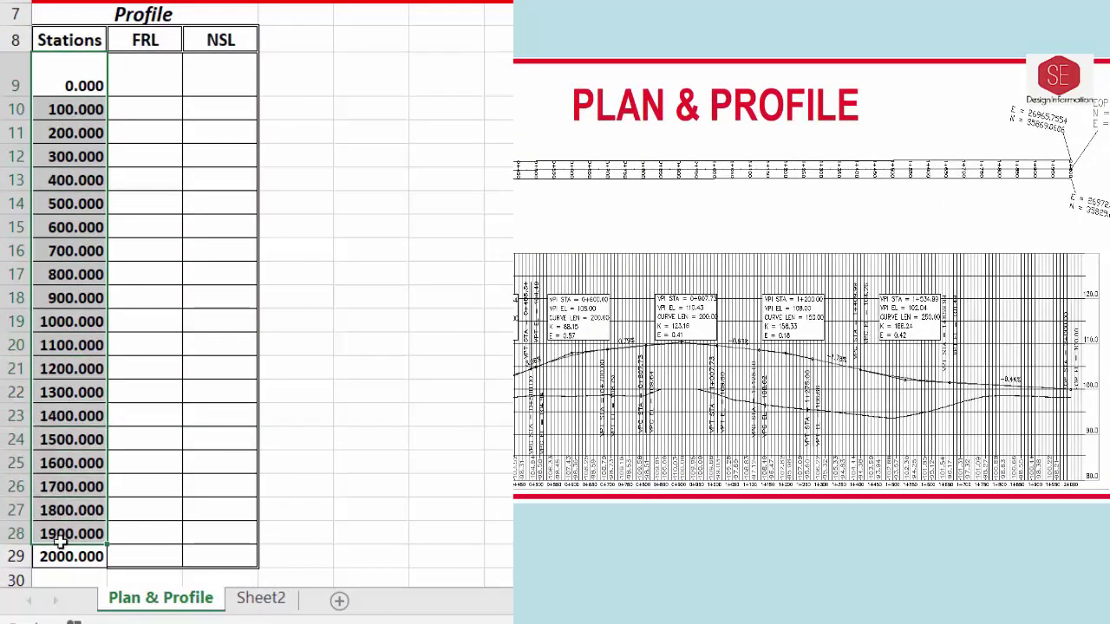
# - Apply the custom number format 0+000 to the Stations cells so they read 0+000 to 2+000
pyautogui.rightClick(61, 415)
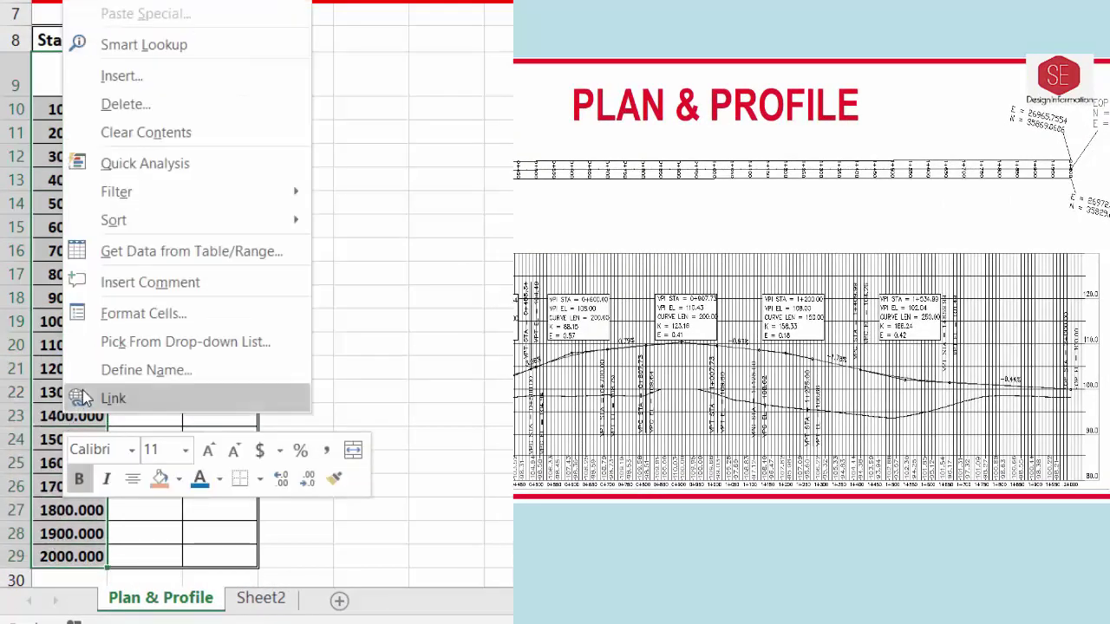
pyautogui.click(124, 322)
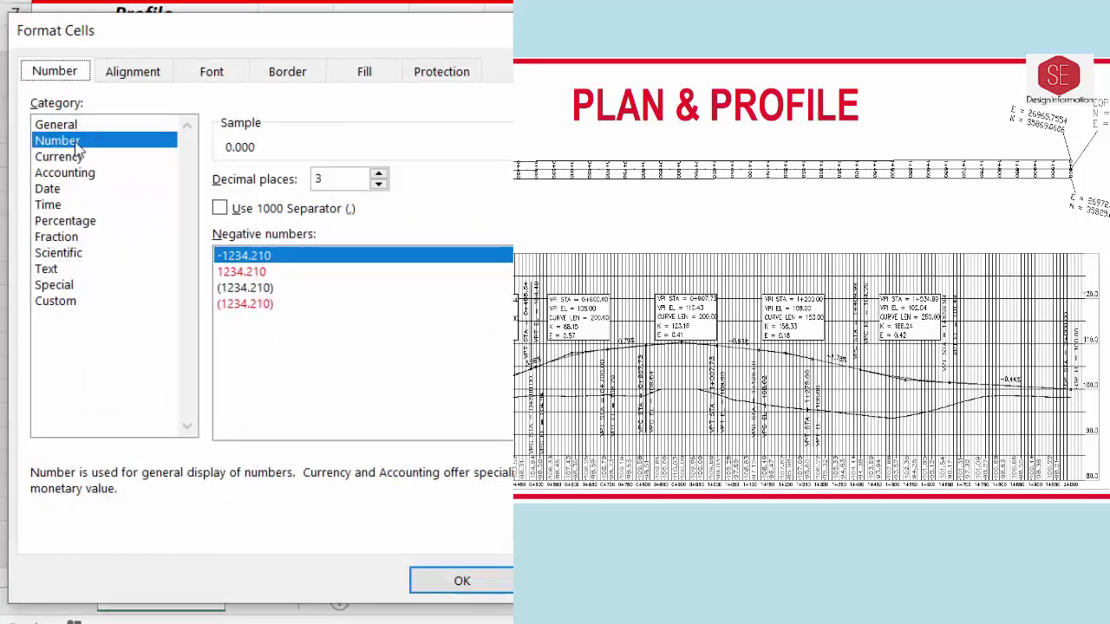
pyautogui.click(55, 303)
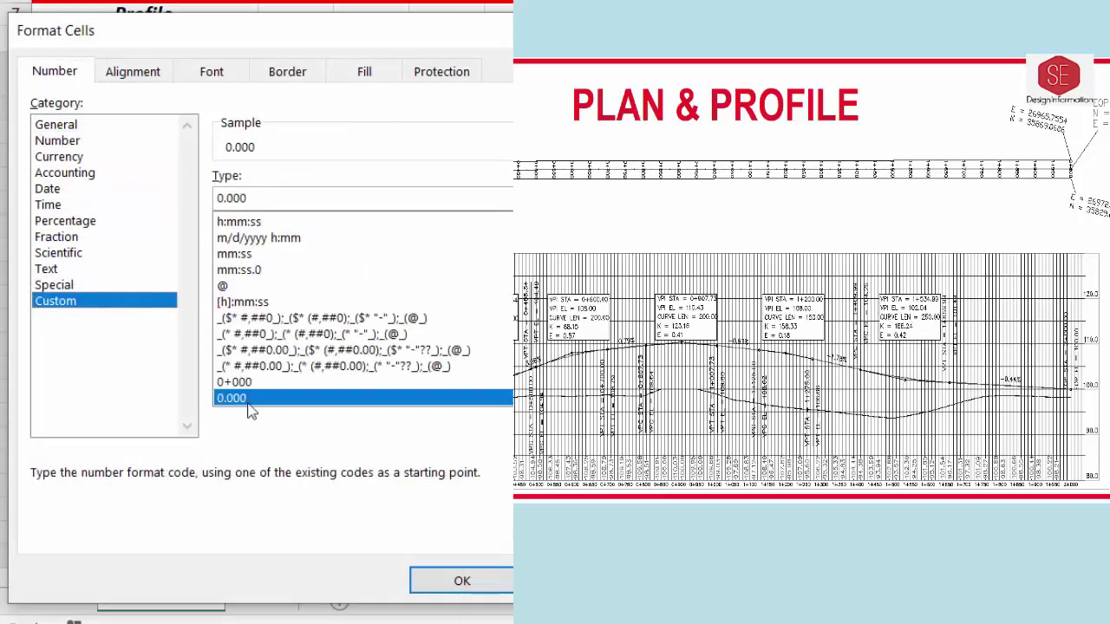
pyautogui.moveTo(281, 201); pyautogui.dragTo(102, 203)
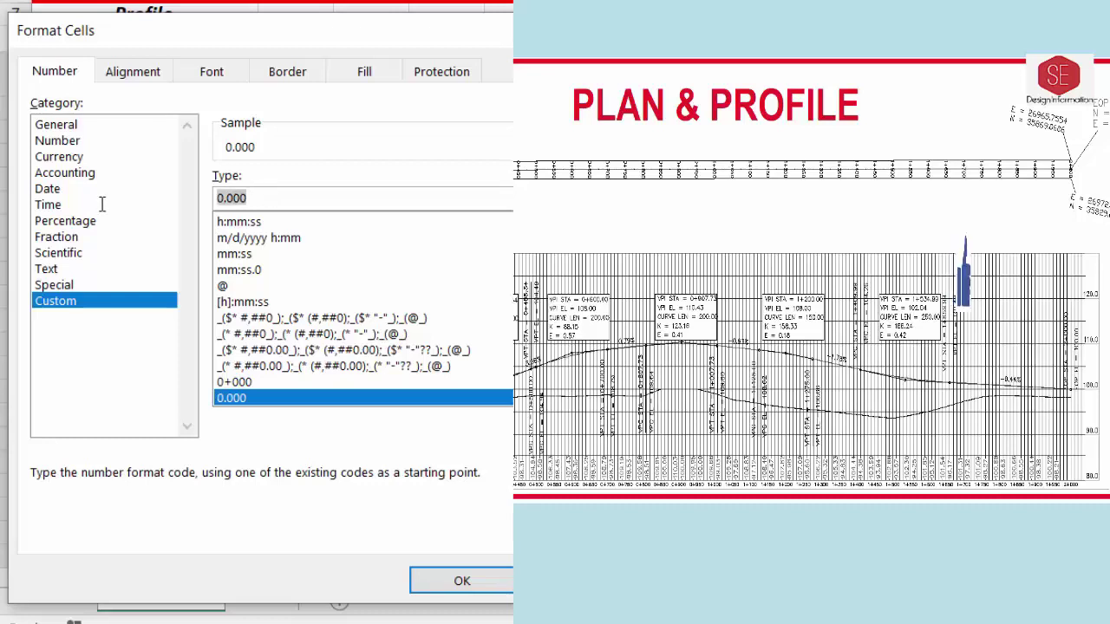
pyautogui.write('0+000')
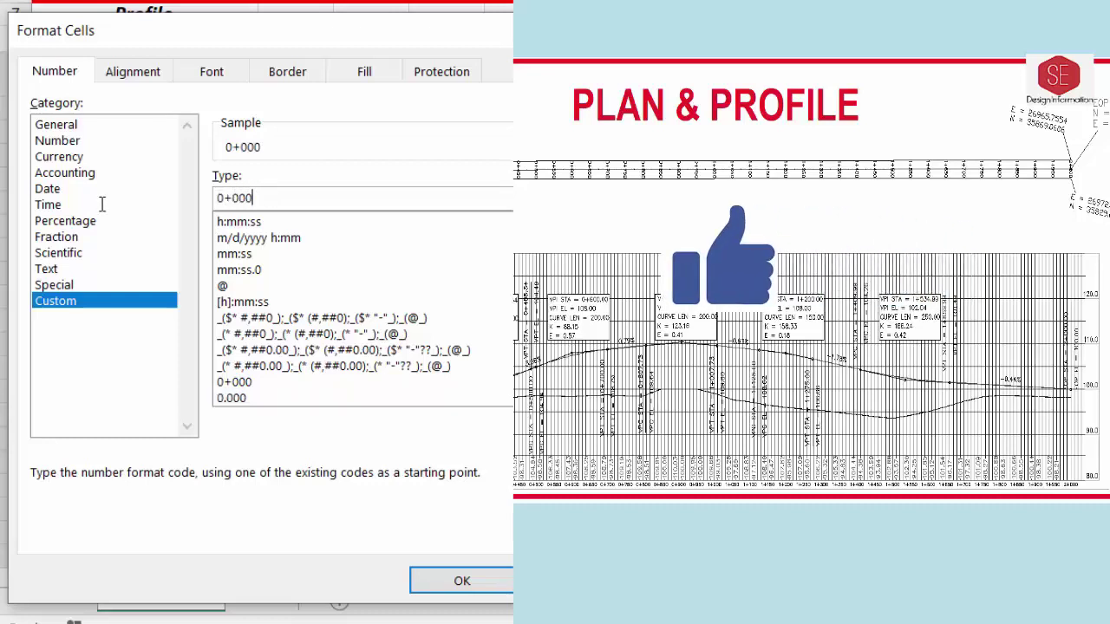
pyautogui.click(479, 576)
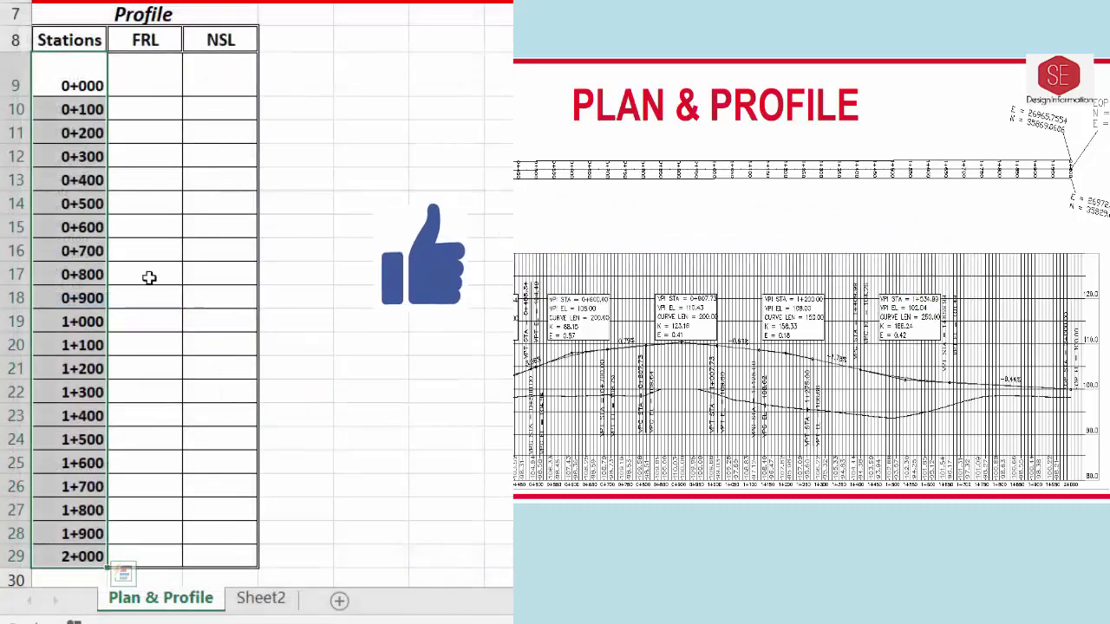
pyautogui.click(131, 178)
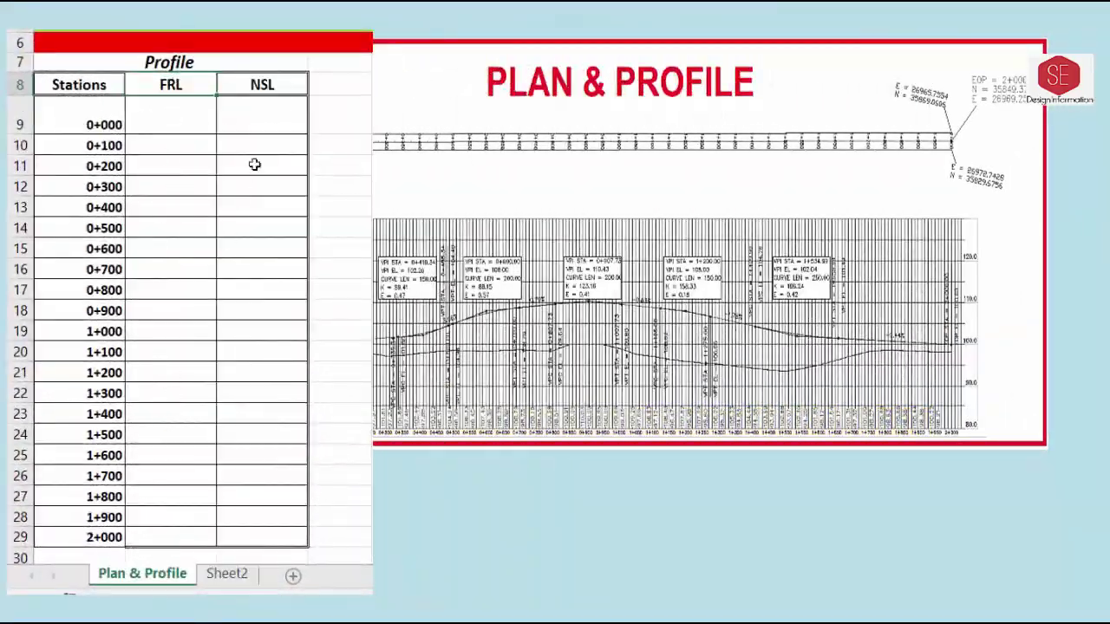
pyautogui.click(260, 116)
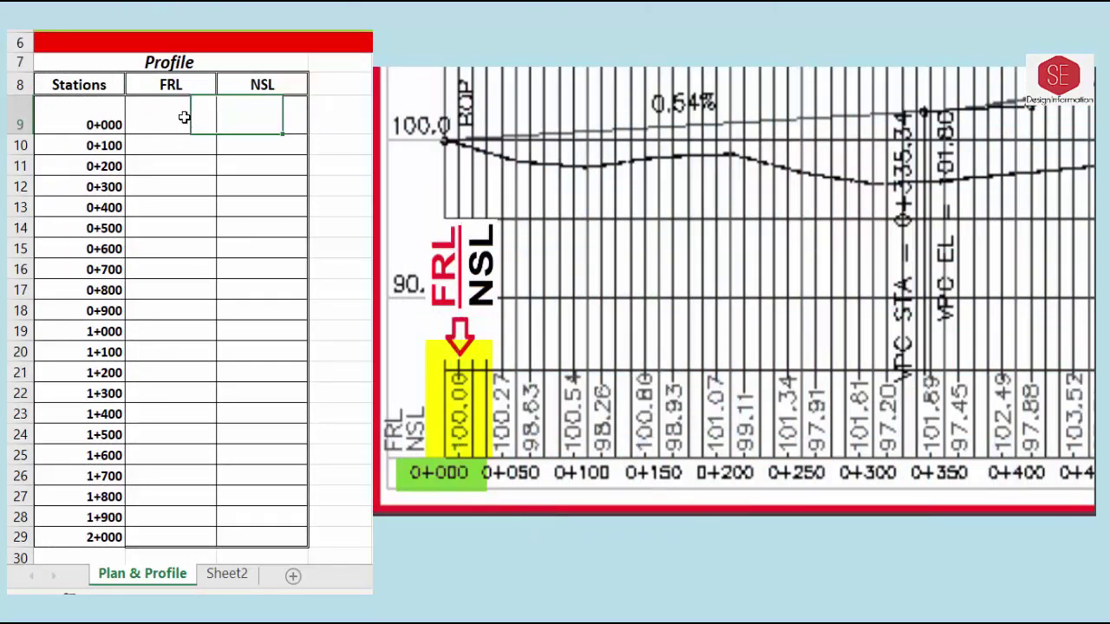
# - Enter FRL / NSL levels 100 / 100 for 0+000 and 100.54 / 98.26 for 0+100
pyautogui.click(176, 121)
pyautogui.write('100')
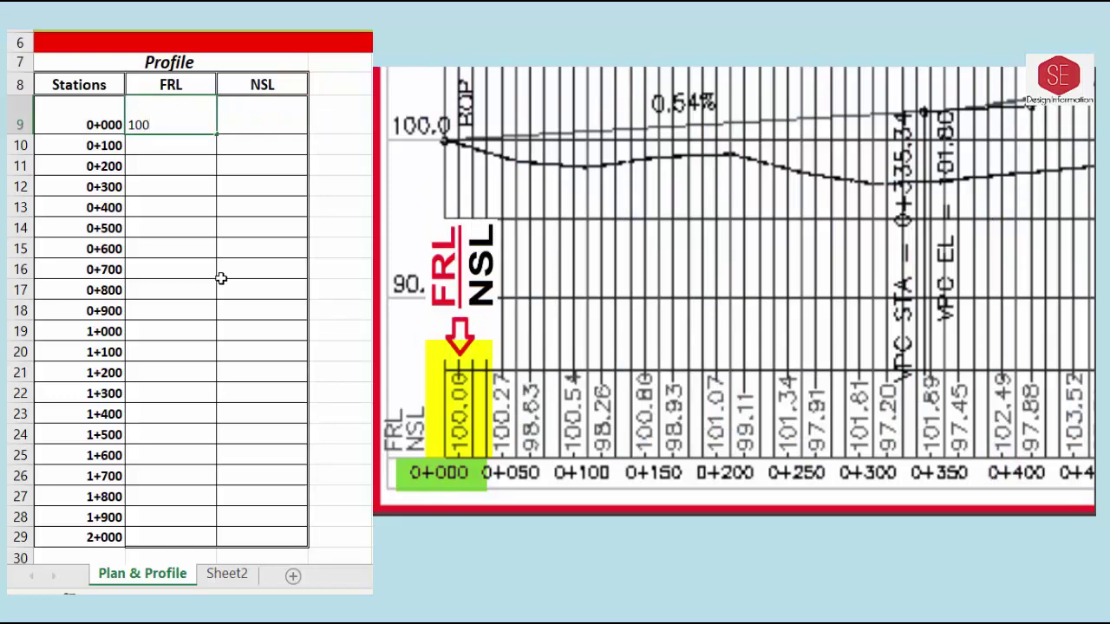
pyautogui.press('Tab')
pyautogui.write('100')
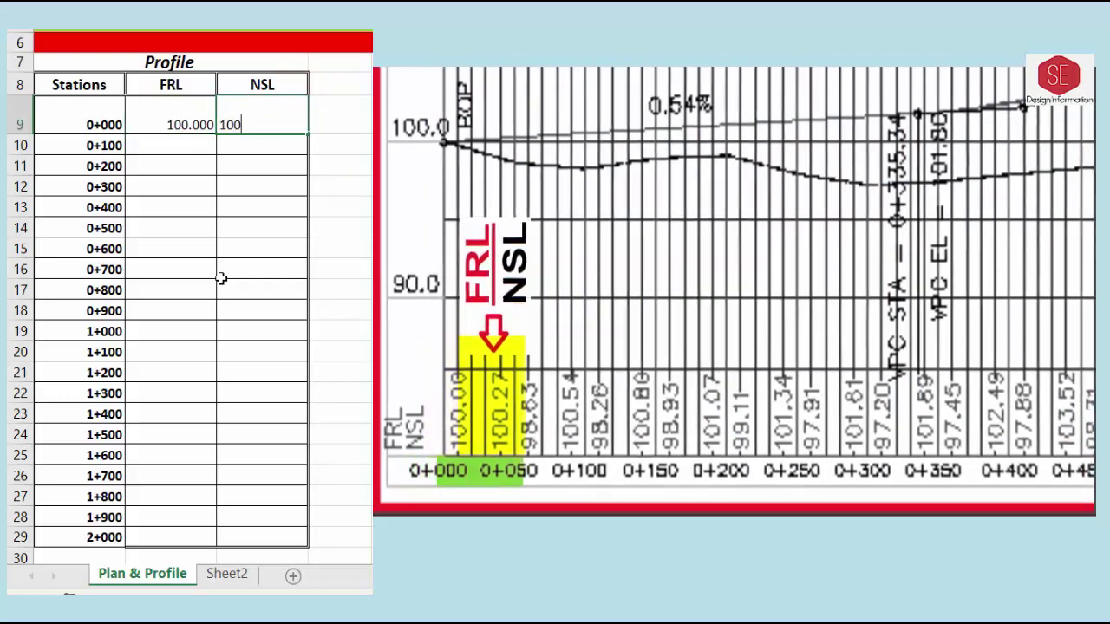
pyautogui.hotkey('ctrl', 'Return')
pyautogui.press('Return')
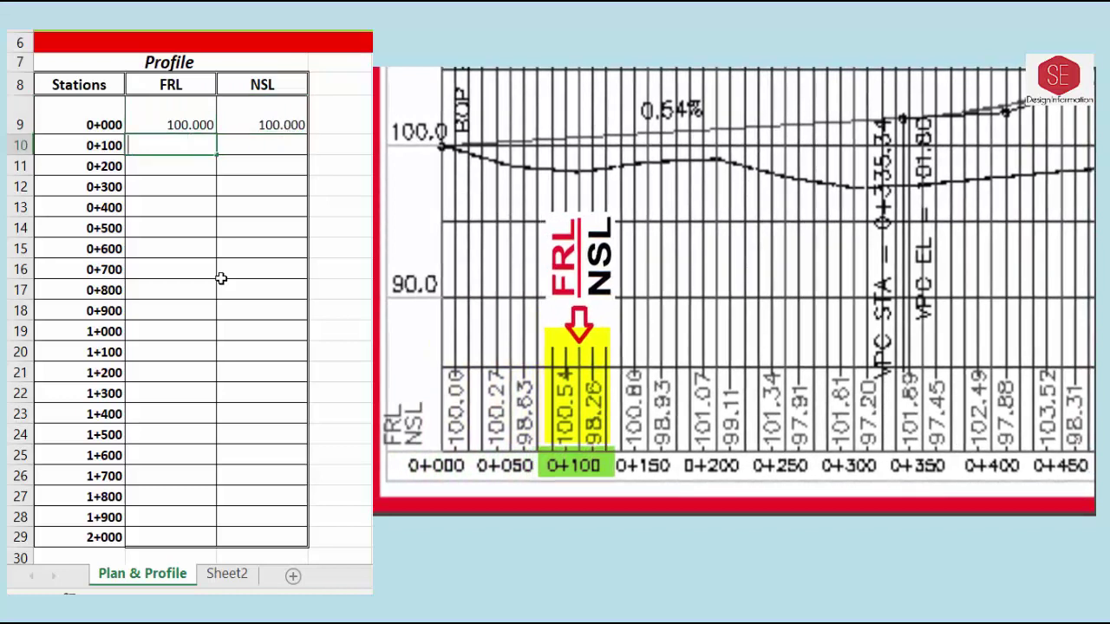
pyautogui.write('54')
pyautogui.press('Tab')
pyautogui.write('98.2')
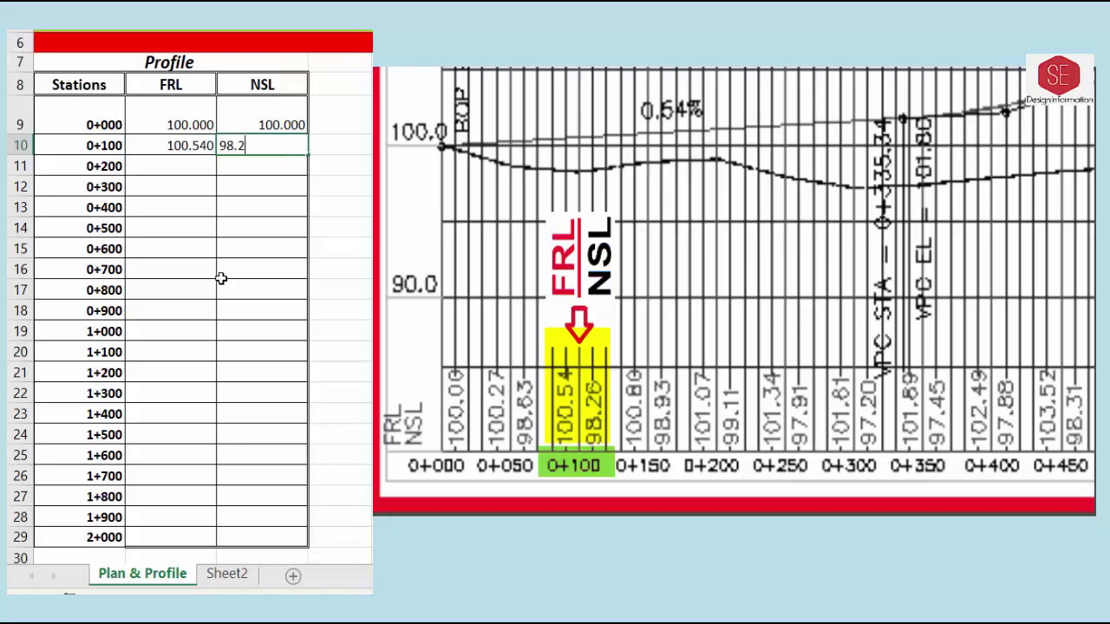
pyautogui.write('6')
pyautogui.press('Return')
pyautogui.write('101.07')
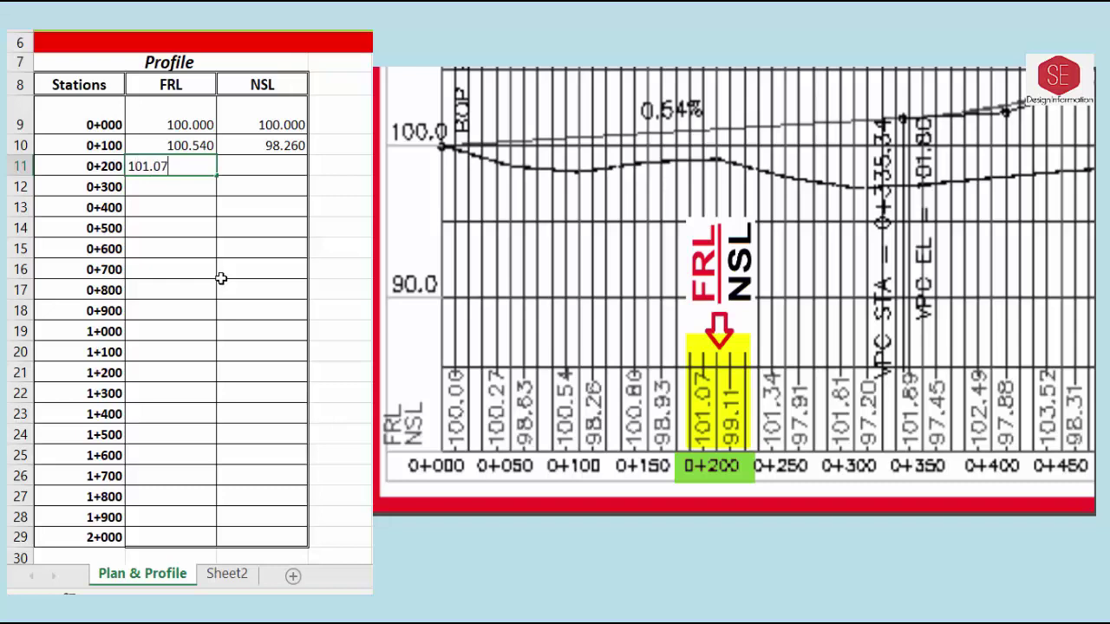
# - Enter levels 101.07 / 99.11 for 0+200, 101.61 / 97.20 for 0+300, and FRL 102.49 for 0+400
pyautogui.press('Tab')
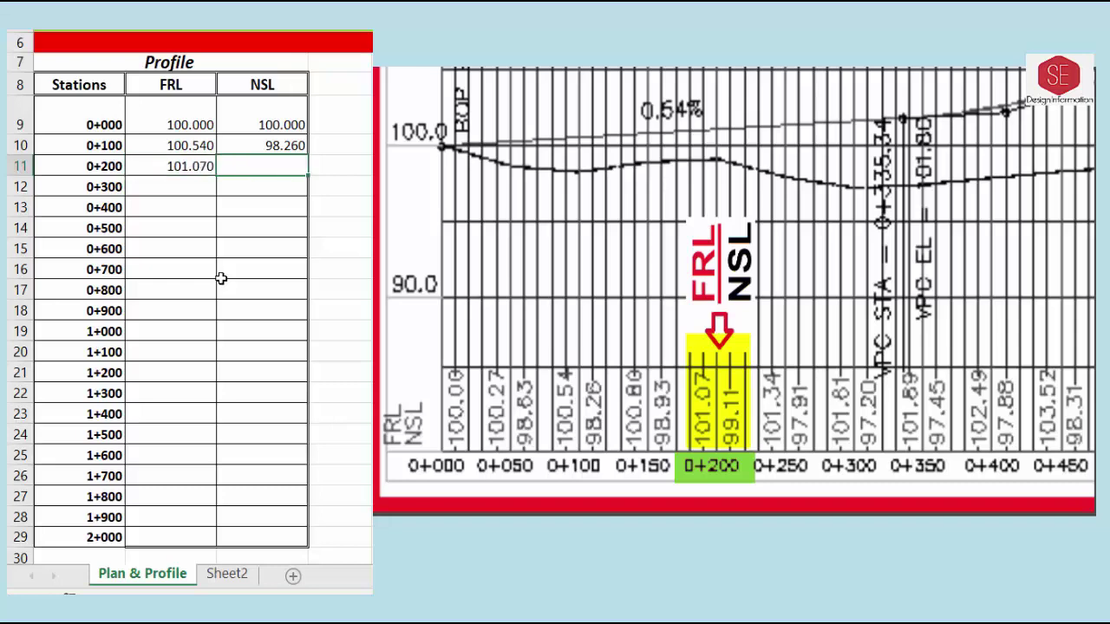
pyautogui.write('99.11')
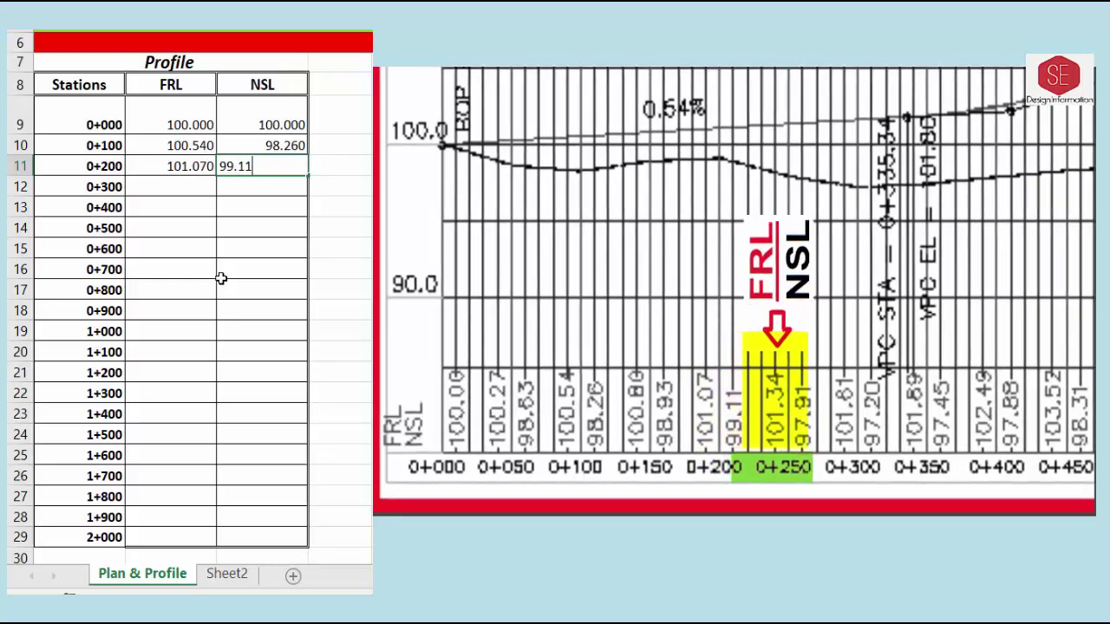
pyautogui.press('Return')
pyautogui.write('101.61')
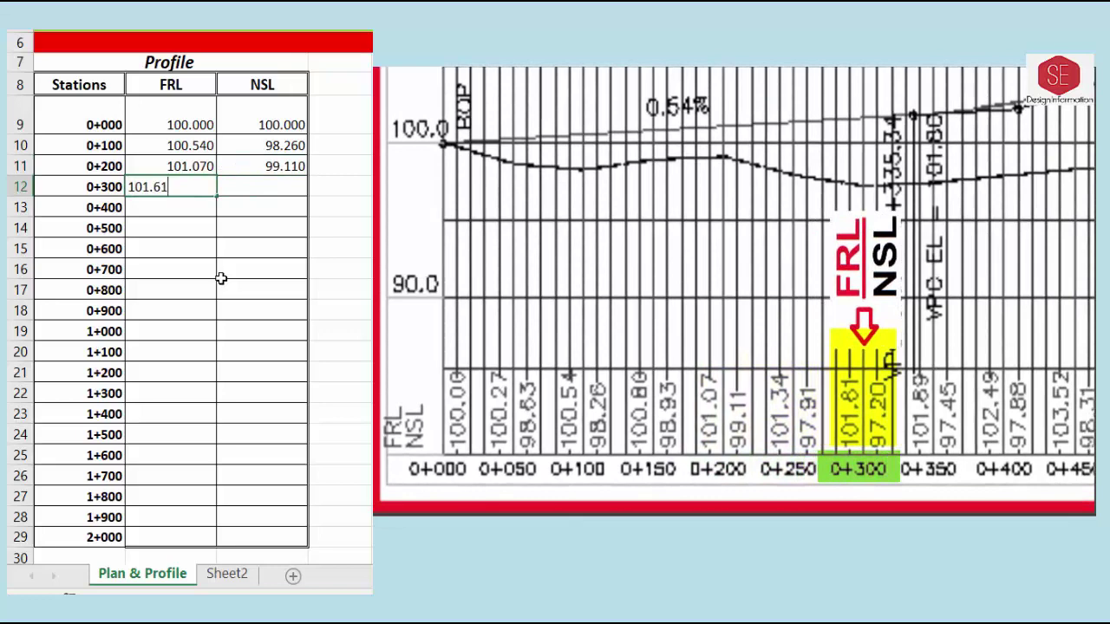
pyautogui.press('Tab')
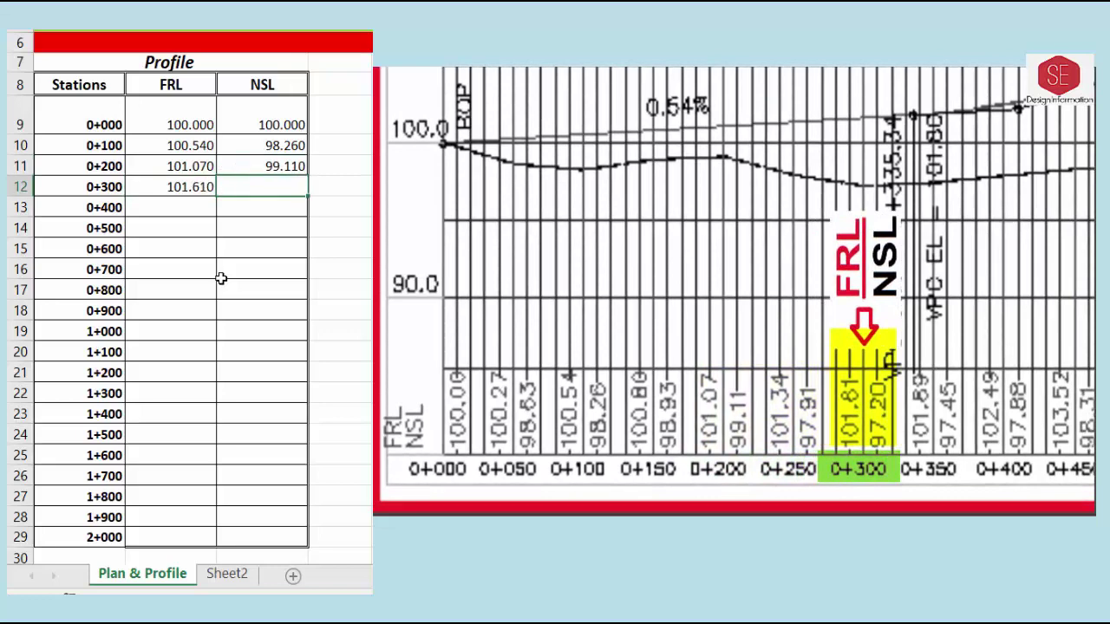
pyautogui.write('97.200')
pyautogui.press('Return')
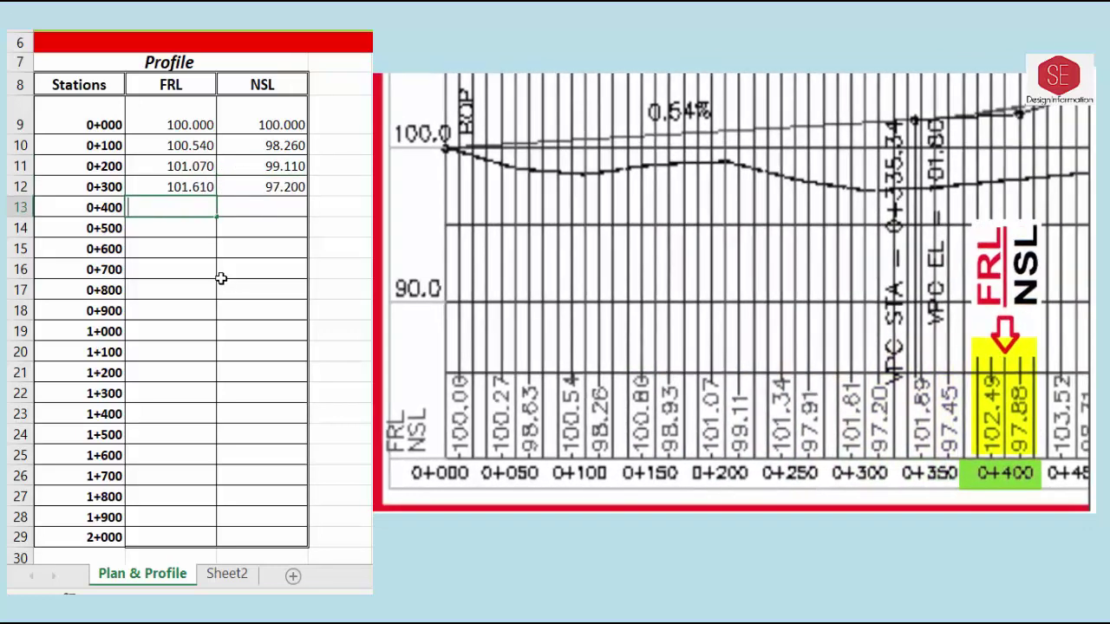
pyautogui.write('102.49')
pyautogui.press('Tab')
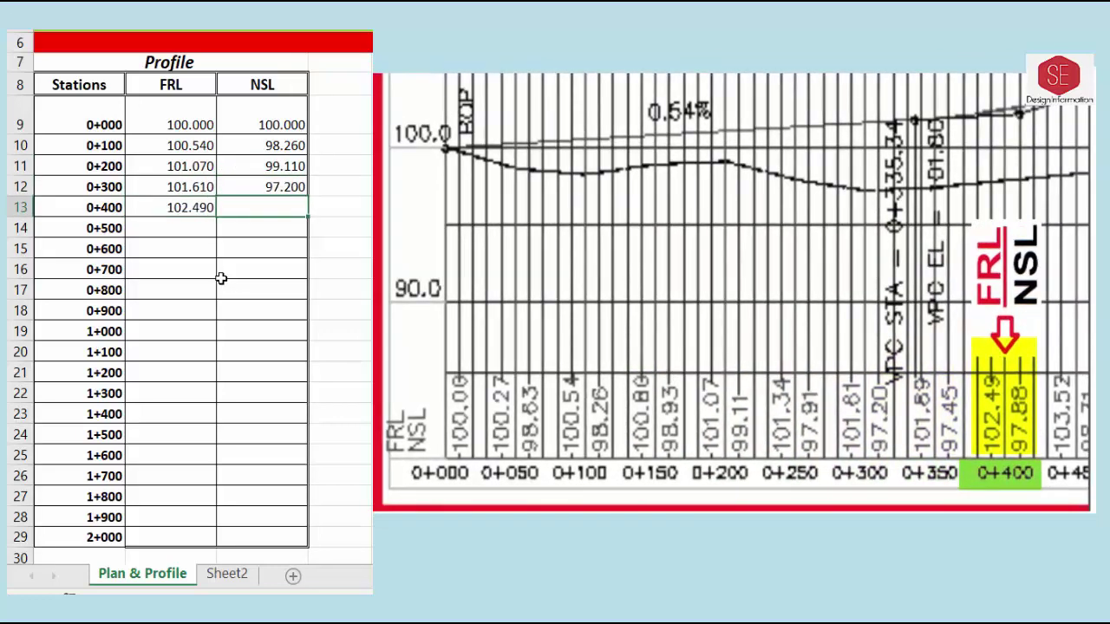
# - Enter NSL 97.88 for 0+400, then 104.94 / 98.58, 107.43 / 98.36 and 108.79 / 98.73 for 0+500 to 0+700
pyautogui.write('97.88')
pyautogui.press('Return')
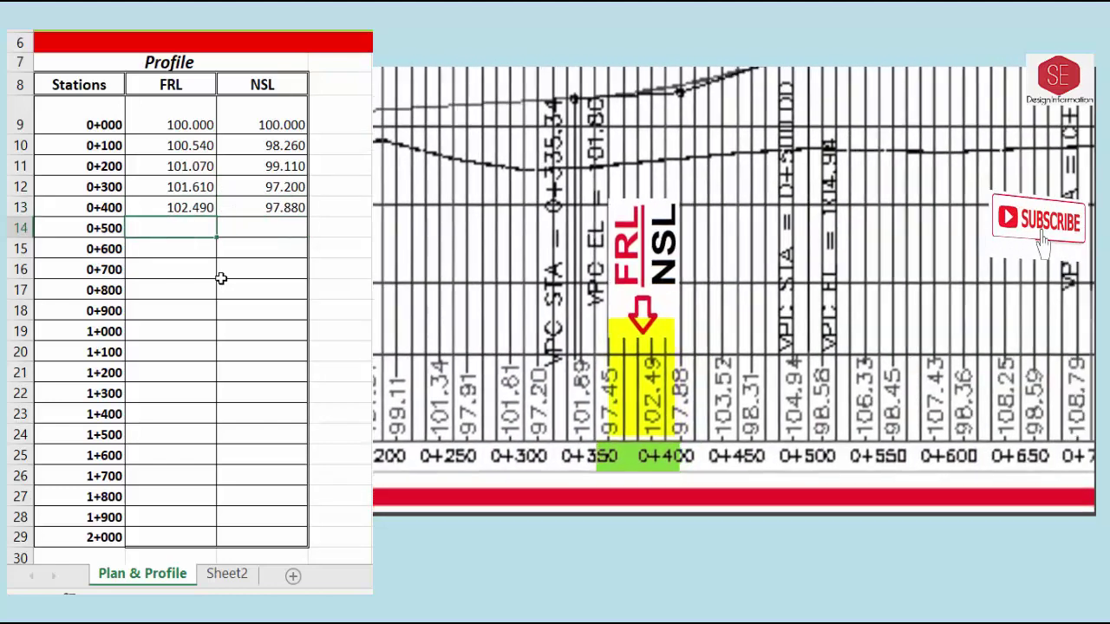
pyautogui.write('104.94')
pyautogui.press('Tab')
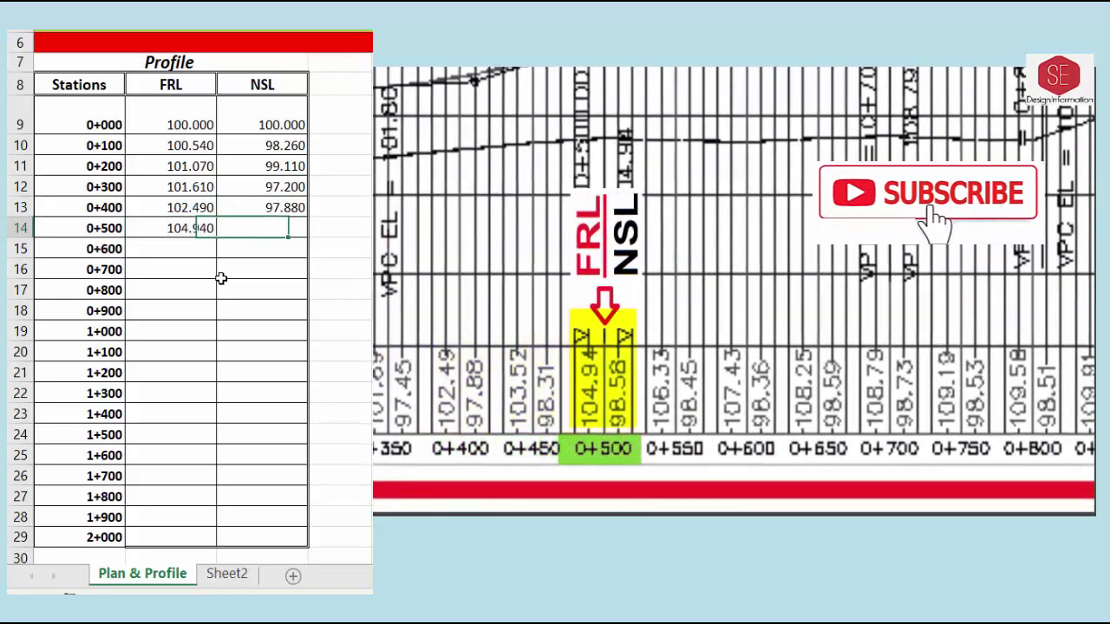
pyautogui.write('98')
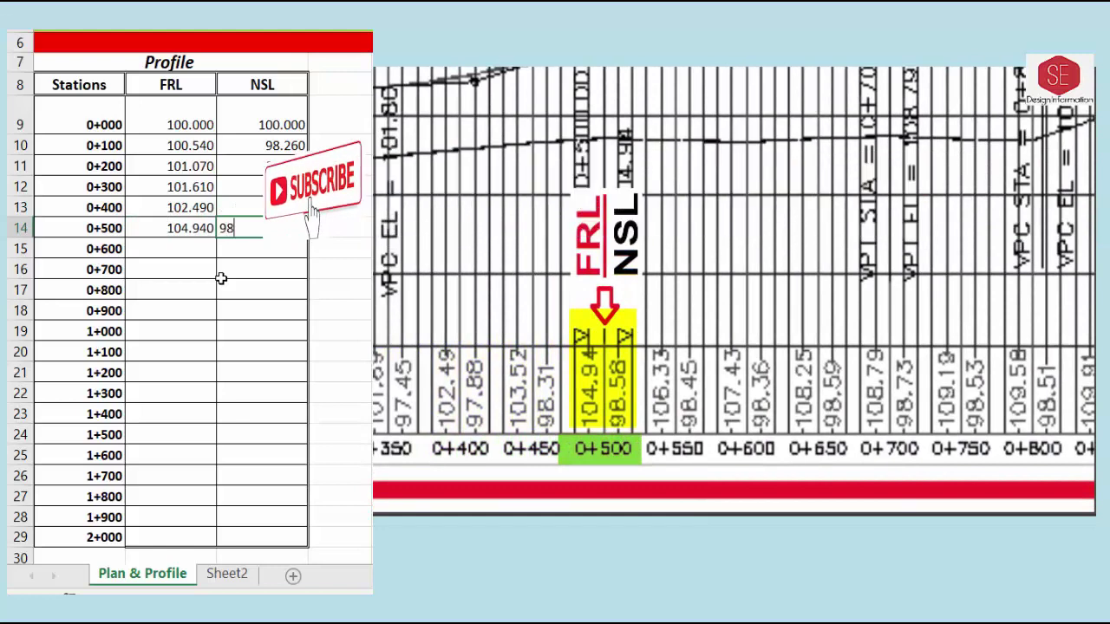
pyautogui.write('.58')
pyautogui.press('Return')
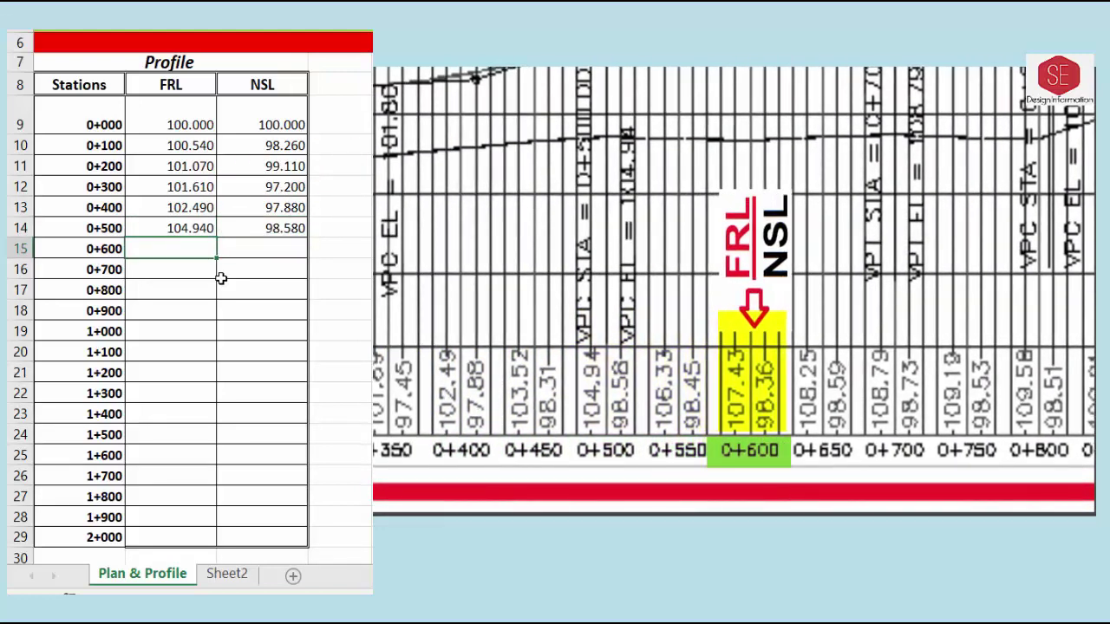
pyautogui.write('107.43')
pyautogui.press('Tab')
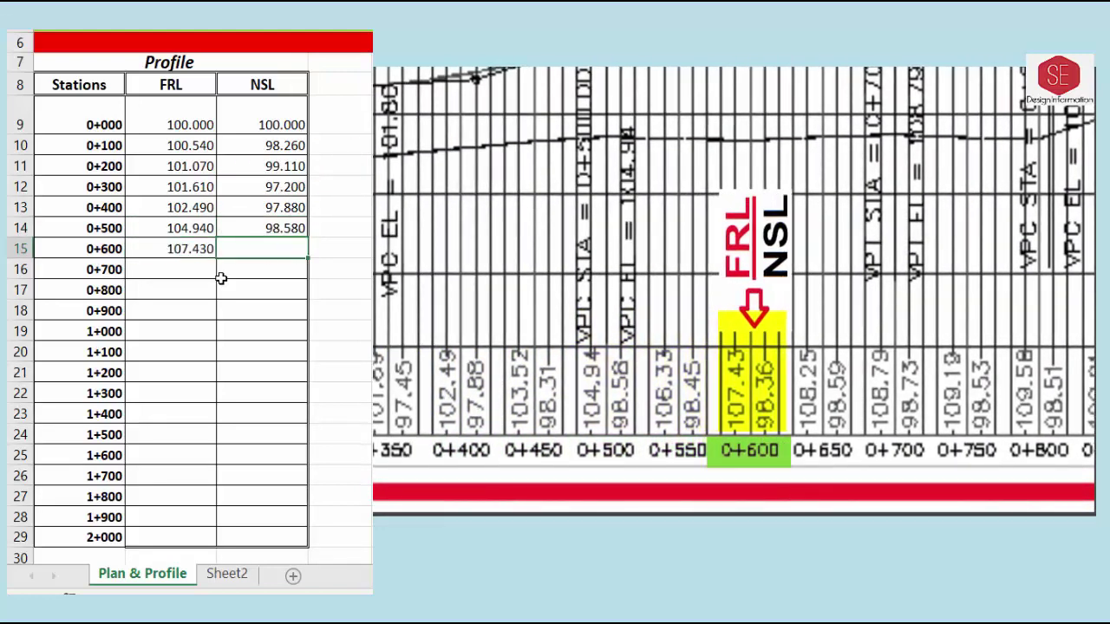
pyautogui.write('98.36')
pyautogui.press('Return')
pyautogui.write('108.79')
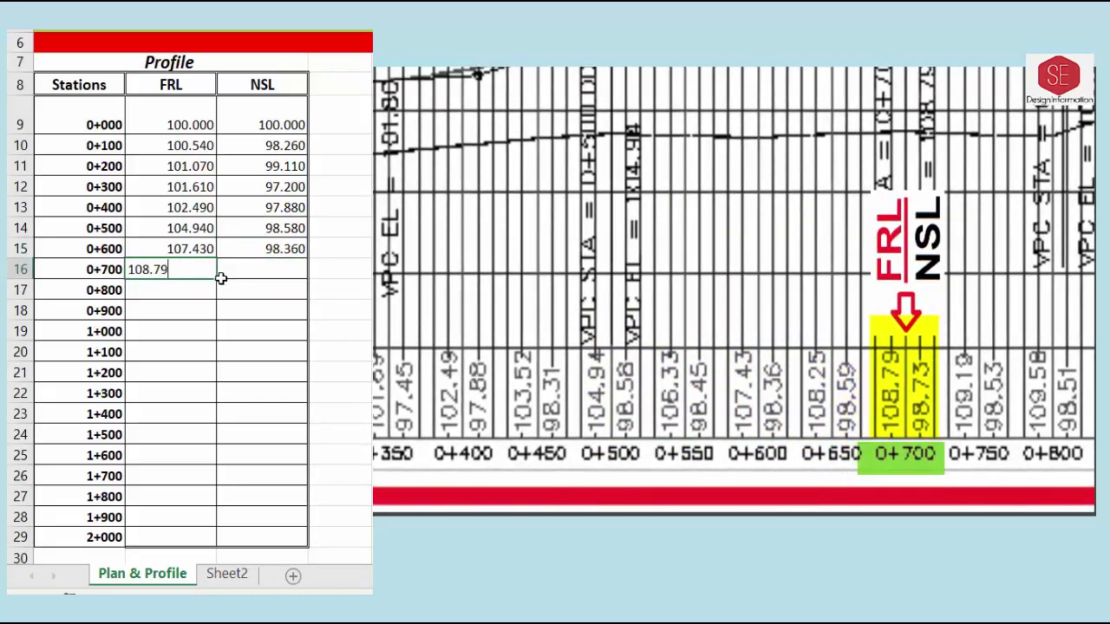
pyautogui.press('Tab')
pyautogui.write('.73')
pyautogui.press('Return')
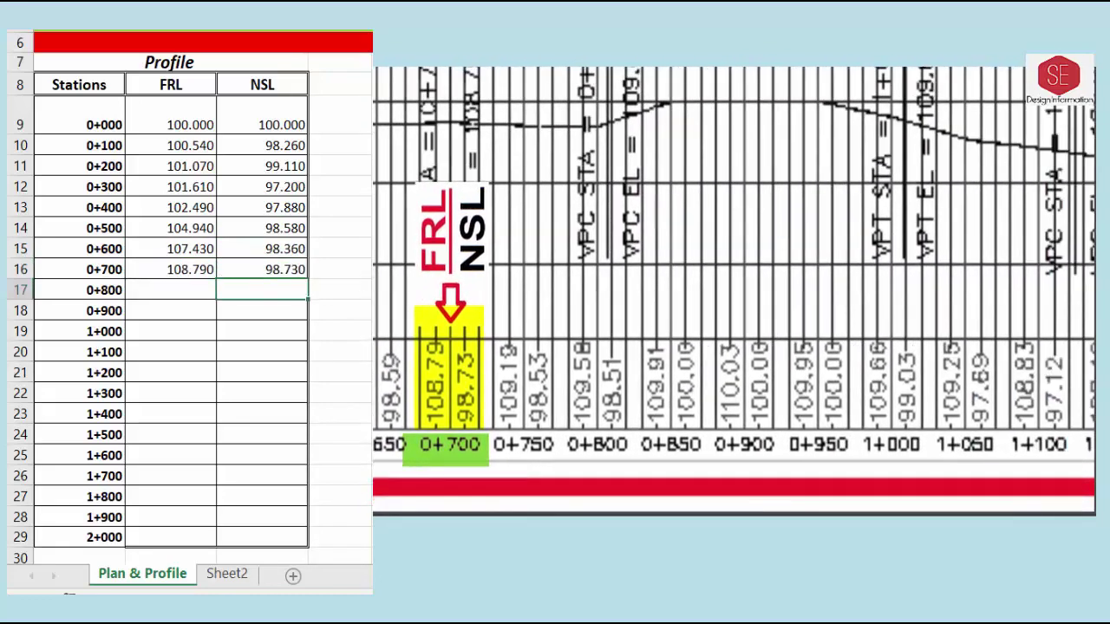
# - Enter levels 109.58 / 98.51, 110.03 / 100.00 and 109.66 / 99.03 for stations 0+800 to 1+000
pyautogui.write('109.58')
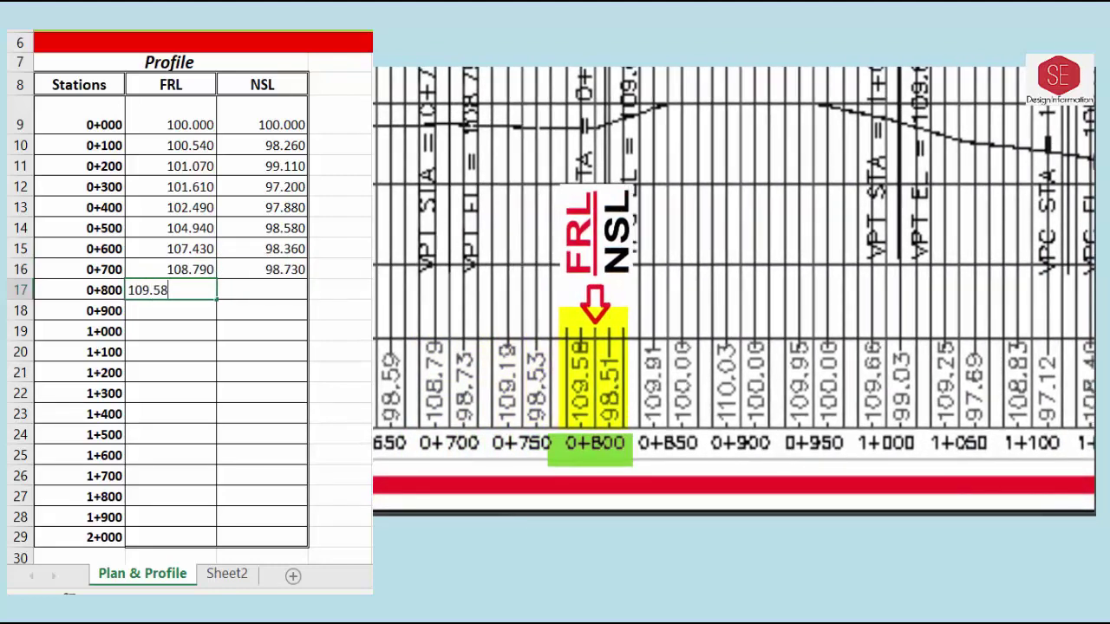
pyautogui.press('Tab')
pyautogui.write('98.51')
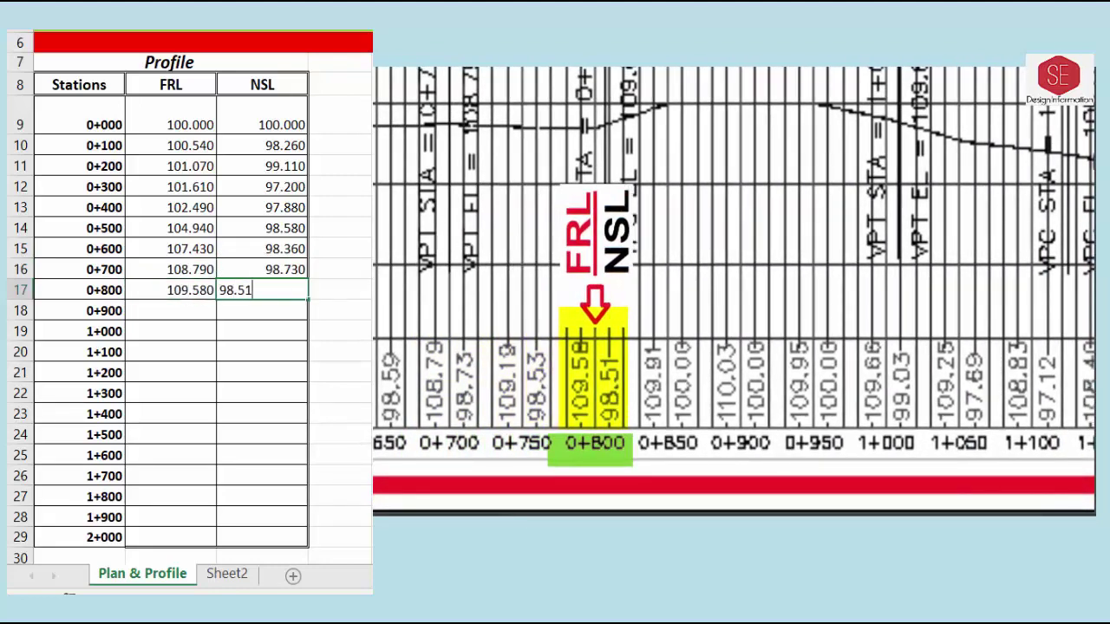
pyautogui.press('Return')
pyautogui.write('110.03')
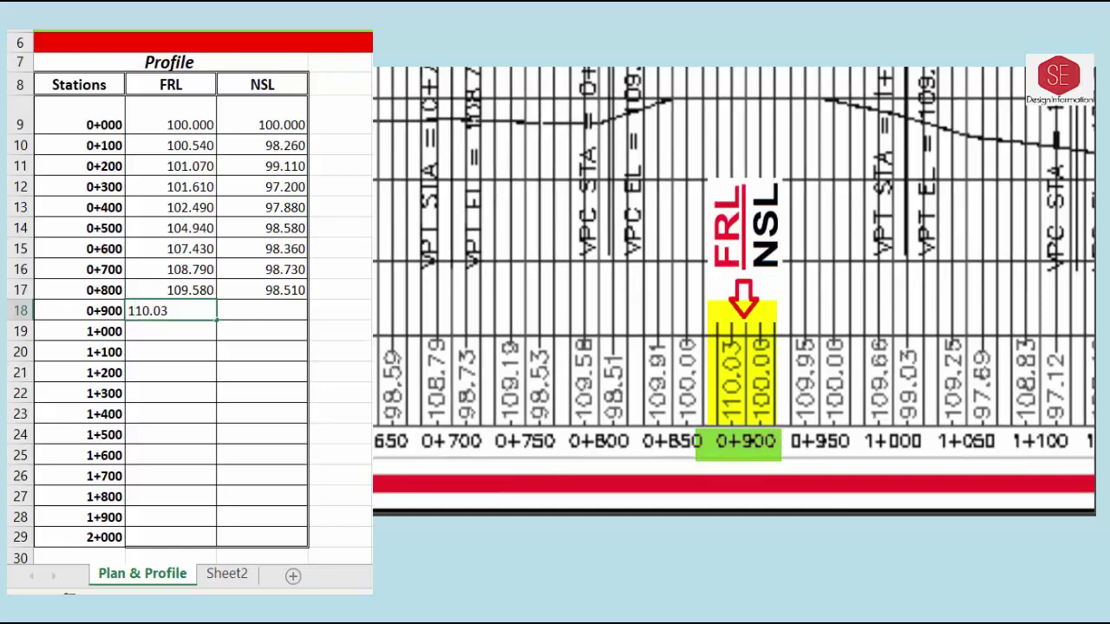
pyautogui.press('Tab')
pyautogui.write('100')
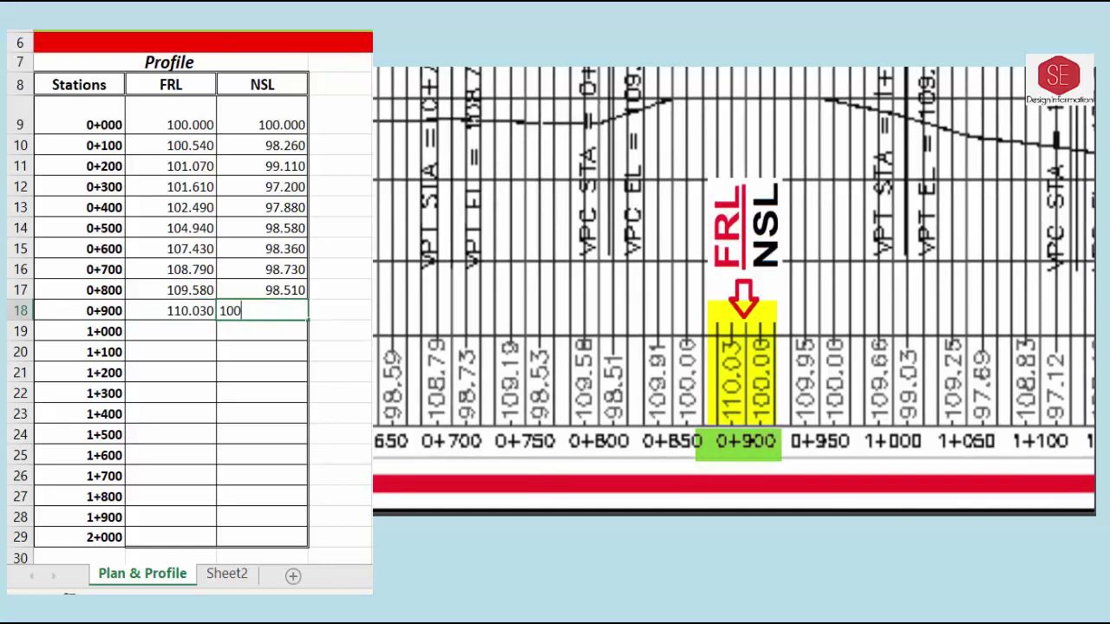
pyautogui.press('Return')
pyautogui.write('109')
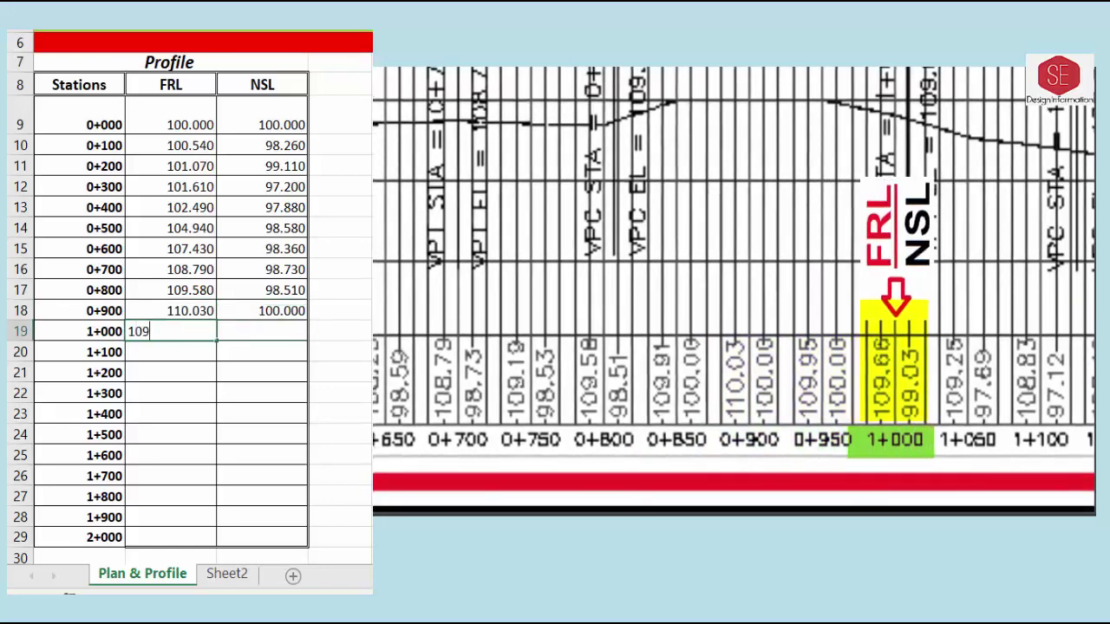
pyautogui.write('.66')
pyautogui.press('Tab')
pyautogui.write('9')
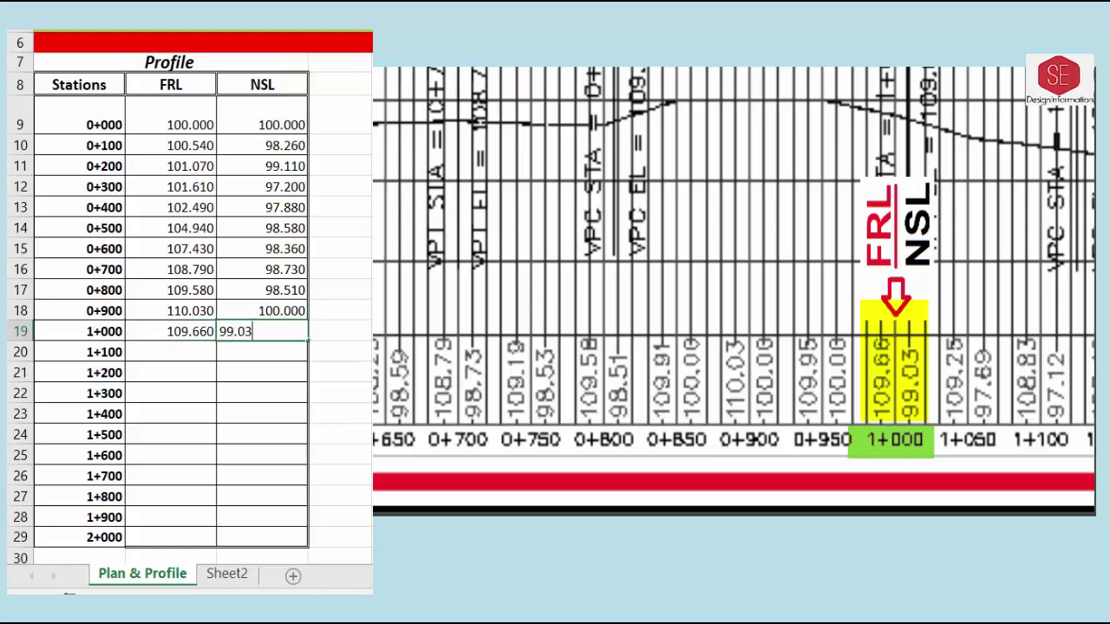
pyautogui.press('Return')
# - Enter levels 108.23 / 97.12, 107.82 / 95.98, 106.22 / 95.32 and 104.44 / 94.38 for 1+100 to 1+400
pyautogui.write('108')
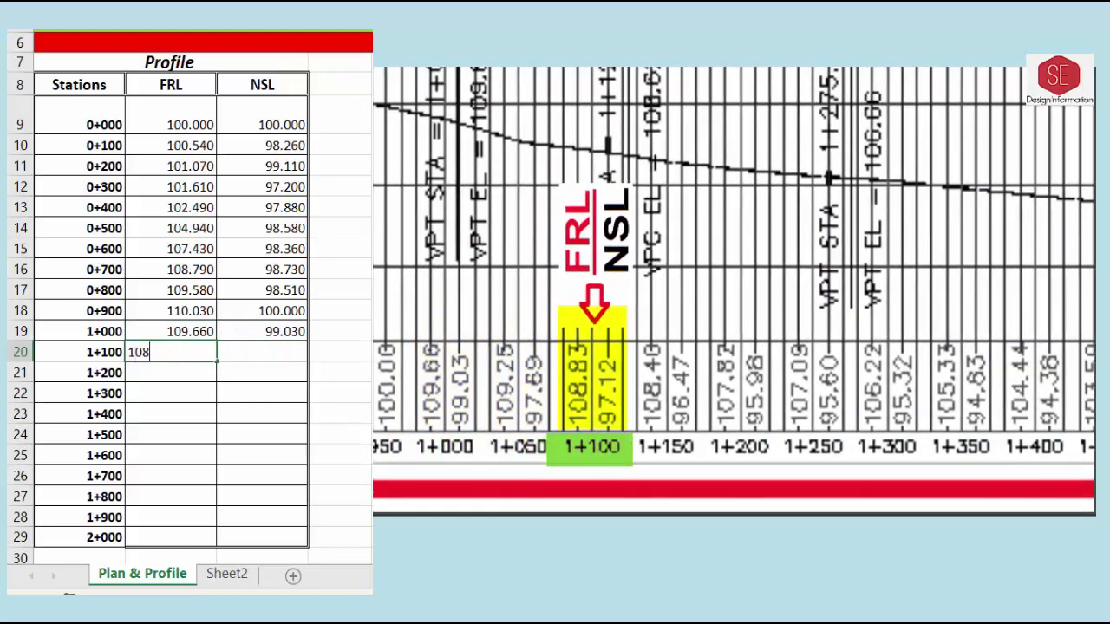
pyautogui.write('.23')
pyautogui.press('Tab')
pyautogui.write('97.12')
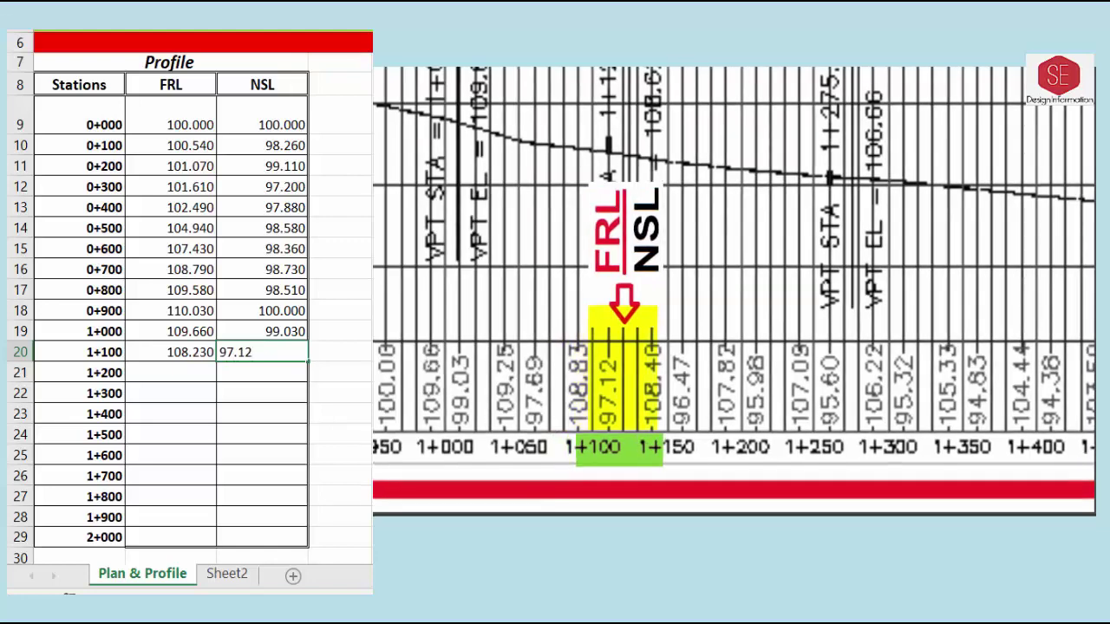
pyautogui.press('Return')
pyautogui.write('107.82')
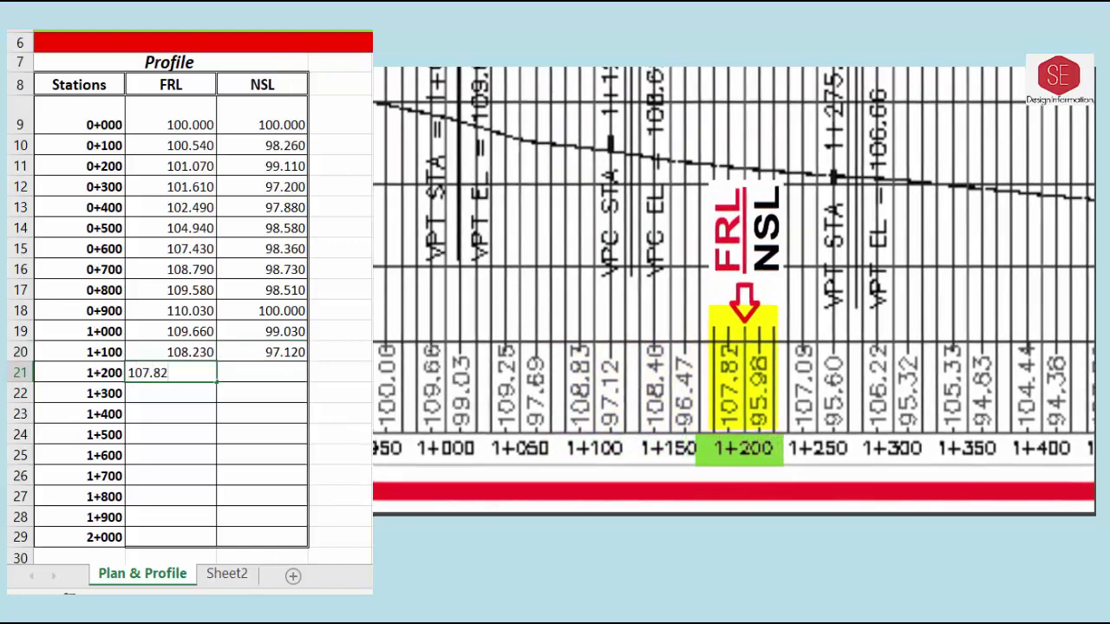
pyautogui.press('Tab')
pyautogui.write('.')
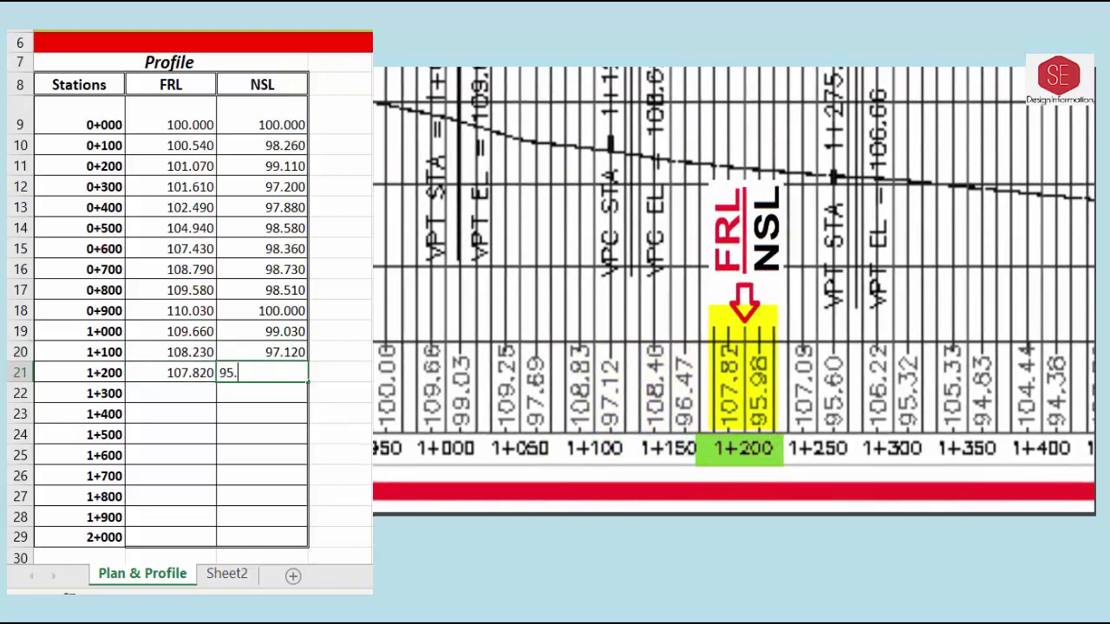
pyautogui.write('98')
pyautogui.press('Return')
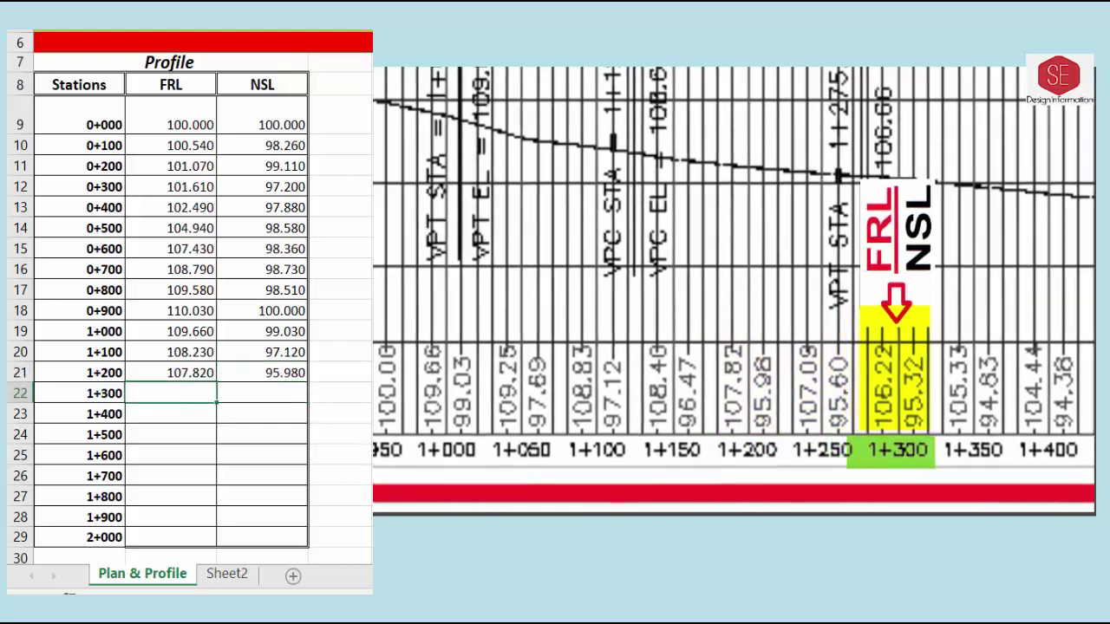
pyautogui.write('106.22')
pyautogui.press('Tab')
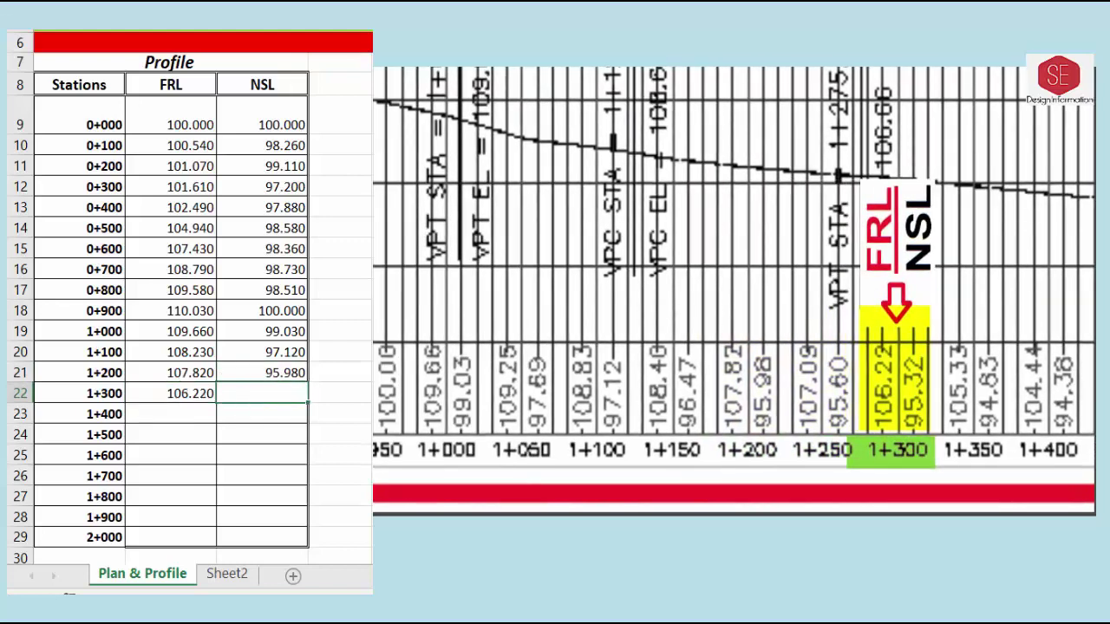
pyautogui.write('95.32')
pyautogui.press('Return')
pyautogui.write('10')
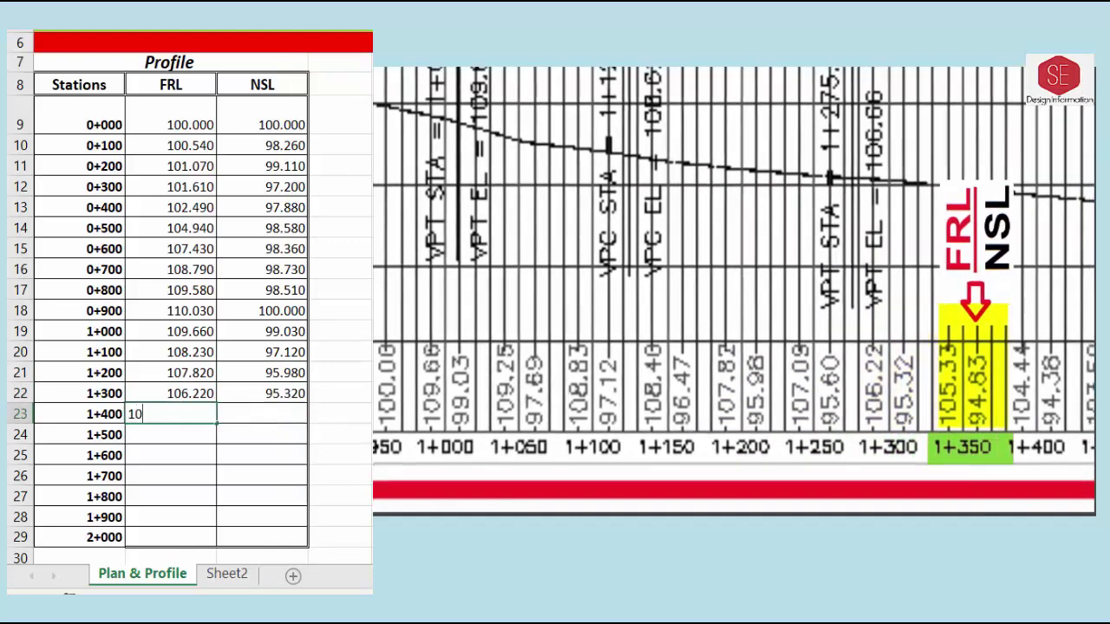
pyautogui.write('4.44')
pyautogui.press('Tab')
pyautogui.write('94.38')
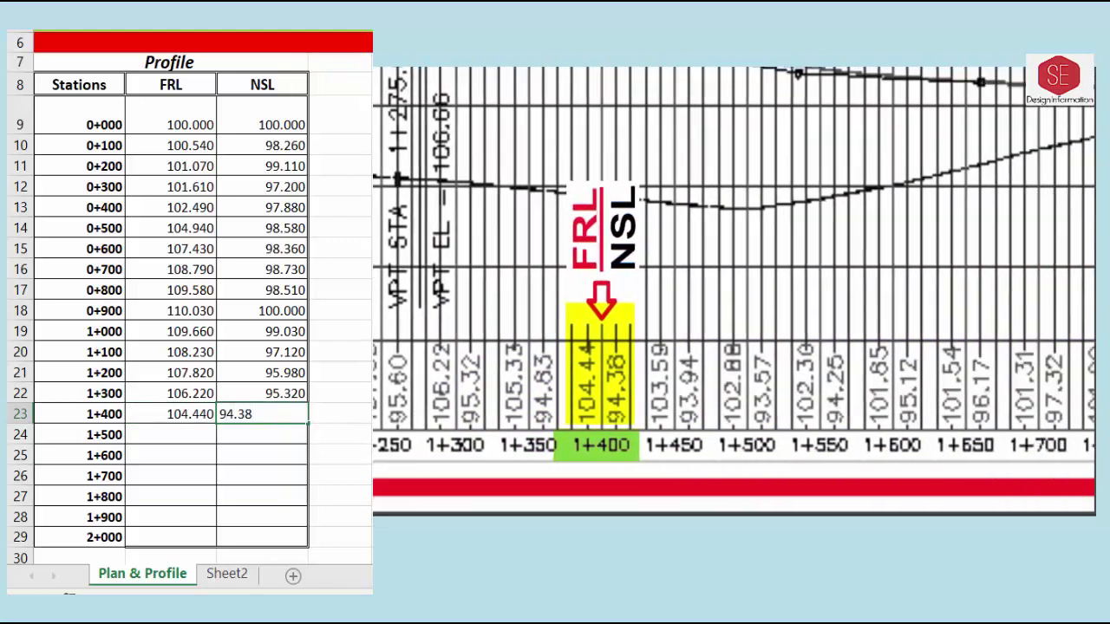
pyautogui.press('Return')
# - Enter levels 102.88 / 93.57, 101.85 / 95.12 and 101.31 / 97.32 for stations 1+500 to 1+700
pyautogui.write('102.88')
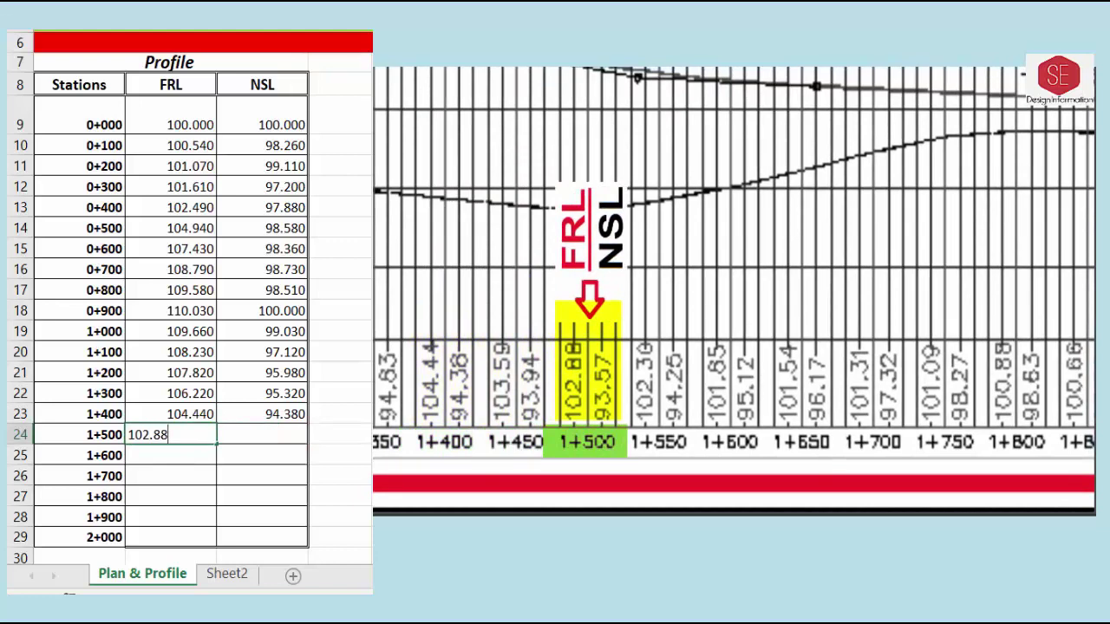
pyautogui.press('Tab')
pyautogui.write('93.')
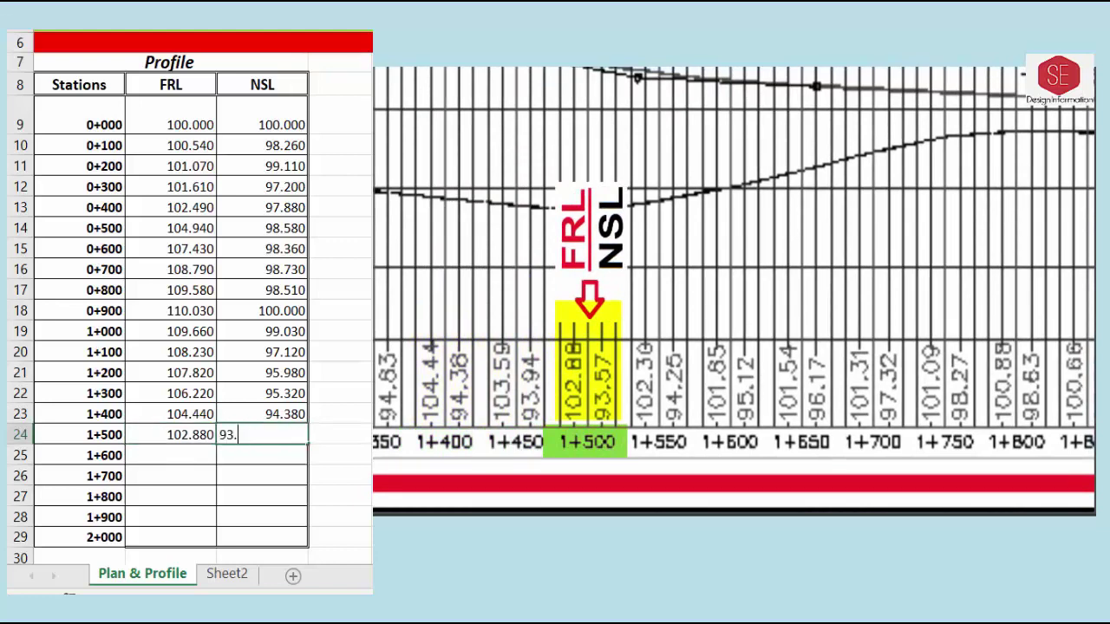
pyautogui.write('57')
pyautogui.press('Return')
pyautogui.write('101.85')
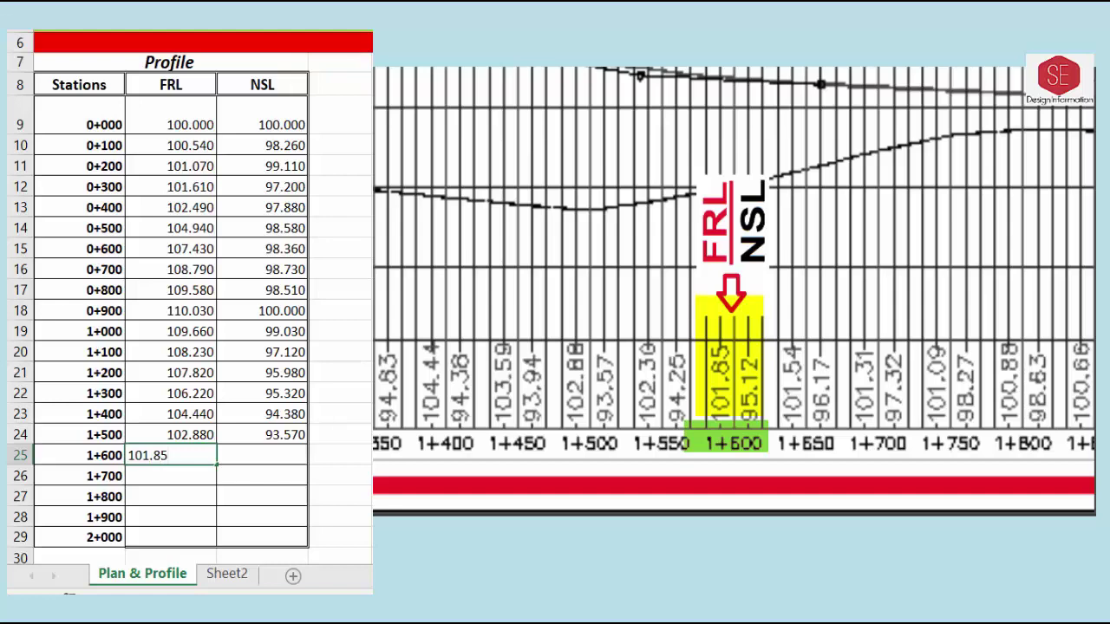
pyautogui.press('Tab')
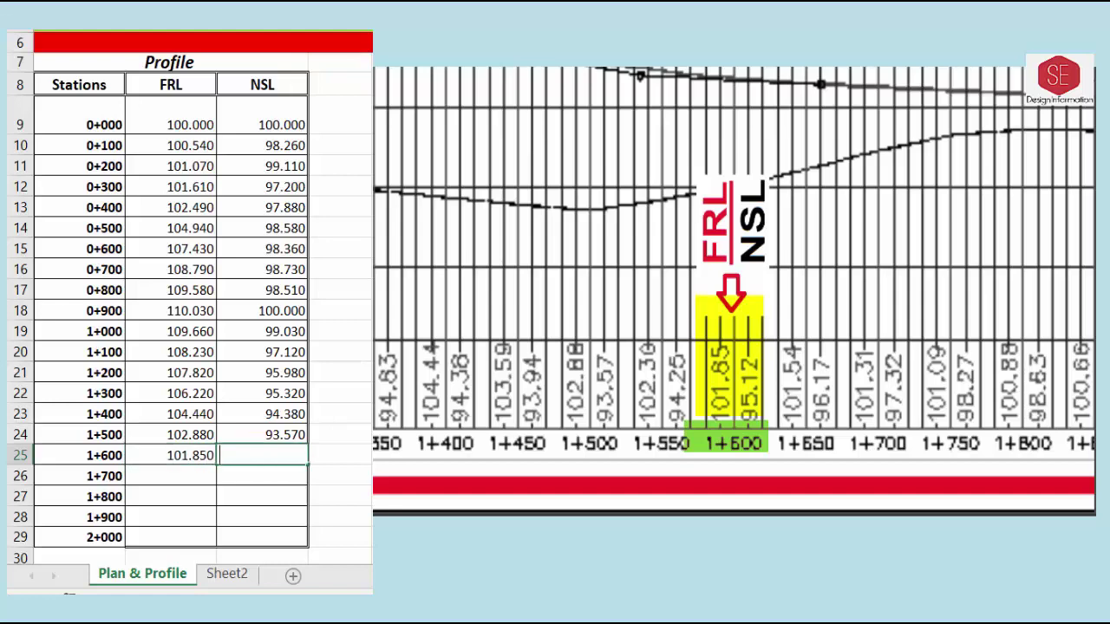
pyautogui.write('95.120')
pyautogui.press('Return')
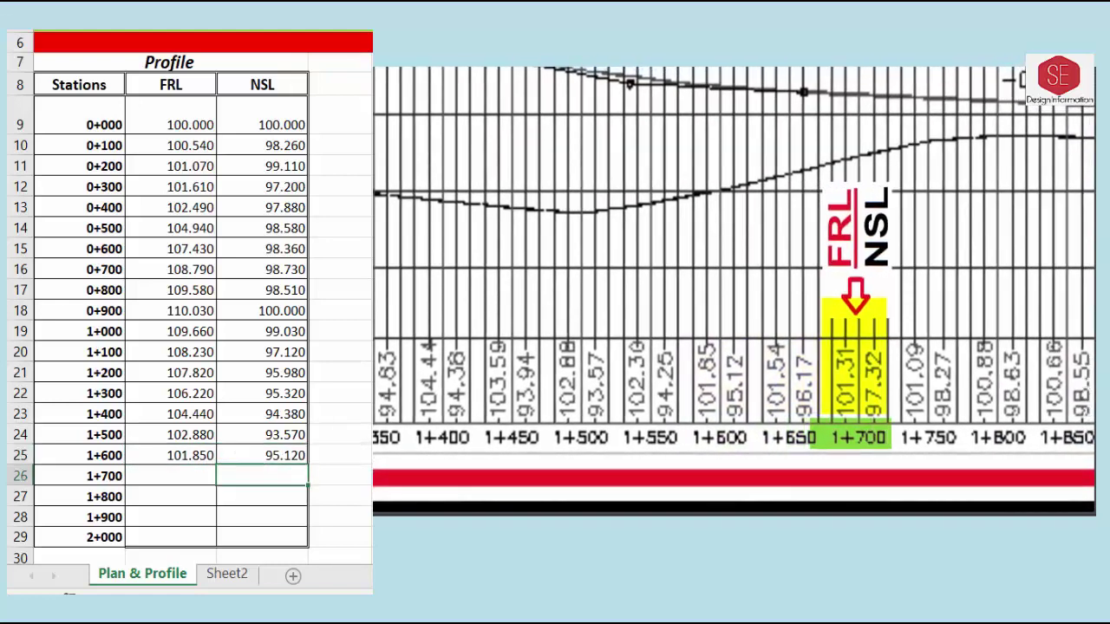
pyautogui.write('101.31')
pyautogui.press('Tab')
pyautogui.write('97')
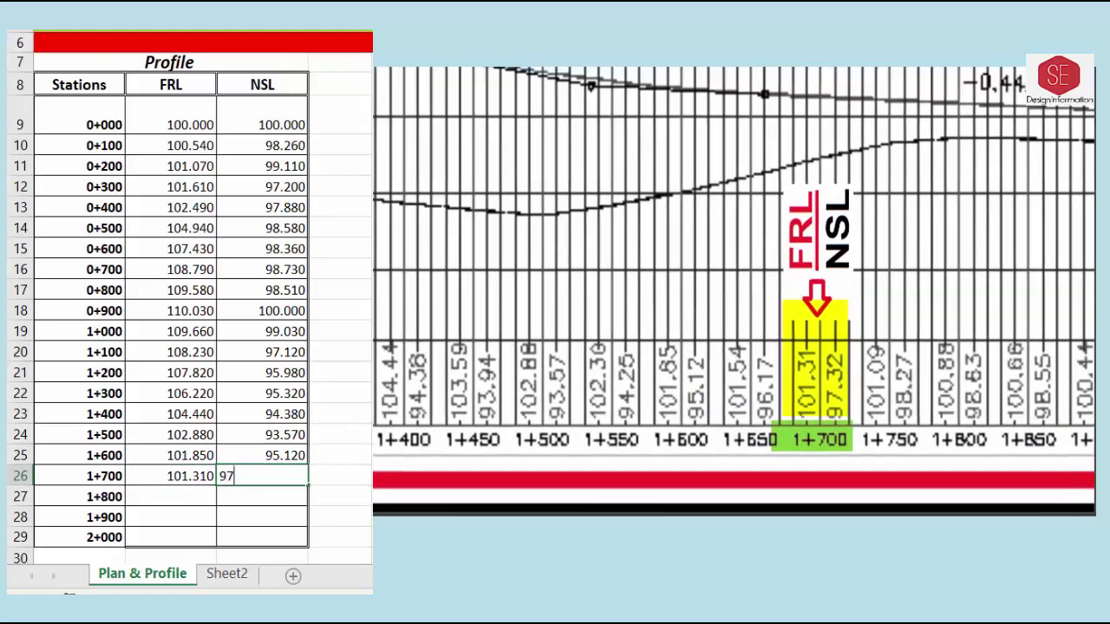
pyautogui.write('.32')
pyautogui.press('Return')
# - Enter levels 100.88 / 98.63 for 1+800 and 100.44 / 98.38 for 1+900
pyautogui.write('100.88')
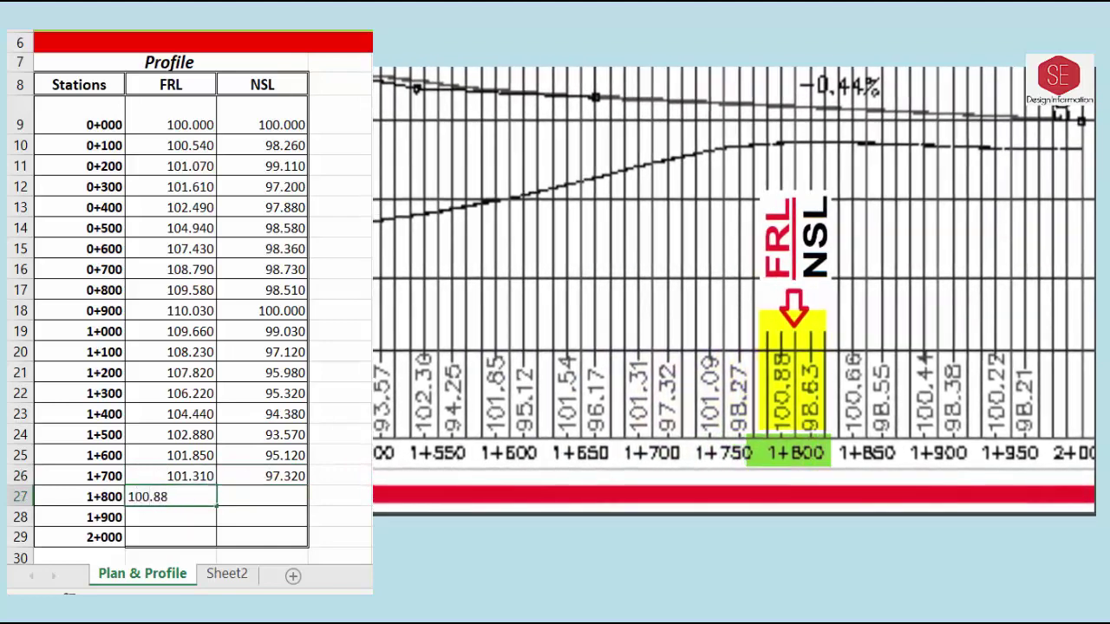
pyautogui.press('Tab')
pyautogui.write('98.63')
pyautogui.press('Down')
pyautogui.click(170, 516)
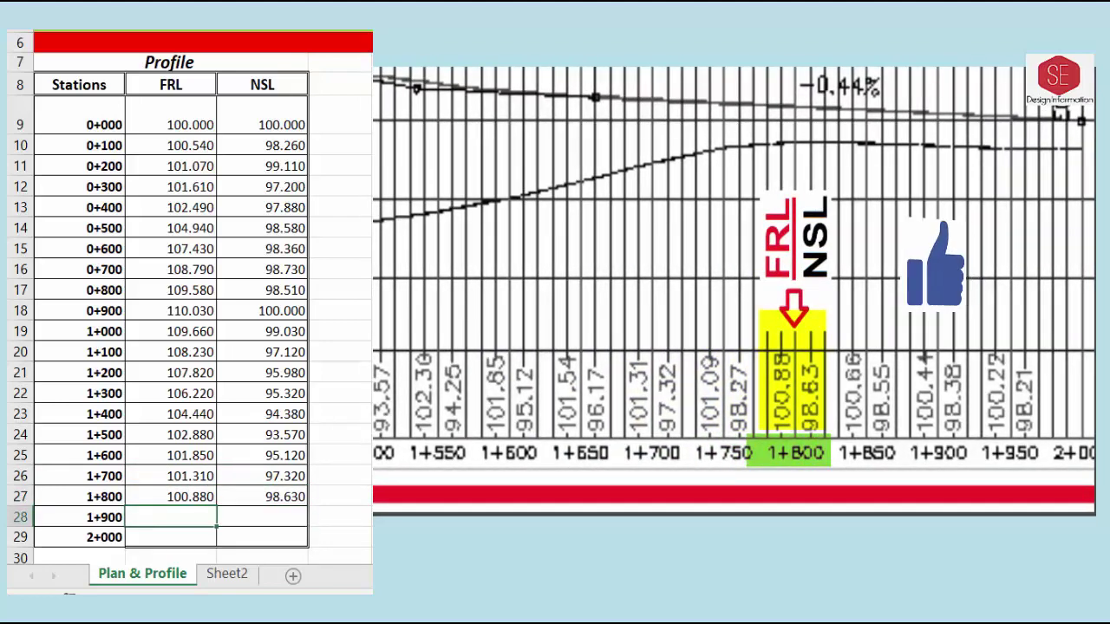
pyautogui.write('100.44')
pyautogui.press('Tab')
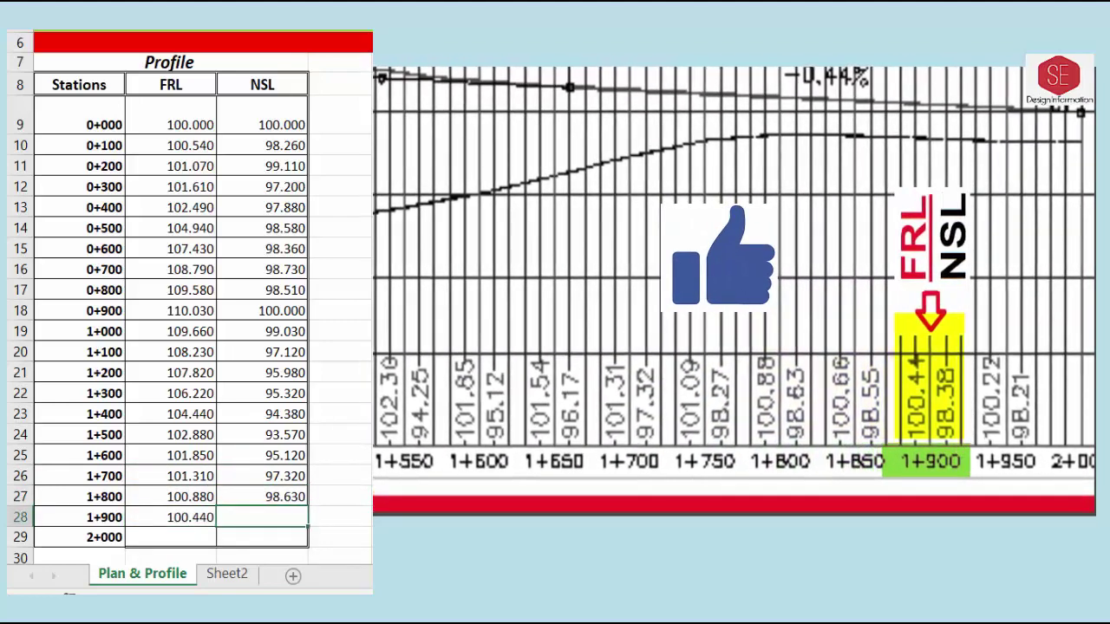
pyautogui.write('98.38')
pyautogui.press('Return')
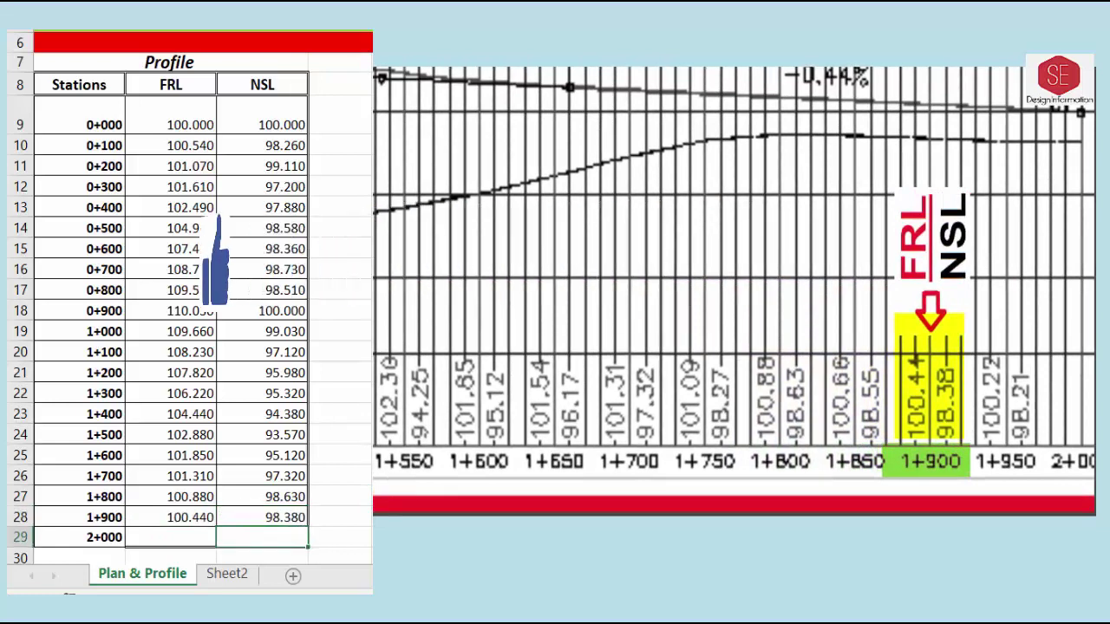
# - Enter FRL and NSL levels 100 / 100 for station 2+000
pyautogui.write('100')
pyautogui.press('Tab')
pyautogui.write('1')
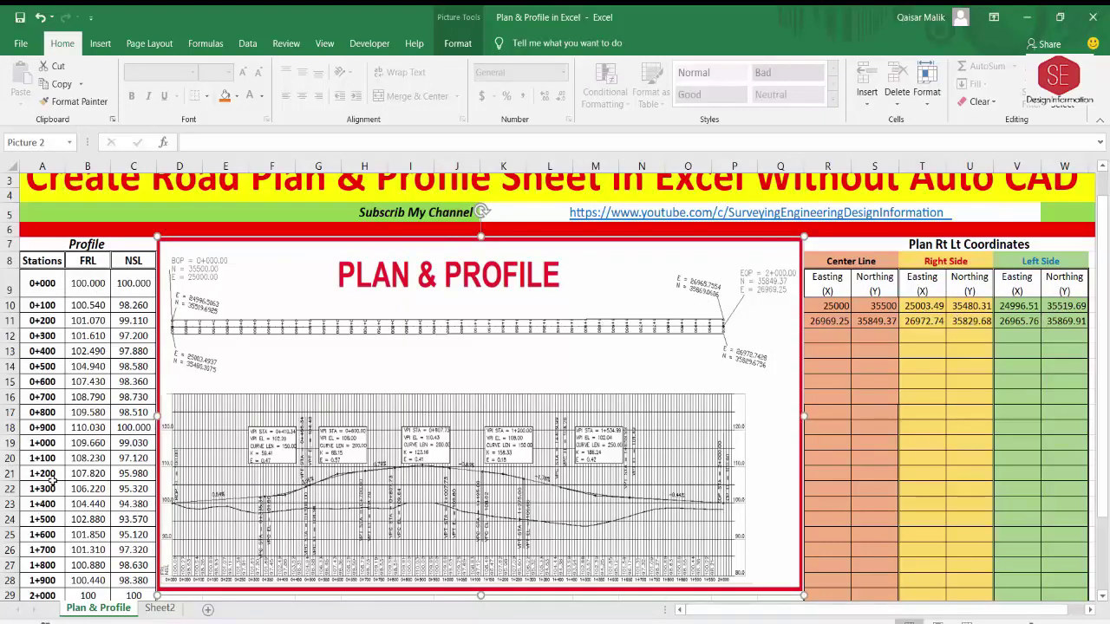
# - Move the reference picture aside and select the block D7:Q15 beside the Profile table
pyautogui.scroll(-2, 89, 326)
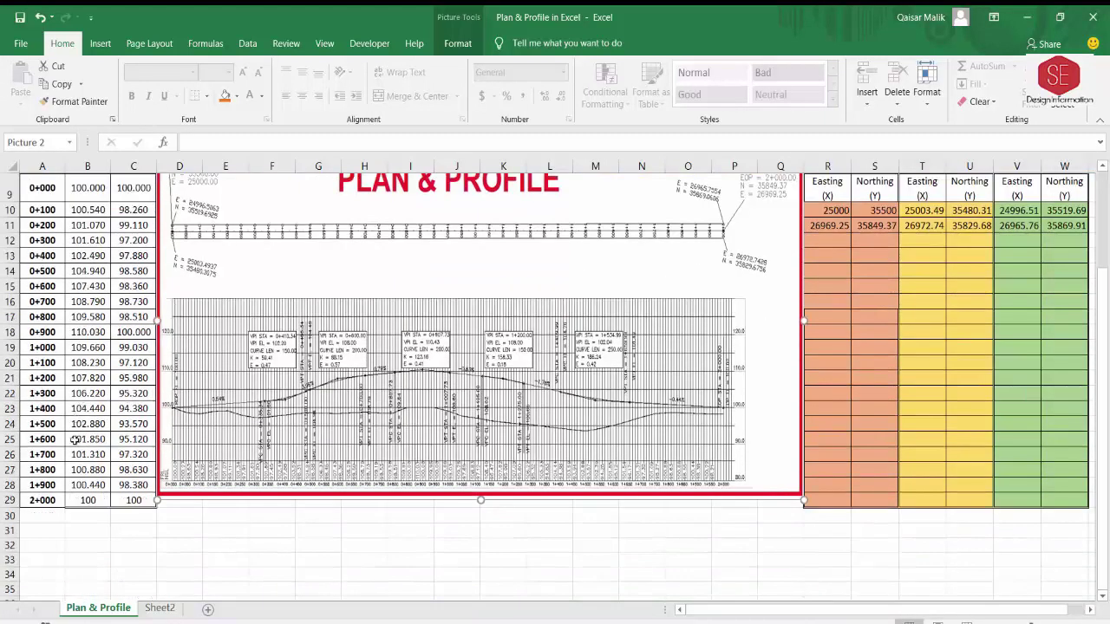
pyautogui.scroll(2, 74, 440)
pyautogui.moveTo(533, 367)
pyautogui.mouseDown()
pyautogui.moveTo(526, 483)
pyautogui.moveTo(499, 366)
pyautogui.mouseUp()
pyautogui.scroll(-4, 526, 483)
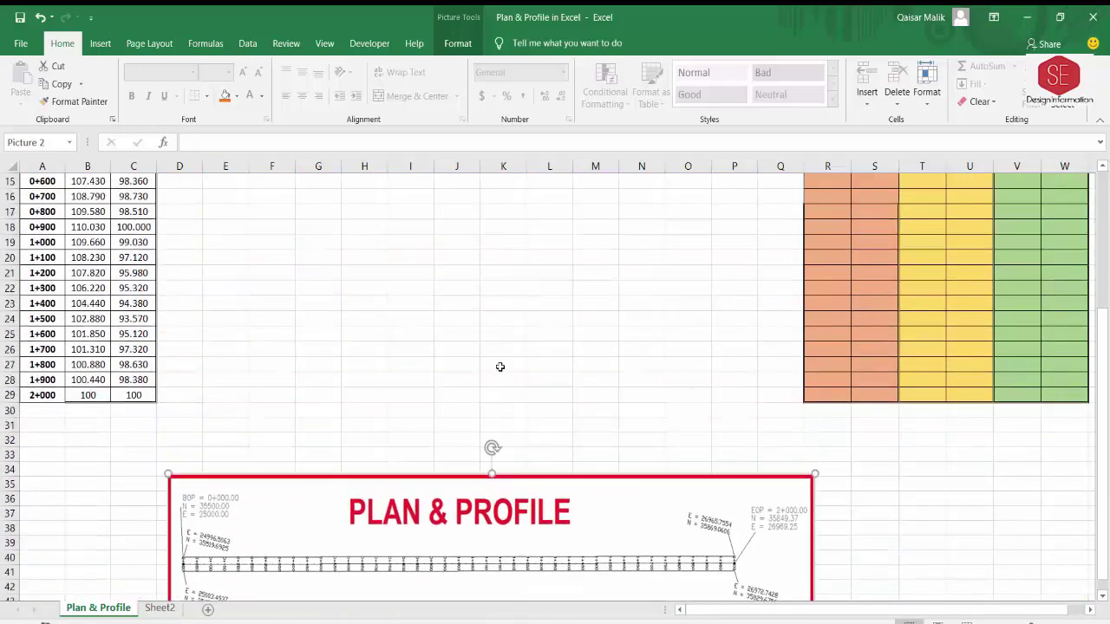
pyautogui.scroll(4, 499, 367)
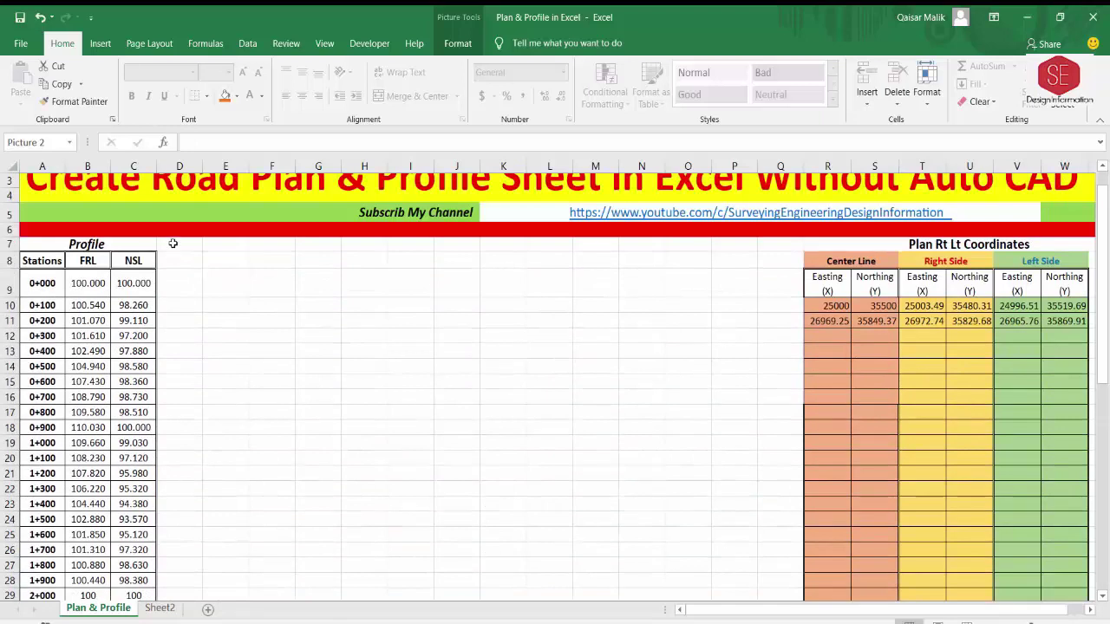
pyautogui.moveTo(174, 241)
pyautogui.mouseDown()
pyautogui.moveTo(622, 375)
pyautogui.moveTo(783, 379)
pyautogui.mouseUp()
# - Merge the top block and label it 'Plan Area'
pyautogui.click(381, 97)
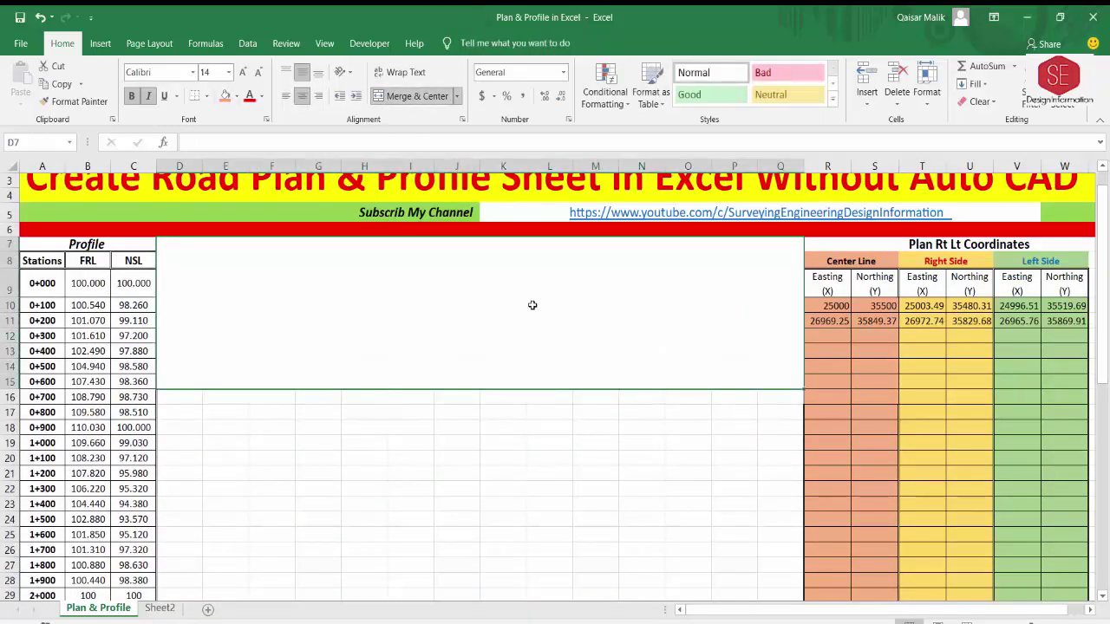
pyautogui.write('PLan')
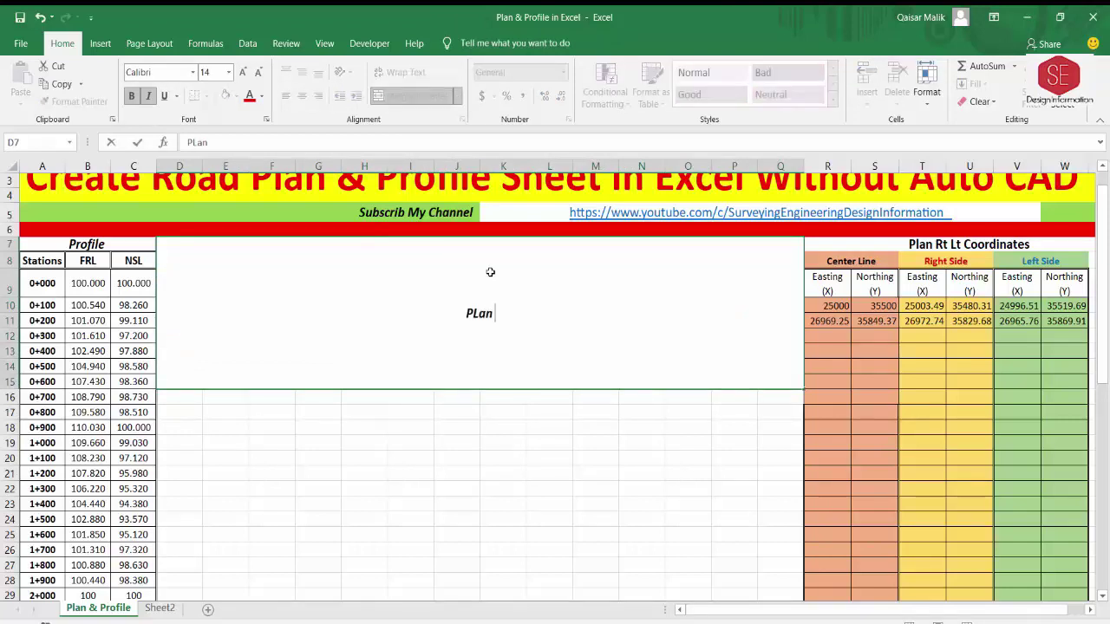
pyautogui.press('BackSpace')
pyautogui.press('BackSpace')
pyautogui.press('BackSpace')
pyautogui.write('lan Area')
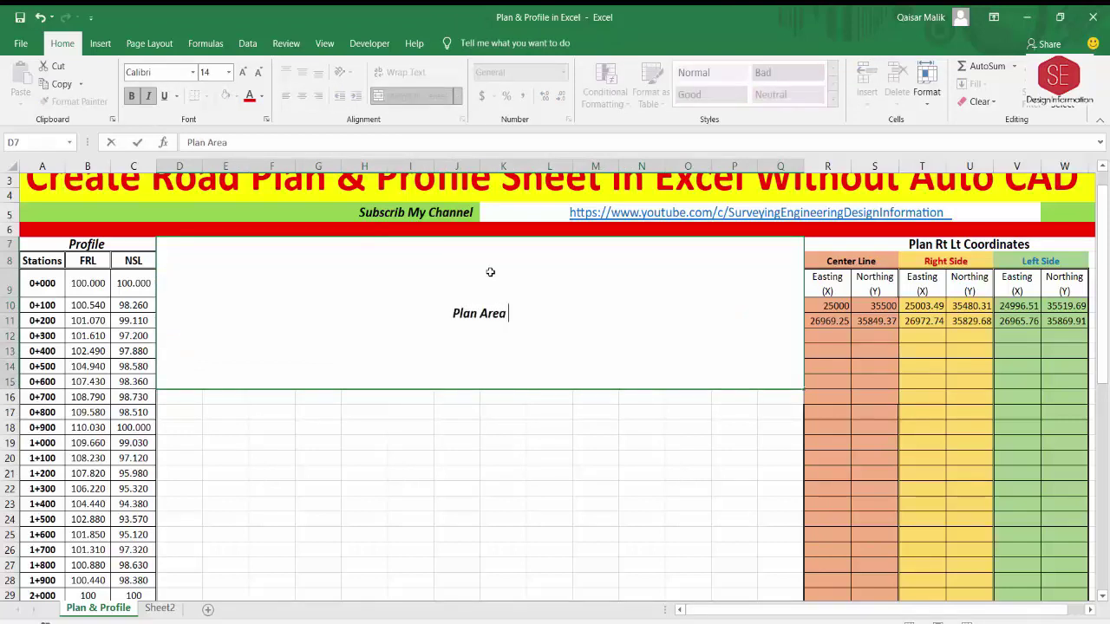
pyautogui.click(343, 464)
# - Merge D16:Q28 and label it 'Profile Area' in bold 14 pt, vertically centred
pyautogui.moveTo(178, 401); pyautogui.dragTo(772, 577)
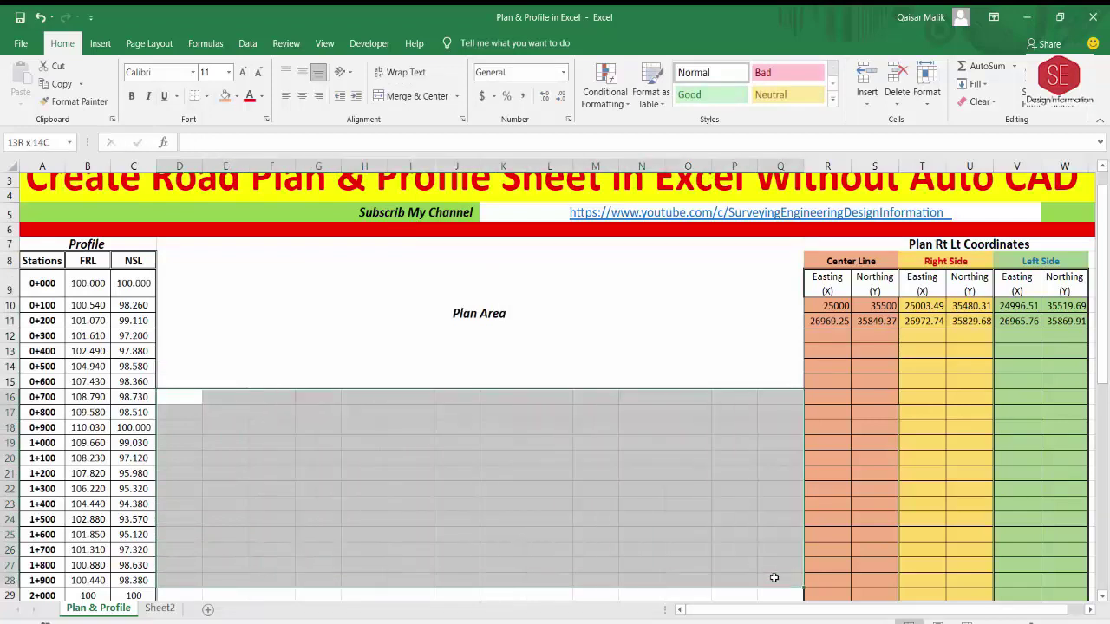
pyautogui.click(407, 95)
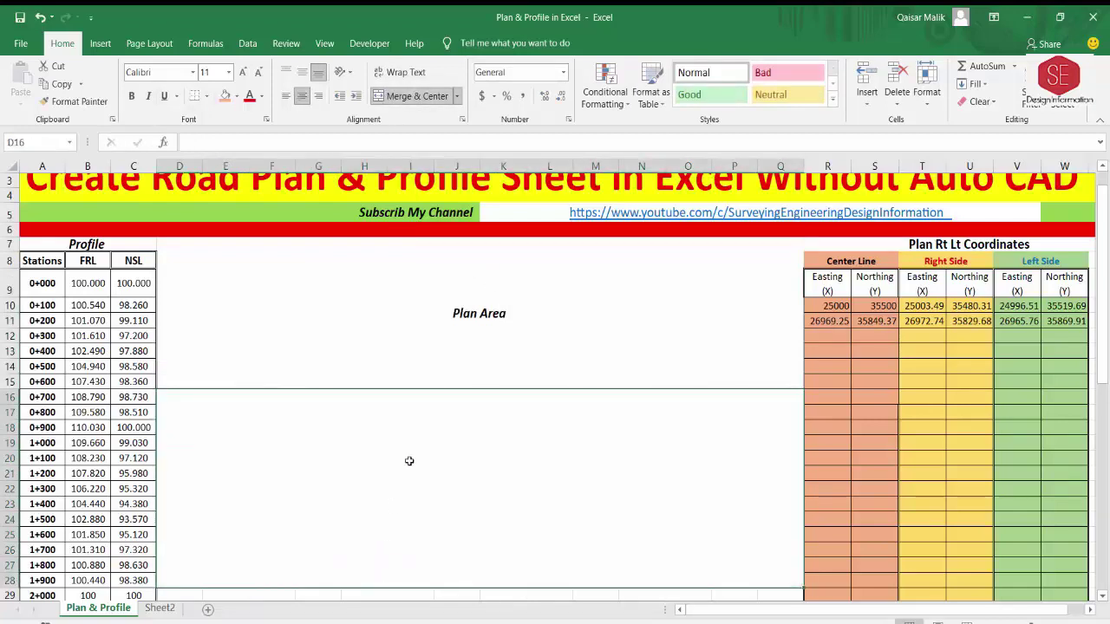
pyautogui.write('Profile Area')
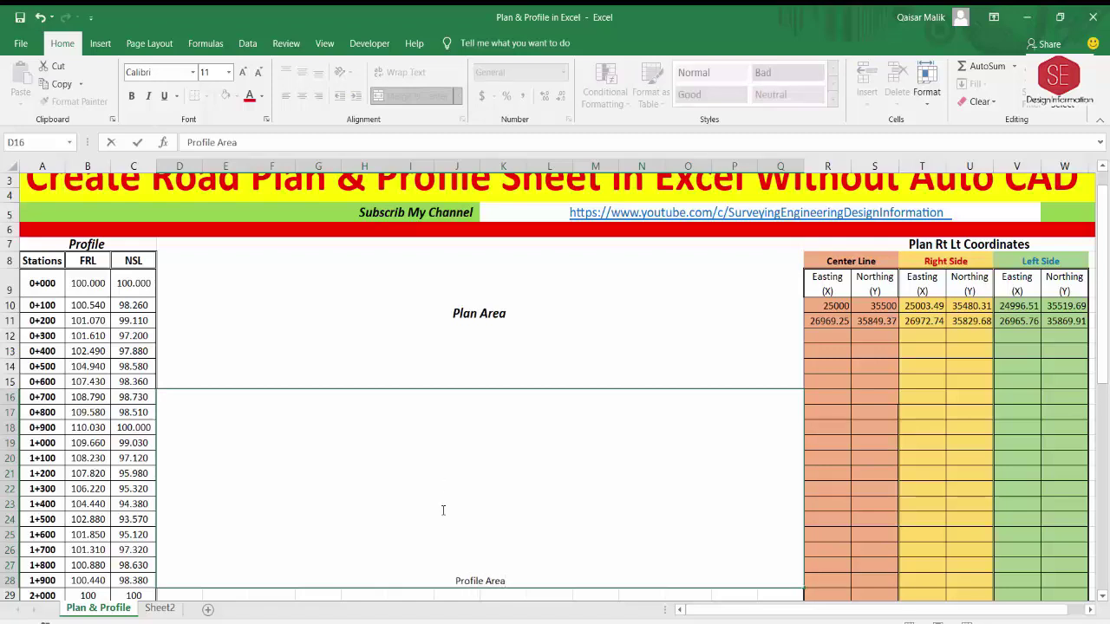
pyautogui.click(535, 503)
pyautogui.click(132, 95)
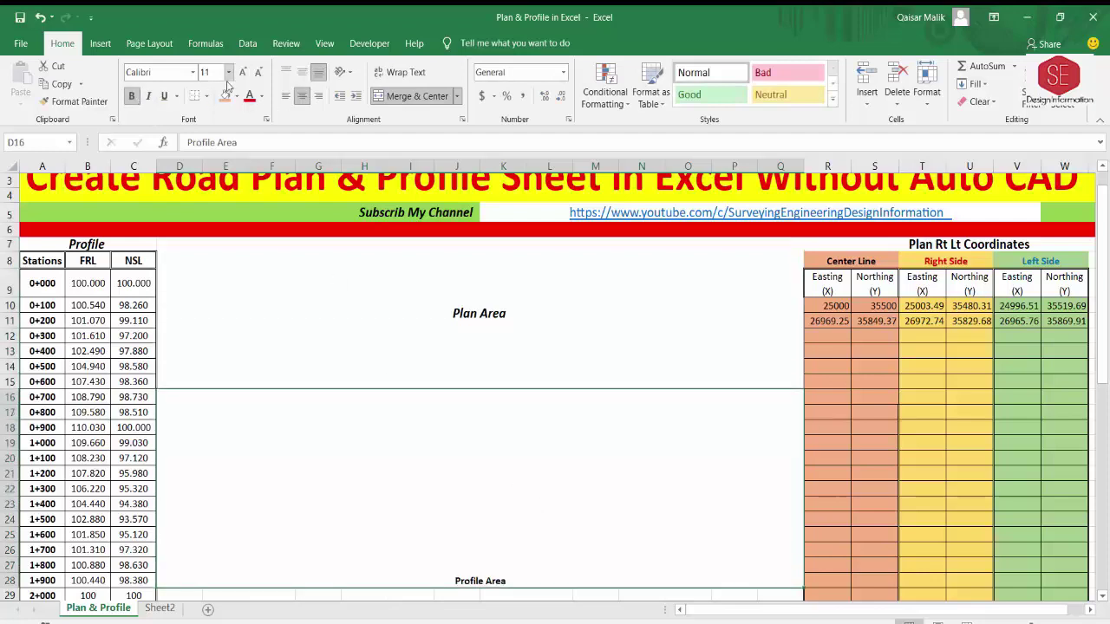
pyautogui.click(243, 72)
pyautogui.click(243, 72)
pyautogui.click(302, 72)
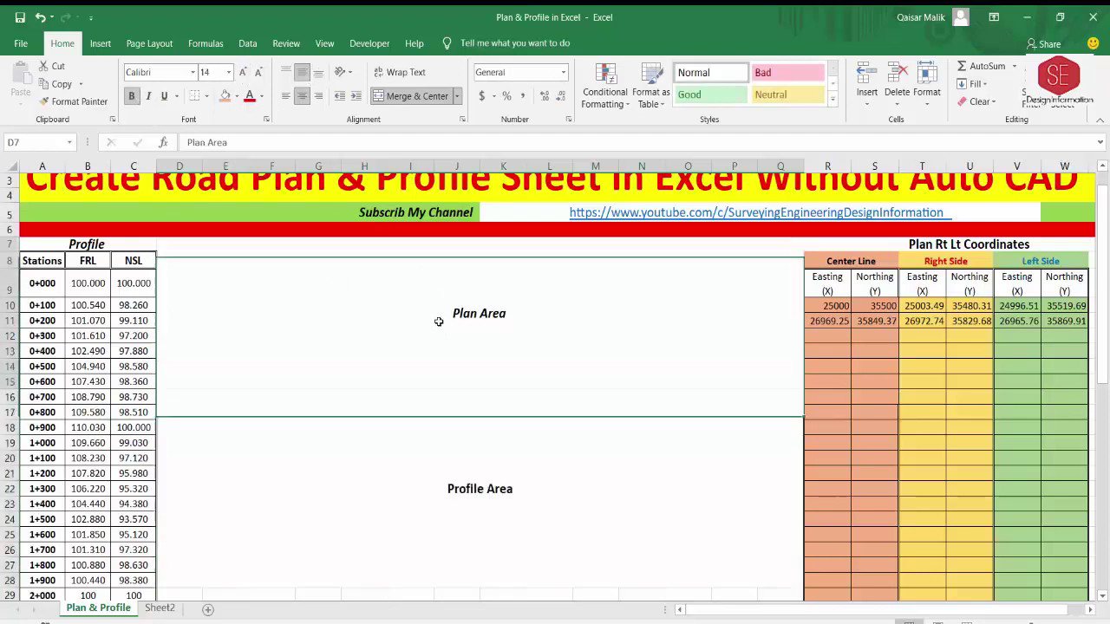
pyautogui.scroll(1, 453, 380)
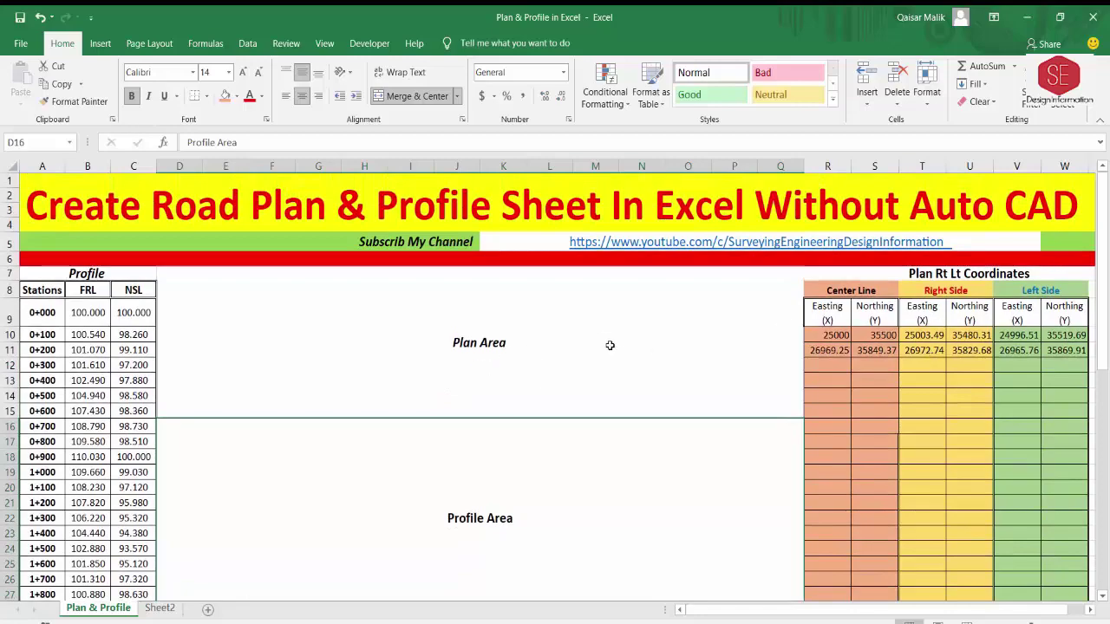
# - Select the Center Line Easting and Northing columns and bring up the Scatter chart types
pyautogui.click(523, 353)
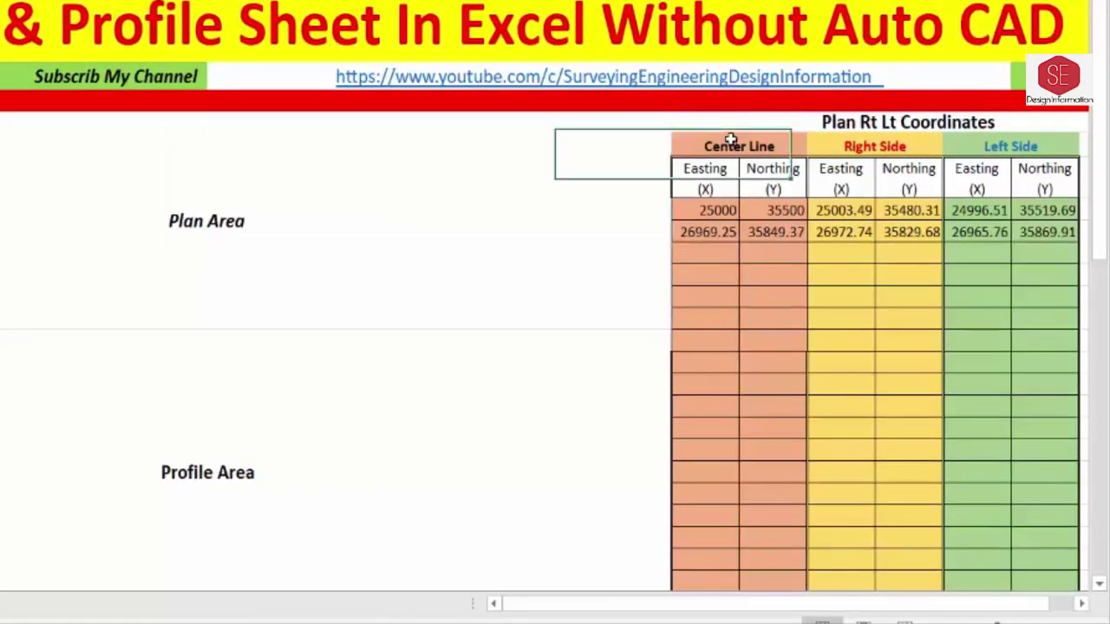
pyautogui.click(847, 291)
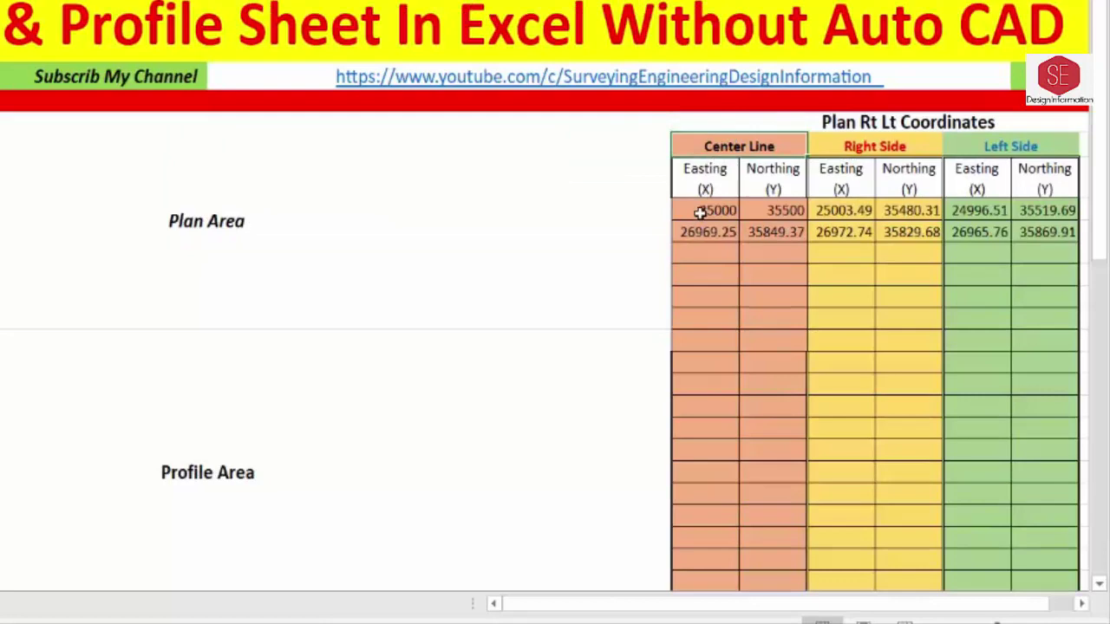
pyautogui.moveTo(699, 212)
pyautogui.mouseDown()
pyautogui.moveTo(754, 538)
pyautogui.moveTo(756, 453)
pyautogui.mouseUp()
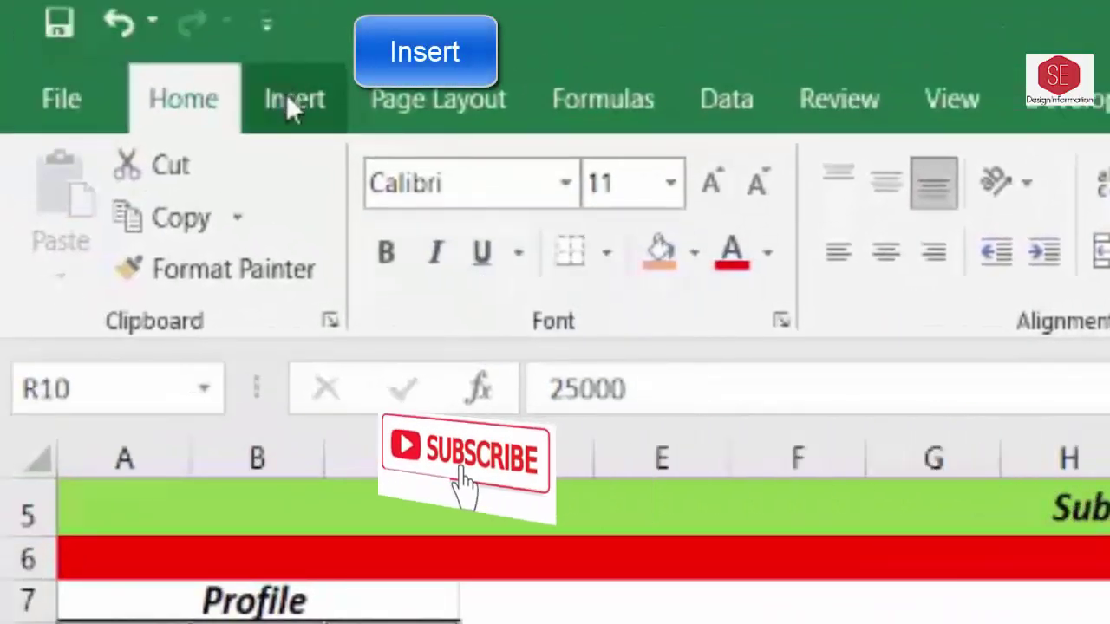
pyautogui.click(289, 101)
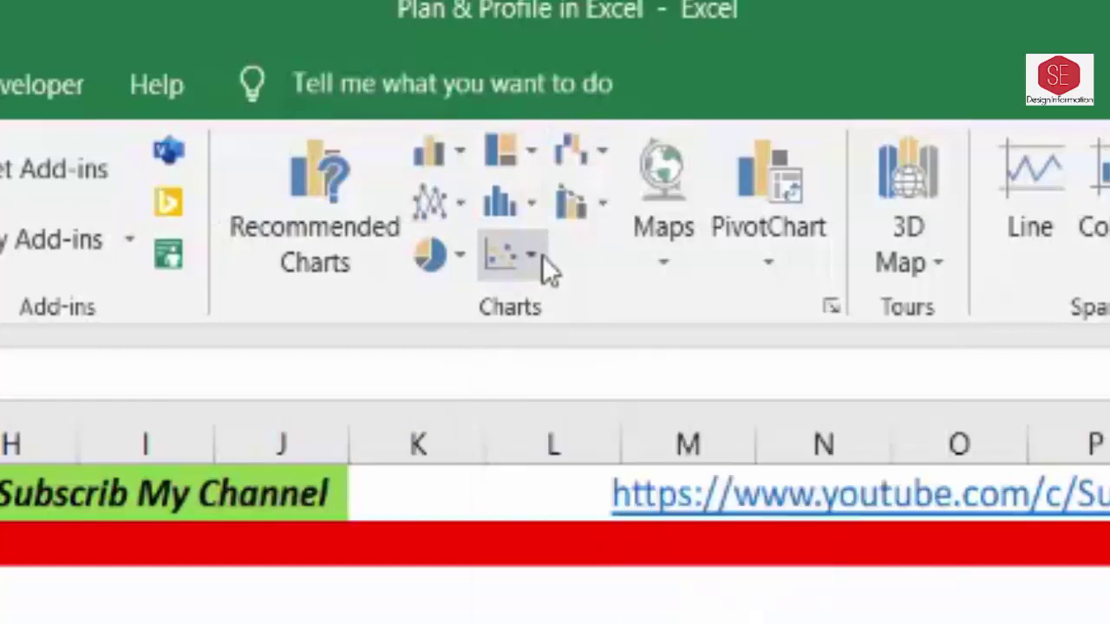
pyautogui.click(531, 255)
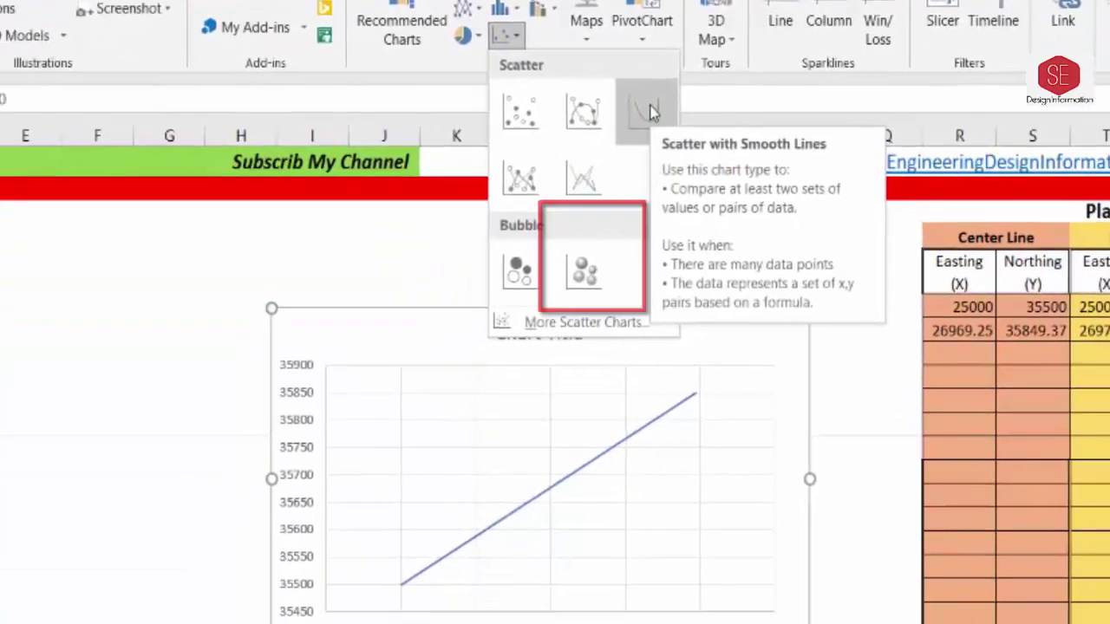
# - Insert a Scatter with Smooth Lines chart and test its link by deleting and restoring 25000
pyautogui.click(595, 252)
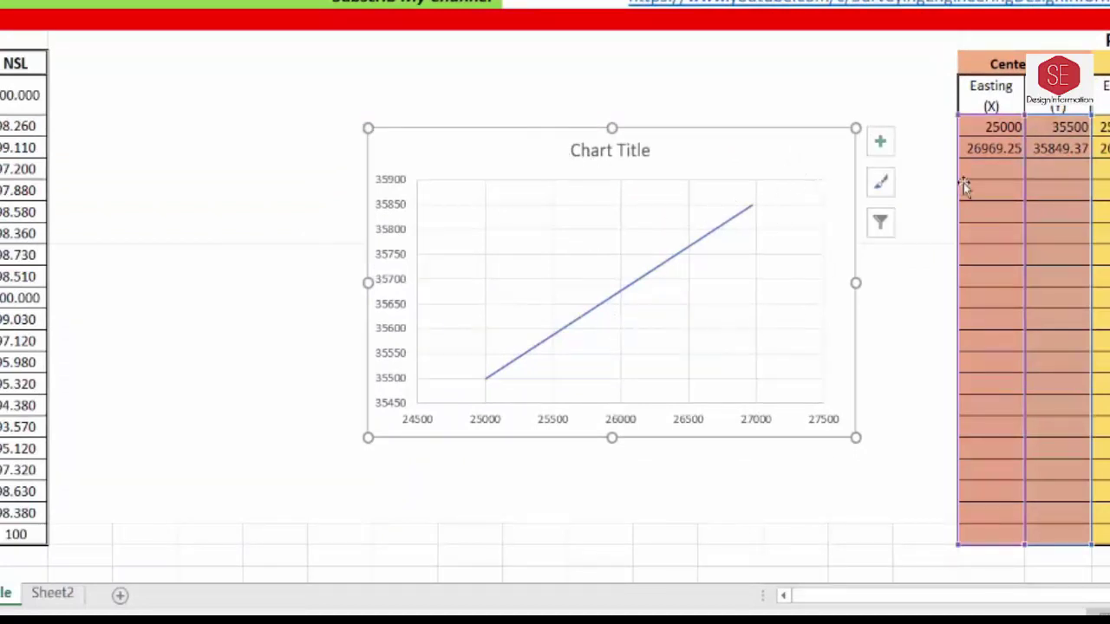
pyautogui.click(1005, 126)
pyautogui.press('Delete')
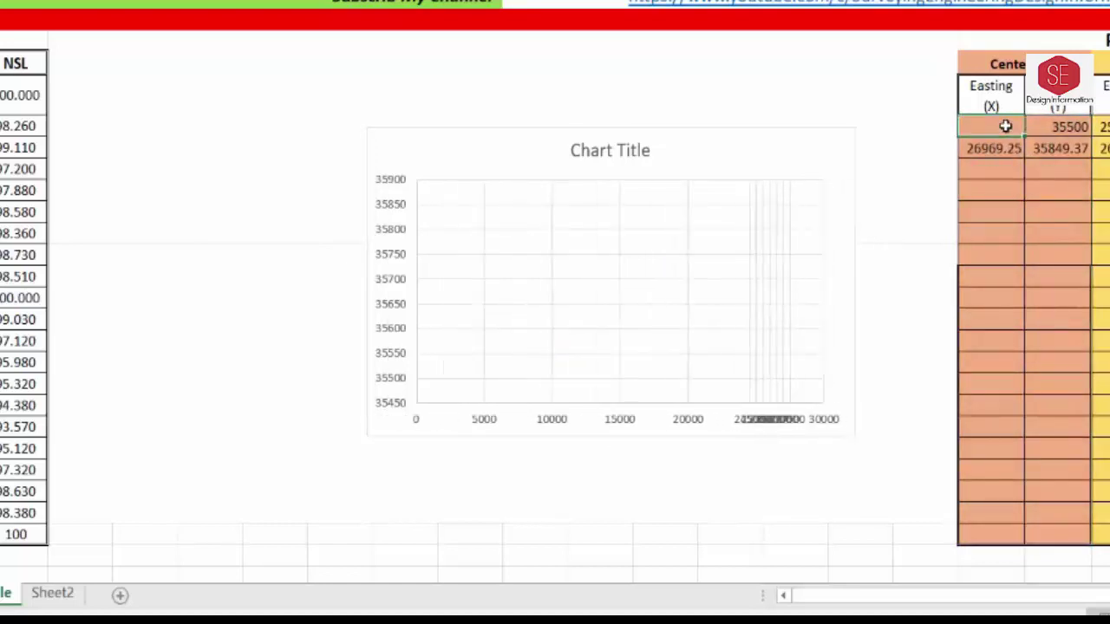
pyautogui.hotkey('ctrl', 'z')
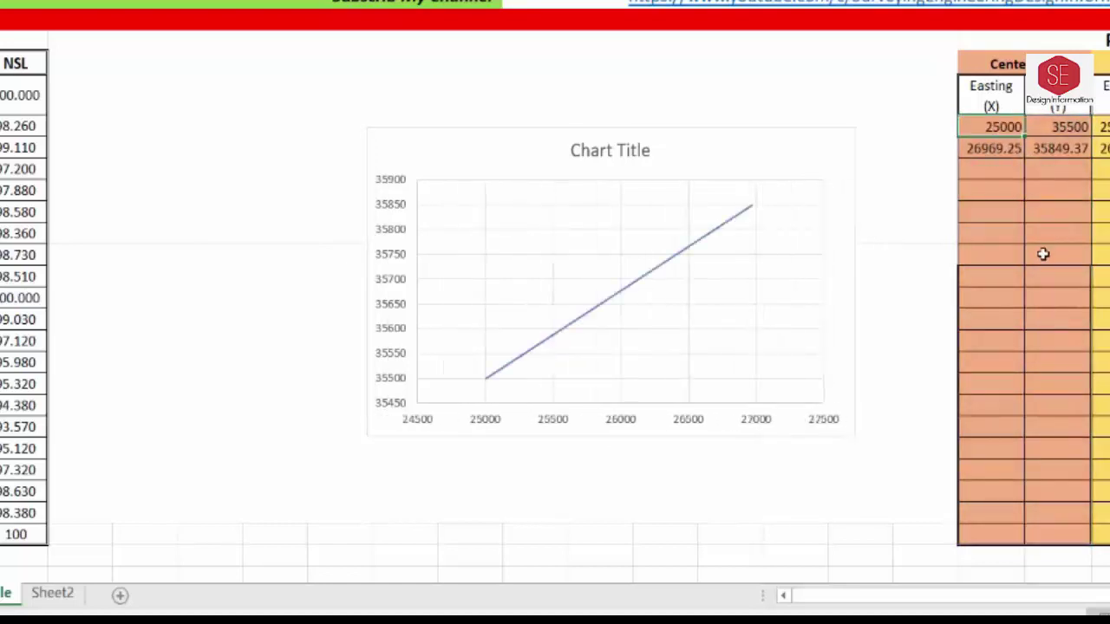
pyautogui.click(1057, 148)
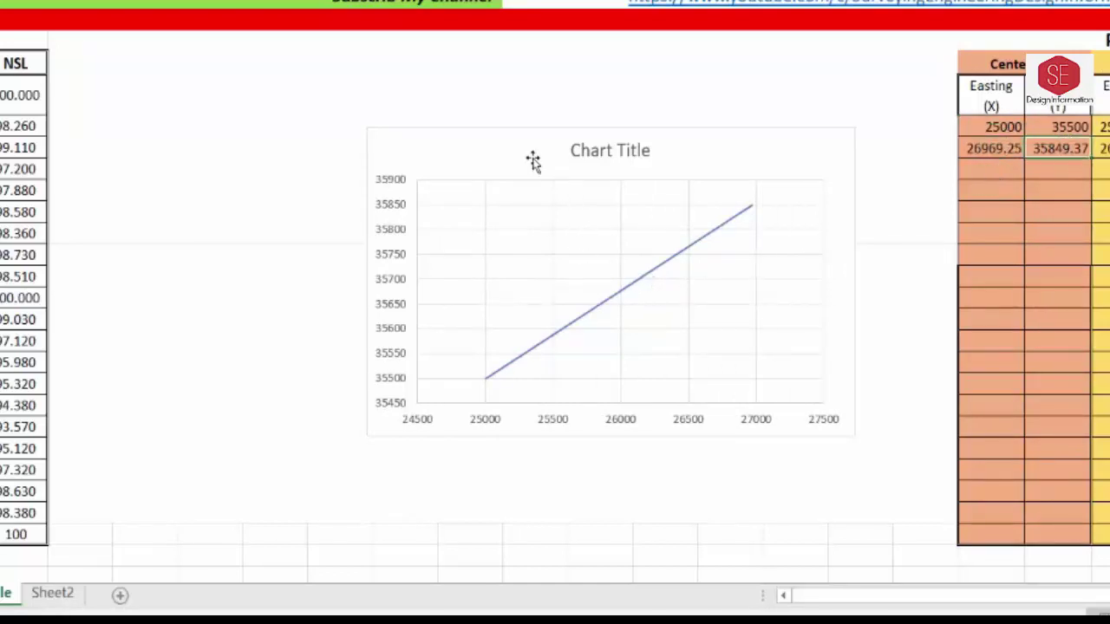
# - Move the chart to the Plan Area's top-left and stretch it across the full block
pyautogui.moveTo(532, 161); pyautogui.dragTo(210, 52)
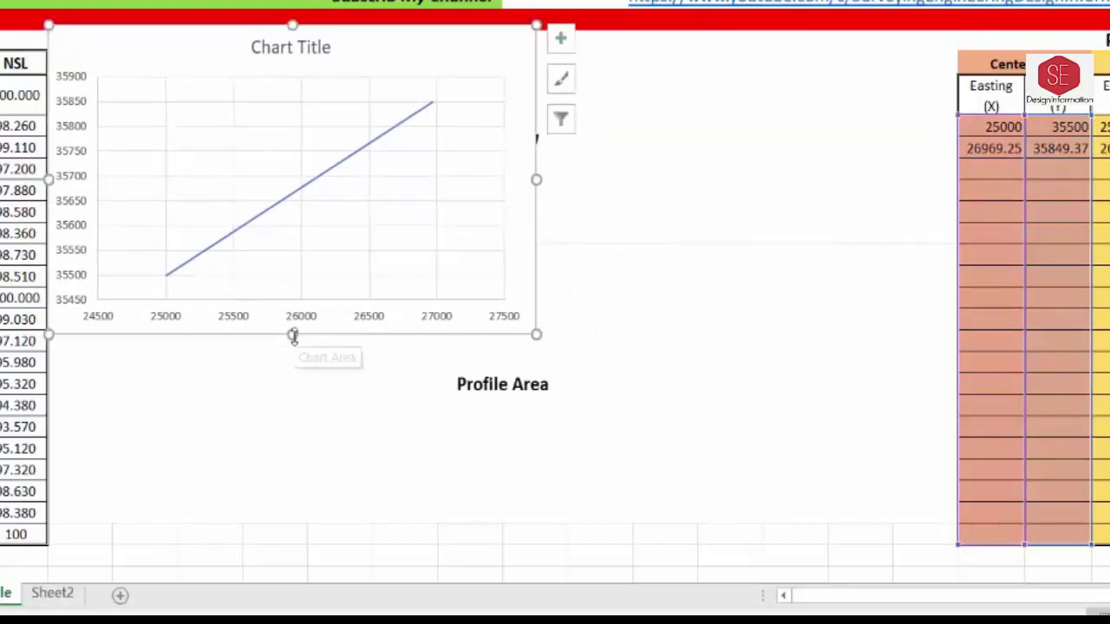
pyautogui.moveTo(293, 335); pyautogui.dragTo(332, 238)
pyautogui.moveTo(537, 133); pyautogui.dragTo(956, 139)
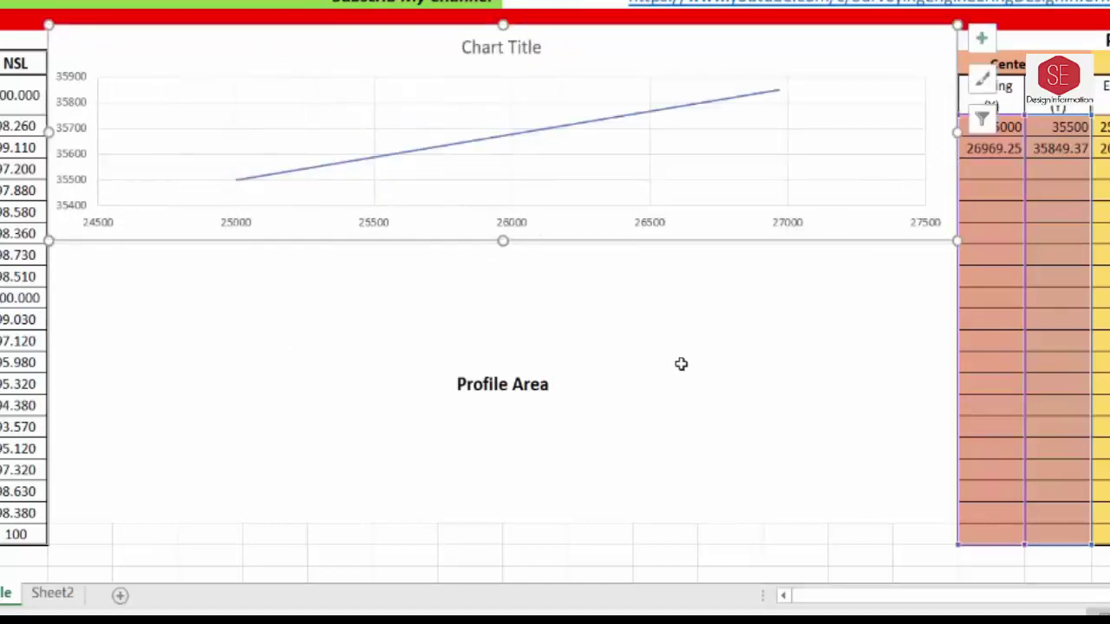
pyautogui.click(751, 340)
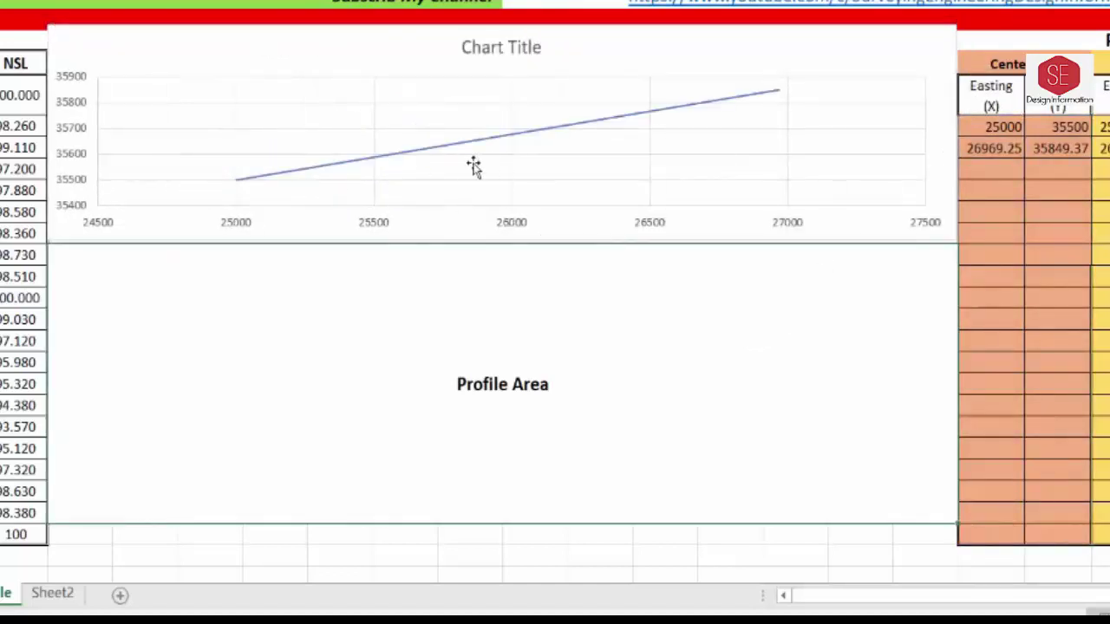
pyautogui.click(551, 136)
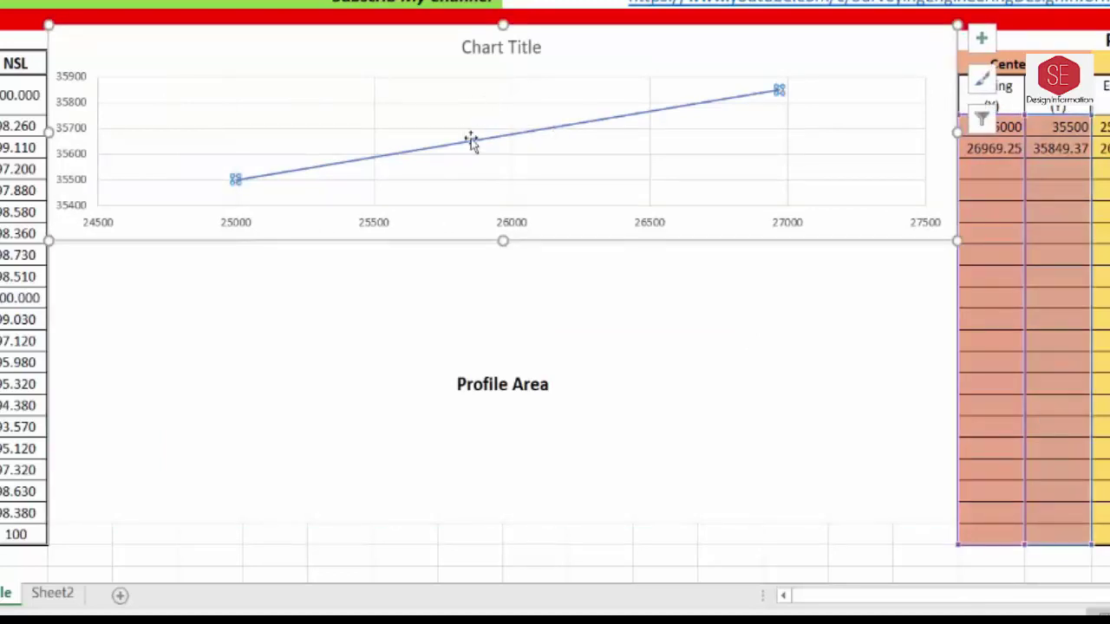
# - Add data labels to the chart's line series
pyautogui.rightClick(542, 134)
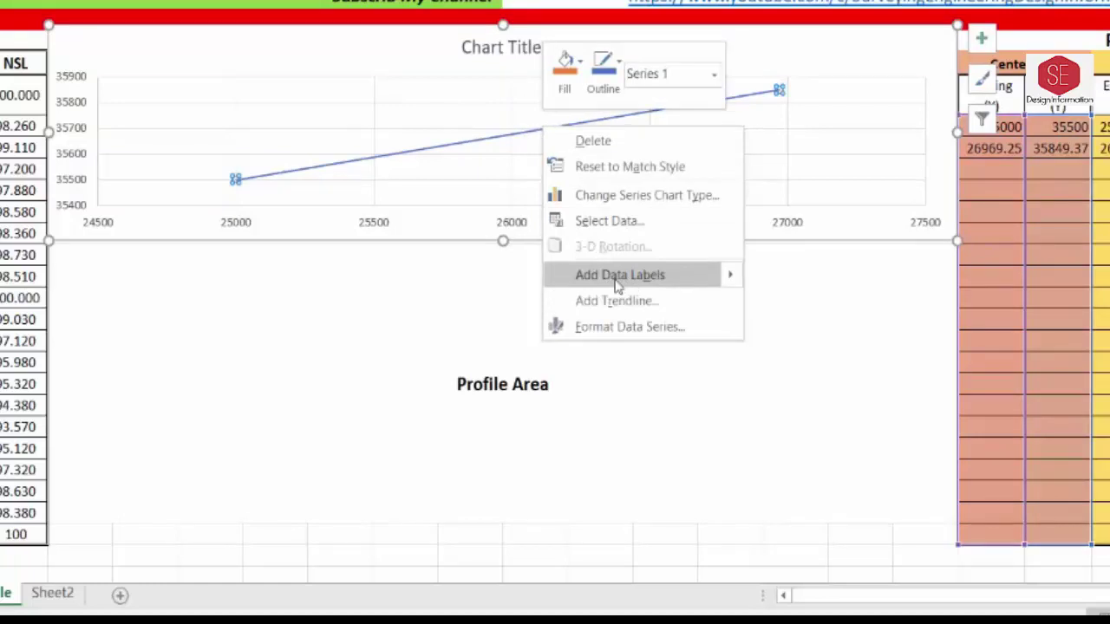
pyautogui.moveTo(646, 275)
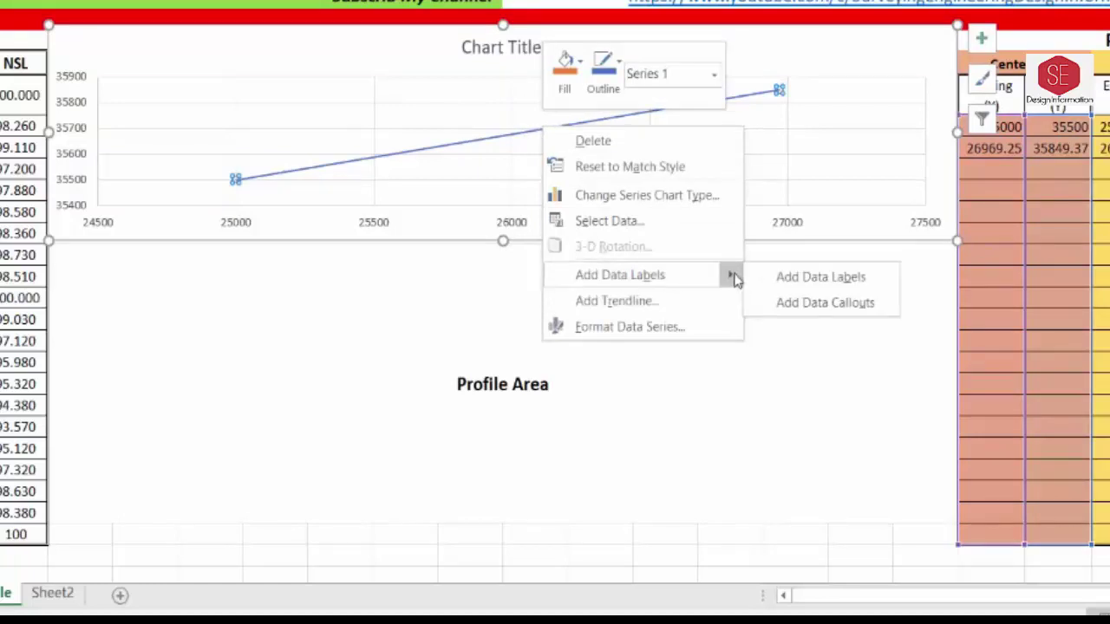
pyautogui.click(831, 277)
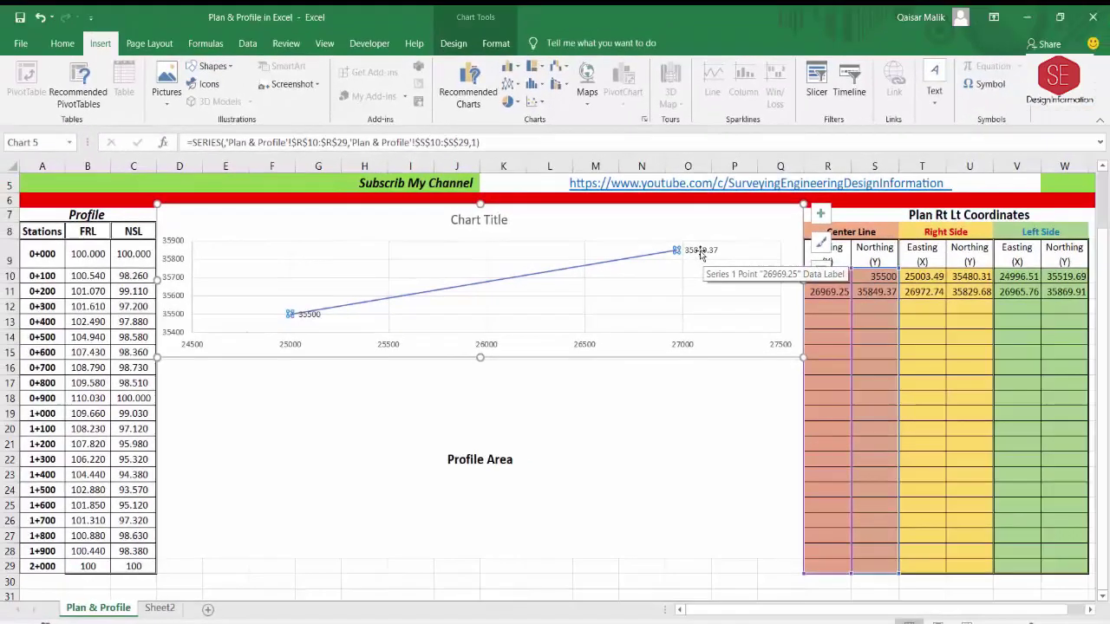
pyautogui.click(701, 250)
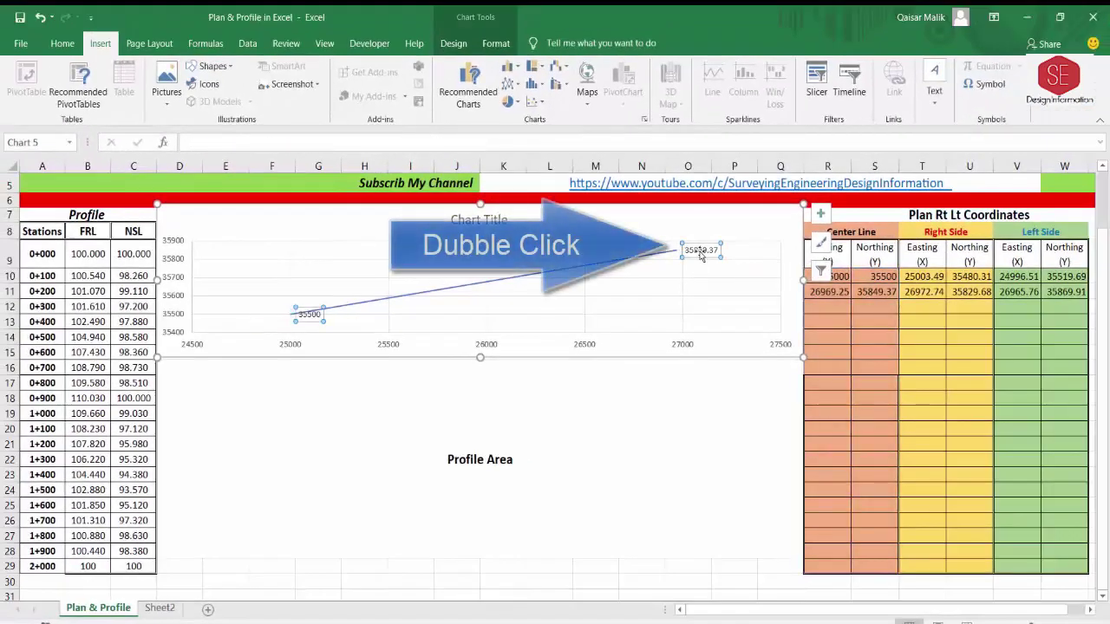
pyautogui.click(701, 250)
pyautogui.doubleClick(701, 250)
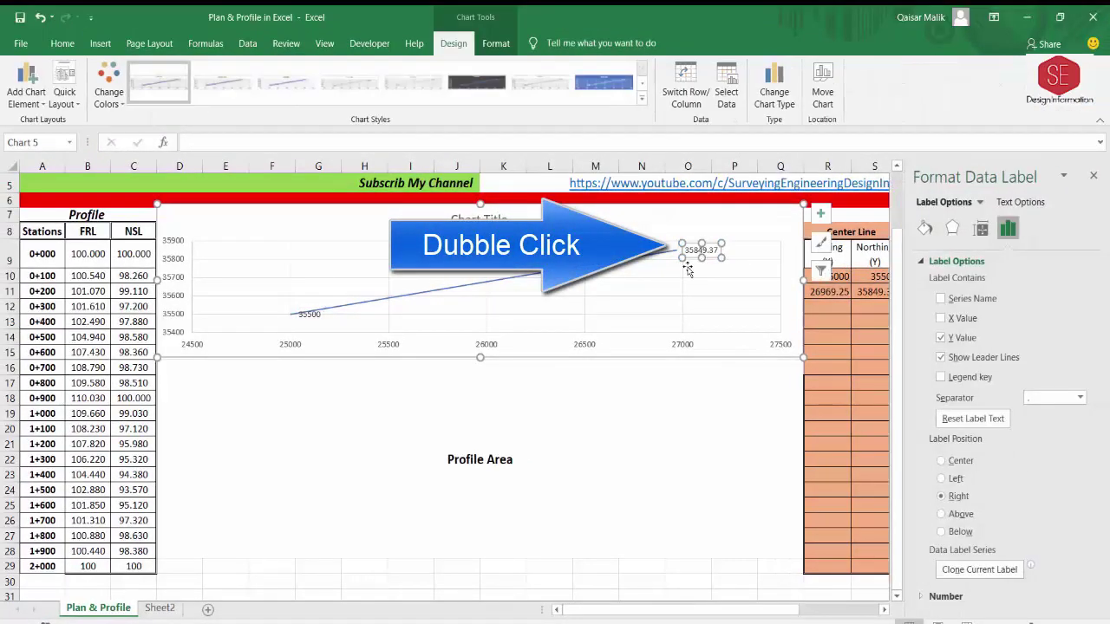
# - Set the end label's separator to (New Line) so 26969.25 and 35849.37 stack
pyautogui.click(642, 415)
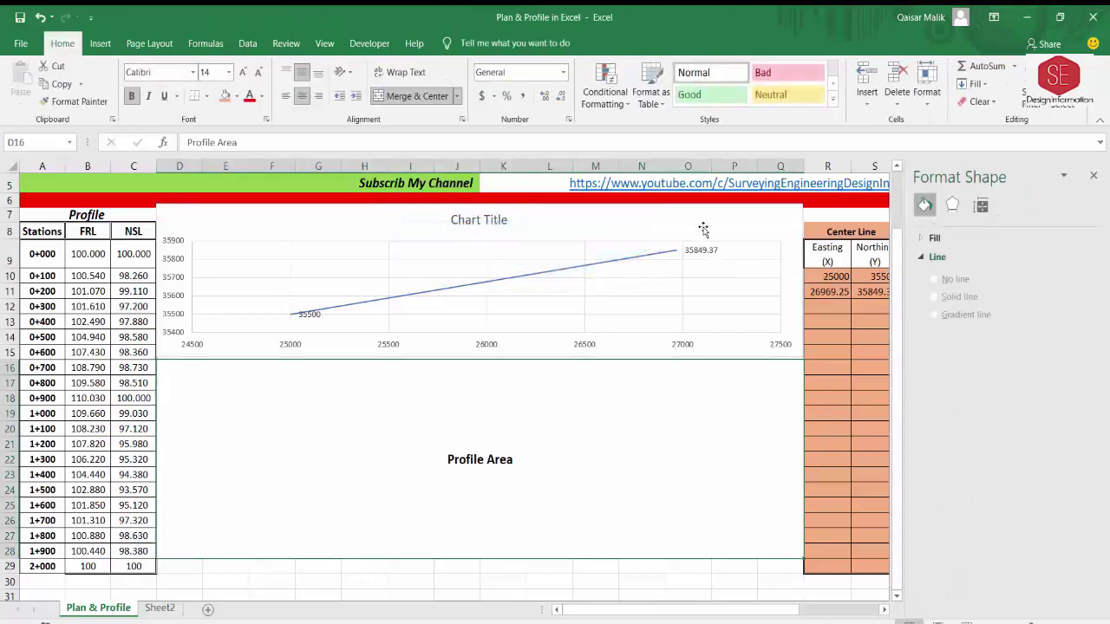
pyautogui.doubleClick(707, 251)
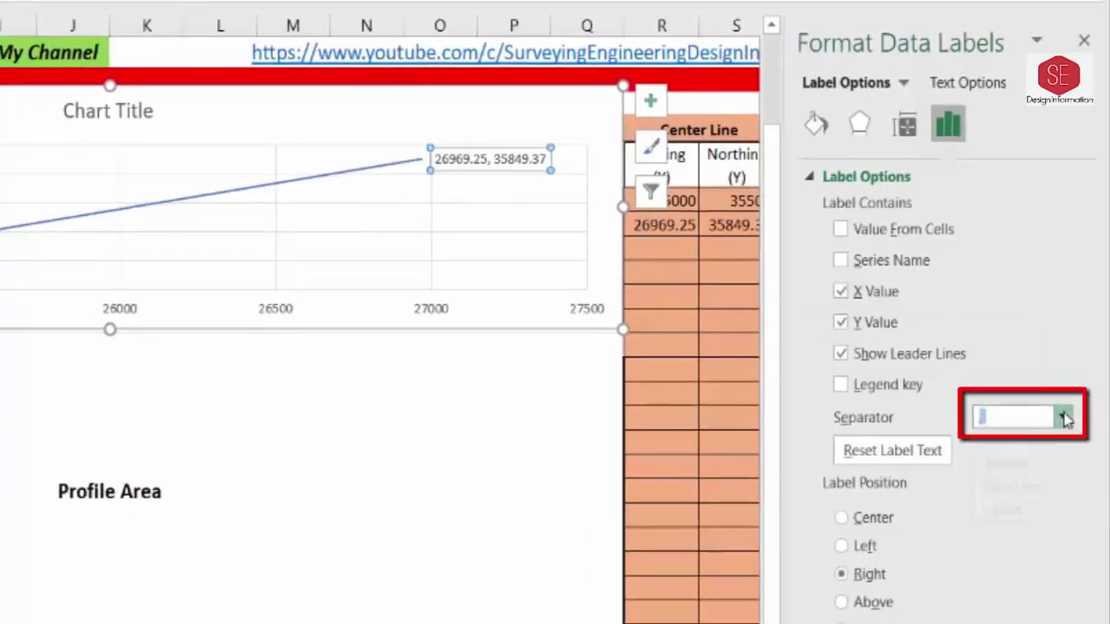
pyautogui.click(1065, 418)
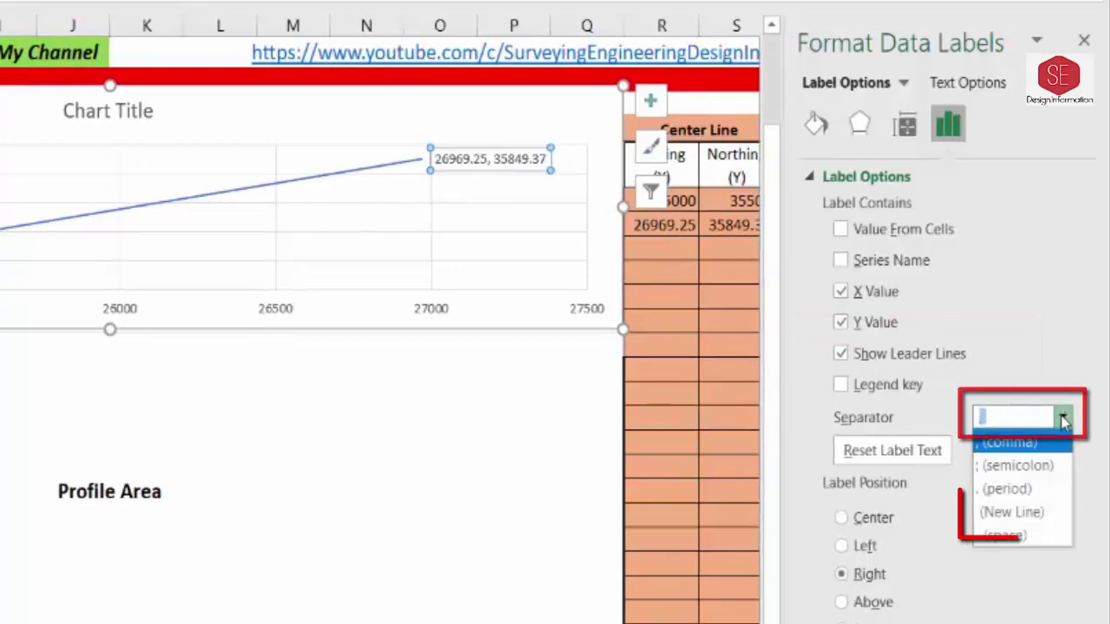
pyautogui.click(1006, 513)
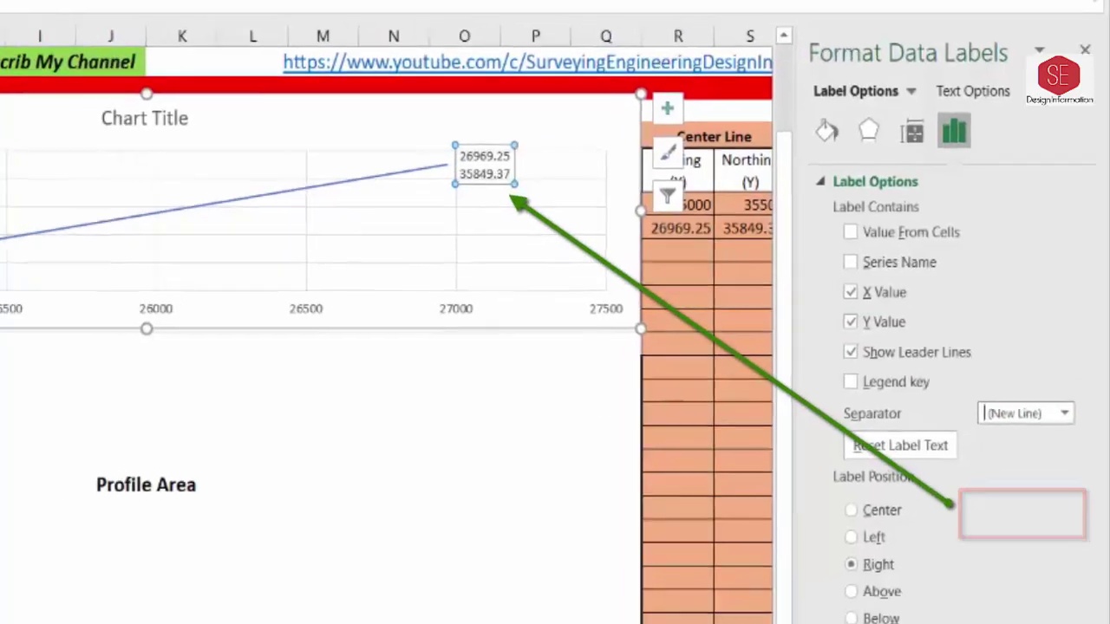
pyautogui.click(187, 271)
# - Drag and widen the start label above the top-left corner, adding 'BOP Station' over 25000/35500
pyautogui.moveTo(187, 261)
pyautogui.mouseDown()
pyautogui.moveTo(134, 246)
pyautogui.moveTo(127, 217)
pyautogui.mouseUp()
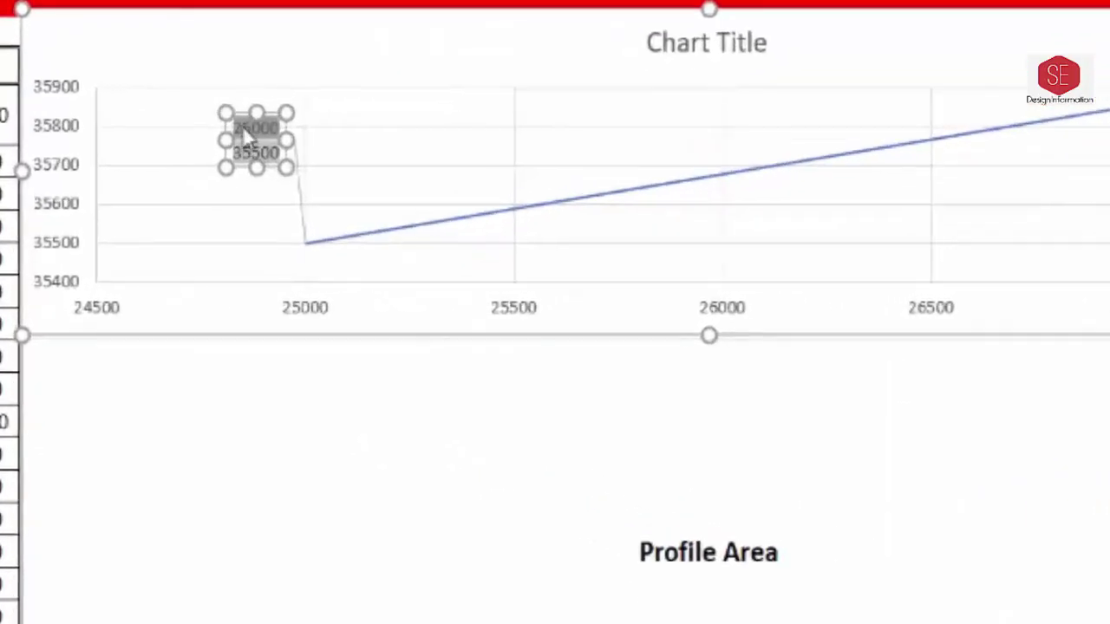
pyautogui.moveTo(223, 113); pyautogui.dragTo(134, 106)
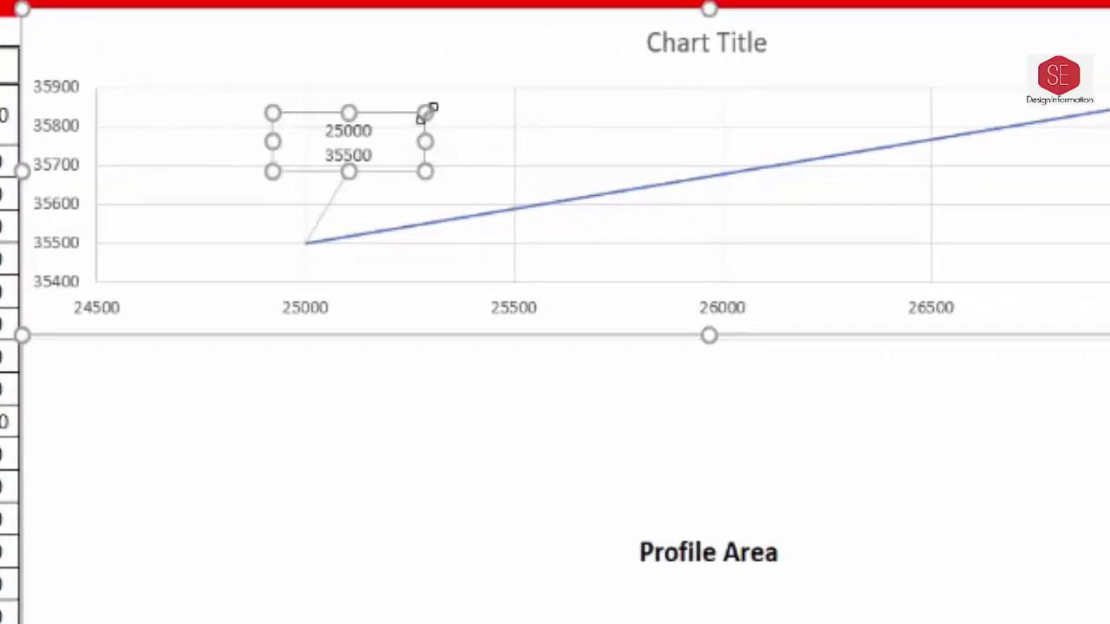
pyautogui.moveTo(425, 114); pyautogui.dragTo(428, 90)
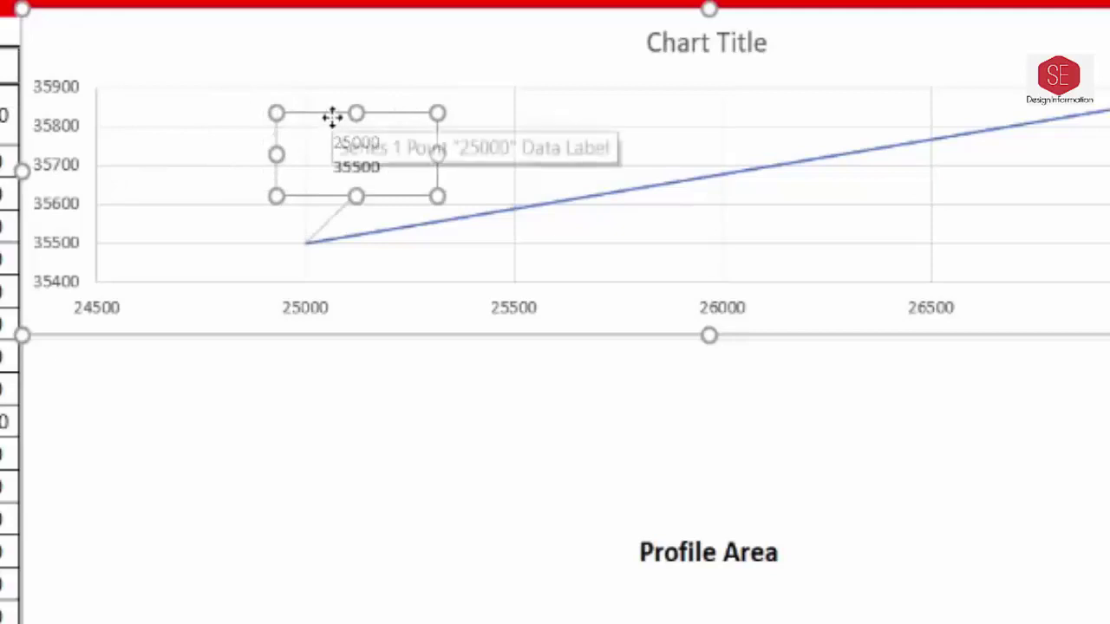
pyautogui.moveTo(329, 112); pyautogui.dragTo(226, 110)
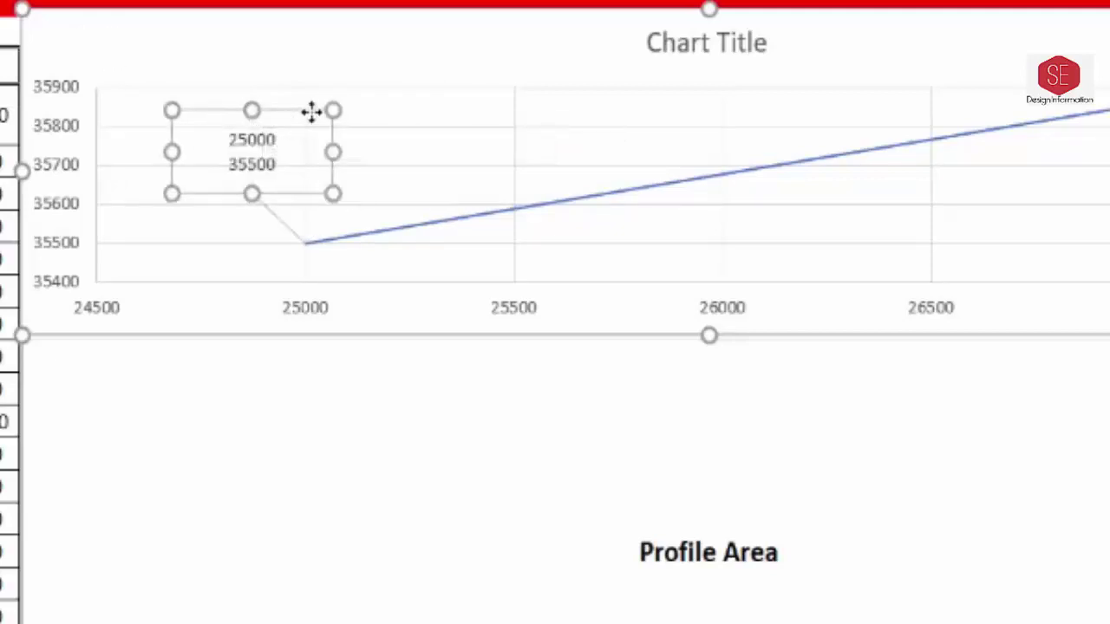
pyautogui.moveTo(309, 109); pyautogui.dragTo(305, 28)
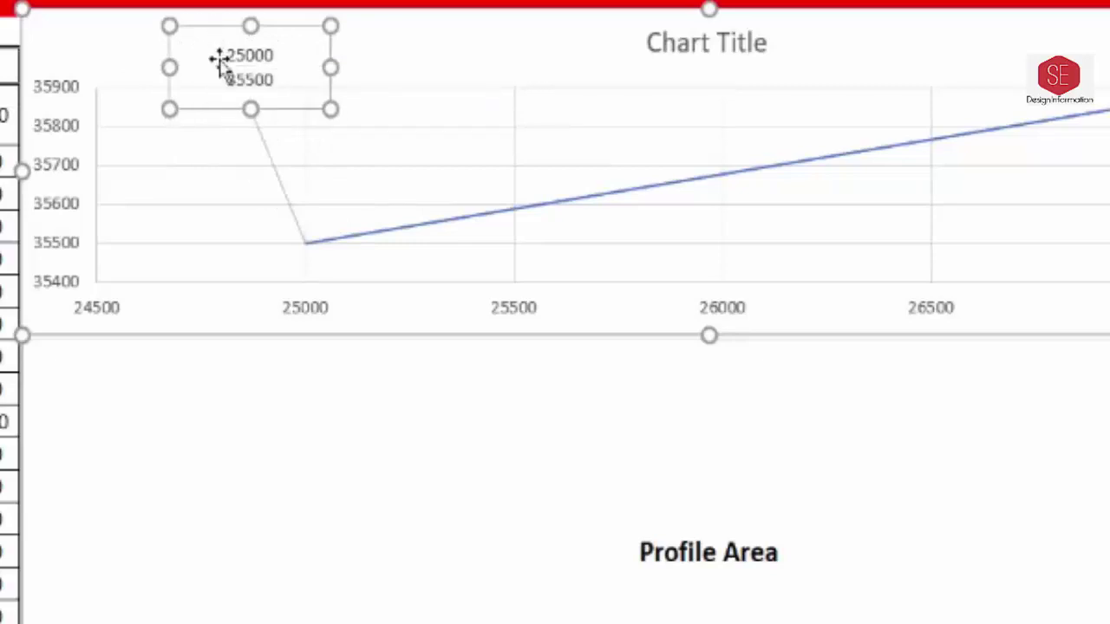
pyautogui.click(249, 77)
pyautogui.write('B')
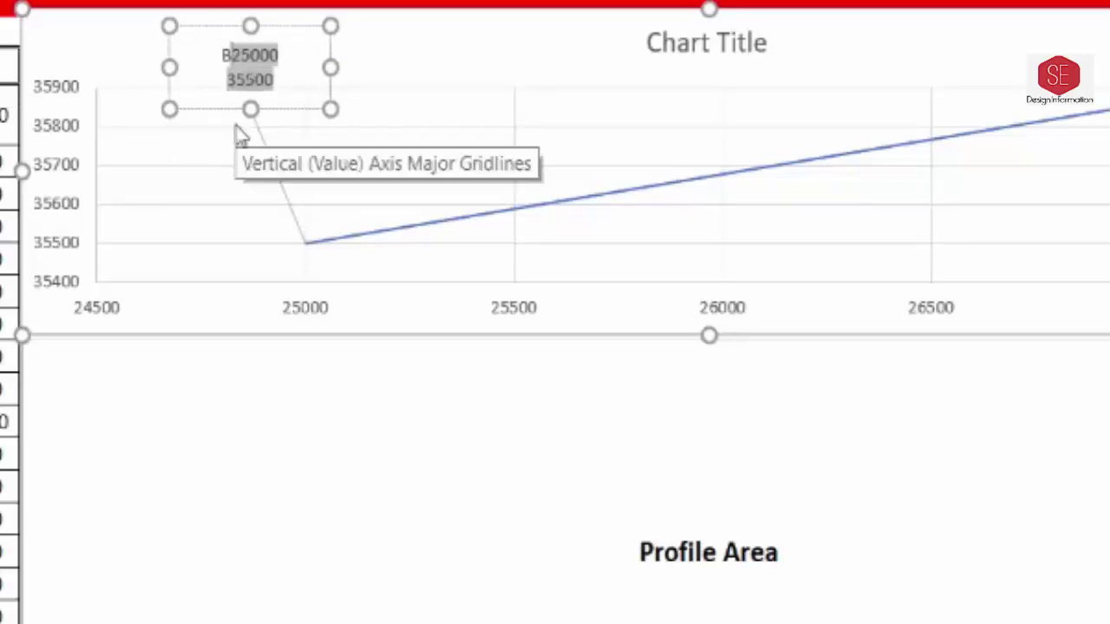
pyautogui.write('OP S')
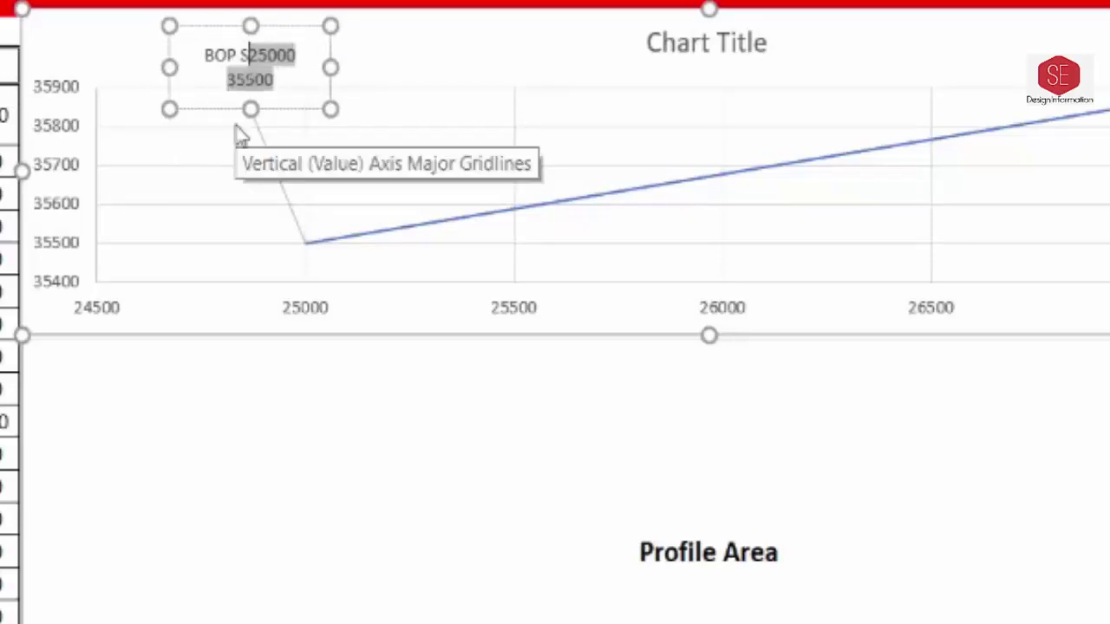
pyautogui.write('tat')
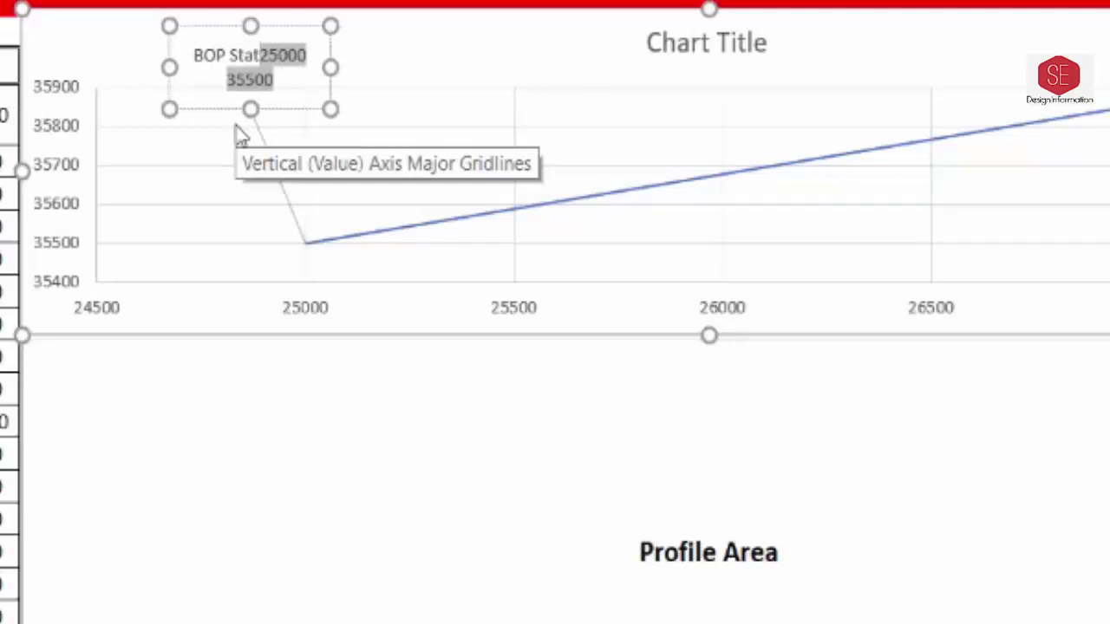
pyautogui.write('ion')
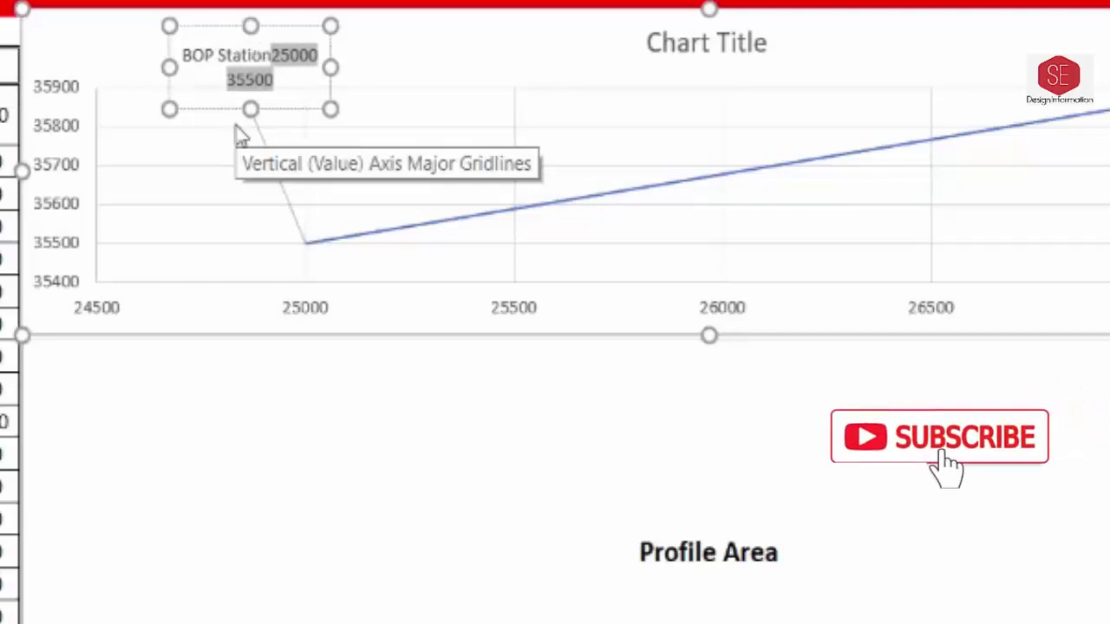
pyautogui.press('Return')
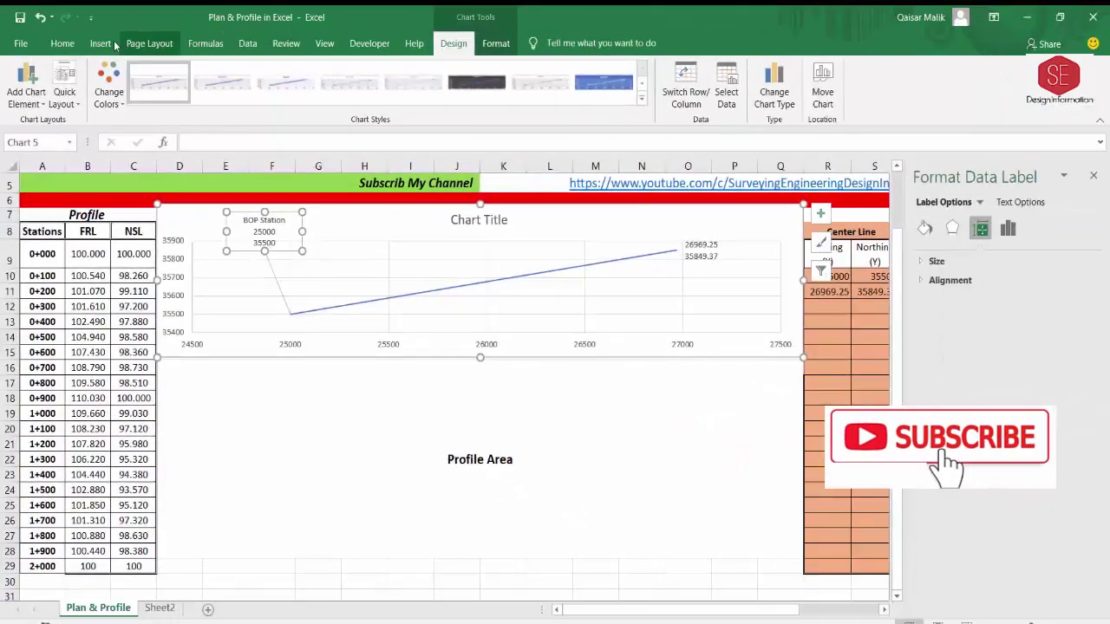
# - Make the BOP Station label bold
pyautogui.click(62, 43)
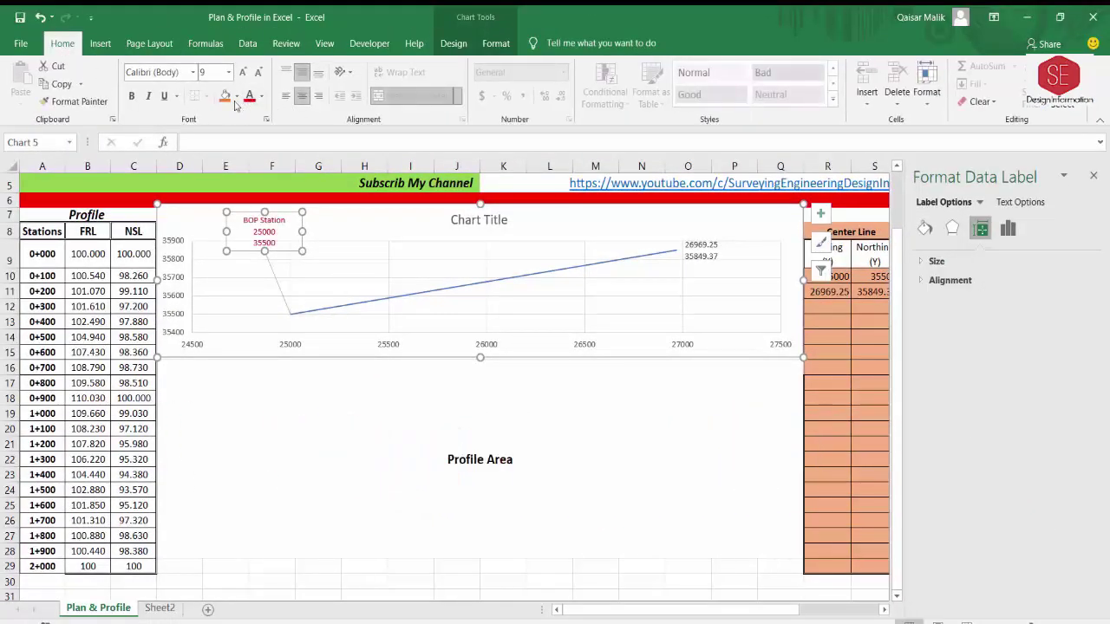
pyautogui.click(132, 95)
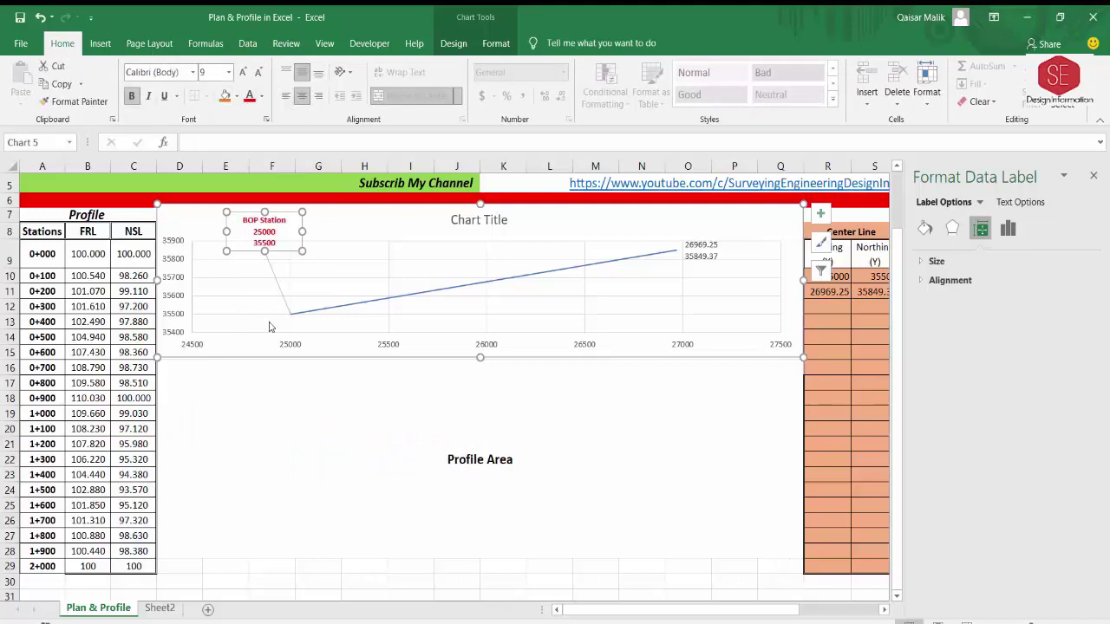
pyautogui.click(685, 464)
# - Move the end-point label up and add 'EOP Station' above its coordinates
pyautogui.click(691, 263)
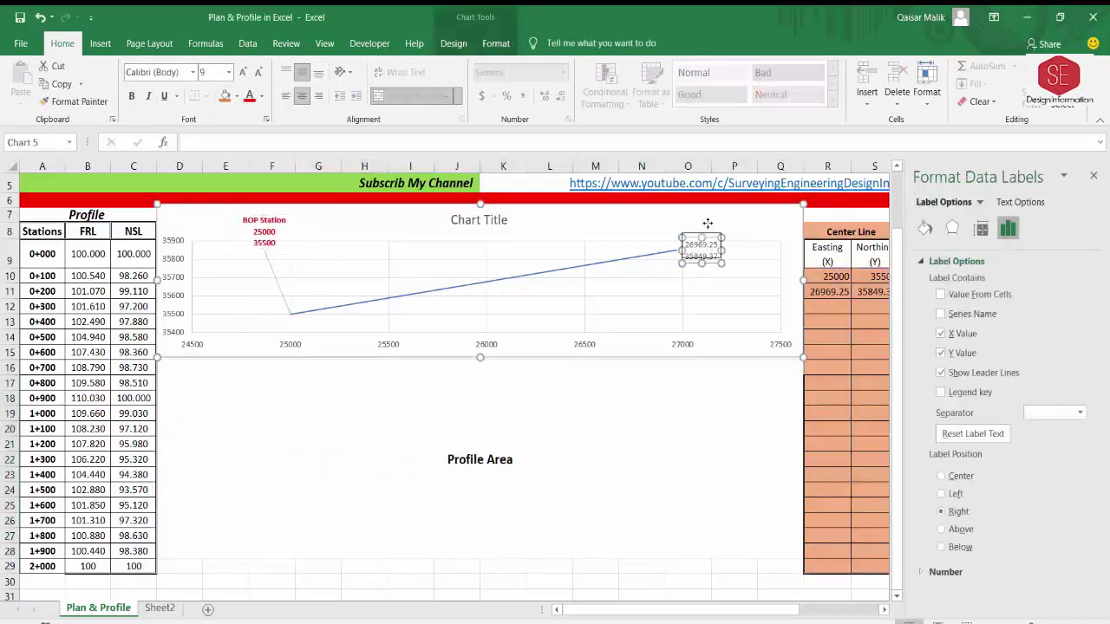
pyautogui.moveTo(693, 256)
pyautogui.mouseDown()
pyautogui.moveTo(711, 221)
pyautogui.moveTo(700, 244)
pyautogui.mouseUp()
pyautogui.click(711, 215)
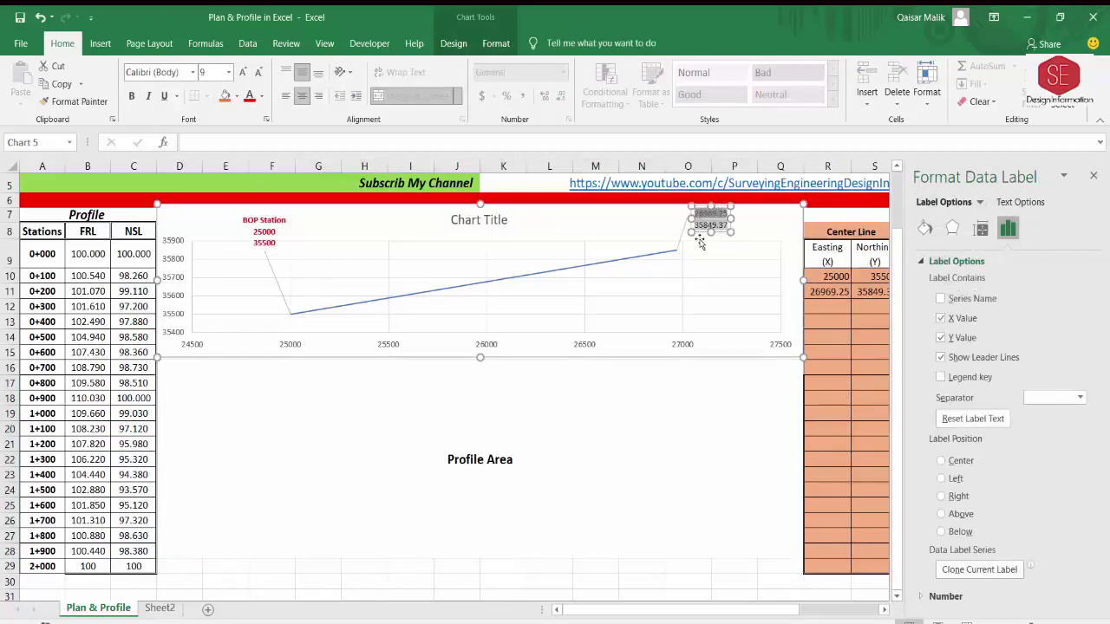
pyautogui.rightClick(691, 217)
pyautogui.click(719, 223)
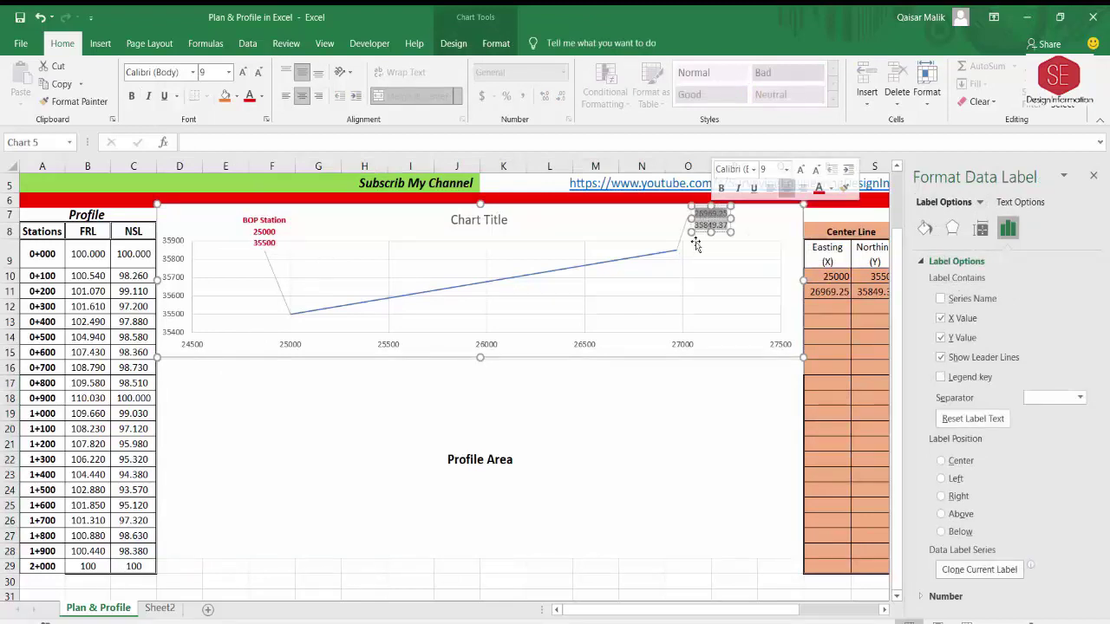
pyautogui.press('Down')
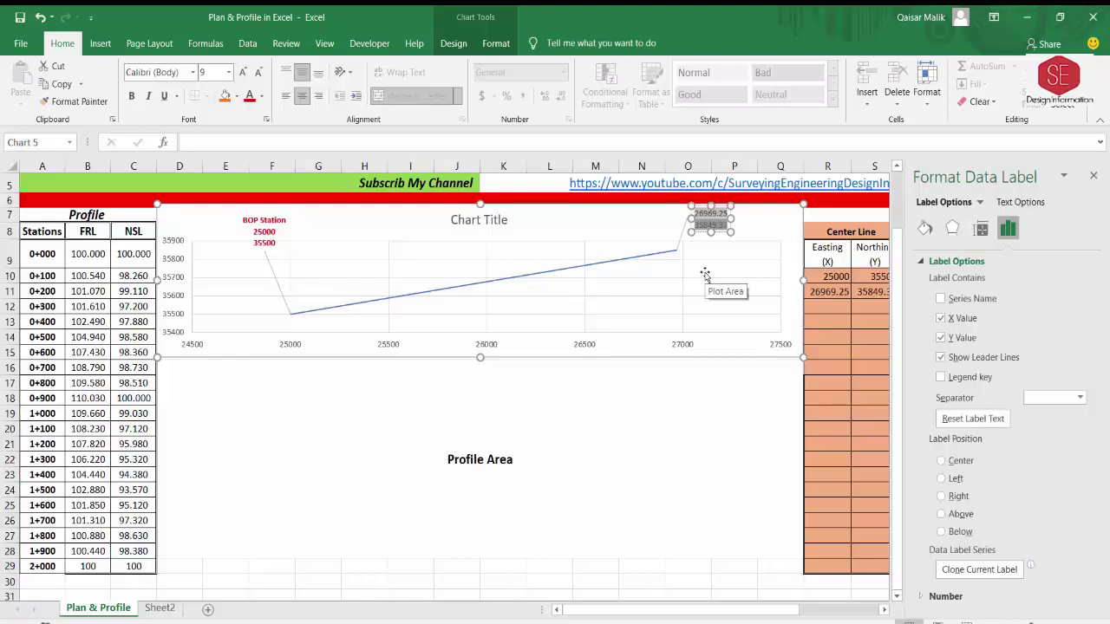
pyautogui.write('EOP')
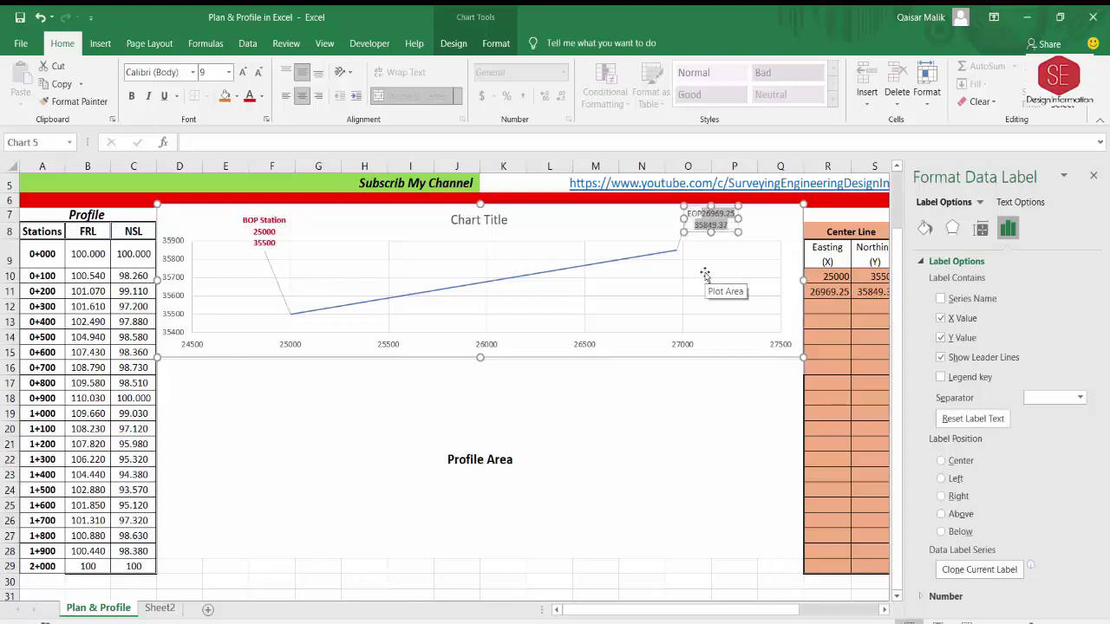
pyautogui.write(' Stat')
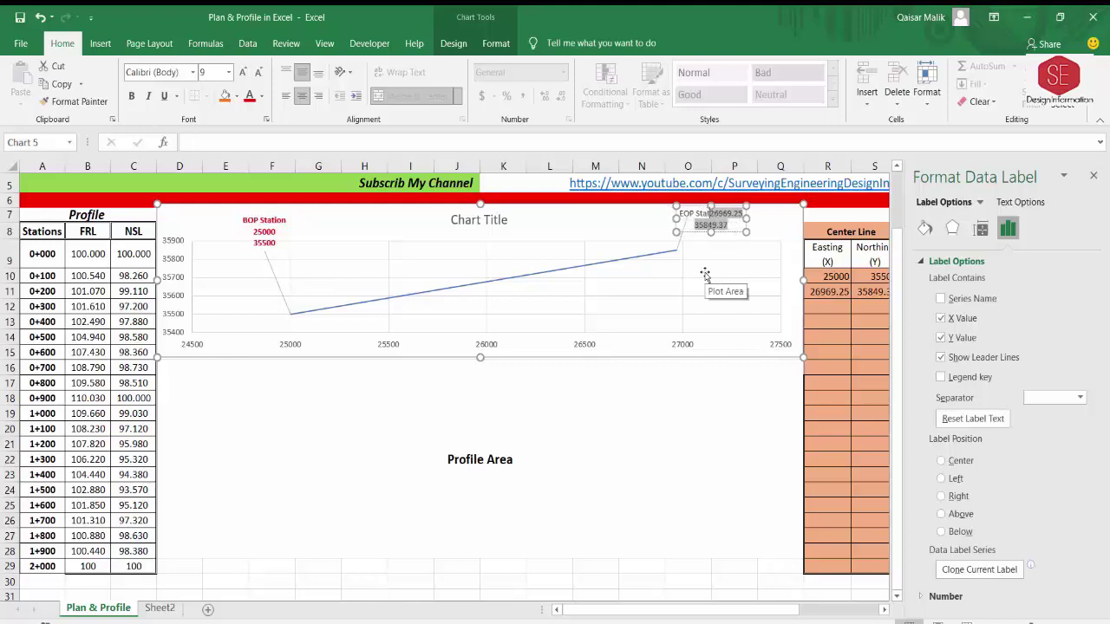
pyautogui.write('ion')
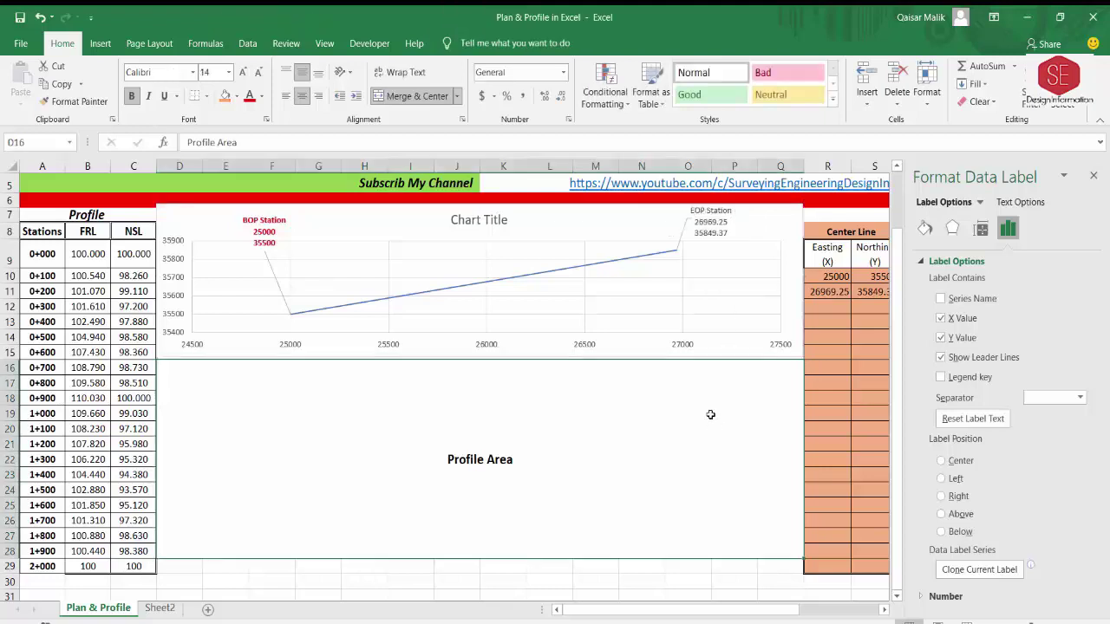
pyautogui.click(723, 401)
# - Style the EOP Station label in the same bold red as the BOP label
pyautogui.click(697, 214)
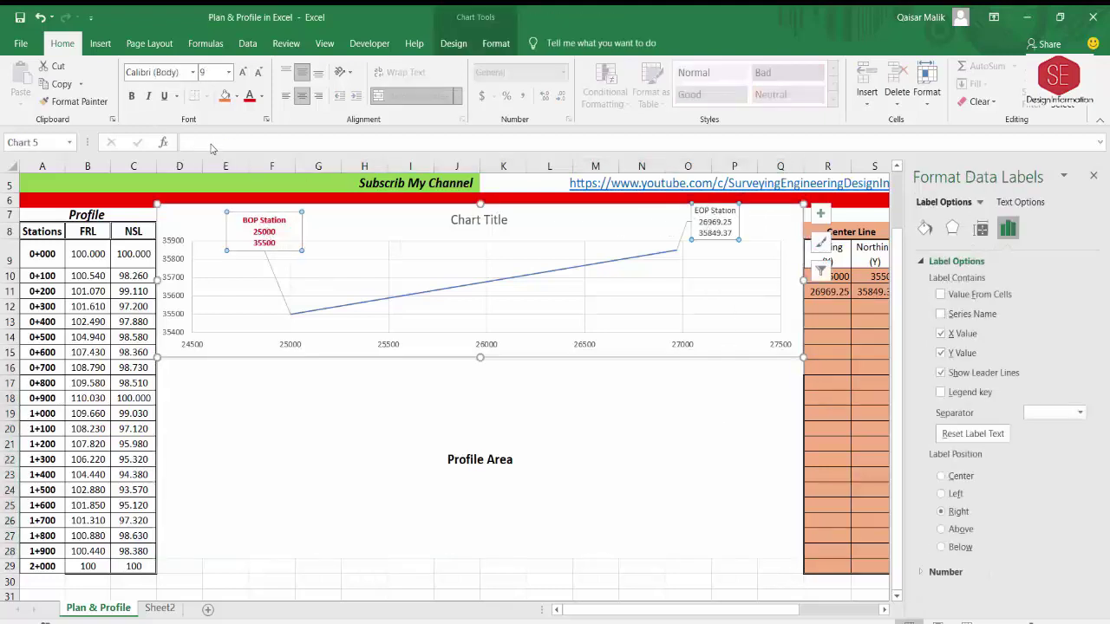
pyautogui.click(249, 97)
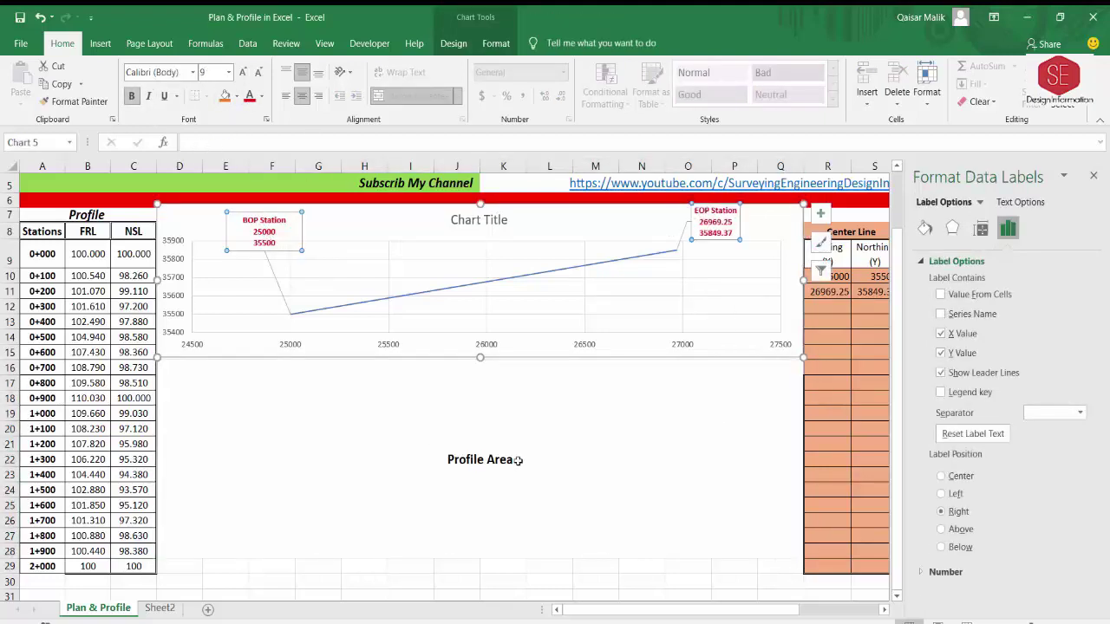
pyautogui.click(563, 384)
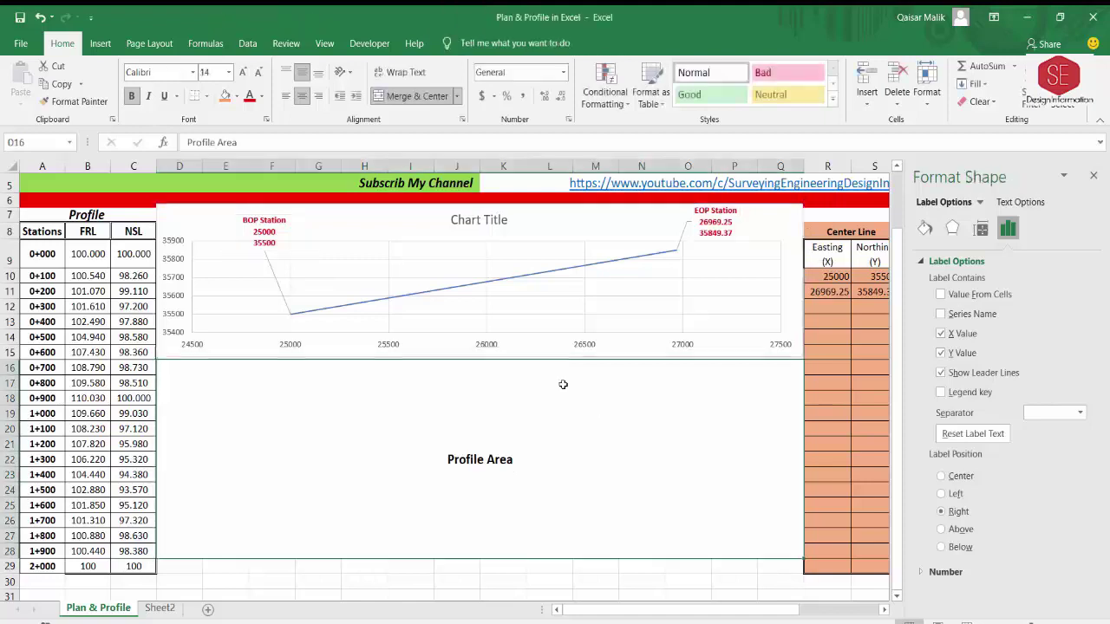
# - Edit the BOP and EOP label coordinates to carry E= and N= prefixes
pyautogui.click(1093, 178)
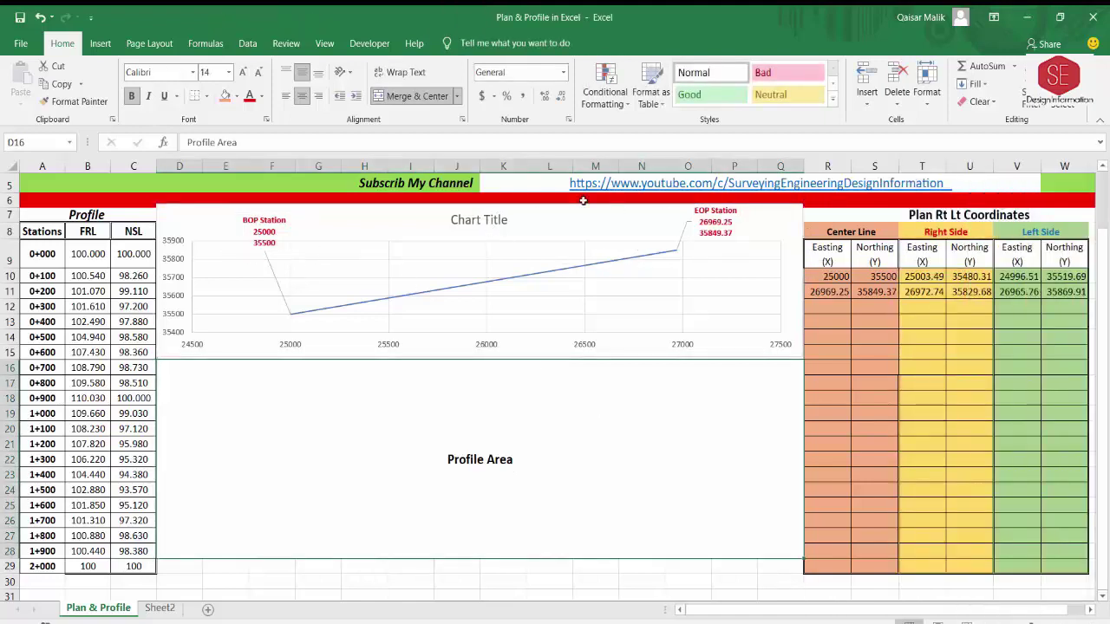
pyautogui.doubleClick(253, 235)
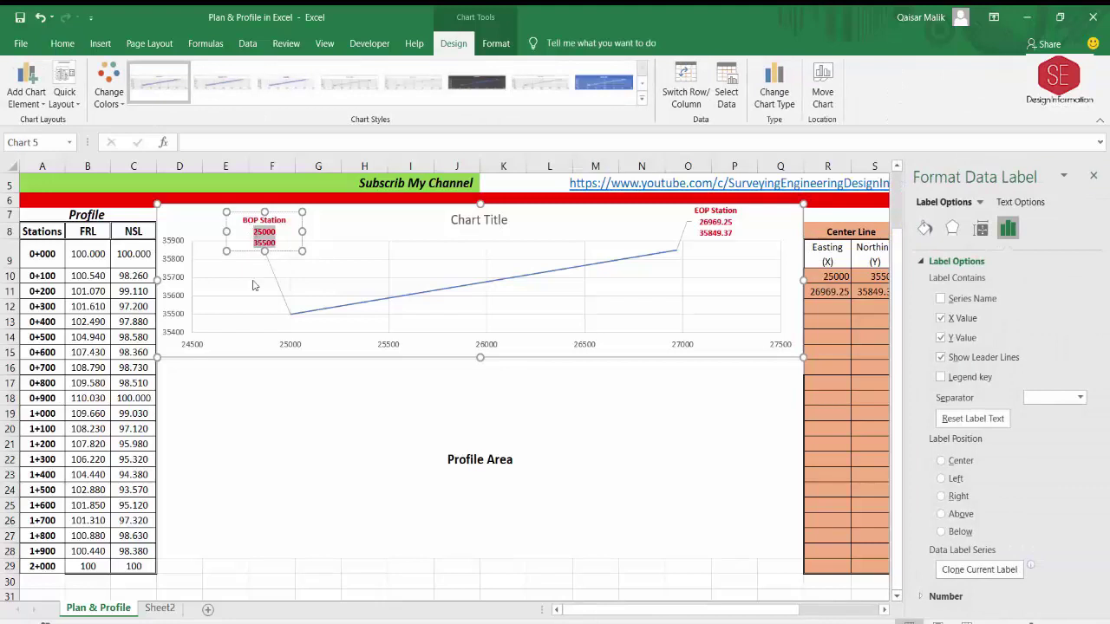
pyautogui.write('E-')
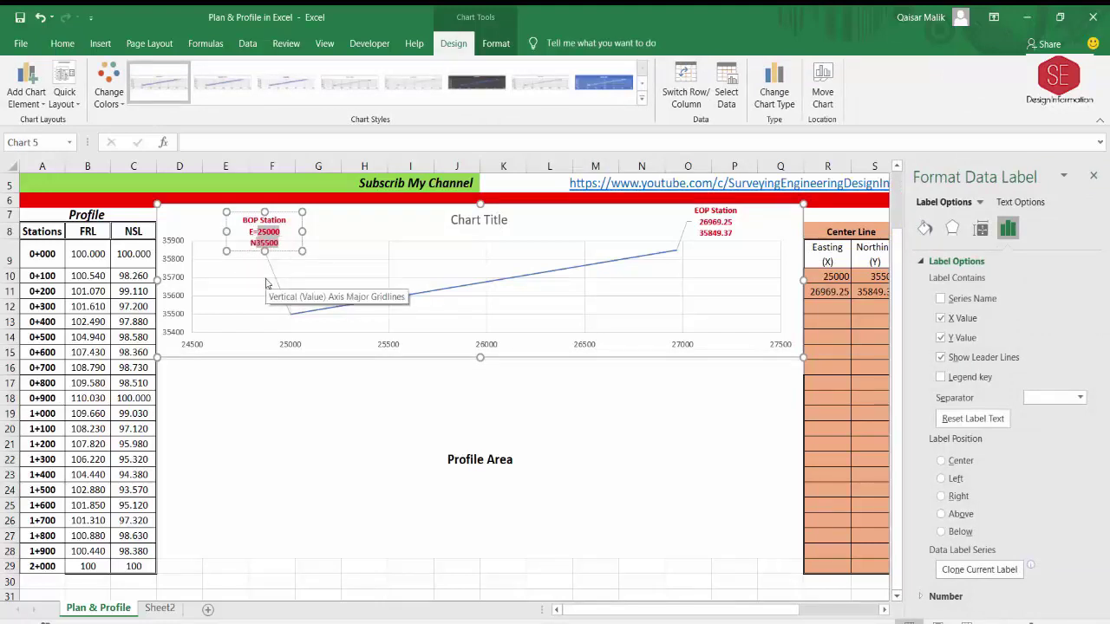
pyautogui.click(384, 446)
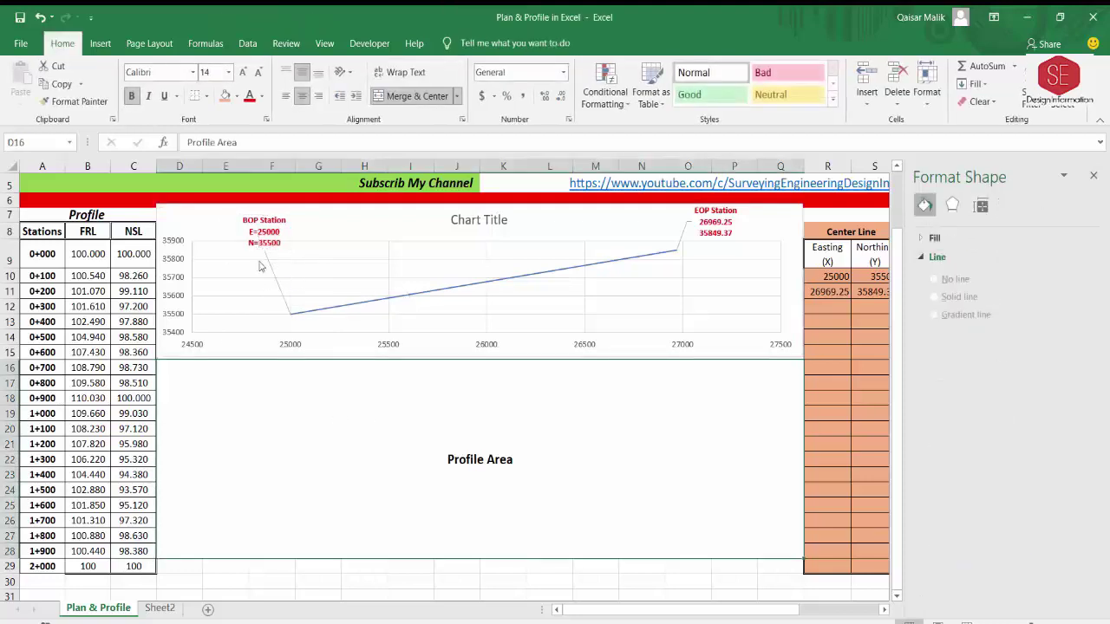
pyautogui.click(721, 230)
pyautogui.click(717, 229)
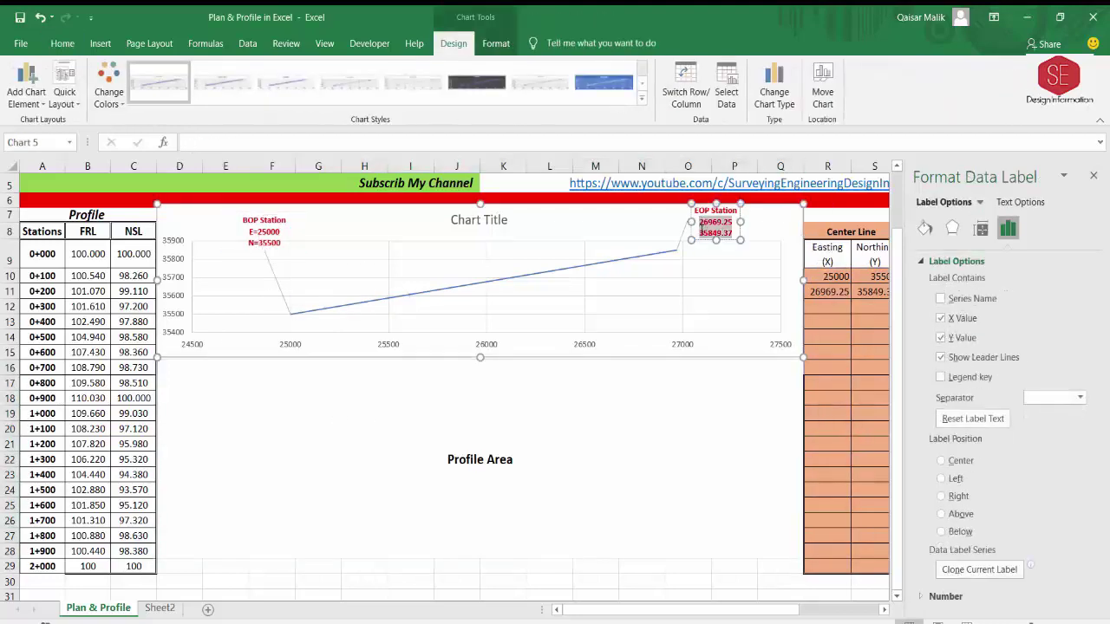
pyautogui.write('E=')
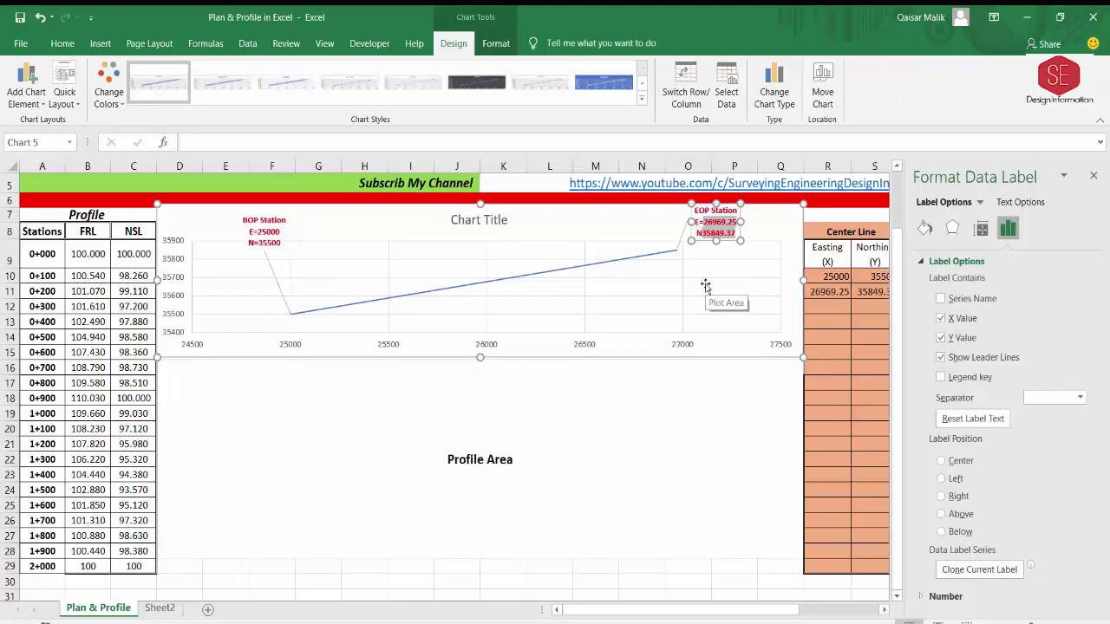
# - Close the label formatting pane and reselect the center line series
pyautogui.click(667, 419)
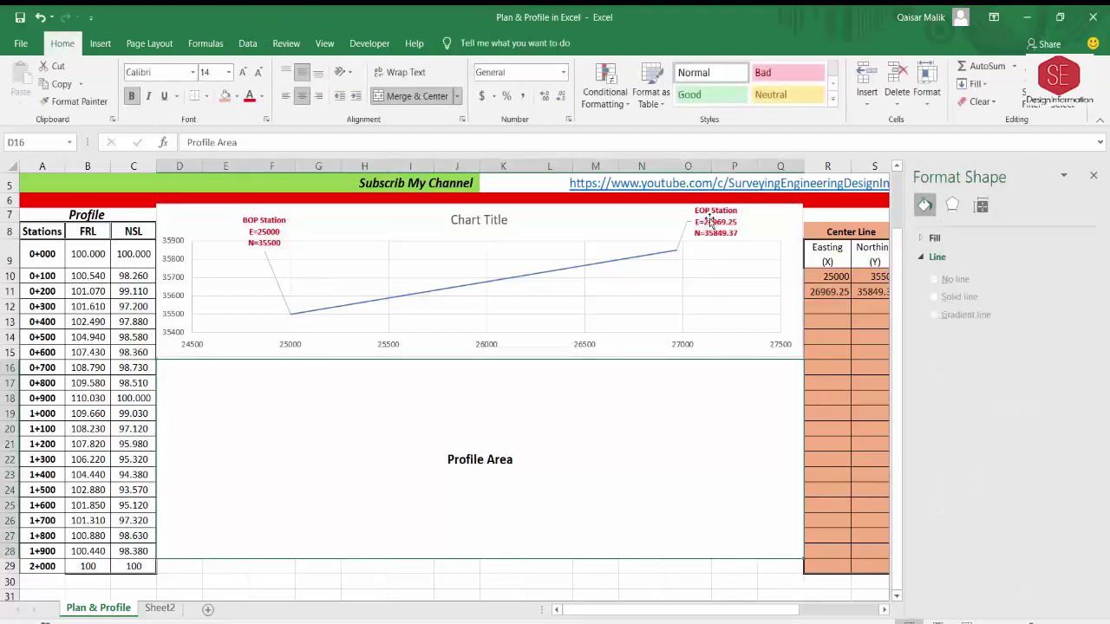
pyautogui.click(266, 233)
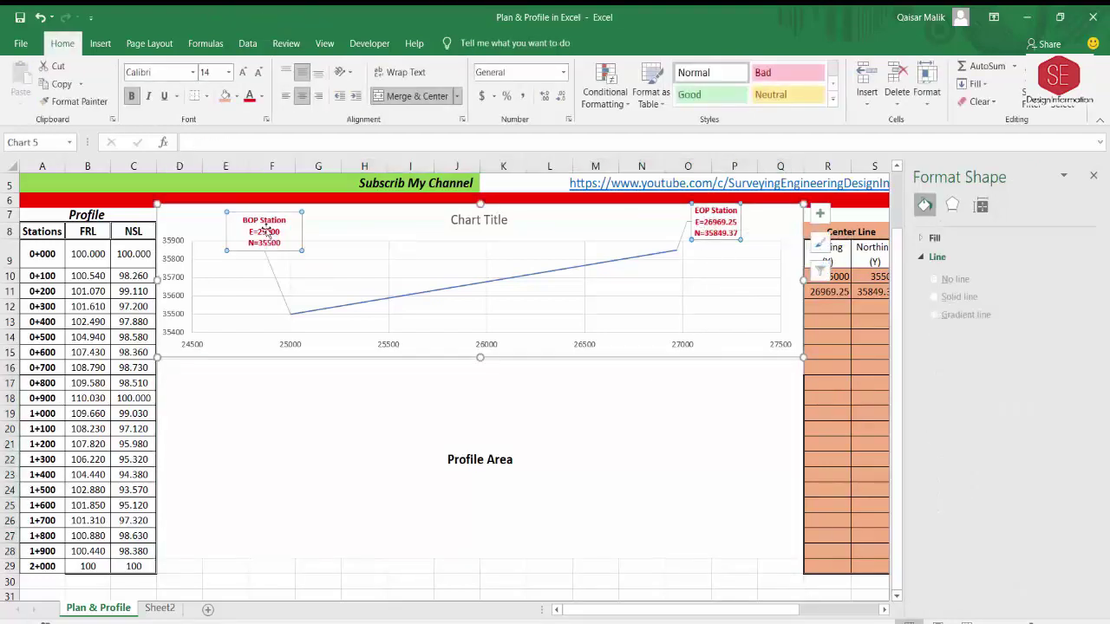
pyautogui.click(687, 364)
pyautogui.click(1093, 175)
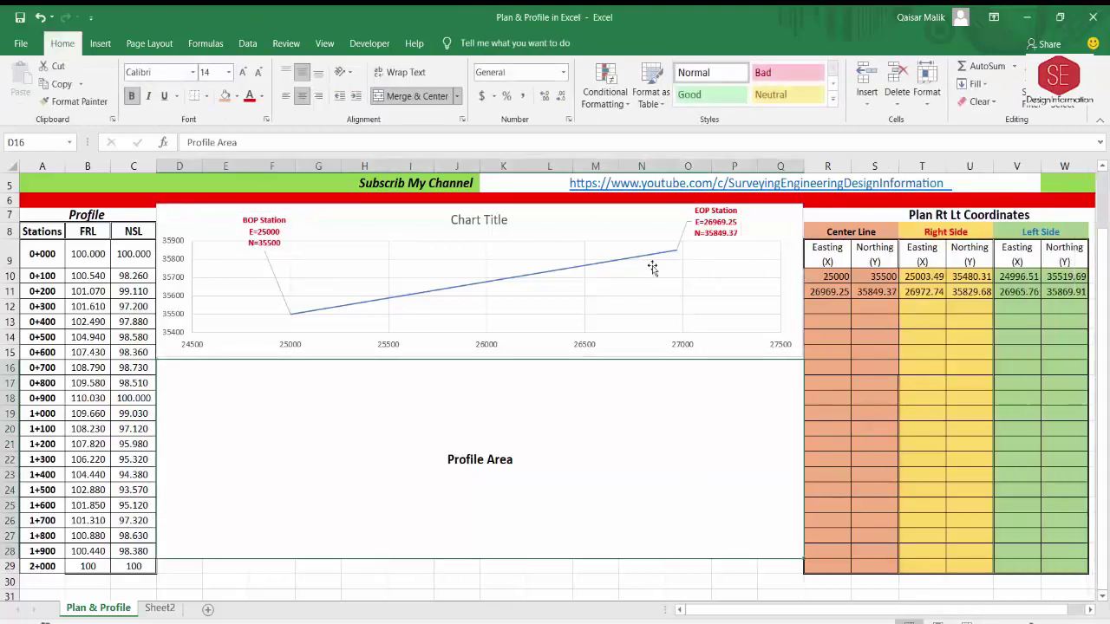
pyautogui.click(617, 262)
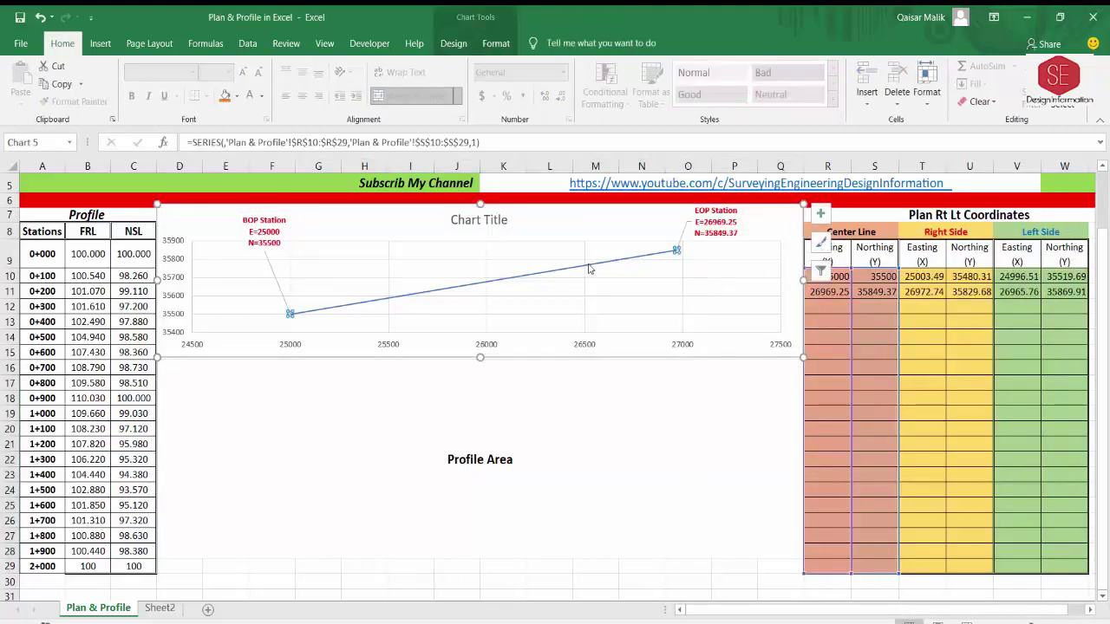
# - Rename the chart series from Series1 to 'Center Line' in Select Data
pyautogui.rightClick(588, 269)
pyautogui.click(643, 332)
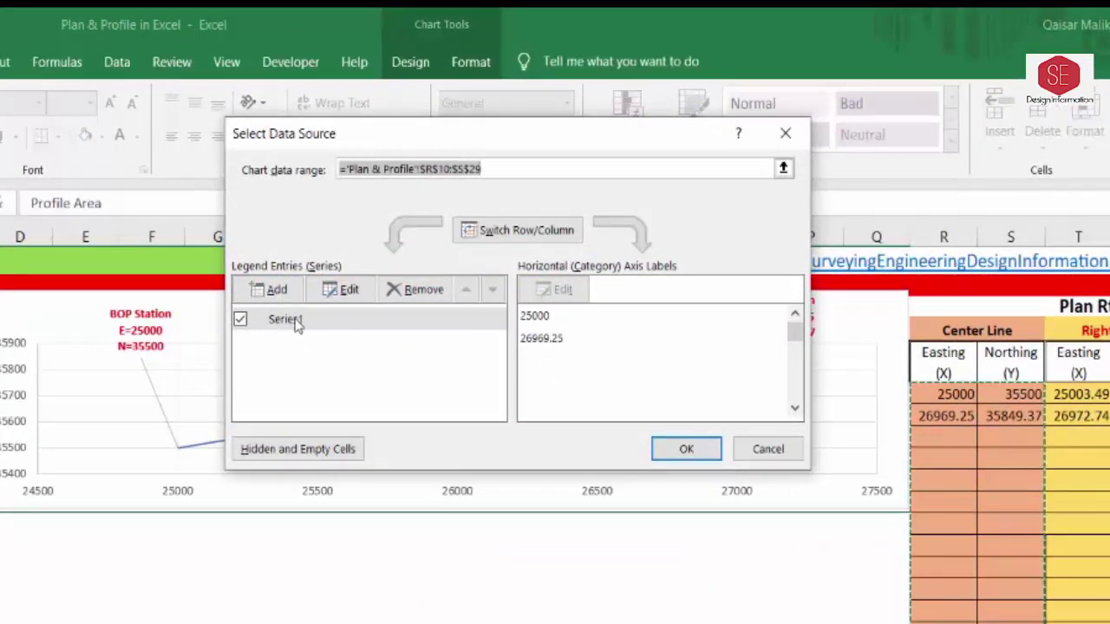
pyautogui.click(290, 320)
pyautogui.click(347, 290)
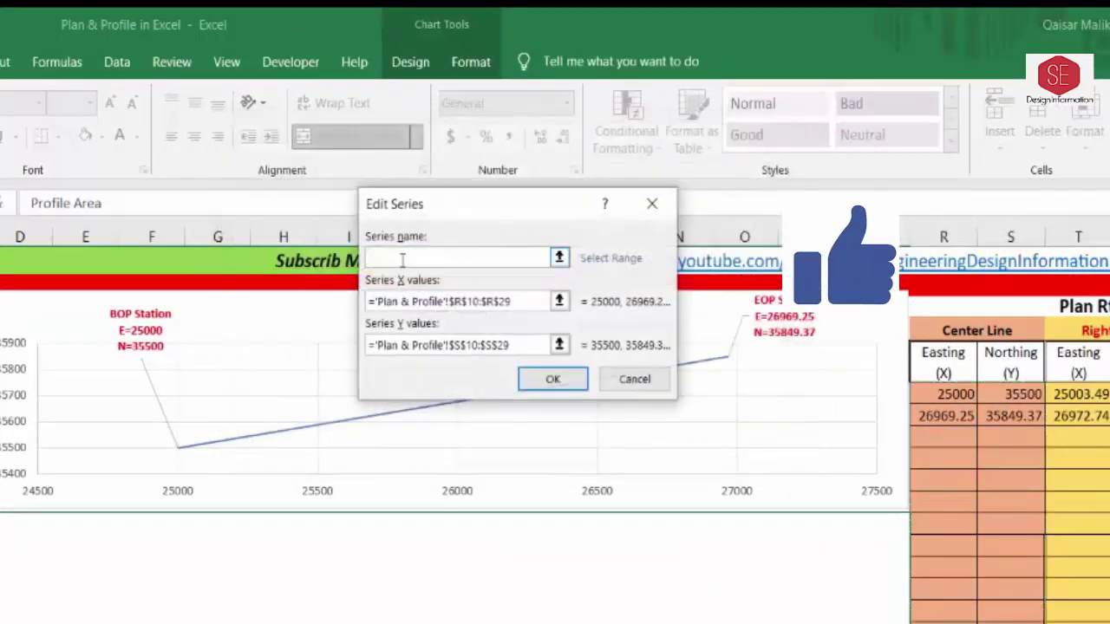
pyautogui.write('cE')
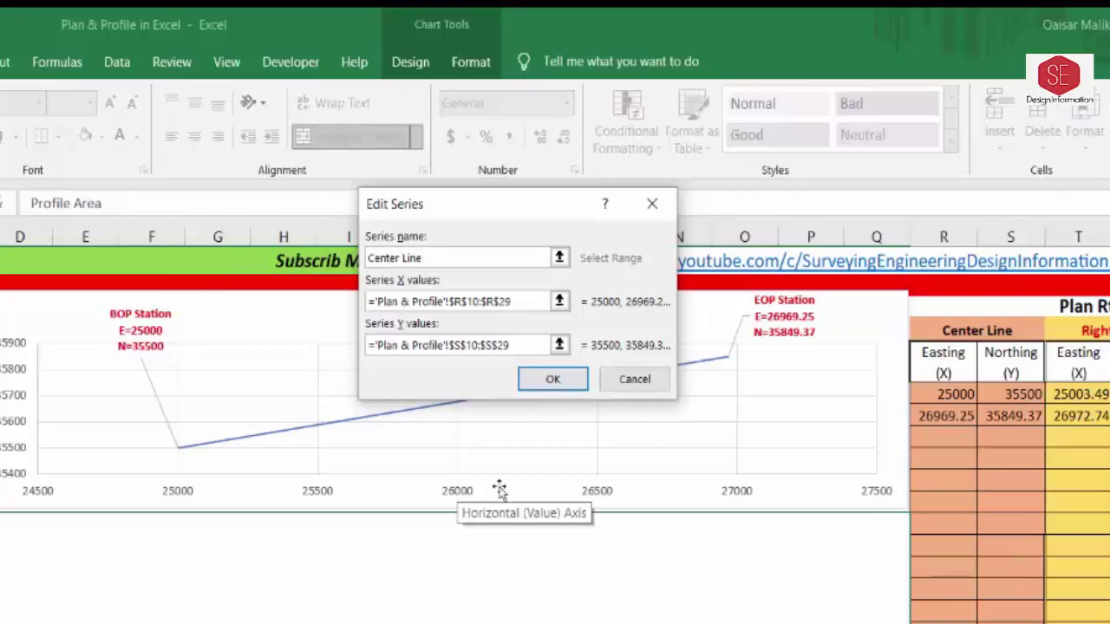
pyautogui.click(555, 379)
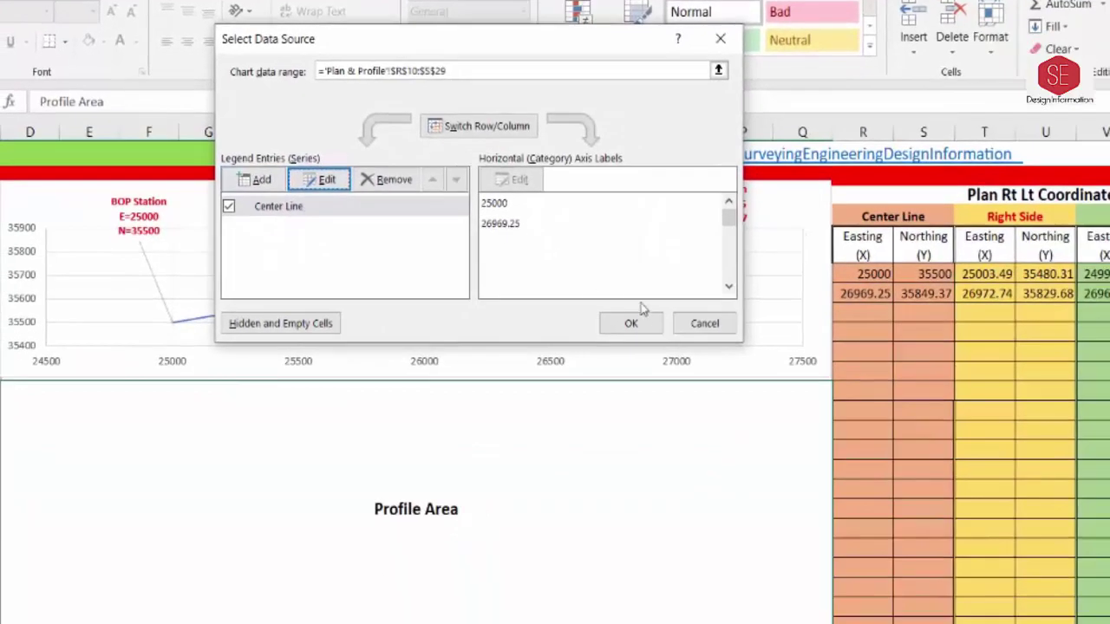
pyautogui.click(686, 448)
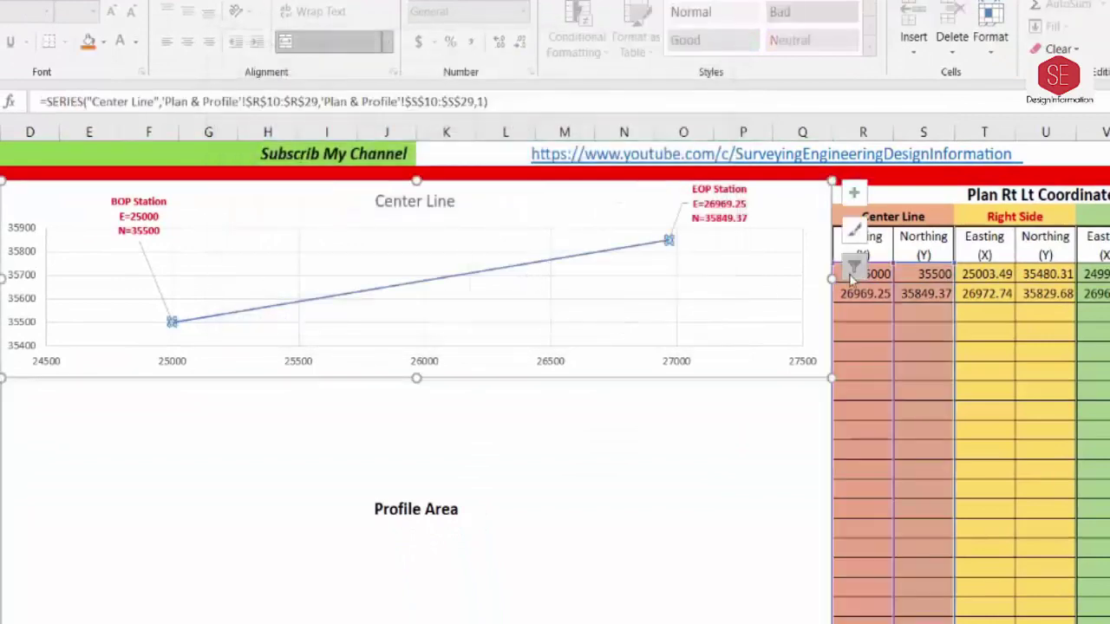
# - Review the Center Line series settings and reselect the series on the chart
pyautogui.click(853, 266)
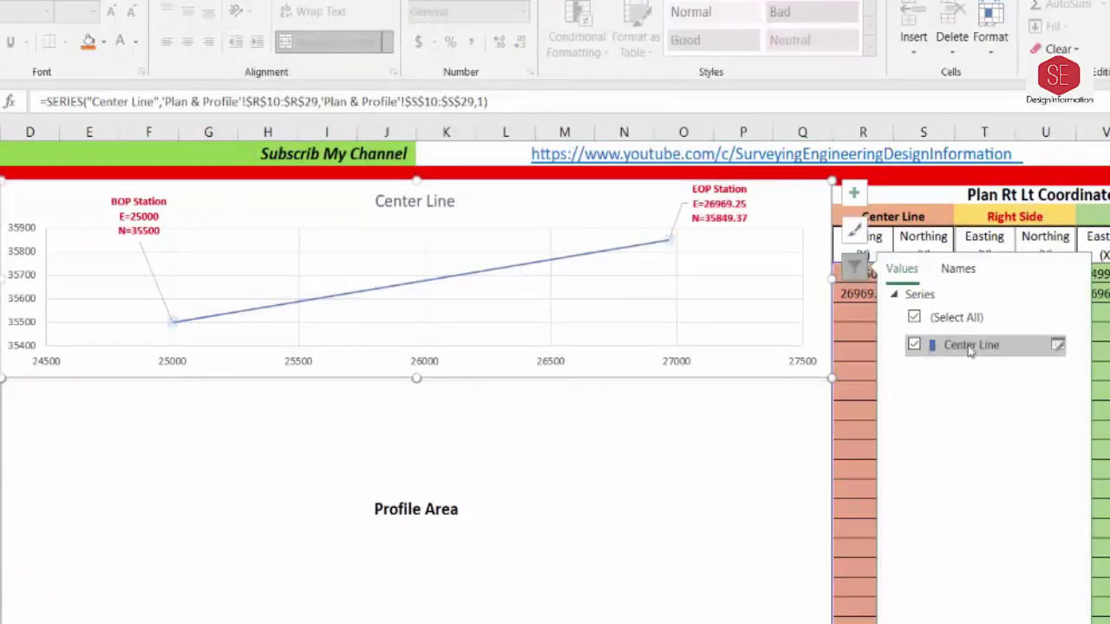
pyautogui.click(1057, 347)
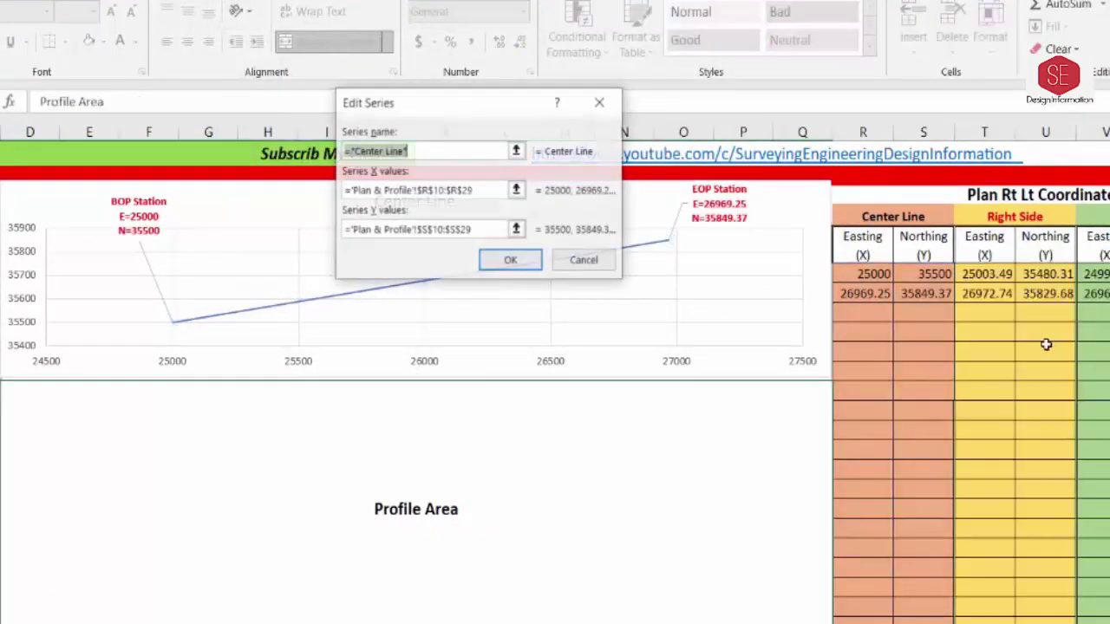
pyautogui.click(502, 260)
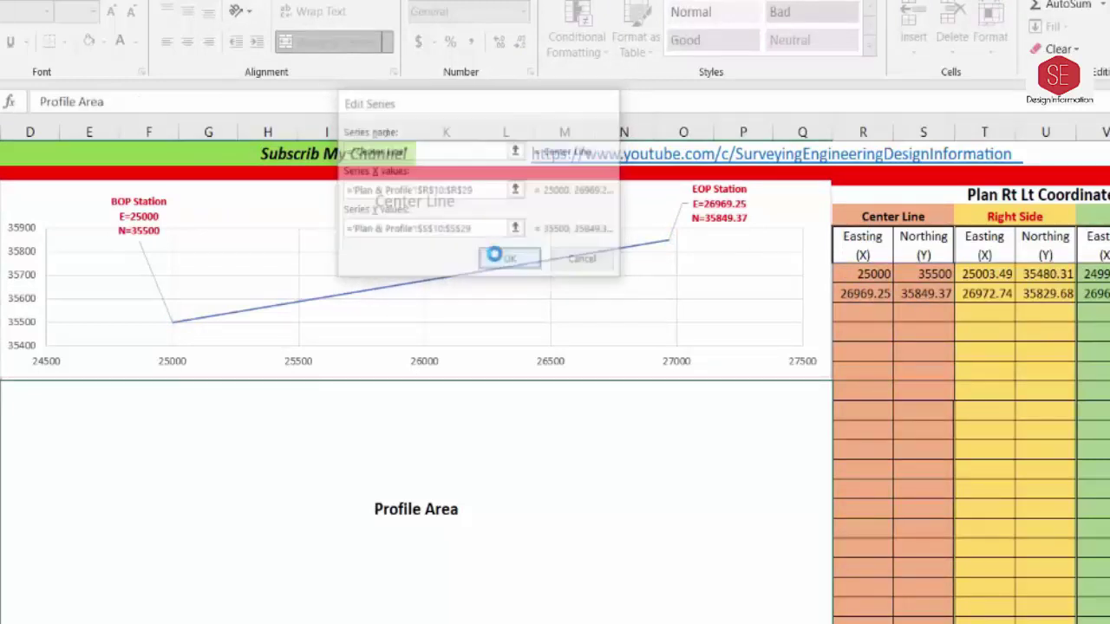
pyautogui.click(555, 461)
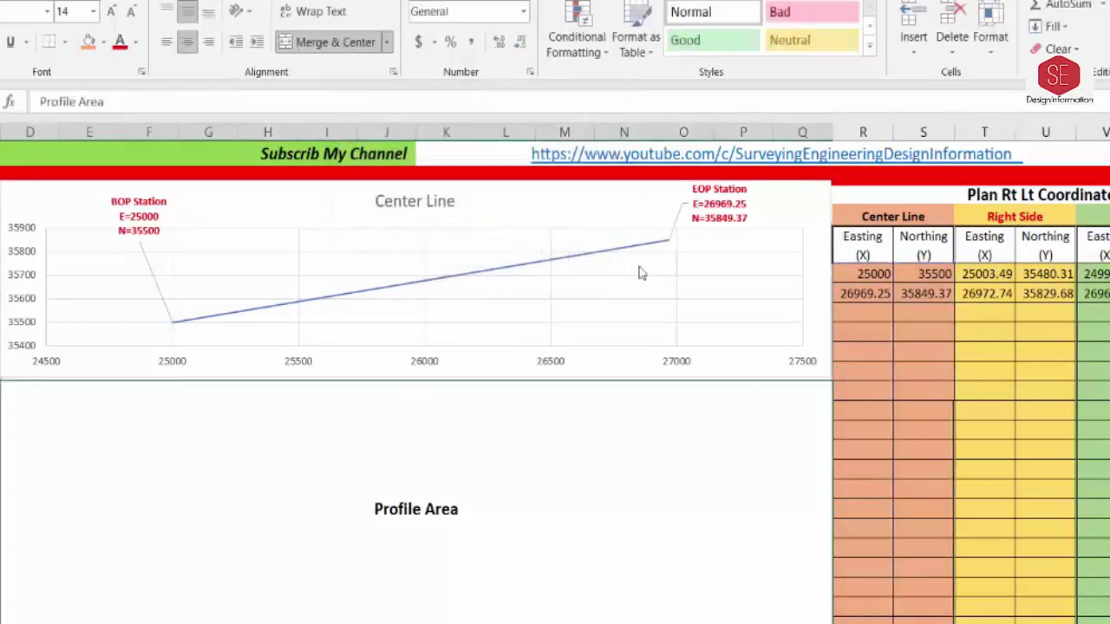
pyautogui.click(620, 250)
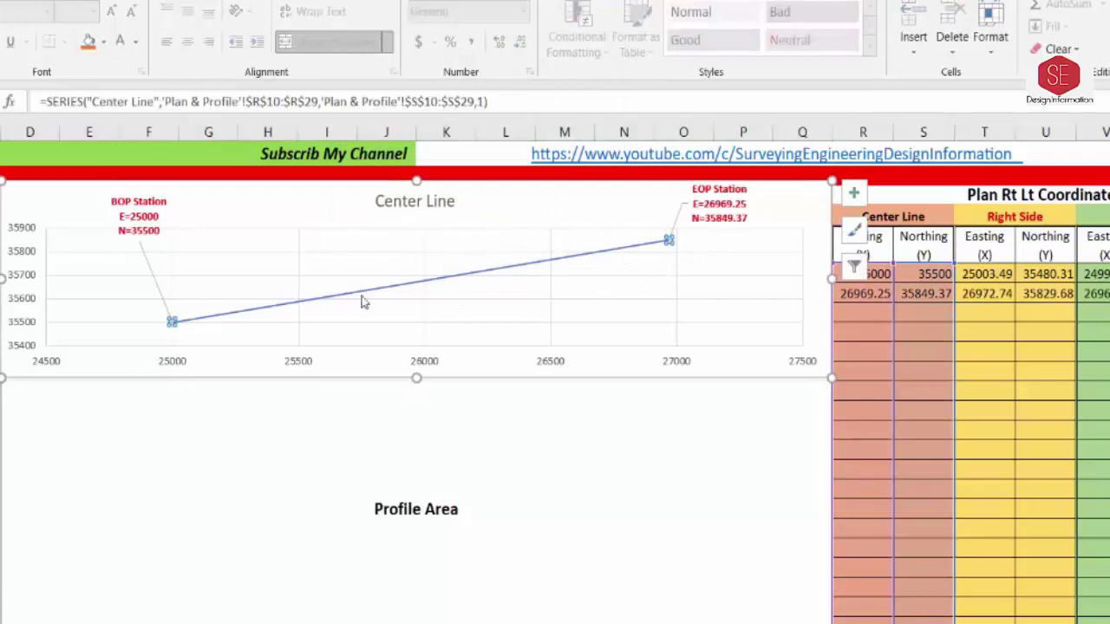
# - Add a 'Right Side' series with X values T10:T29 and Y values U10:U29
pyautogui.rightClick(422, 287)
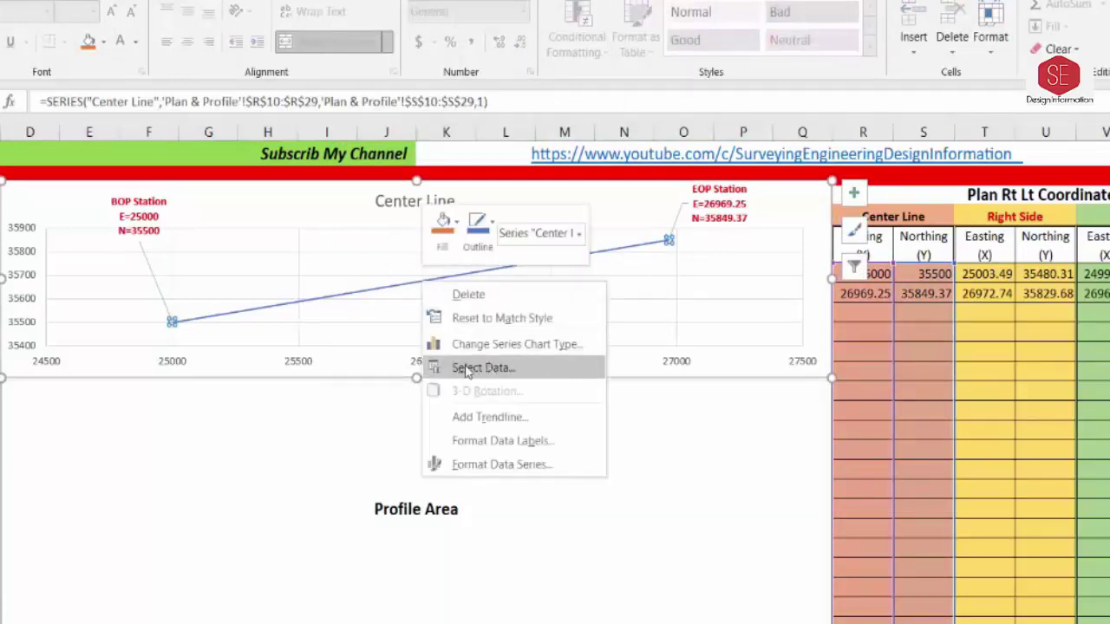
pyautogui.click(532, 371)
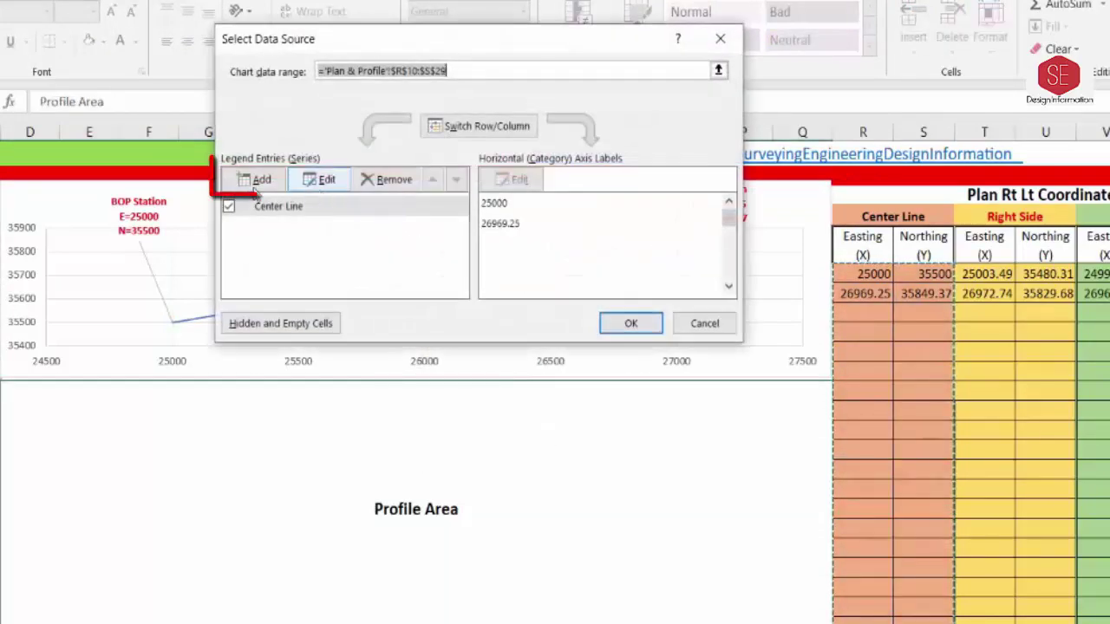
pyautogui.click(262, 181)
pyautogui.write('Right Side')
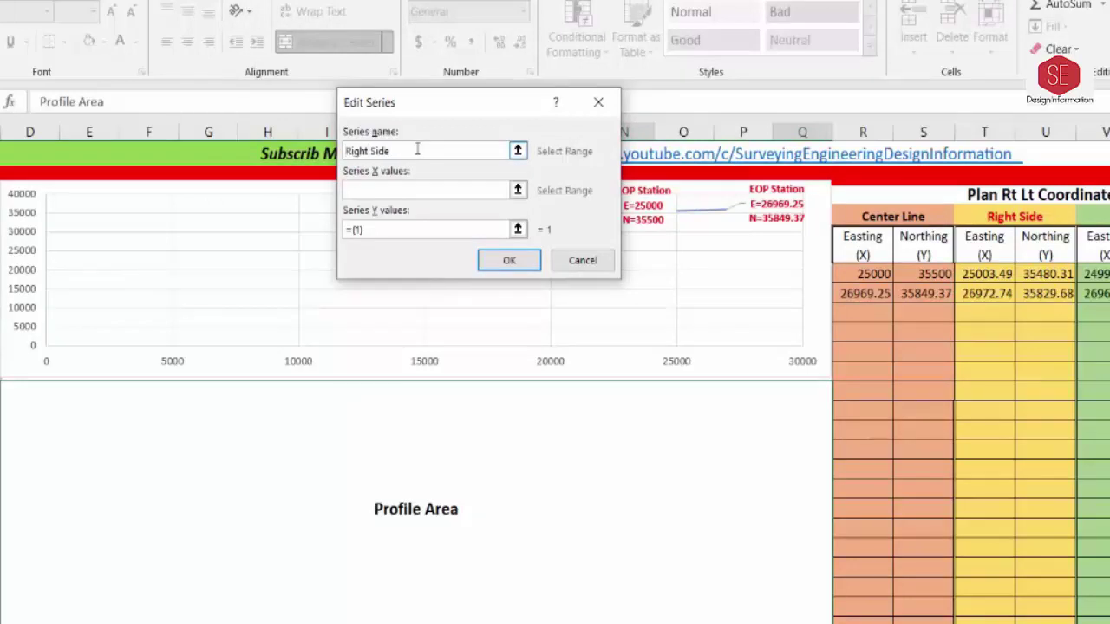
pyautogui.click(378, 190)
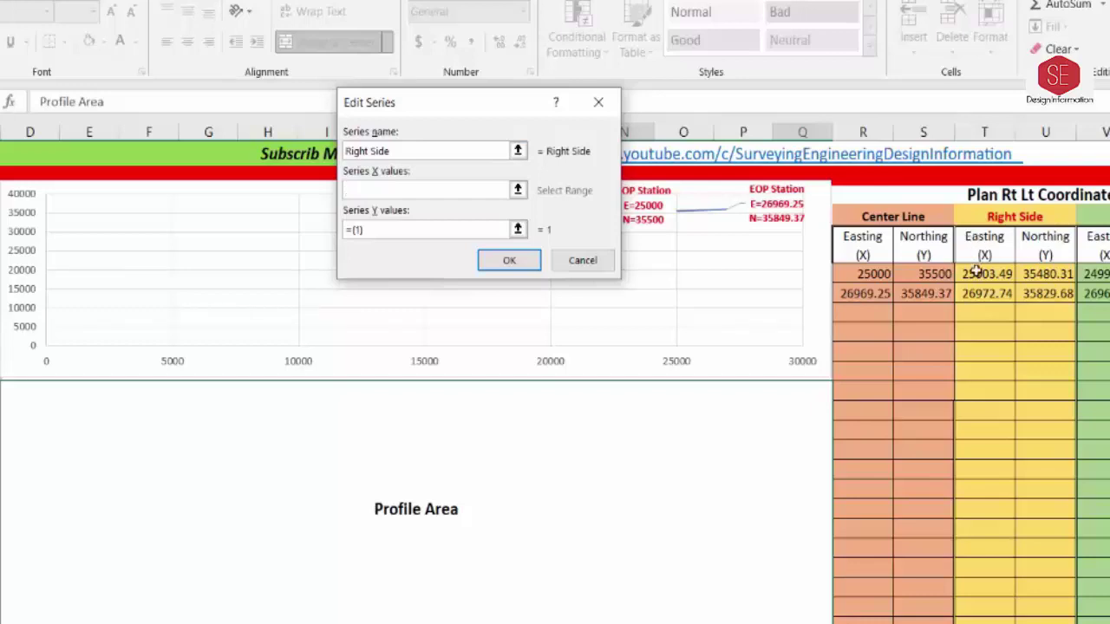
pyautogui.moveTo(974, 272); pyautogui.dragTo(988, 611)
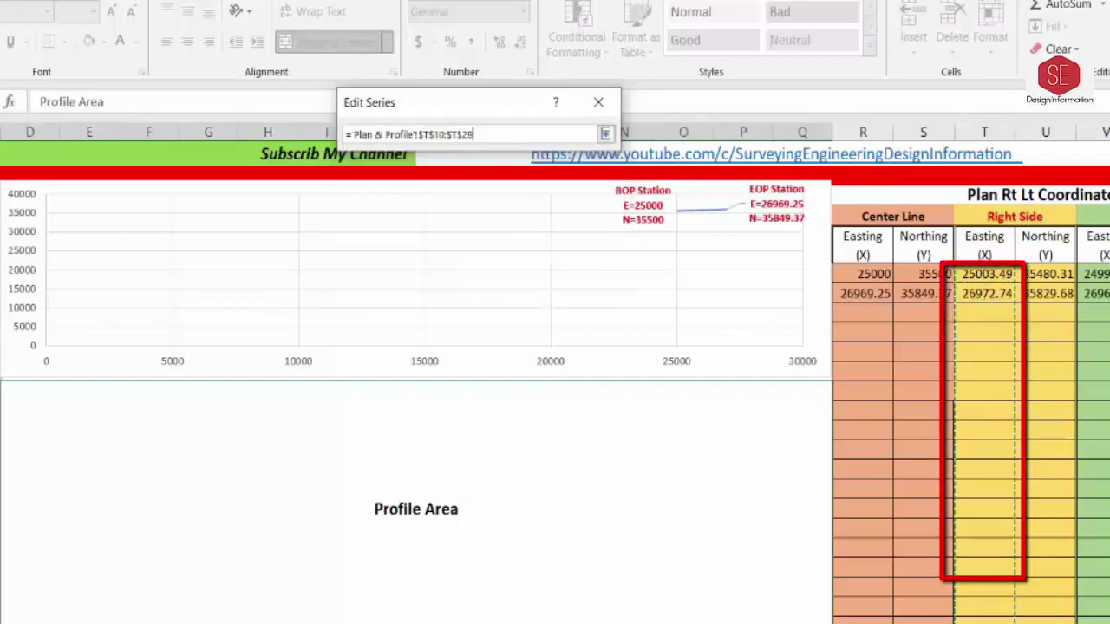
pyautogui.click(392, 230)
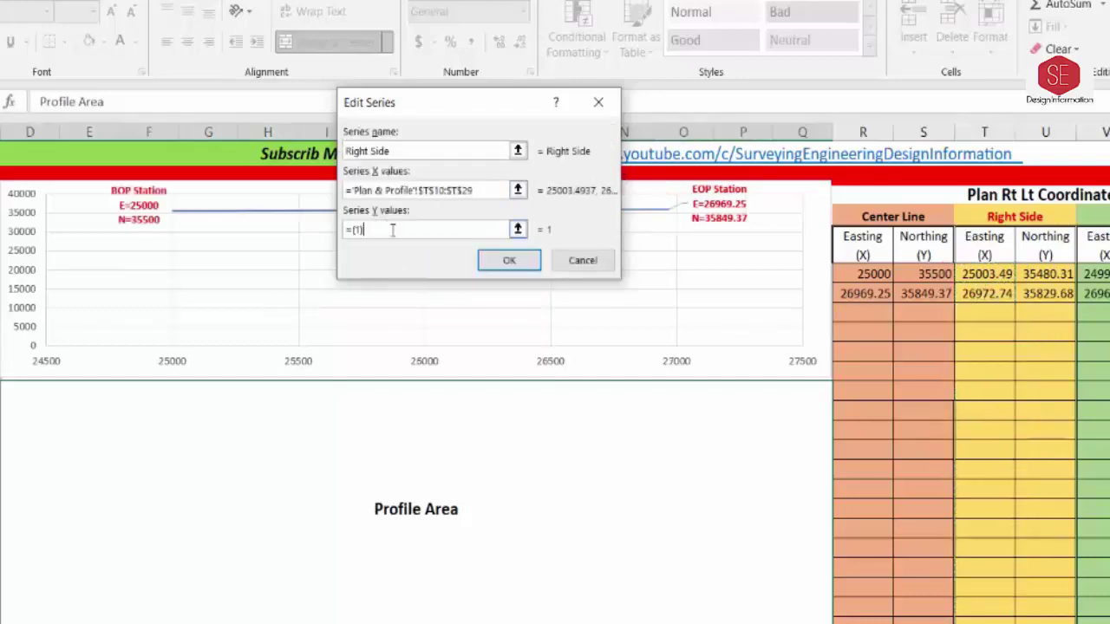
pyautogui.moveTo(1044, 273); pyautogui.dragTo(1045, 611)
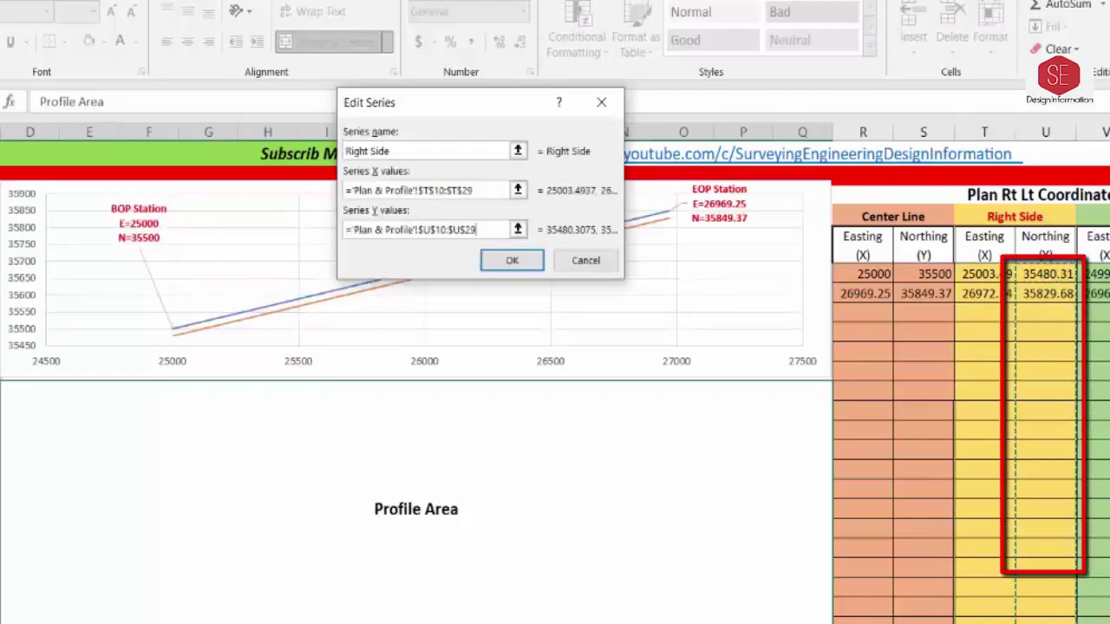
pyautogui.moveTo(460, 109); pyautogui.dragTo(613, 120)
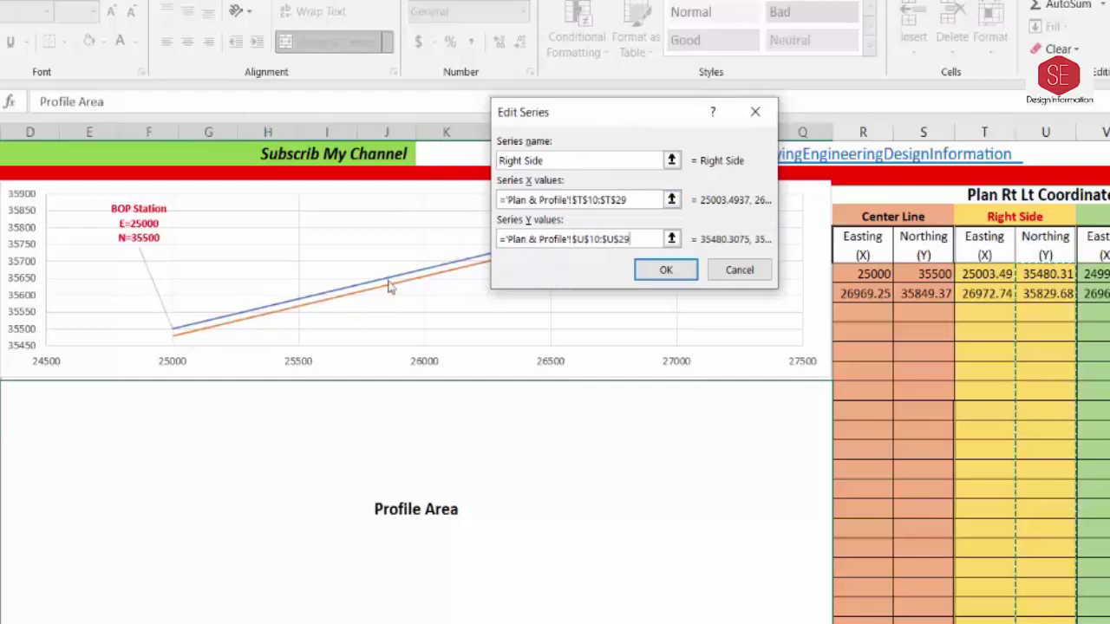
pyautogui.click(659, 272)
pyautogui.click(269, 226)
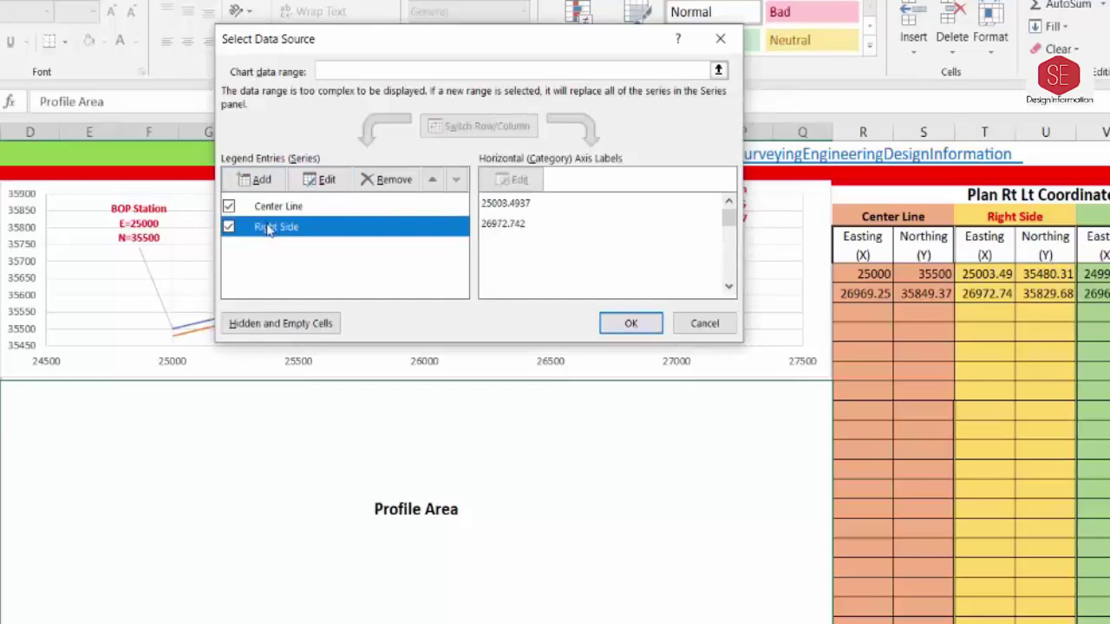
# - Add a 'Left Side' series with X values V10:V29 and Y values W10:W29
pyautogui.click(271, 205)
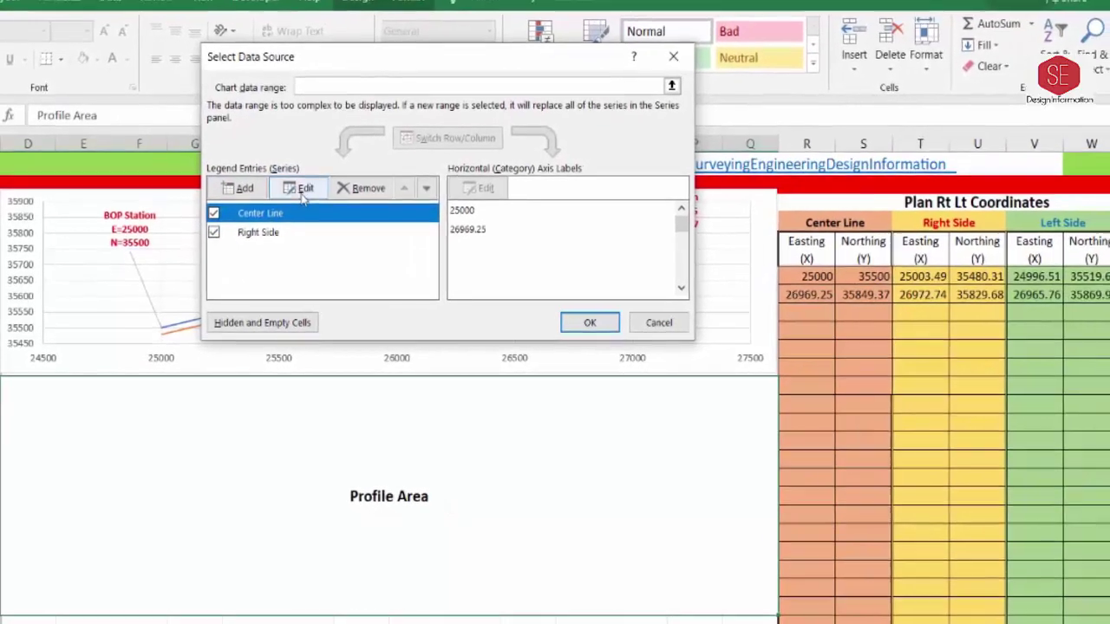
pyautogui.click(243, 191)
pyautogui.write('Left Si')
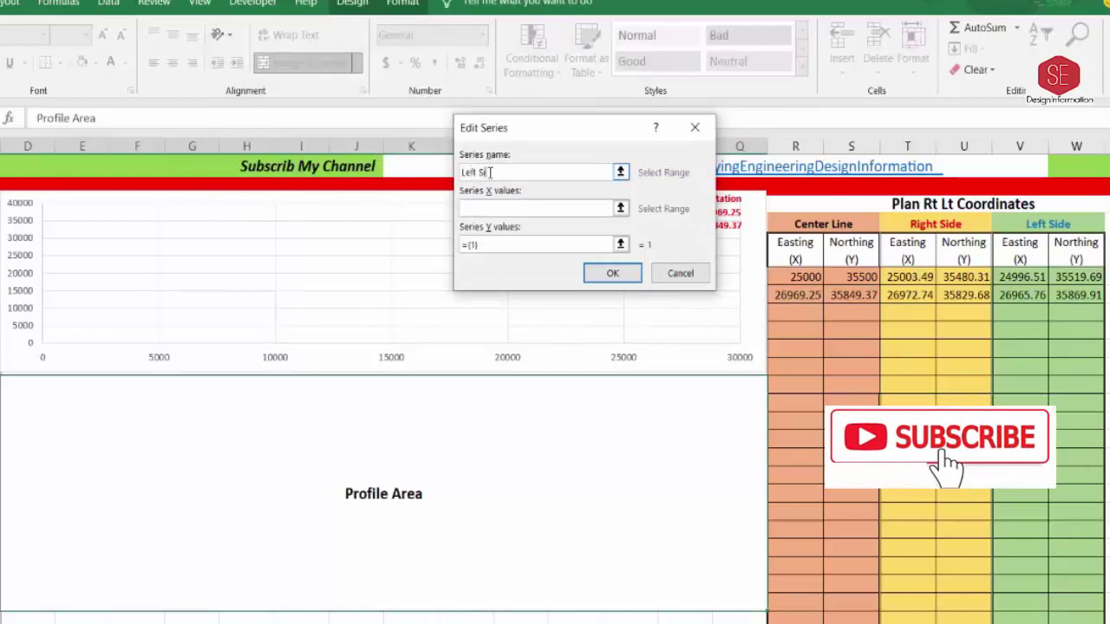
pyautogui.write('de')
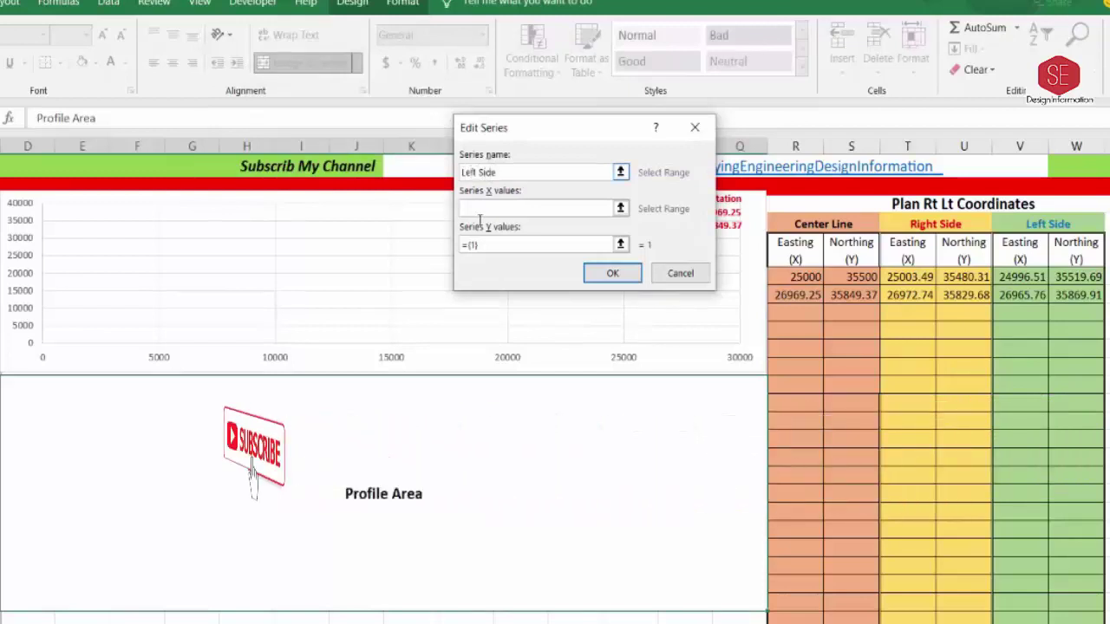
pyautogui.click(496, 208)
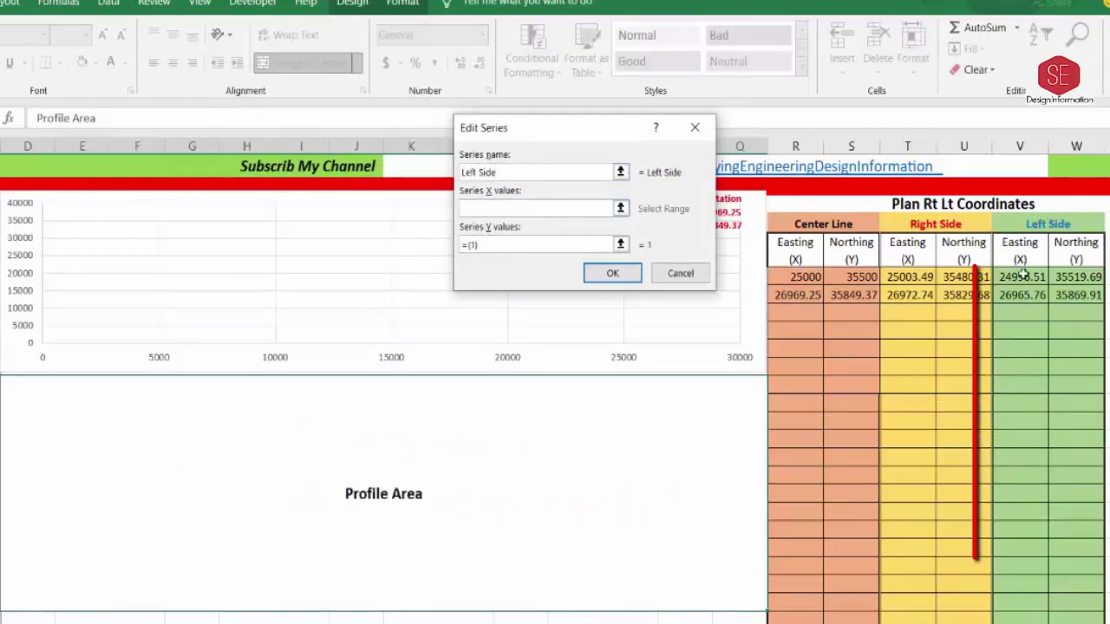
pyautogui.moveTo(1019, 277); pyautogui.dragTo(1017, 615)
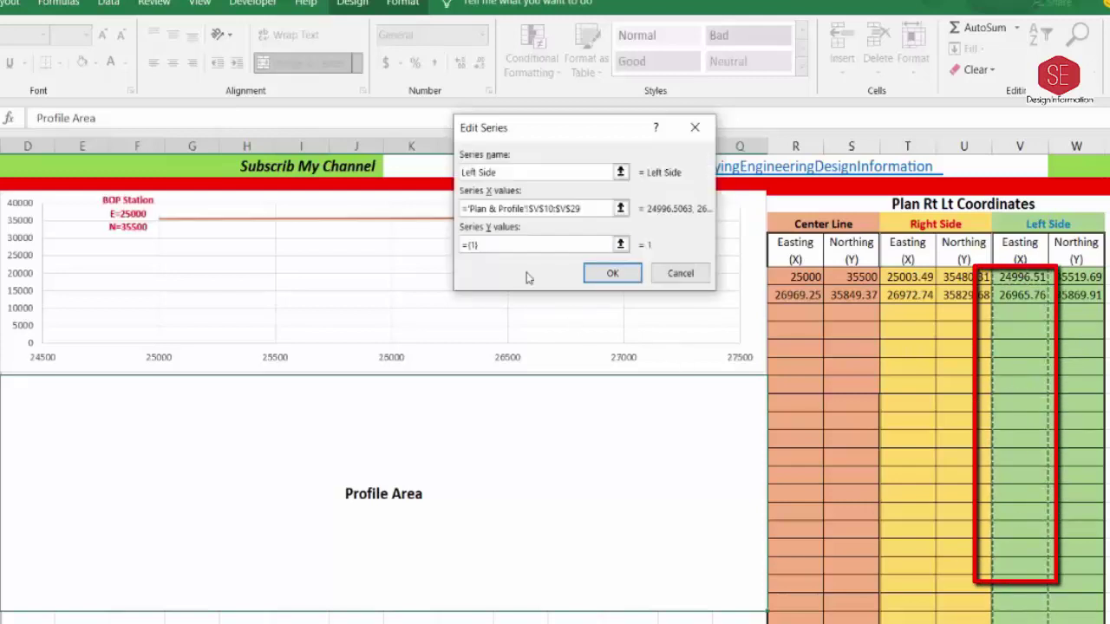
pyautogui.click(497, 247)
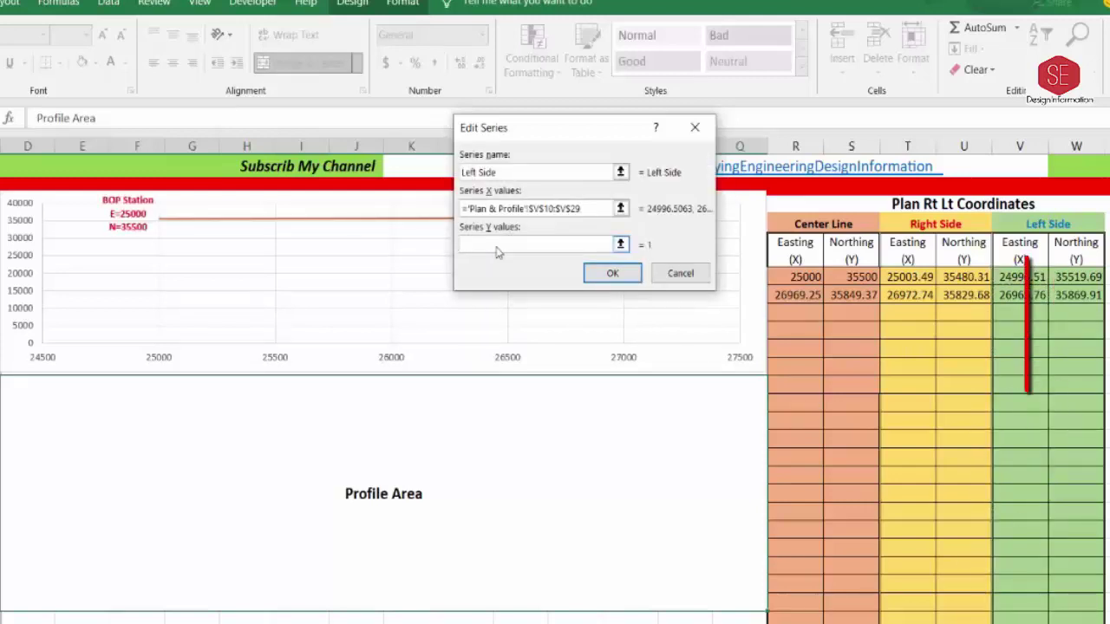
pyautogui.click(1070, 276)
pyautogui.moveTo(1070, 278); pyautogui.dragTo(1059, 611)
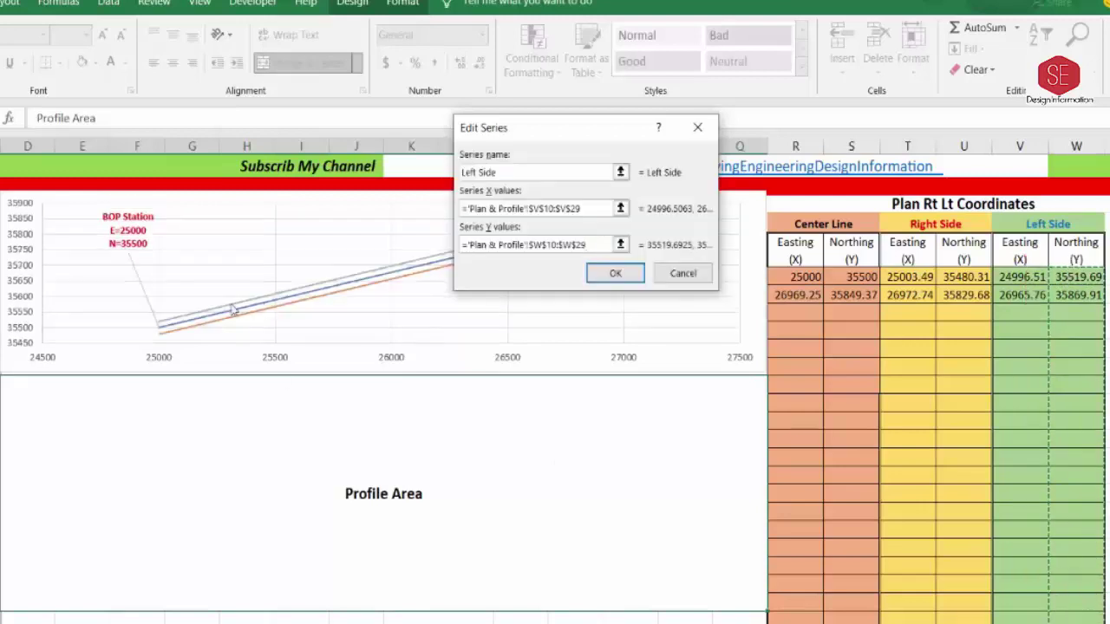
pyautogui.click(618, 274)
# - Review the Right Side and Left Side entries and apply the three-series chart
pyautogui.click(258, 234)
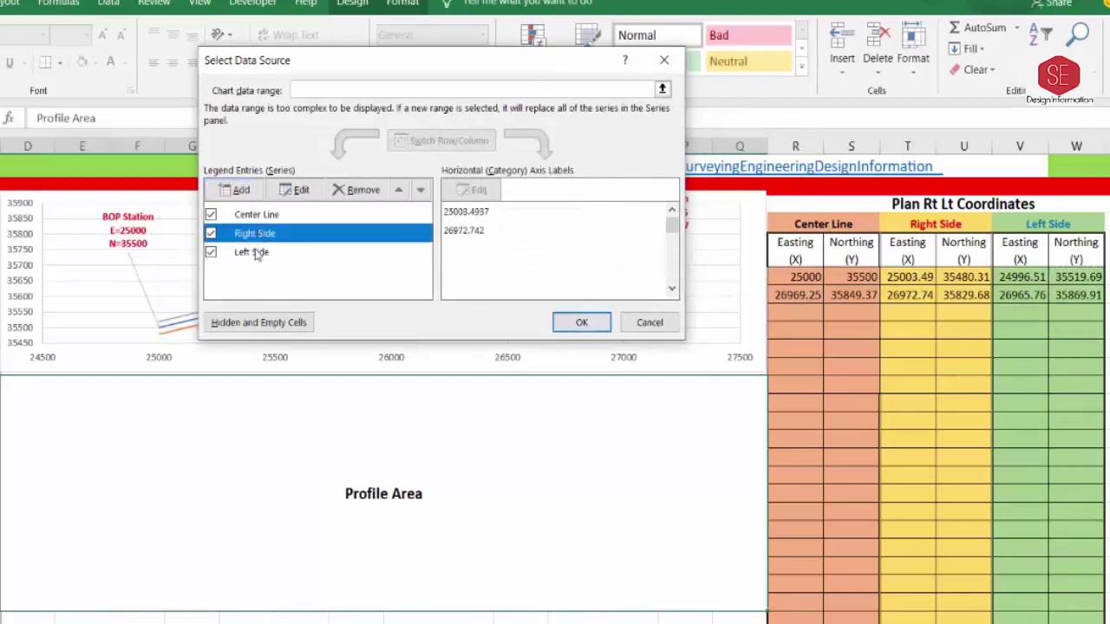
pyautogui.click(257, 252)
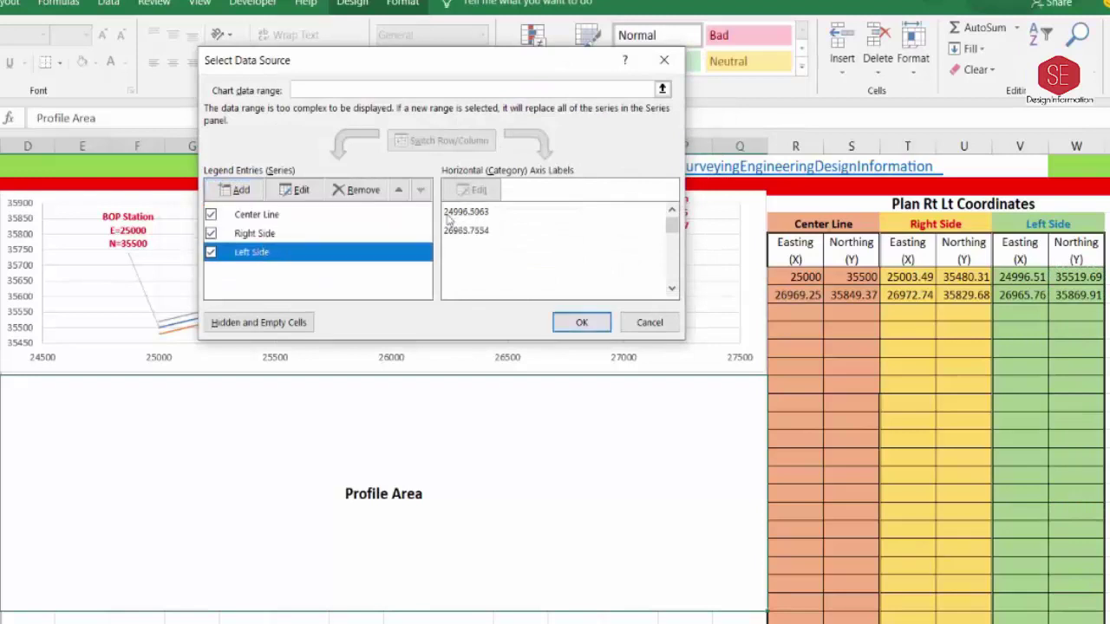
pyautogui.click(597, 322)
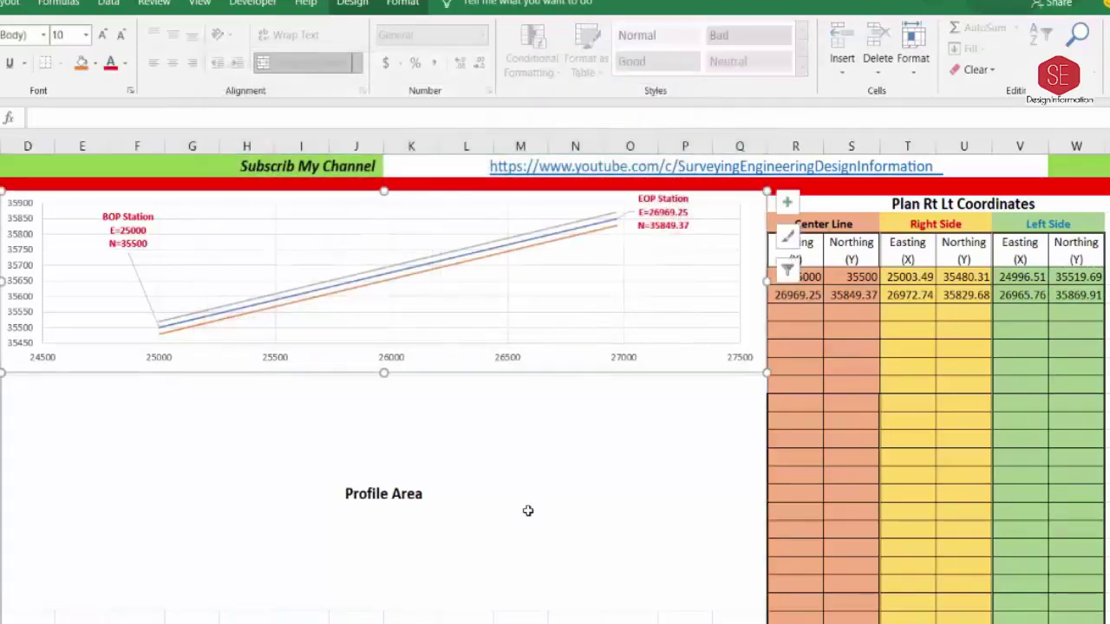
# - Set the Easting axis bounds to Minimum 24900 and Maximum 27000 in Format Axis
pyautogui.scroll(-1, 529, 516)
pyautogui.scroll(2, 533, 520)
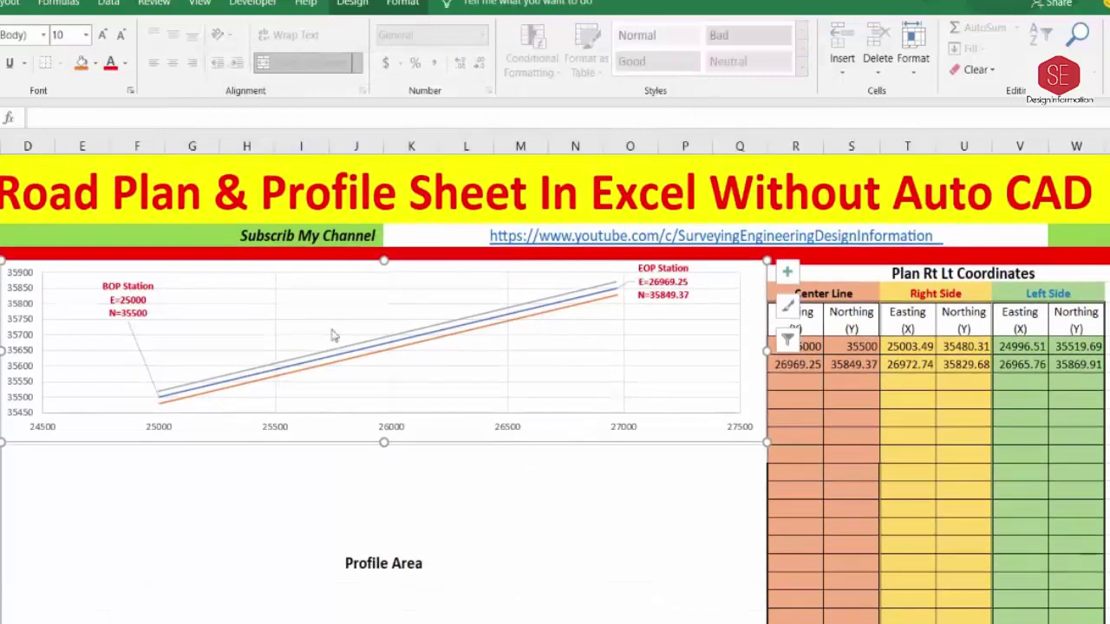
pyautogui.click(404, 427)
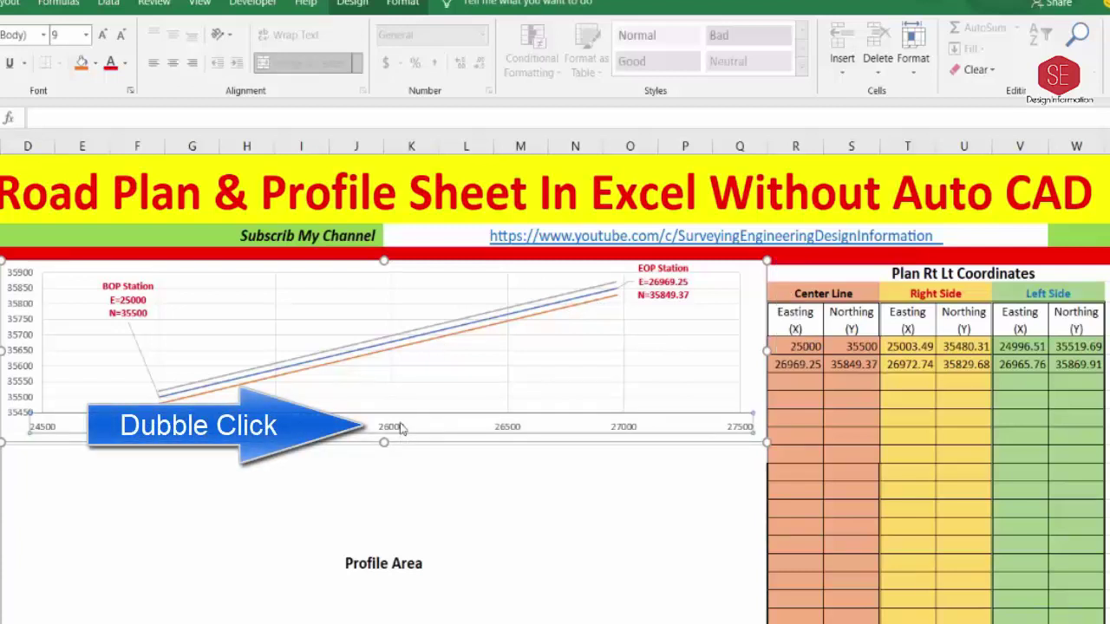
pyautogui.doubleClick(401, 428)
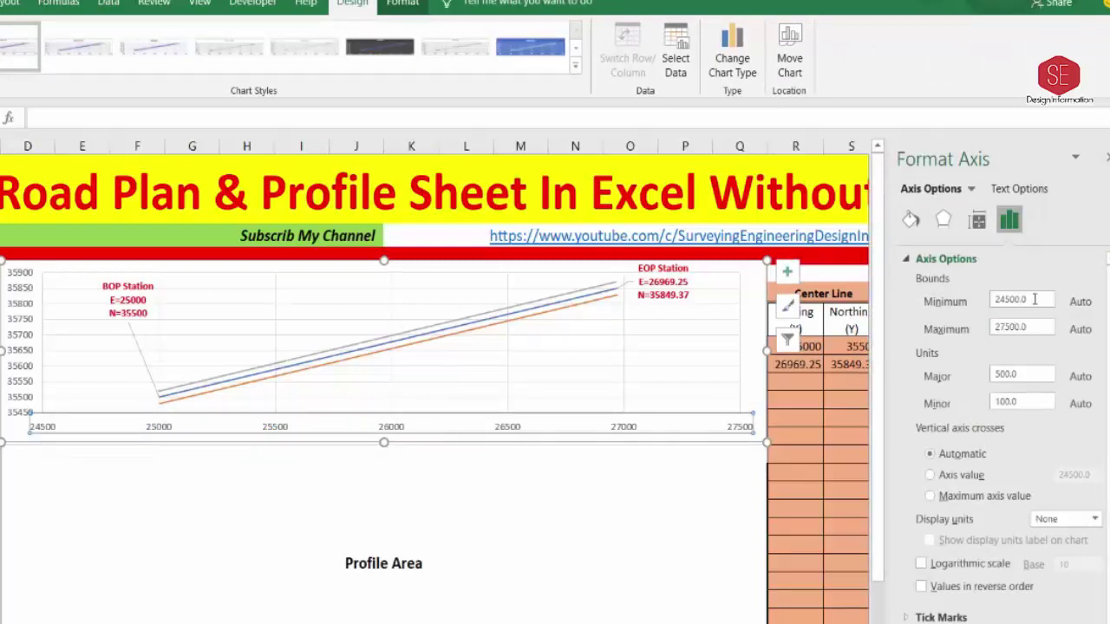
pyautogui.click(1034, 299)
pyautogui.click(1039, 325)
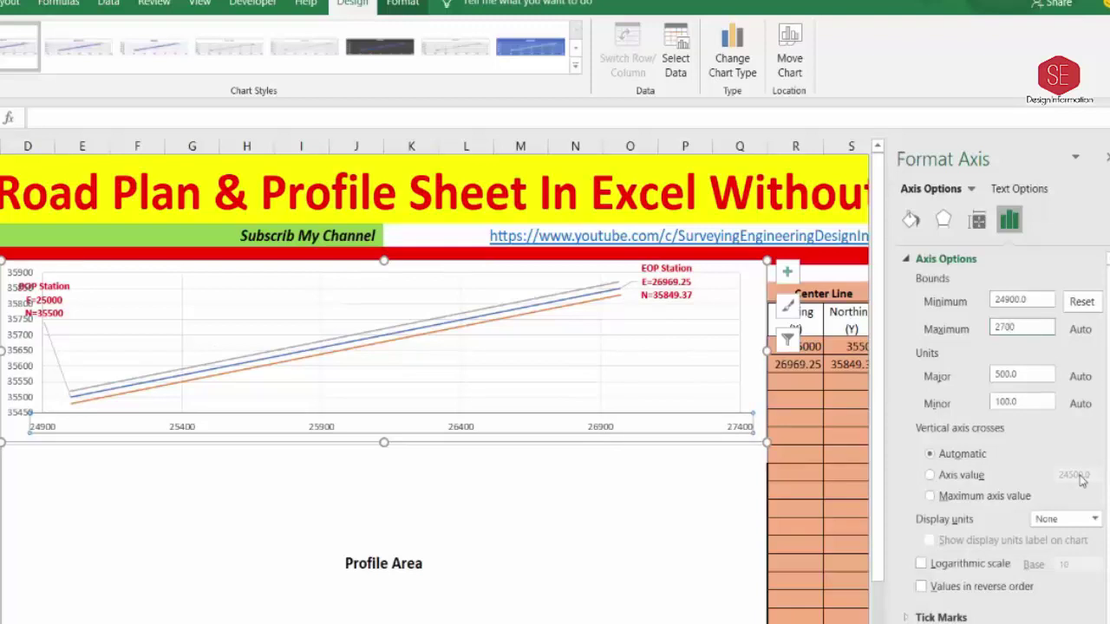
pyautogui.write('0')
pyautogui.press('Tab')
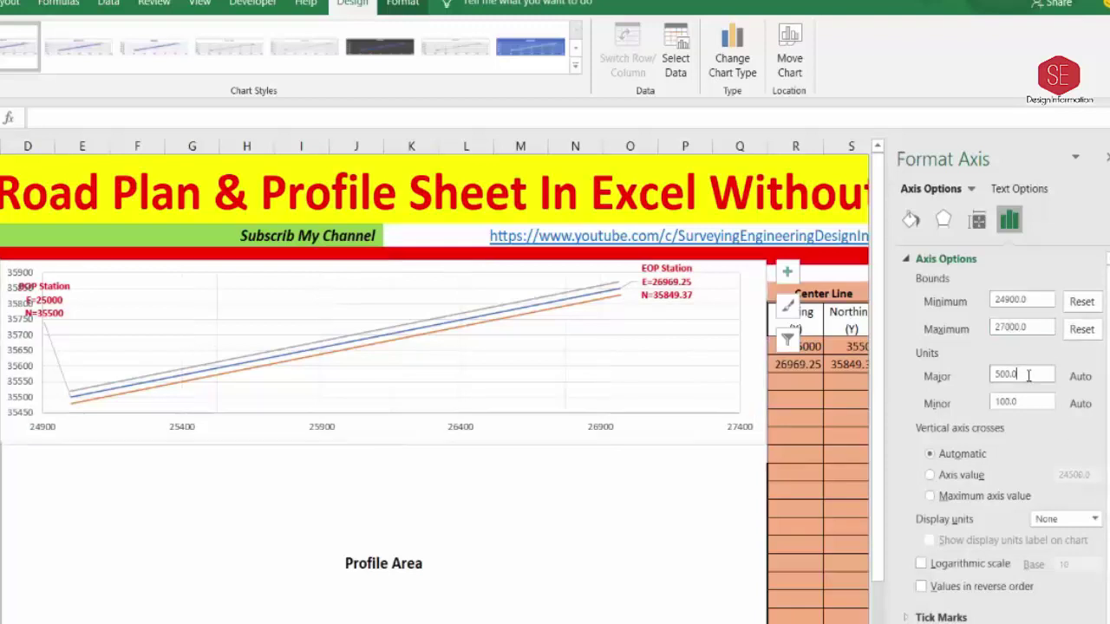
# - Narrow the plan chart and trim its height so the coordinates table stays visible
pyautogui.click(539, 571)
pyautogui.scroll(-1, 534, 493)
pyautogui.scroll(1, 533, 493)
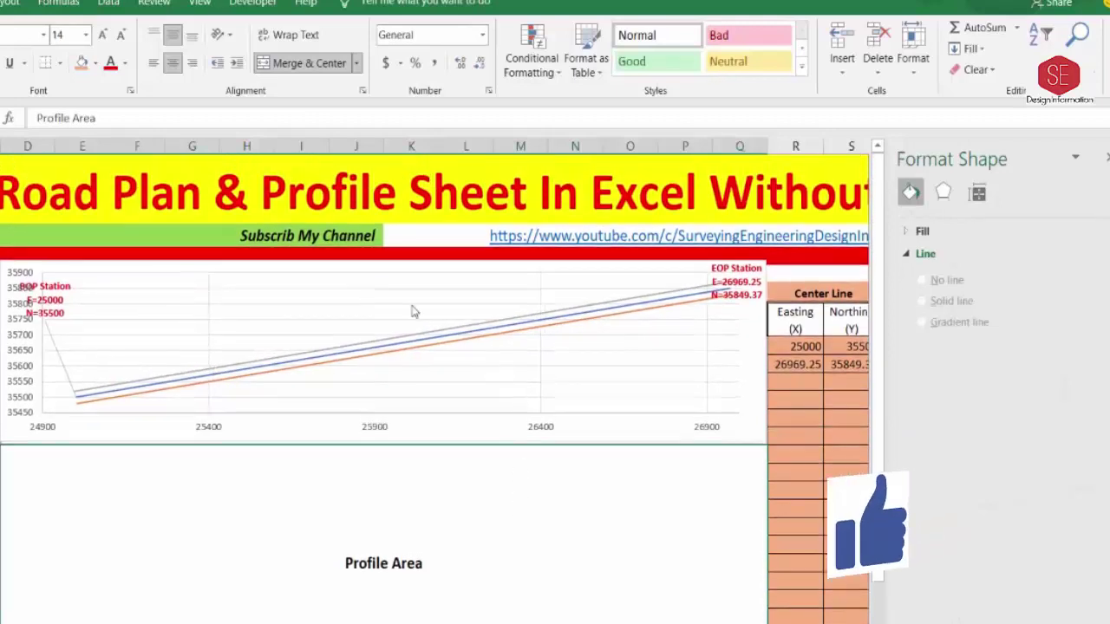
pyautogui.click(369, 413)
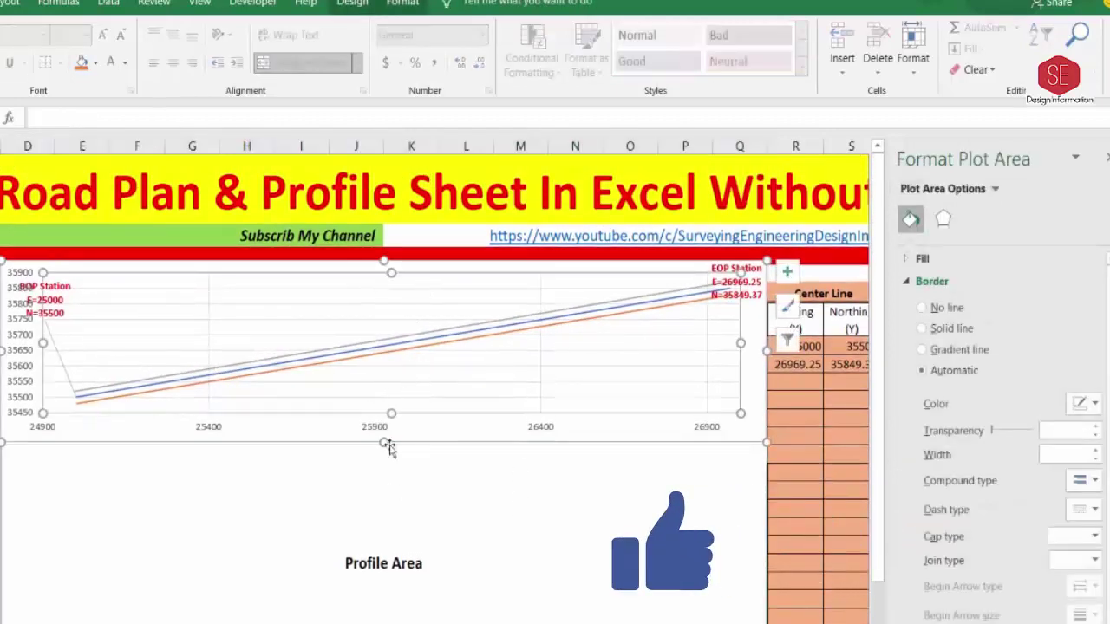
pyautogui.moveTo(383, 443); pyautogui.dragTo(383, 577)
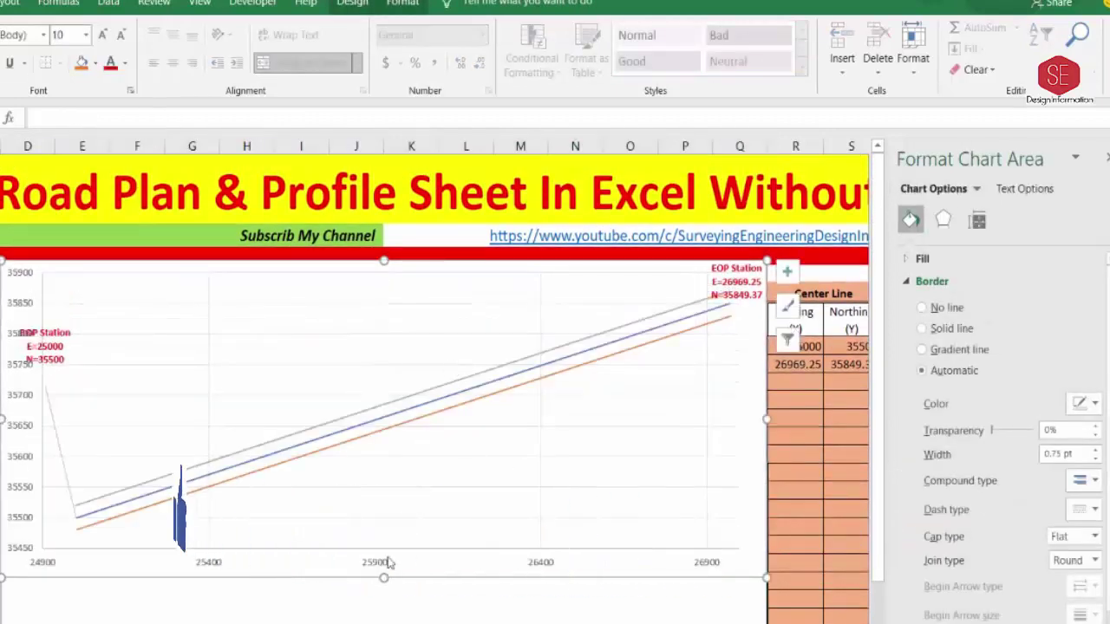
pyautogui.hotkey('ctrl', 'z')
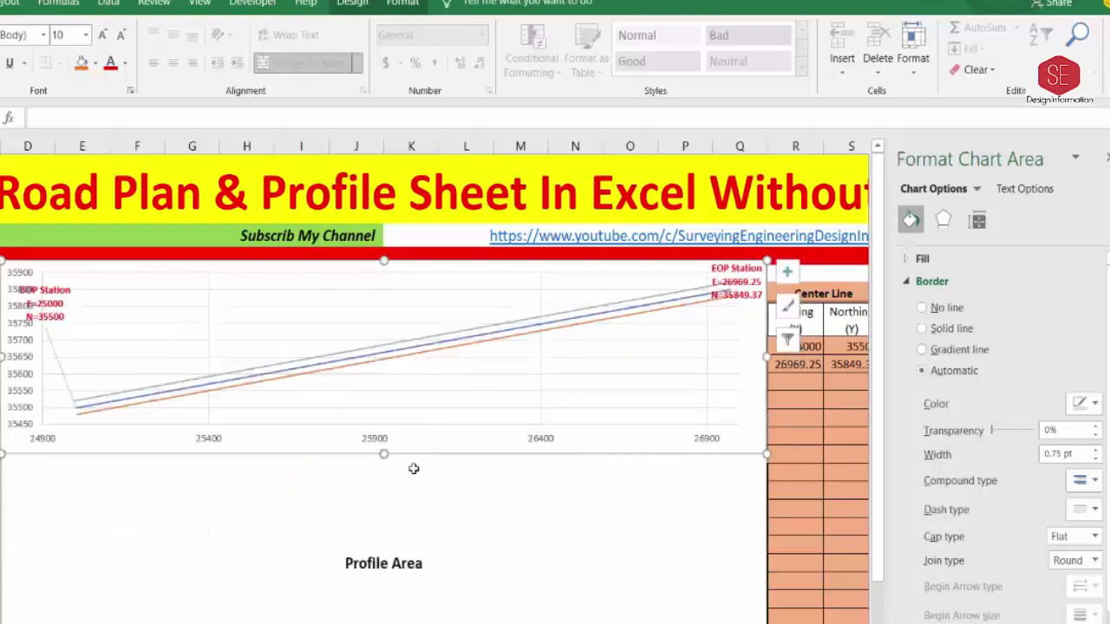
pyautogui.moveTo(767, 356)
pyautogui.mouseDown()
pyautogui.moveTo(565, 356)
pyautogui.moveTo(766, 356)
pyautogui.mouseUp()
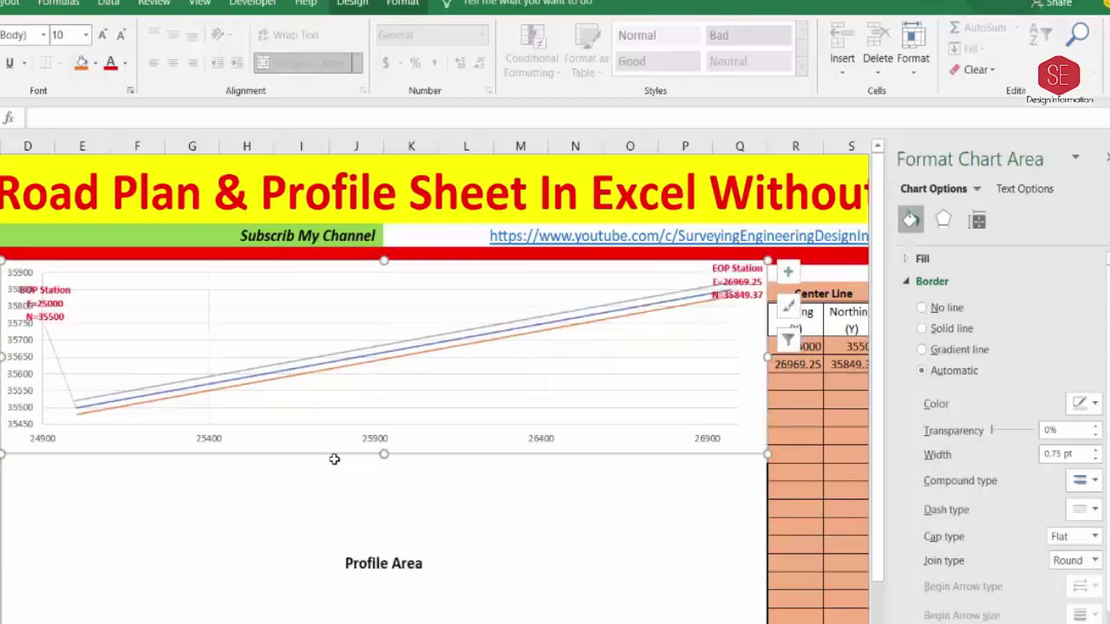
pyautogui.moveTo(383, 457); pyautogui.dragTo(384, 444)
pyautogui.click(287, 371)
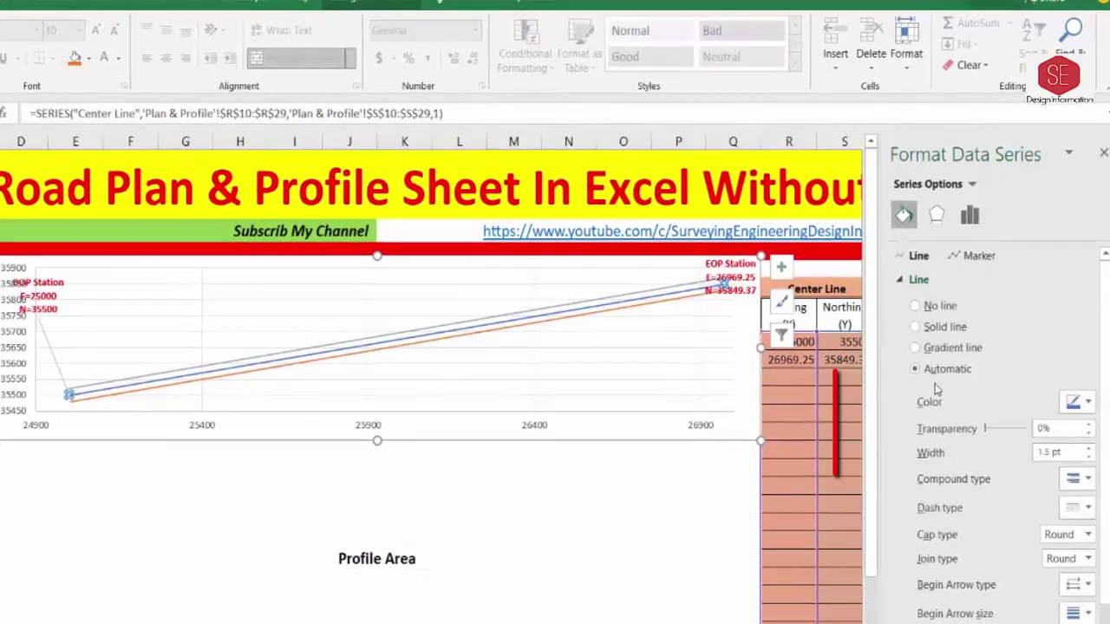
# - Make the Center Line series a red, 2 pt dashed line
pyautogui.click(1080, 394)
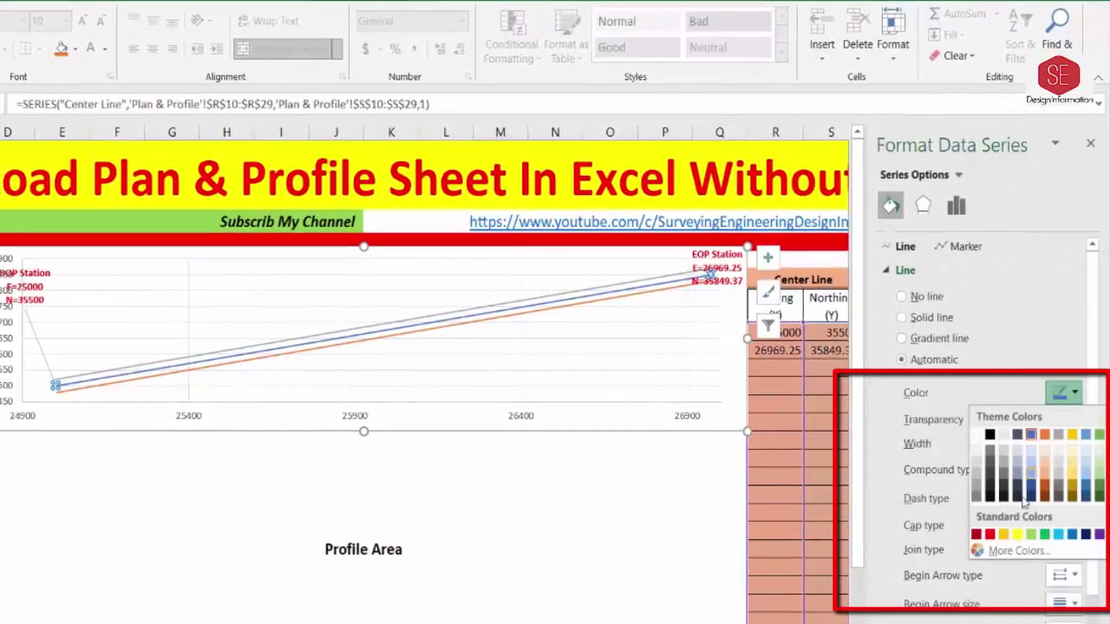
pyautogui.click(989, 535)
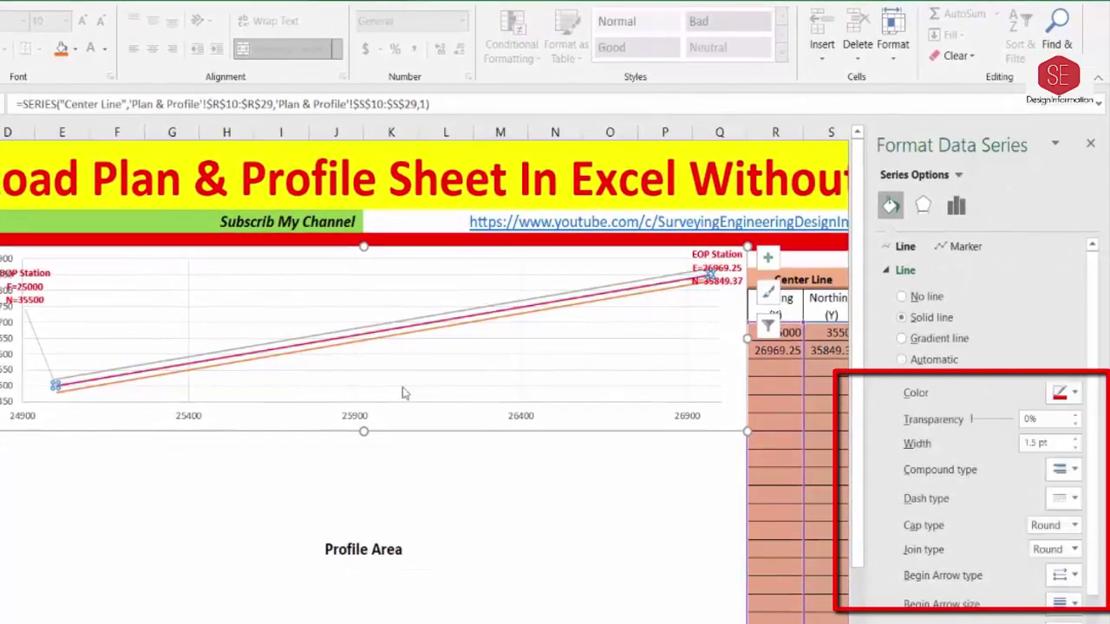
pyautogui.click(1074, 439)
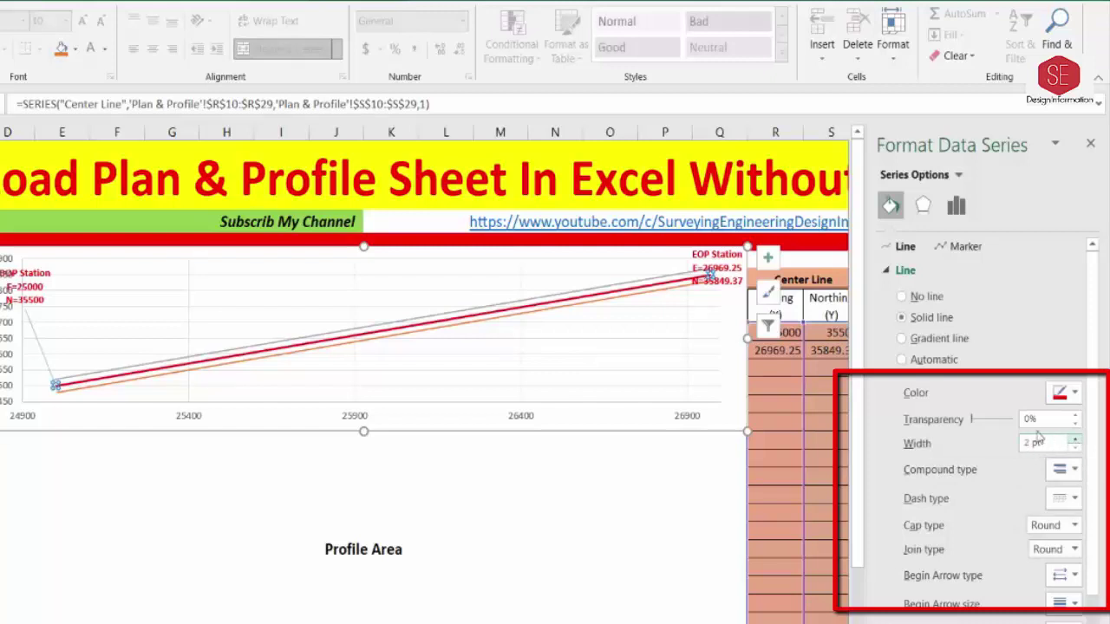
pyautogui.click(1073, 472)
pyautogui.click(1072, 477)
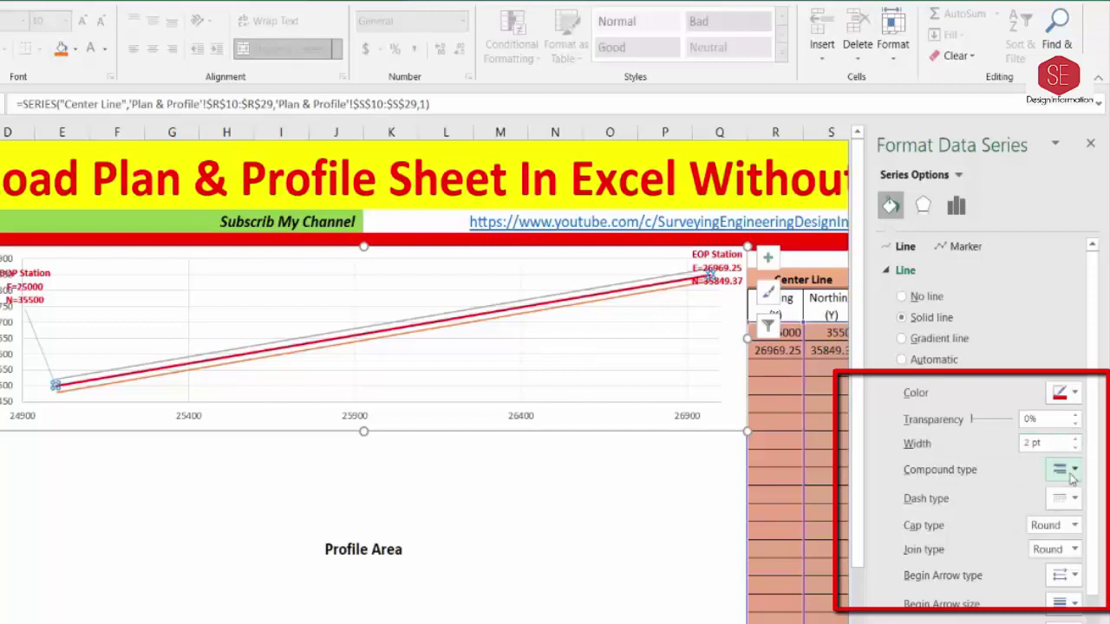
pyautogui.click(1073, 498)
pyautogui.click(1052, 562)
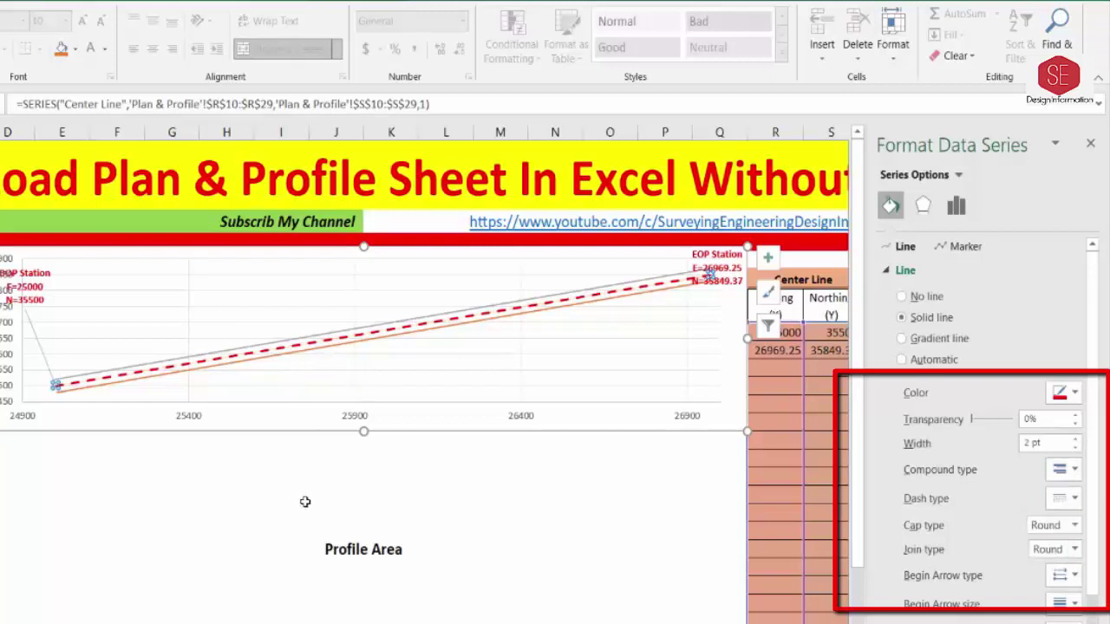
# - Make the Left Side series a solid black 2 pt line
pyautogui.click(379, 481)
pyautogui.click(339, 333)
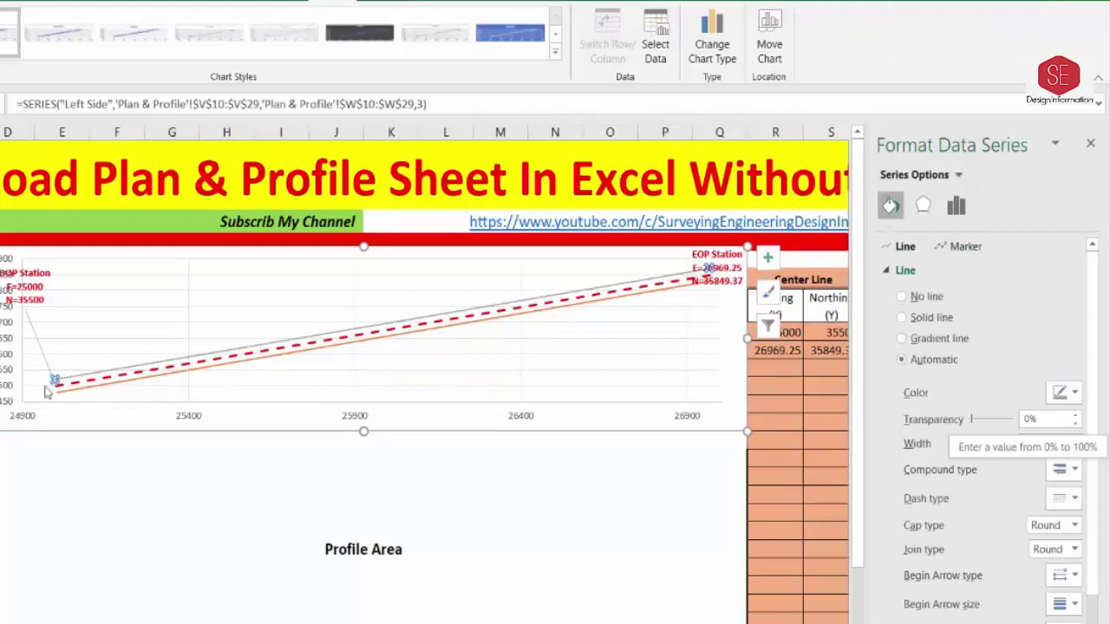
pyautogui.click(1065, 395)
pyautogui.click(985, 436)
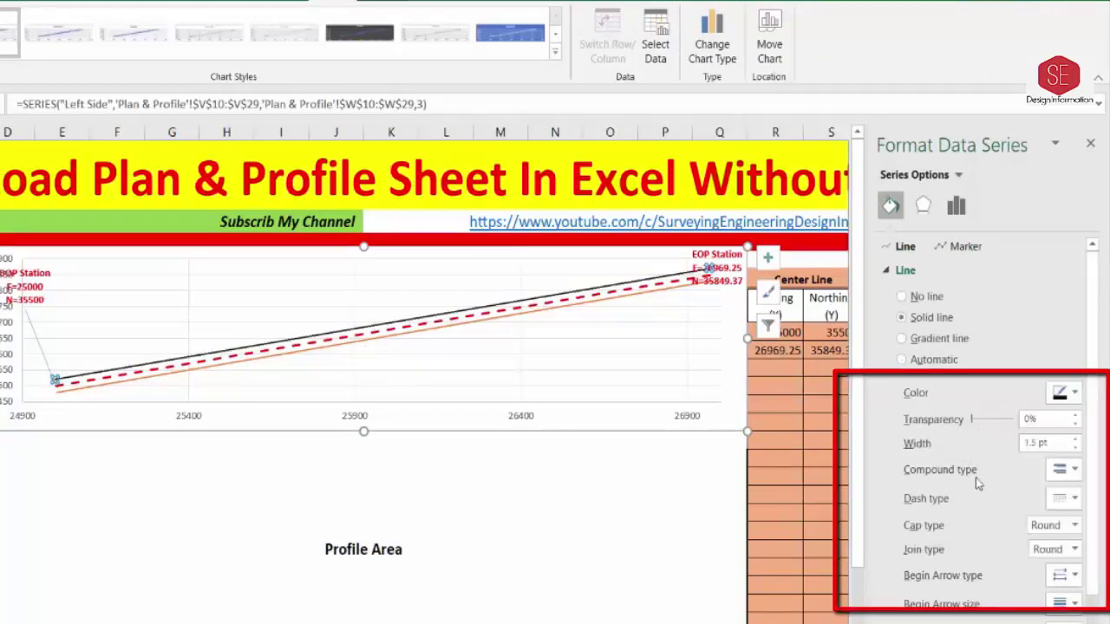
pyautogui.click(1075, 438)
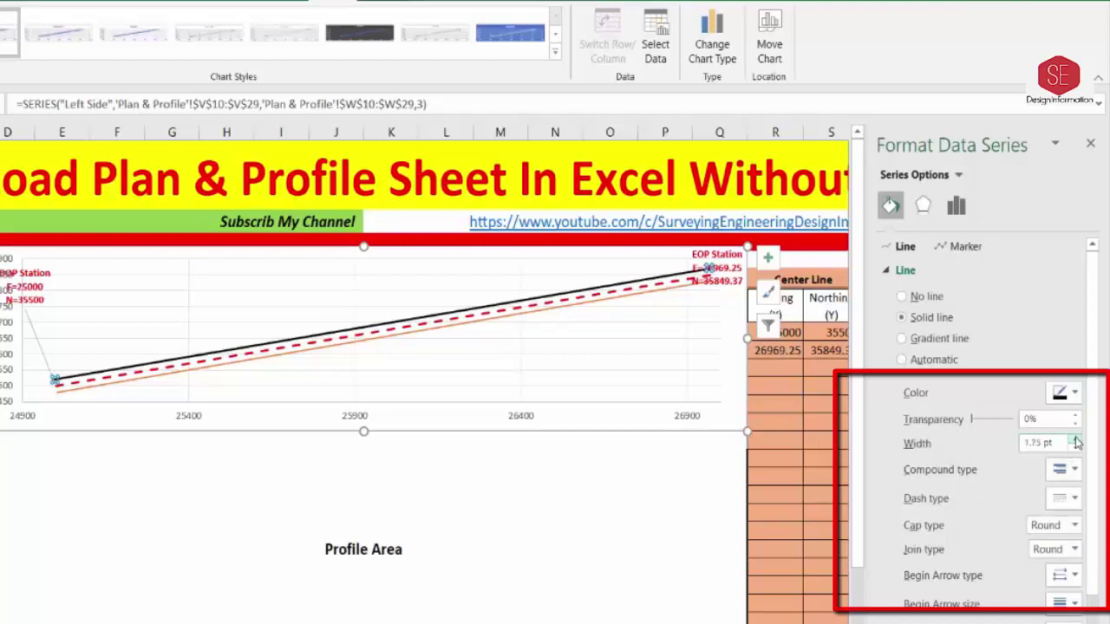
# - Make the Right Side series a solid black 2 pt line
pyautogui.click(638, 533)
pyautogui.click(382, 339)
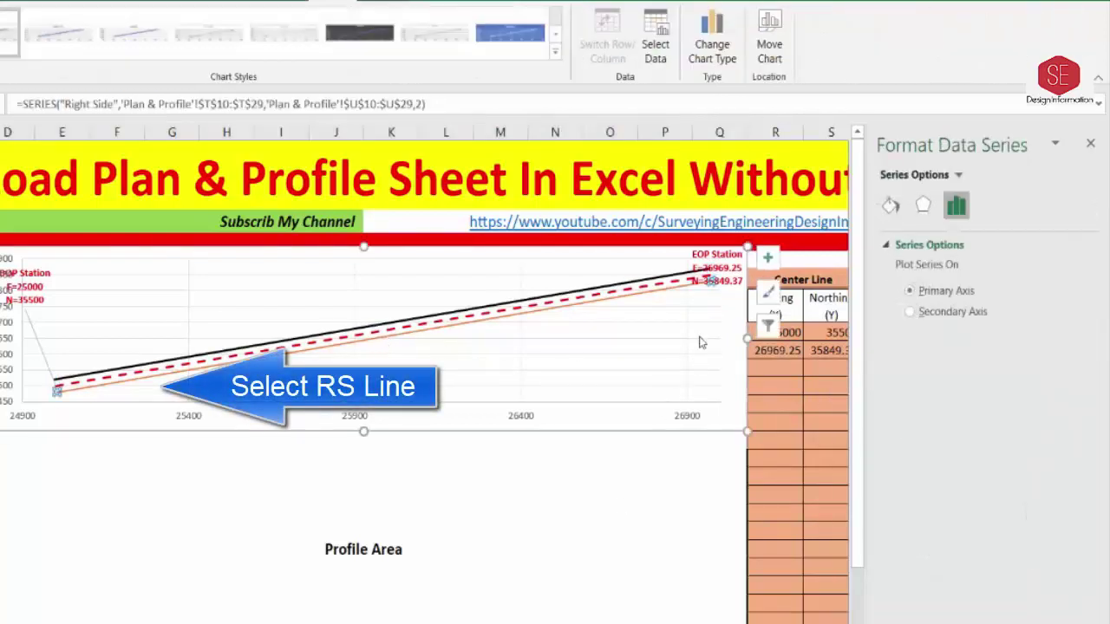
pyautogui.click(891, 205)
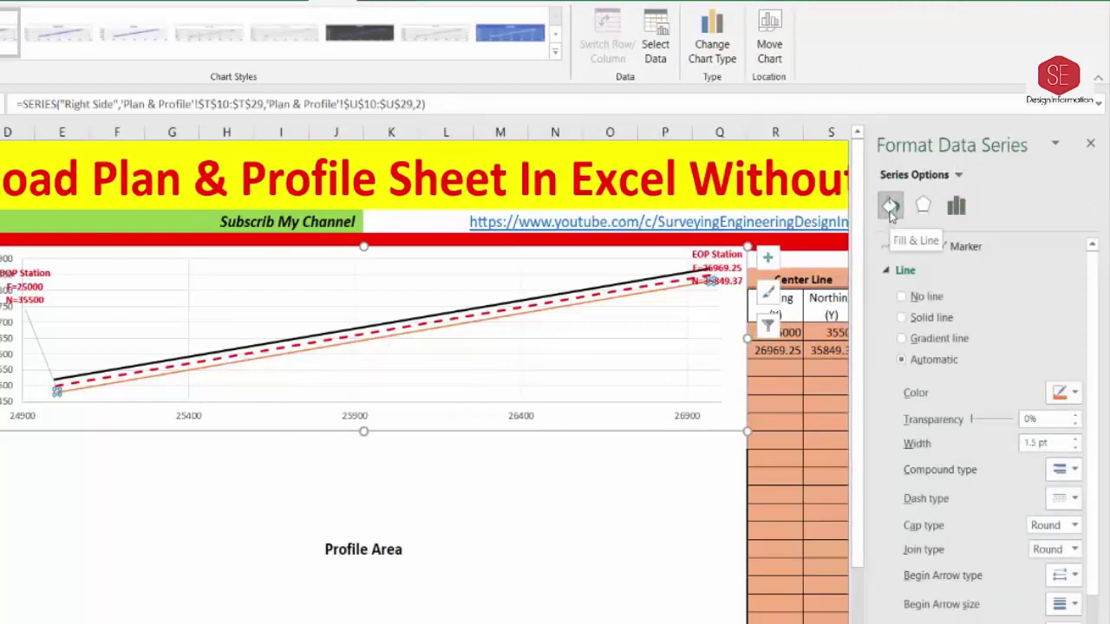
pyautogui.click(1065, 392)
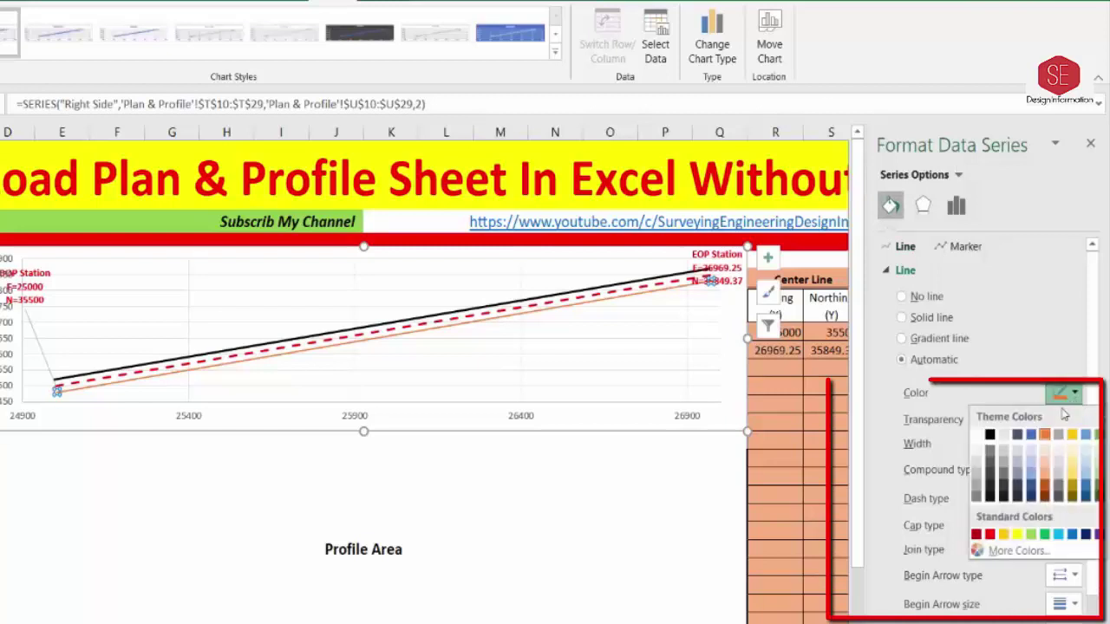
pyautogui.click(991, 434)
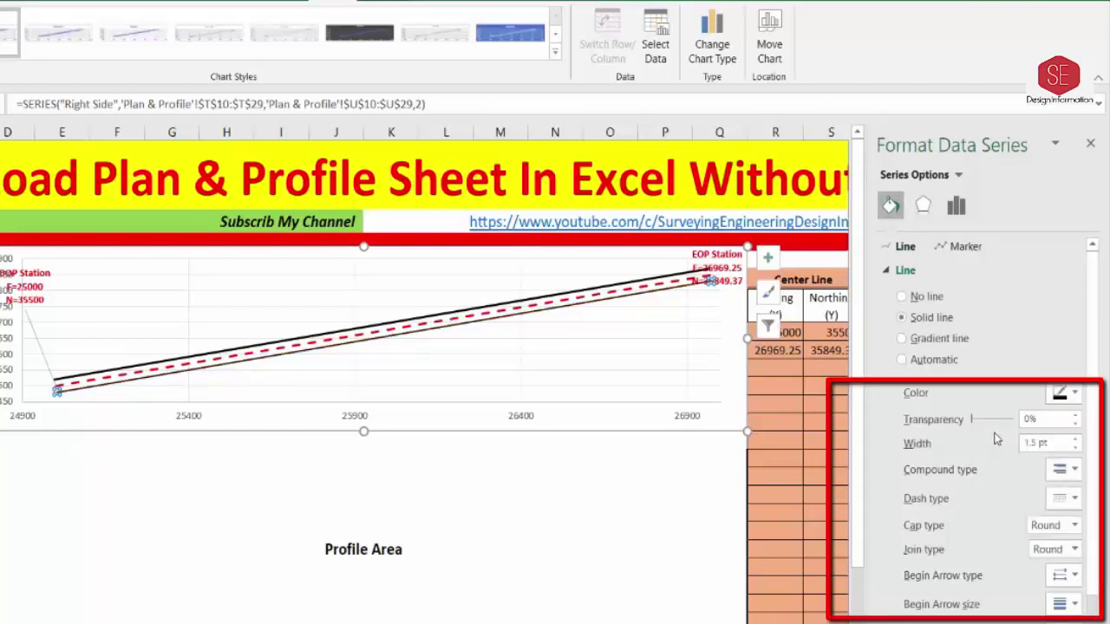
pyautogui.click(1074, 440)
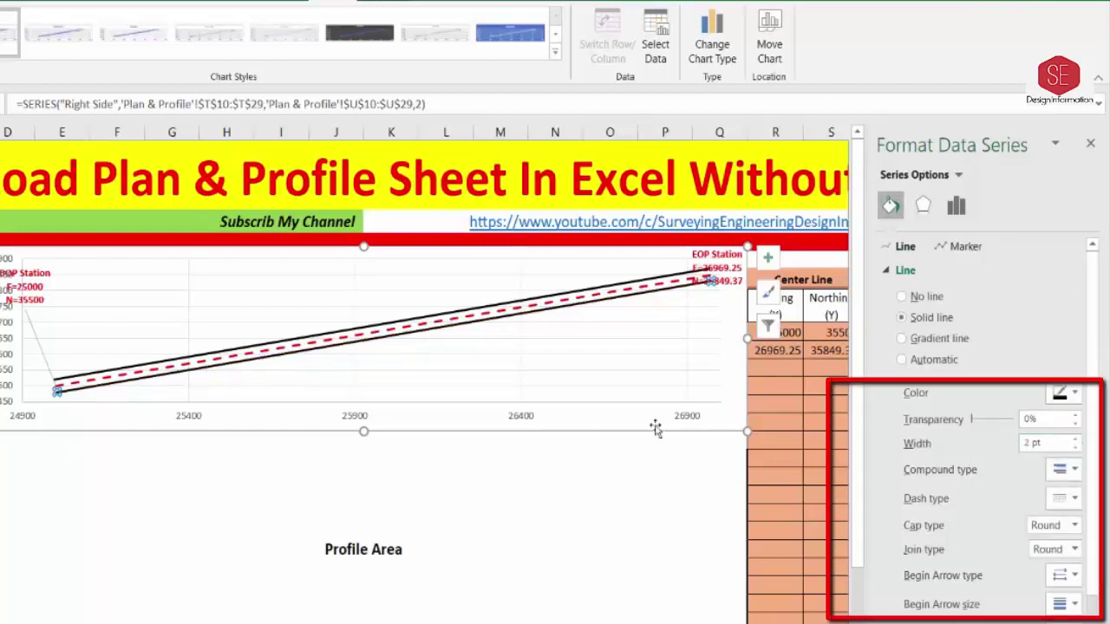
pyautogui.scroll(-1, 1008, 373)
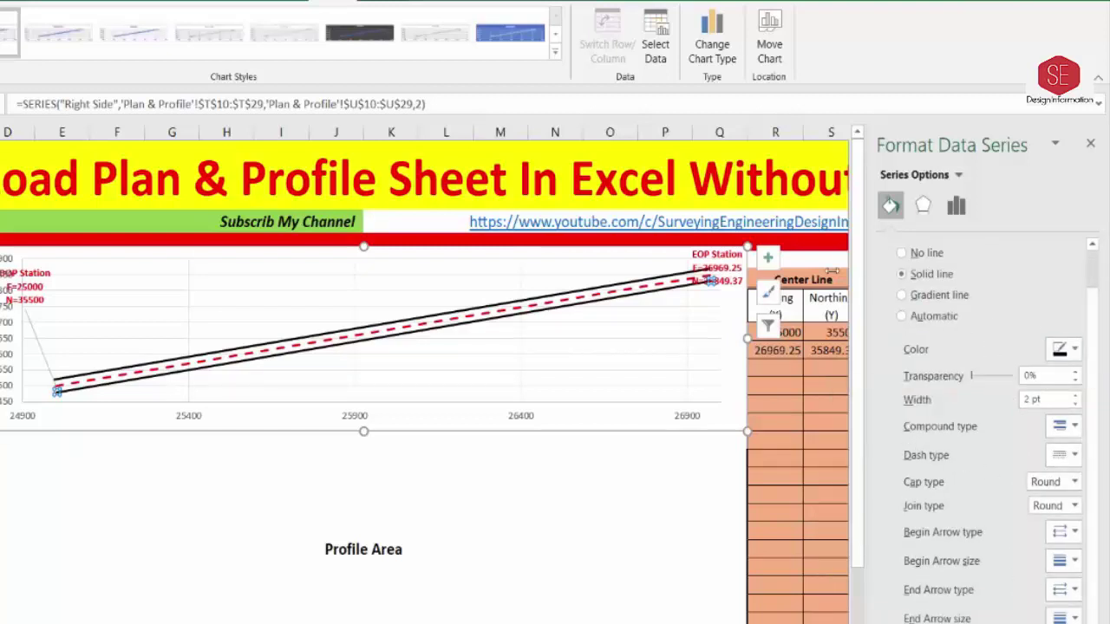
# - Move the EOP Station label below the end of its line
pyautogui.click(475, 522)
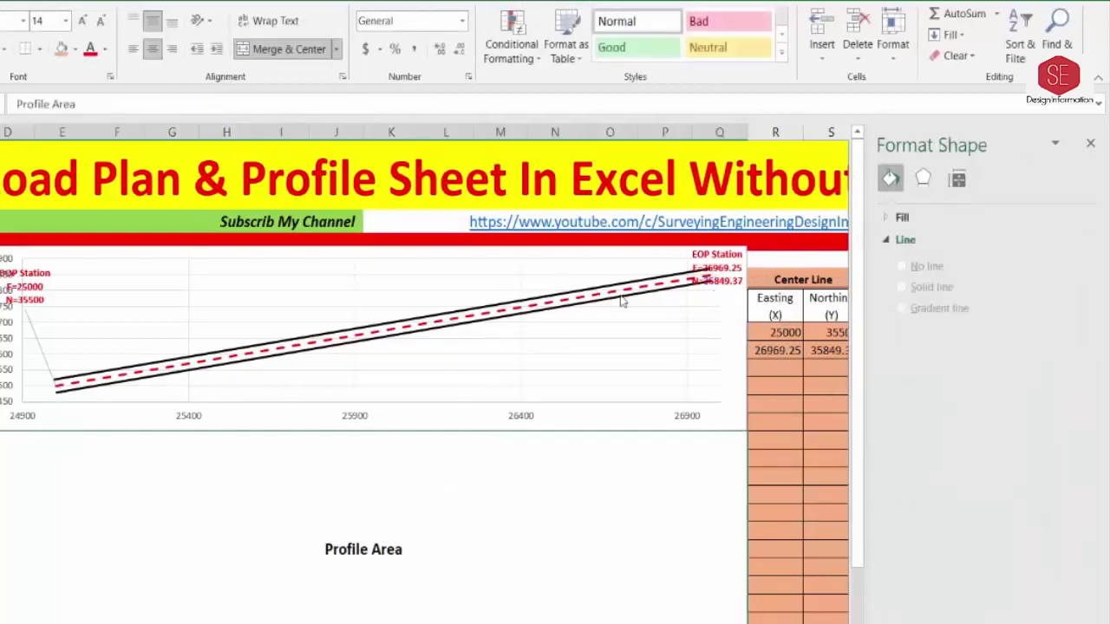
pyautogui.click(714, 256)
pyautogui.click(713, 260)
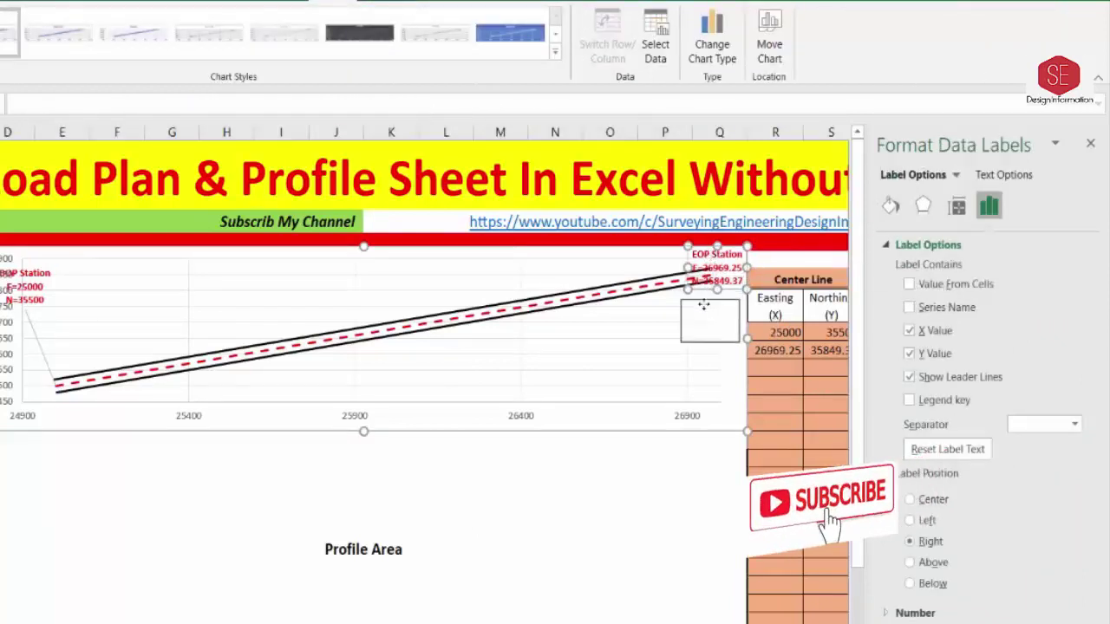
pyautogui.moveTo(703, 304); pyautogui.dragTo(696, 357)
pyautogui.click(290, 315)
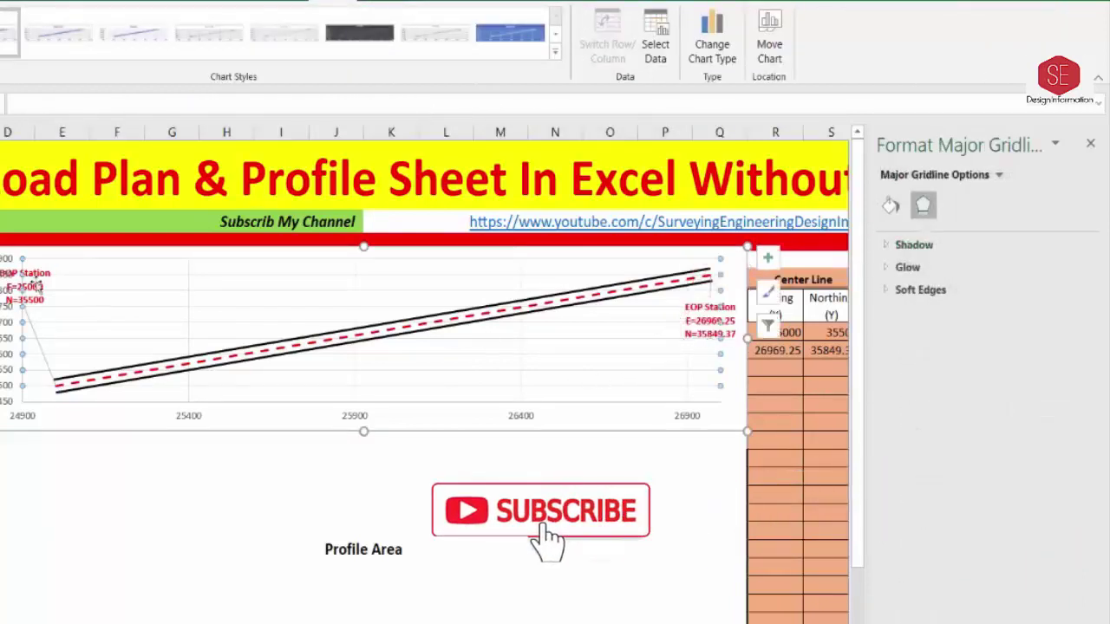
# - Move the BOP Station label clear of the road lines and close the Format Shape pane
pyautogui.click(39, 272)
pyautogui.click(39, 273)
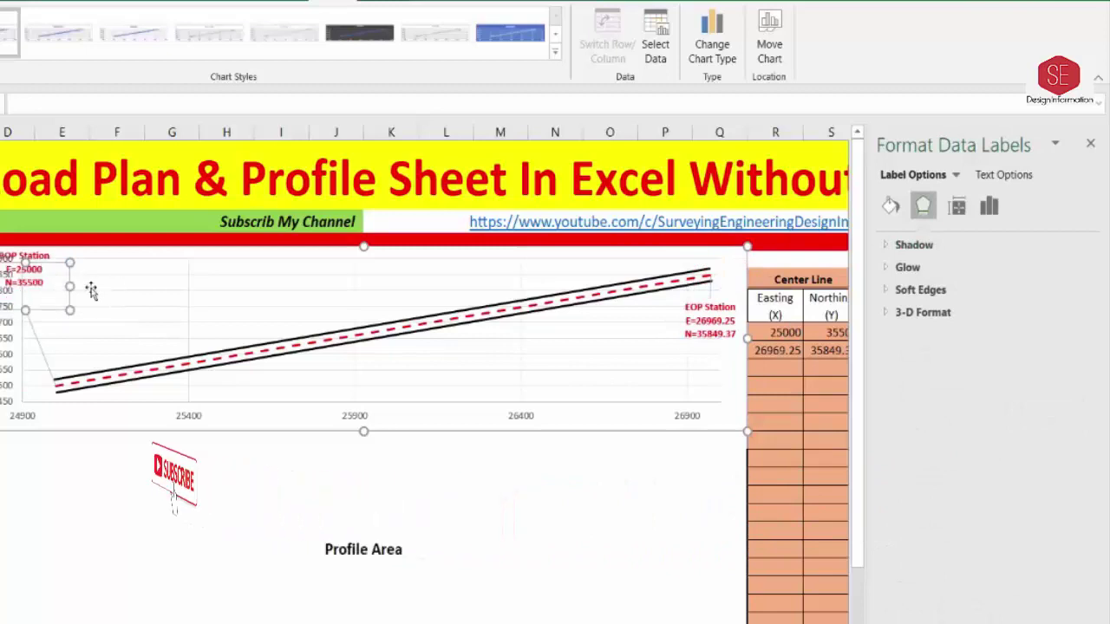
pyautogui.moveTo(39, 272); pyautogui.dragTo(92, 295)
pyautogui.click(118, 503)
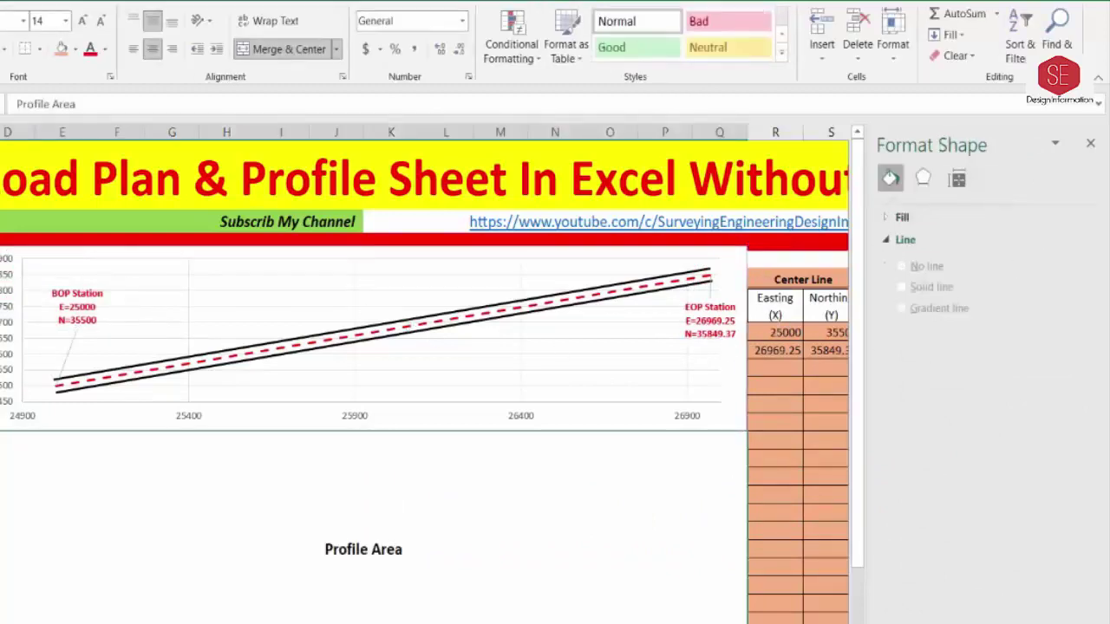
pyautogui.click(1089, 145)
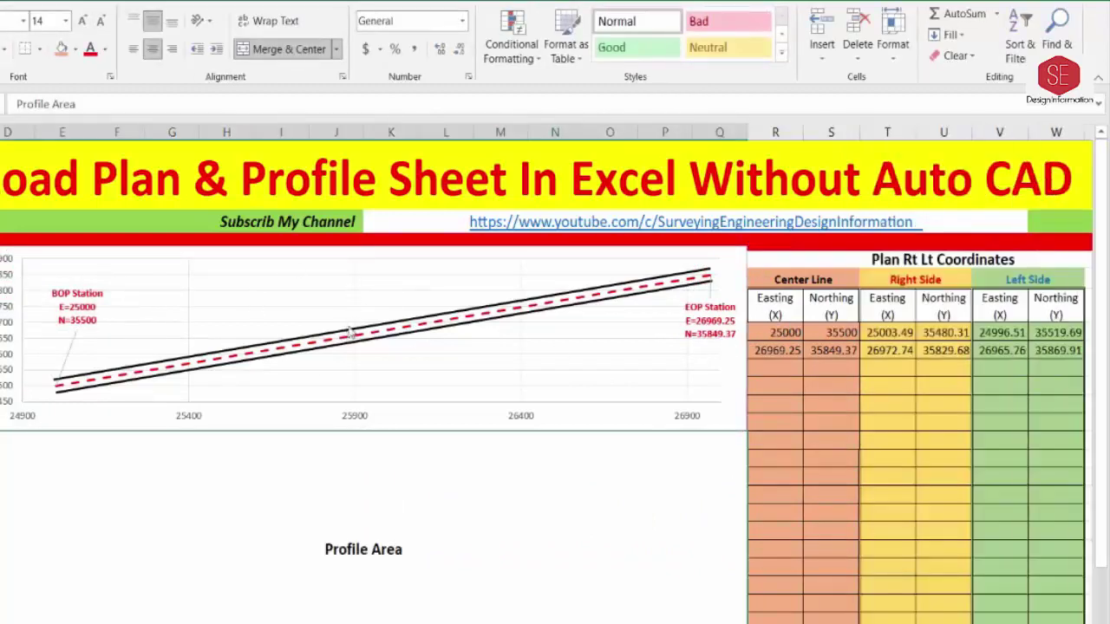
# - Turn on the Chart Title element and replace its placeholder with 'Plan Of Coordinates'
pyautogui.click(625, 329)
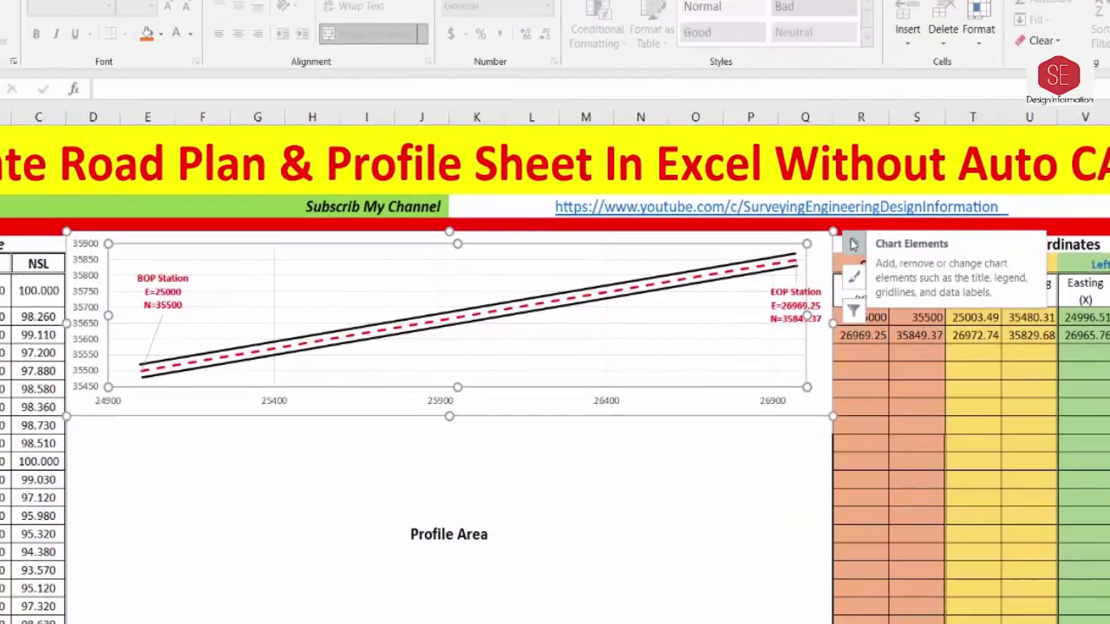
pyautogui.click(852, 244)
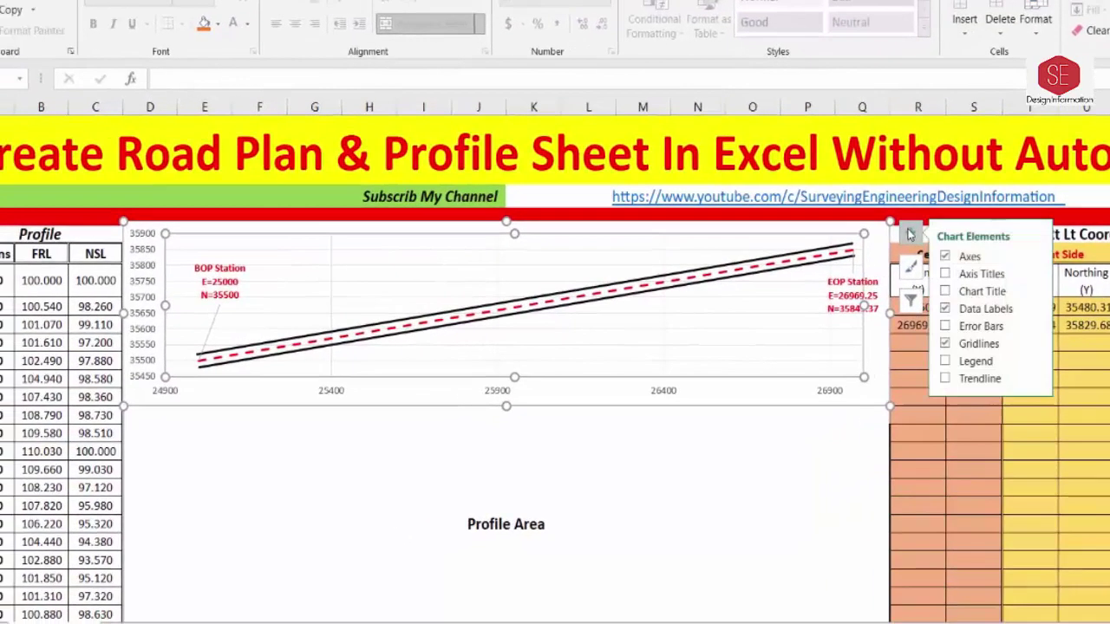
pyautogui.click(947, 274)
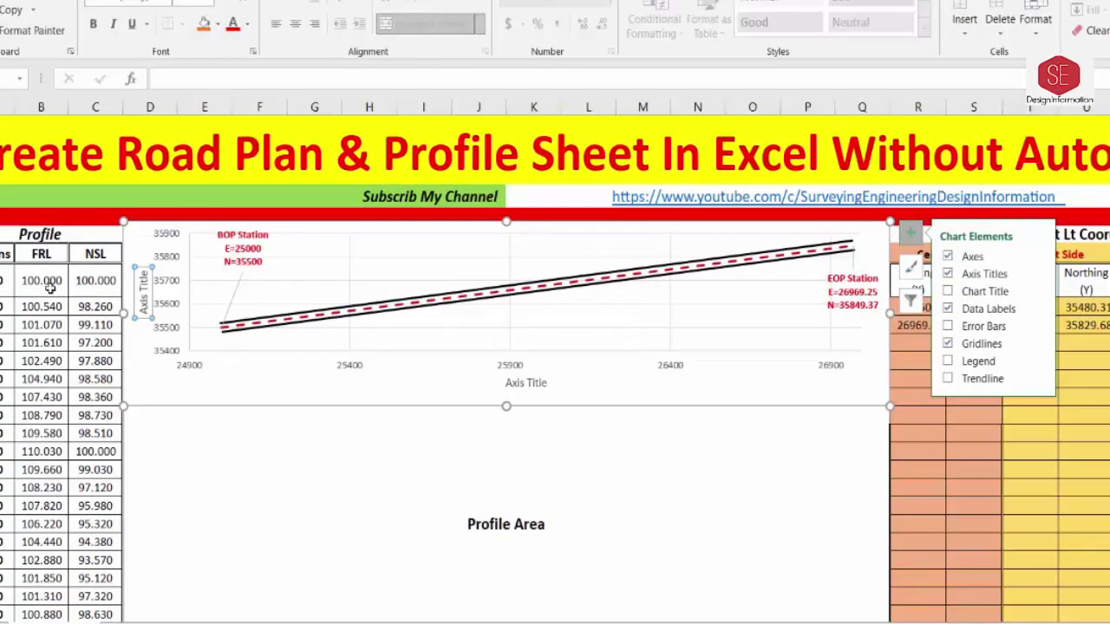
pyautogui.click(946, 274)
pyautogui.click(947, 291)
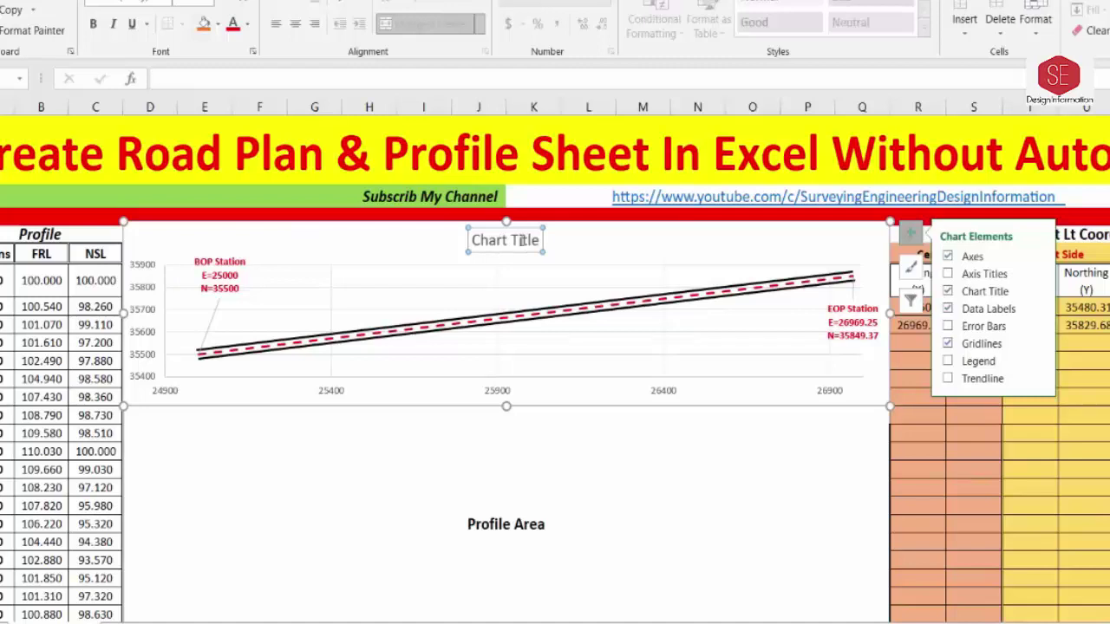
pyautogui.click(522, 241)
pyautogui.moveTo(540, 239); pyautogui.dragTo(475, 245)
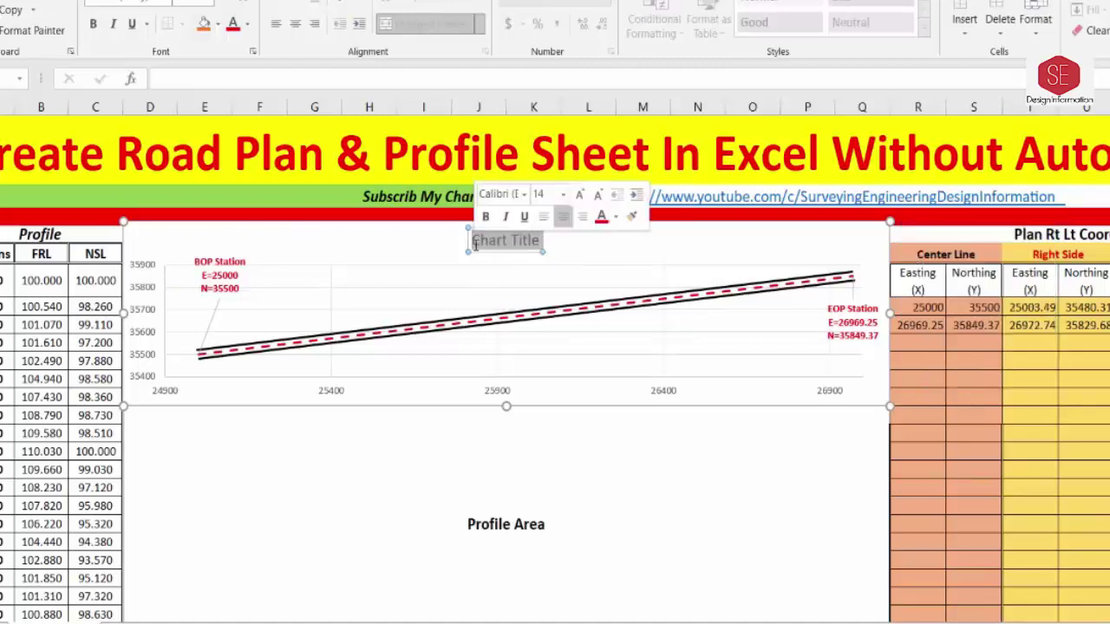
pyautogui.write('P')
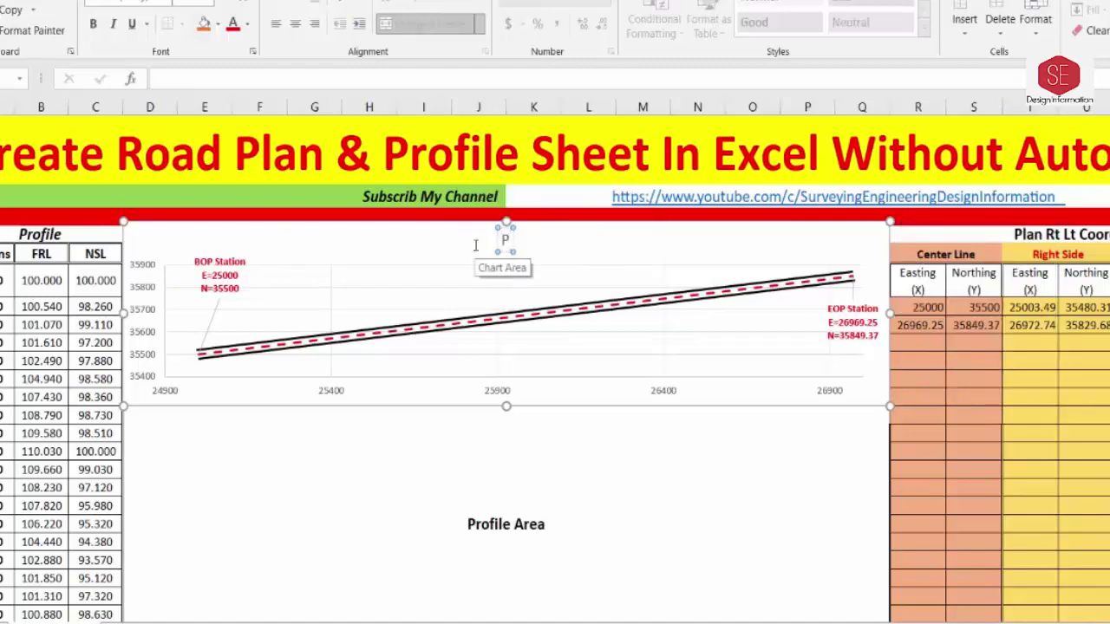
pyautogui.write('lan')
pyautogui.write(' Of Coor')
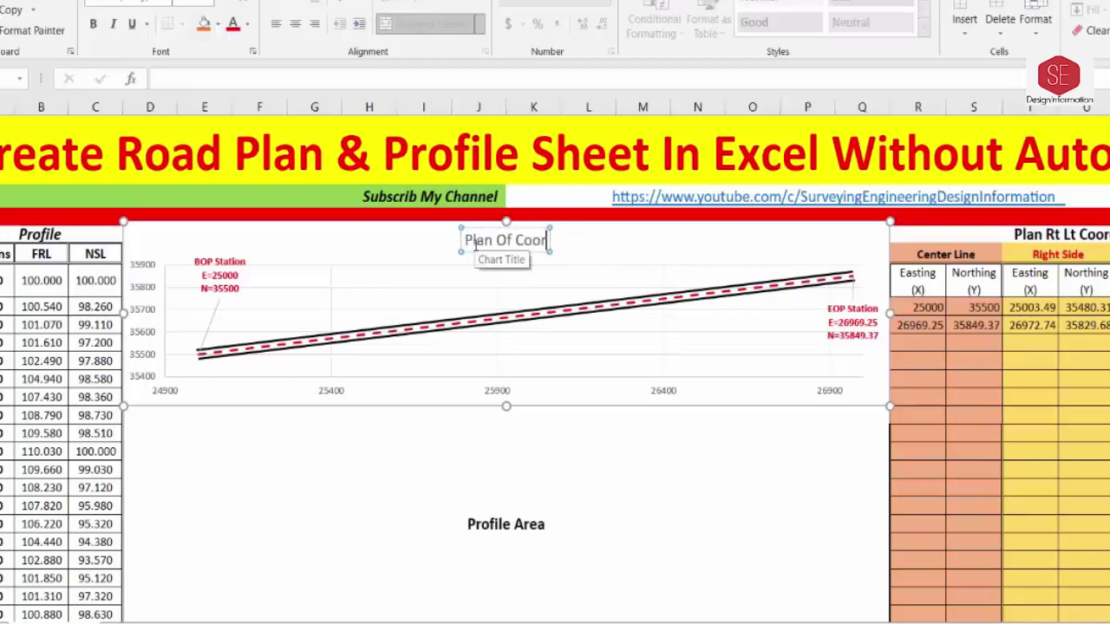
pyautogui.write('dinates')
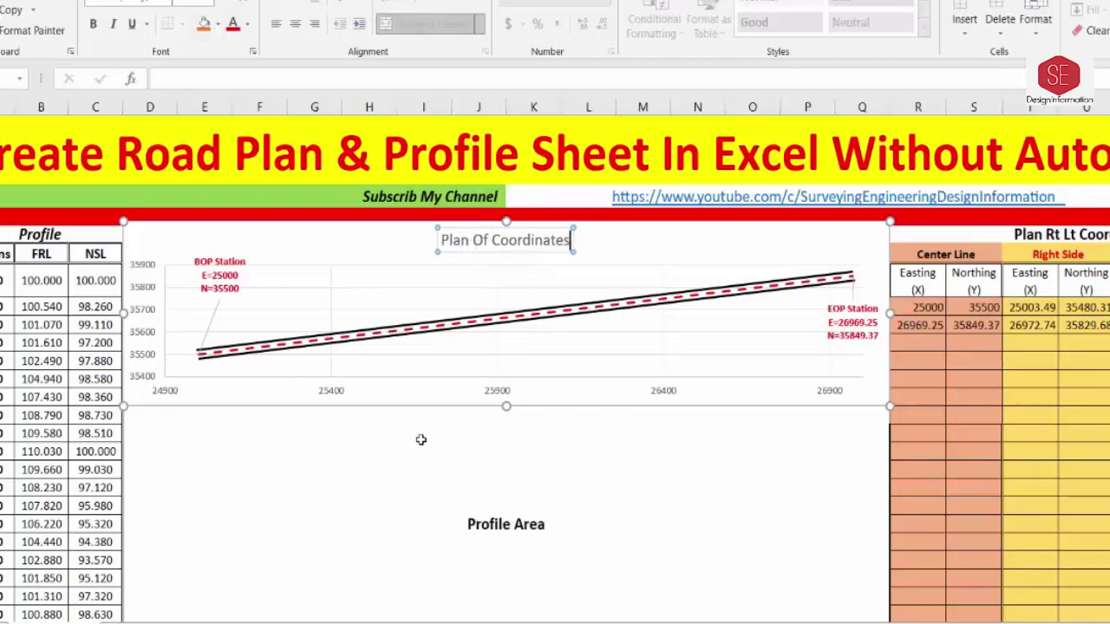
pyautogui.click(387, 501)
pyautogui.doubleClick(527, 240)
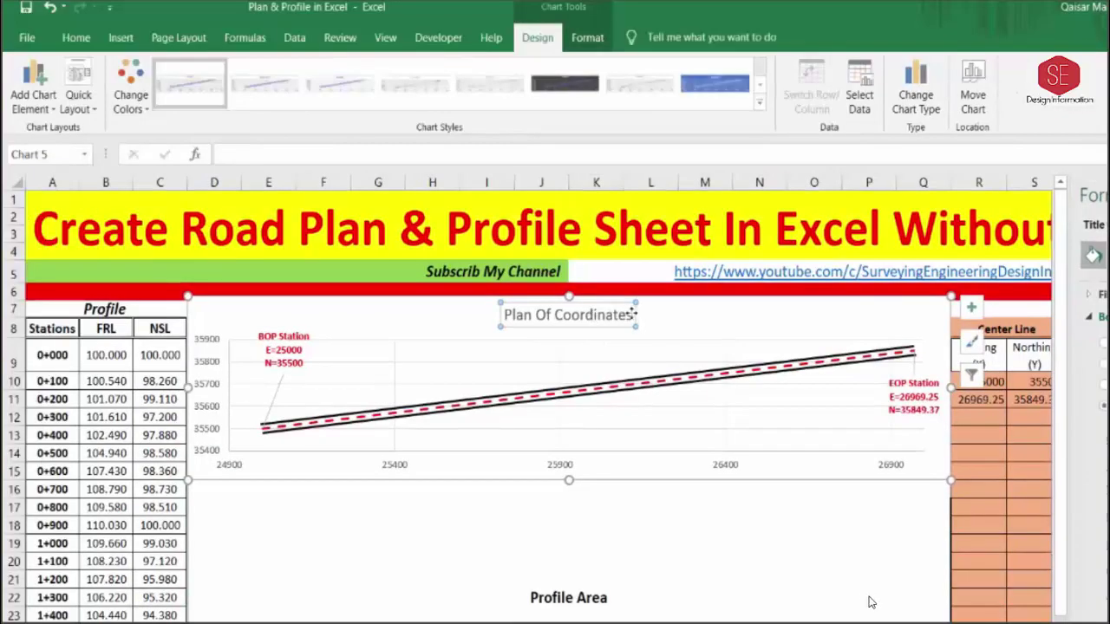
# - Format the 'Plan Of Coordinates' title as bold, dark blue, 18 pt text
pyautogui.moveTo(634, 315); pyautogui.dragTo(503, 314)
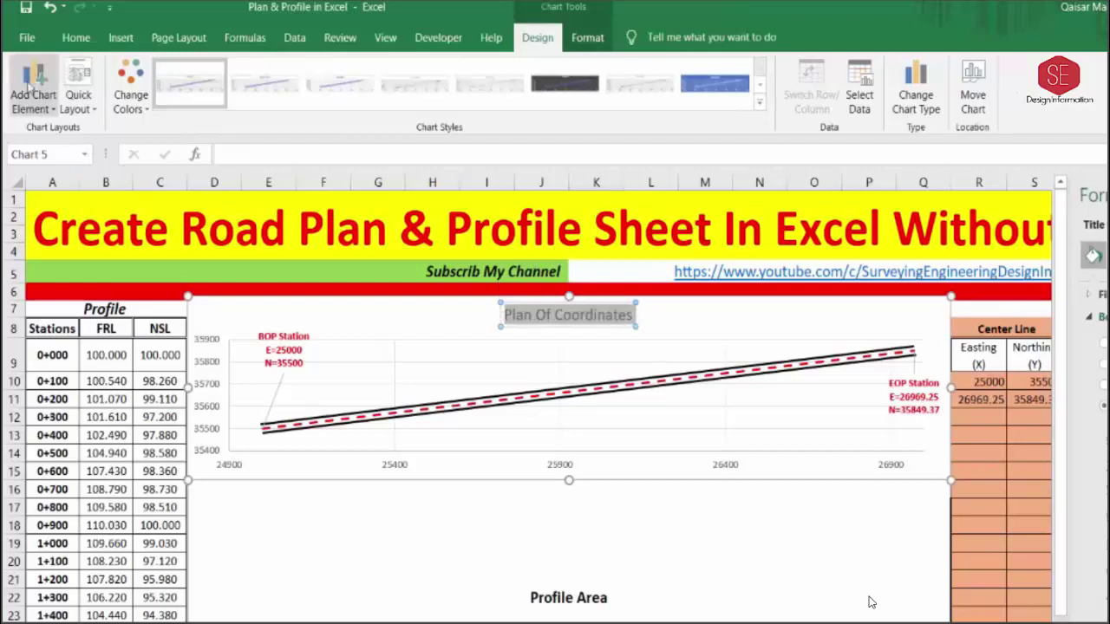
pyautogui.click(77, 38)
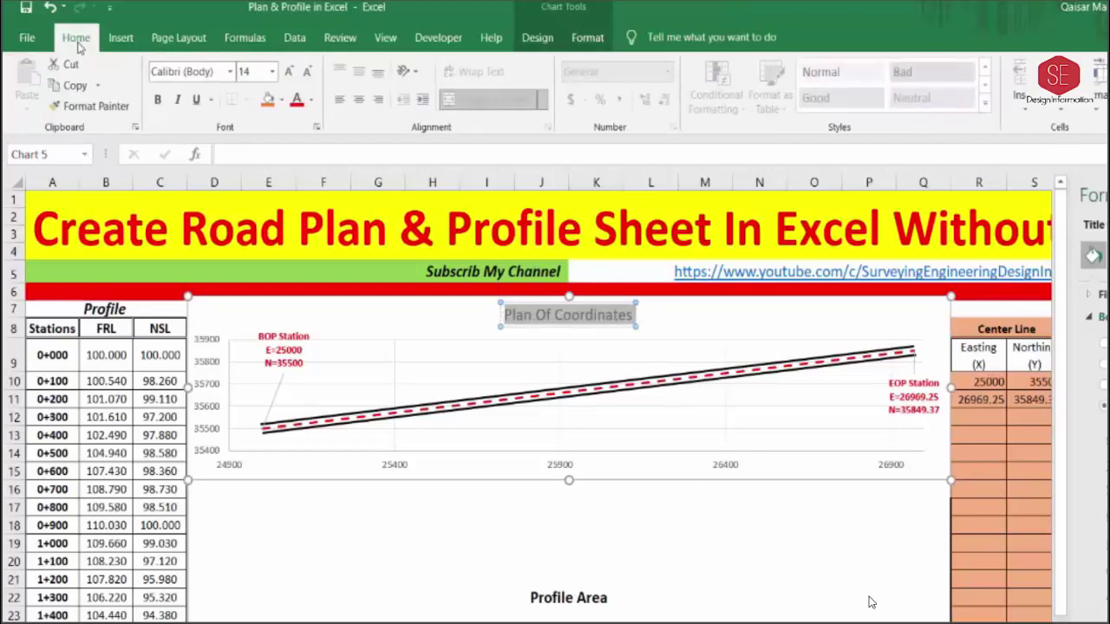
pyautogui.click(310, 100)
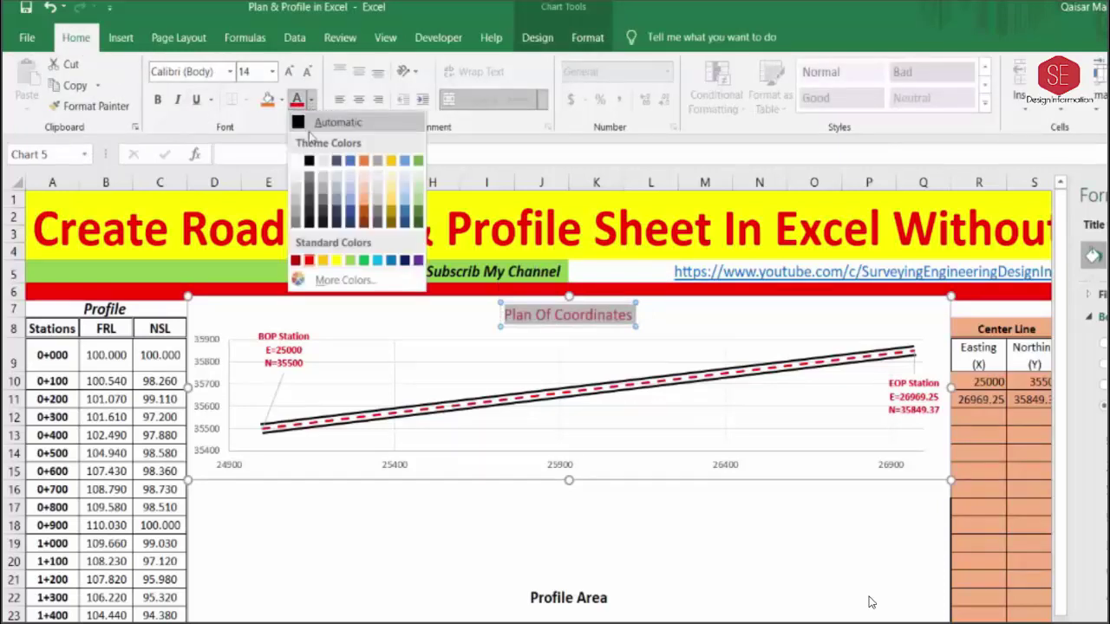
pyautogui.click(415, 260)
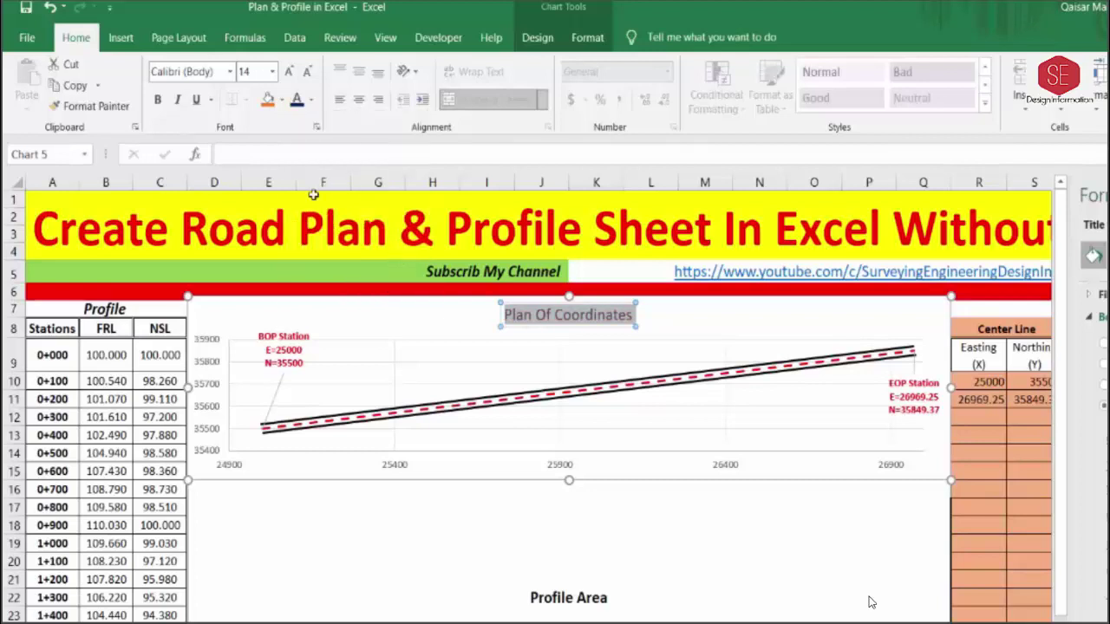
pyautogui.click(159, 99)
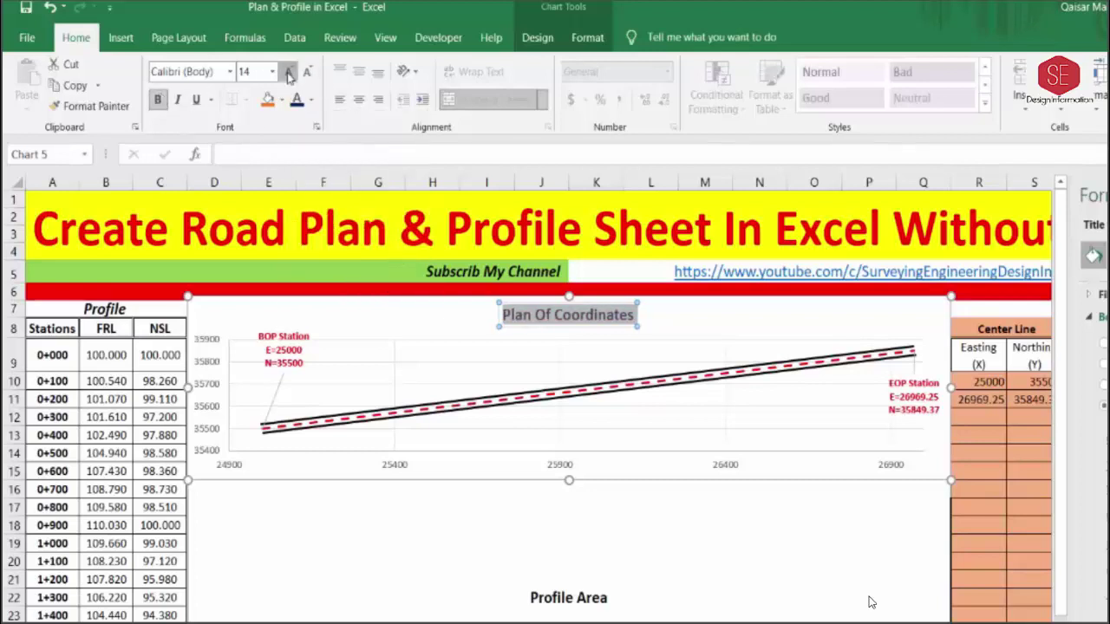
pyautogui.click(288, 71)
pyautogui.click(289, 72)
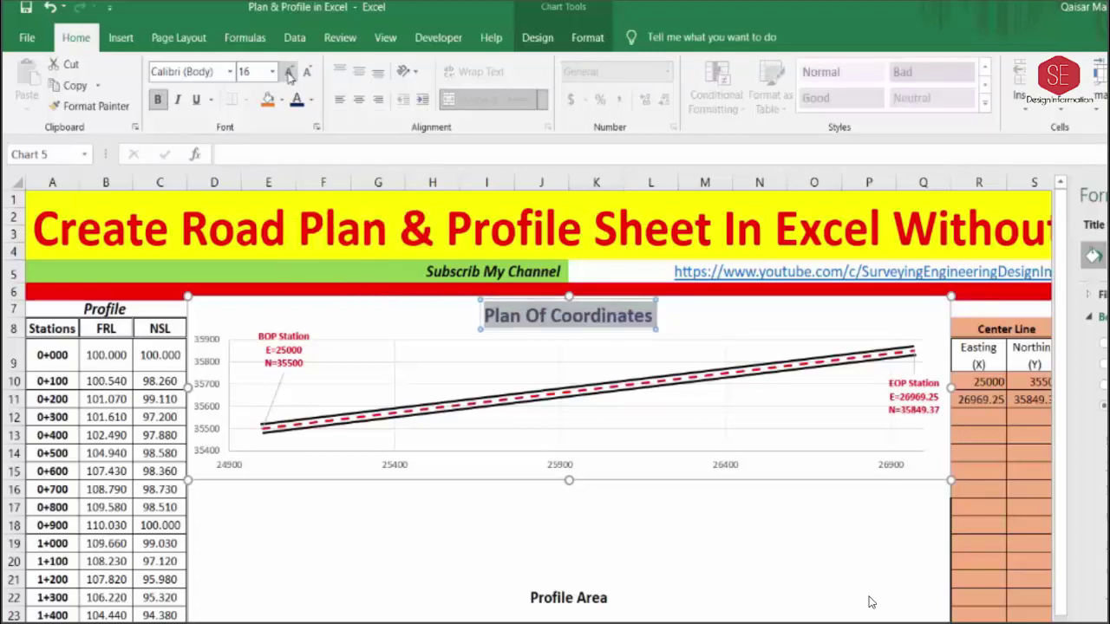
pyautogui.click(693, 552)
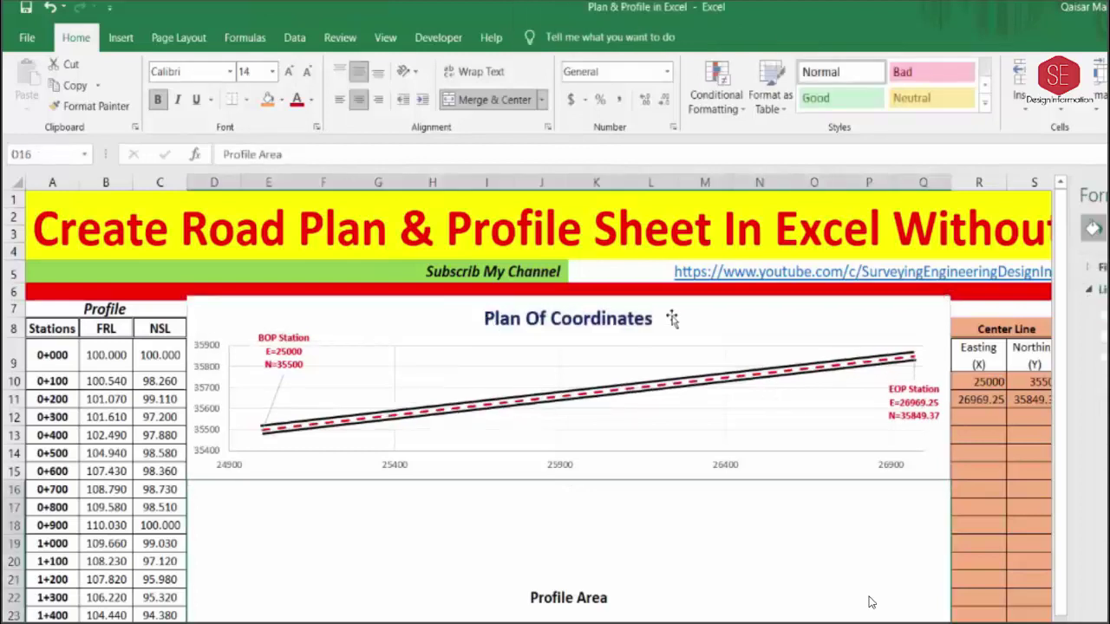
# - Move the EOP Station label to the chart's top-right corner
pyautogui.click(891, 336)
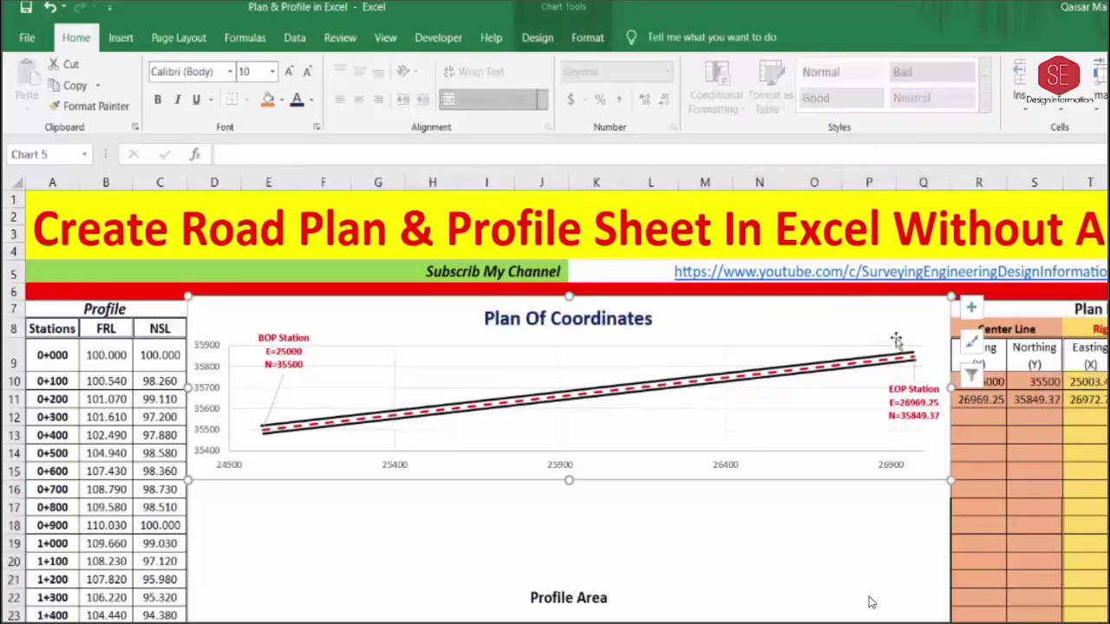
pyautogui.click(971, 309)
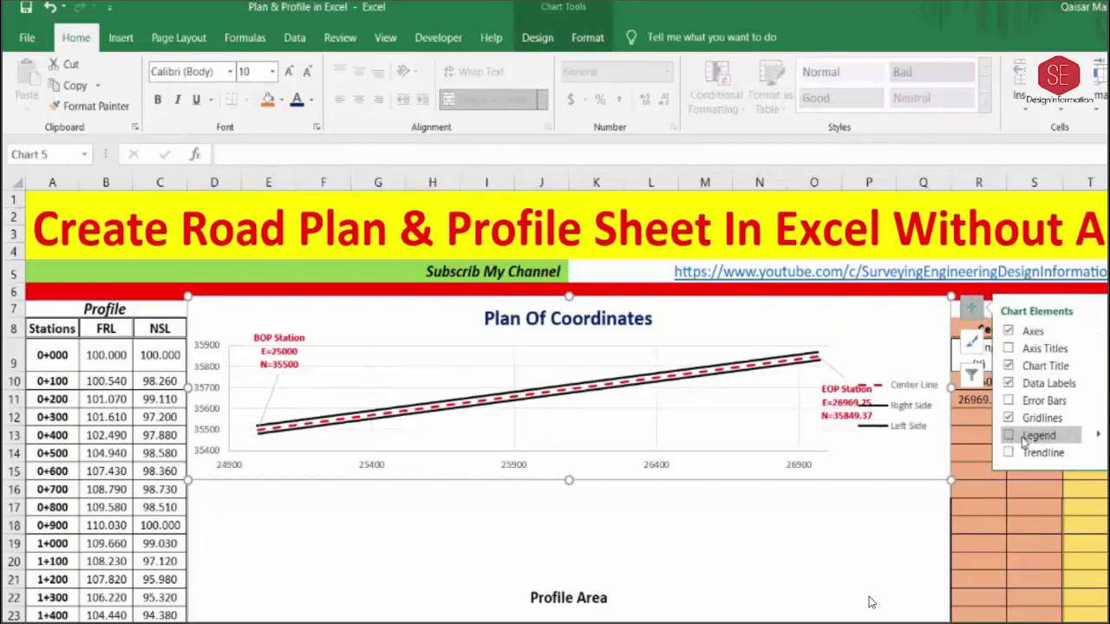
pyautogui.click(1009, 436)
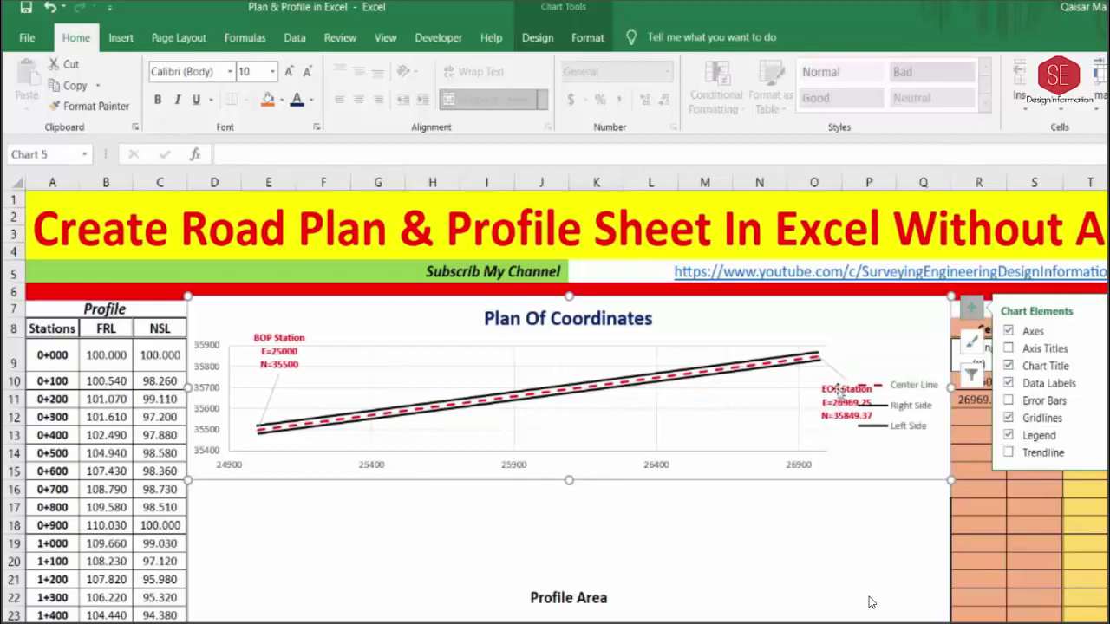
pyautogui.moveTo(834, 400); pyautogui.dragTo(875, 324)
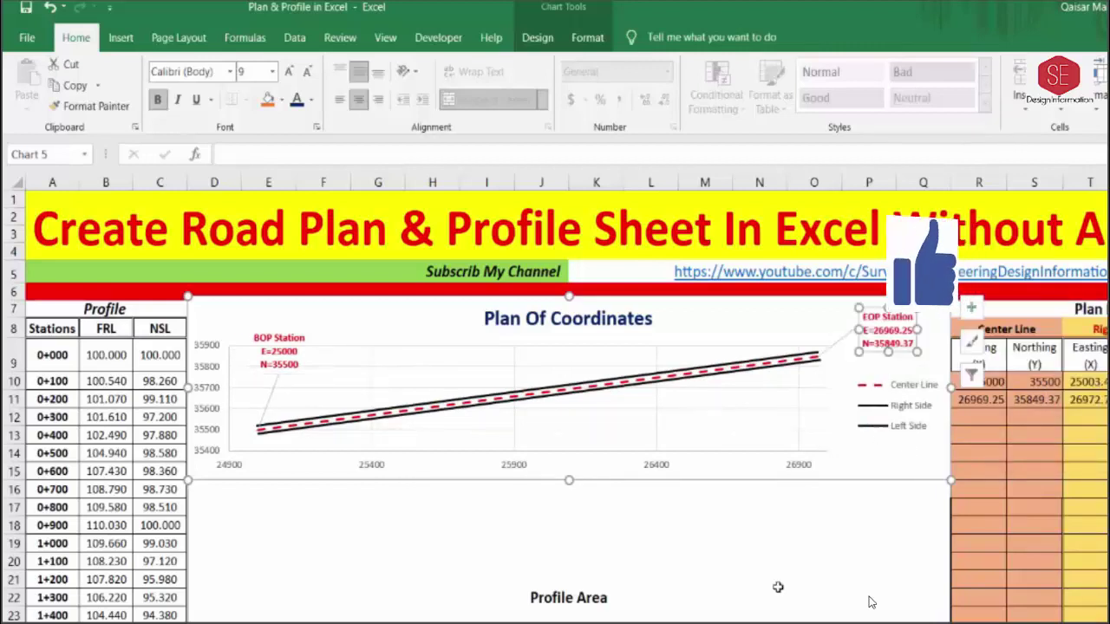
pyautogui.press('Escape')
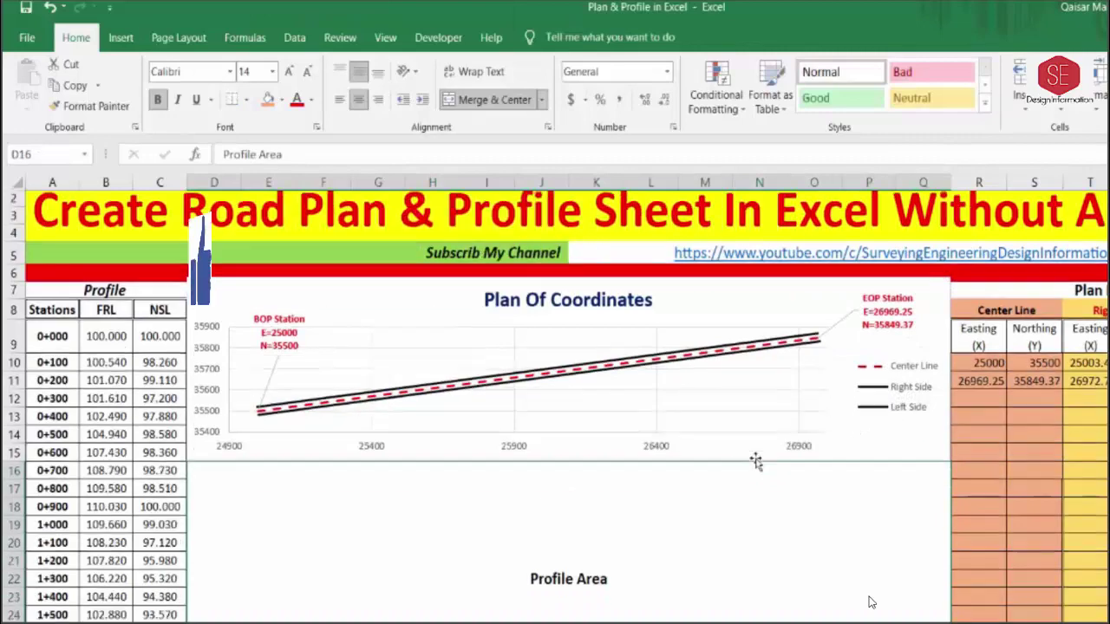
# - Remove the legend and gridlines from the plan chart
pyautogui.click(897, 404)
pyautogui.click(971, 308)
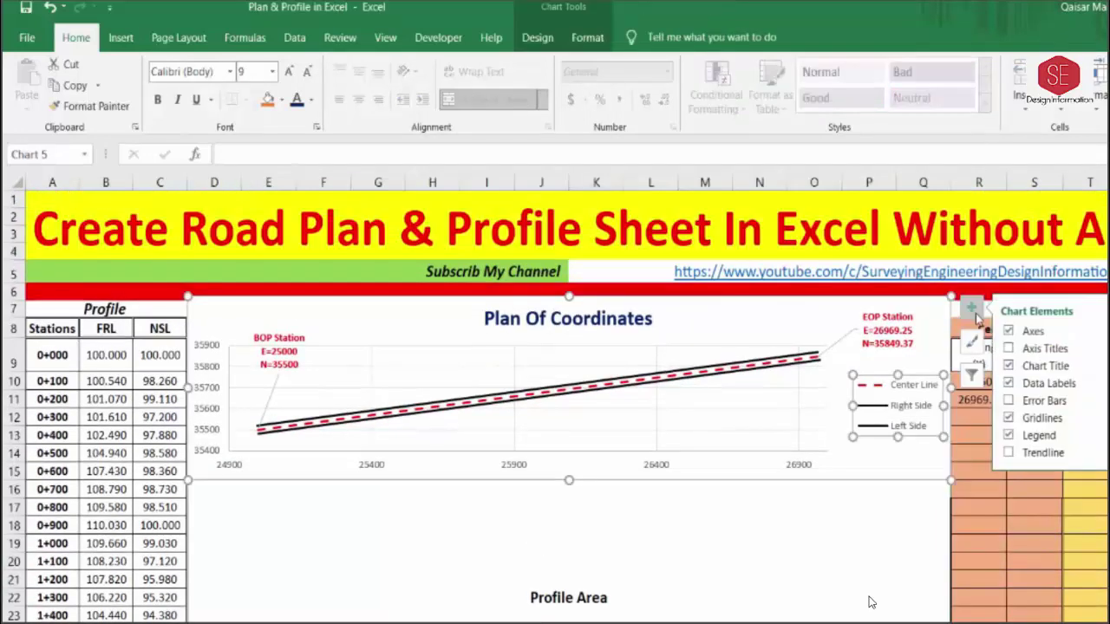
pyautogui.click(1007, 435)
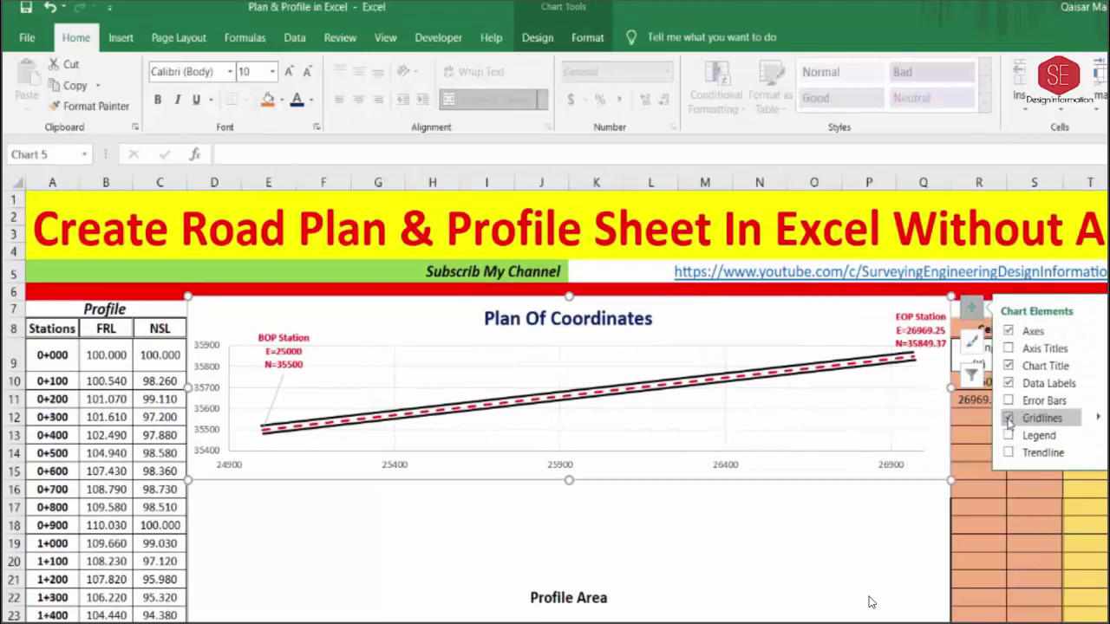
pyautogui.click(1008, 417)
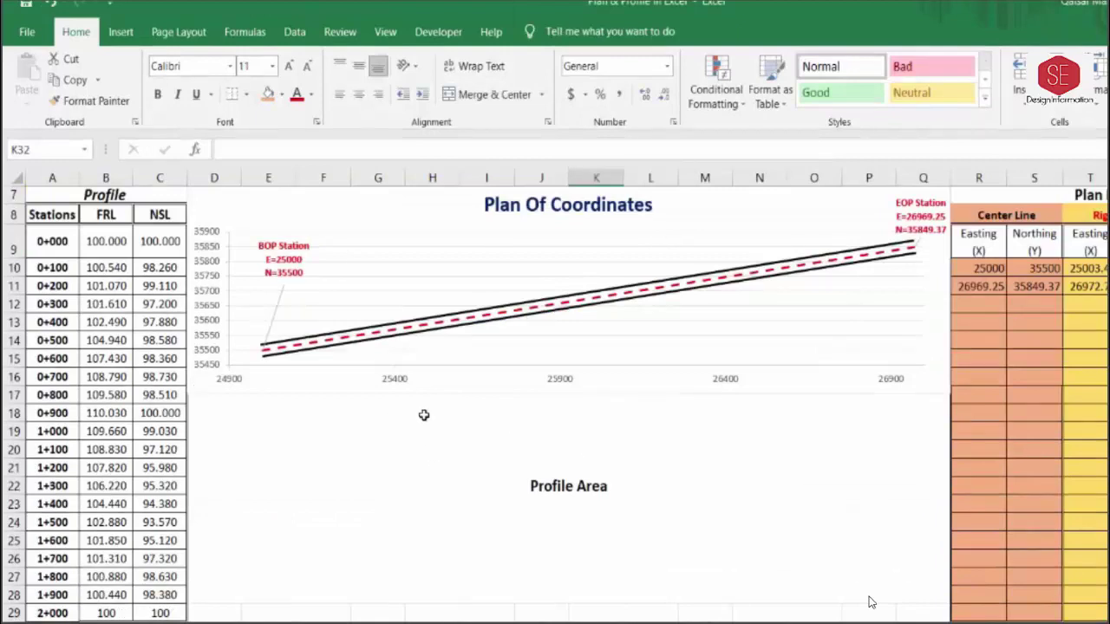
# - Select the FRL and NSL values from B9 down and bring up the Insert Line or Area Chart types
pyautogui.click(589, 482)
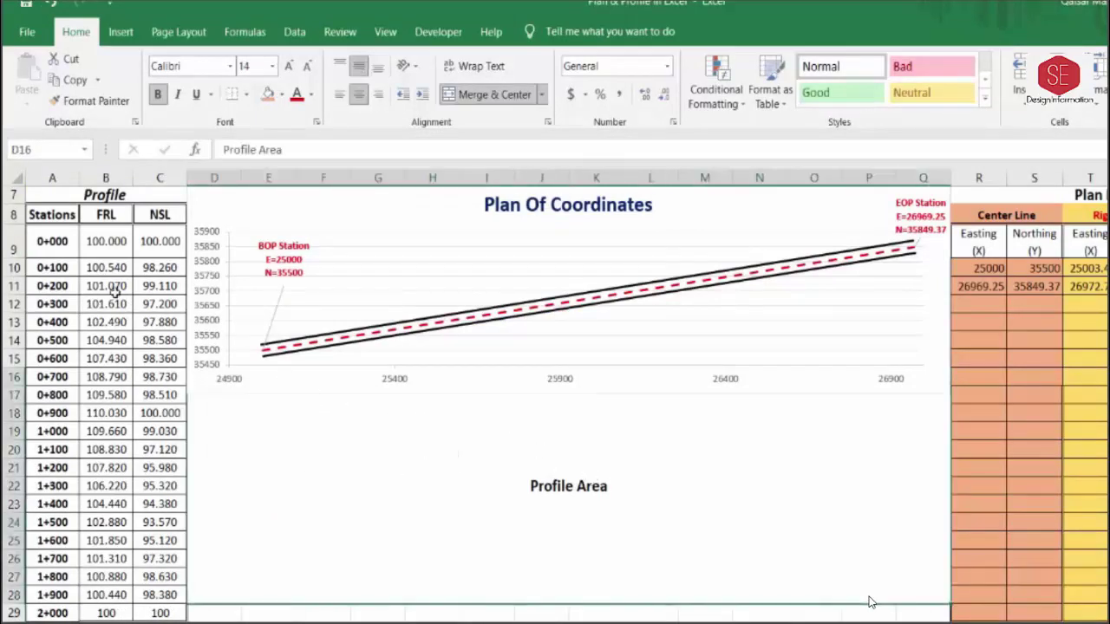
pyautogui.moveTo(105, 214); pyautogui.dragTo(159, 214)
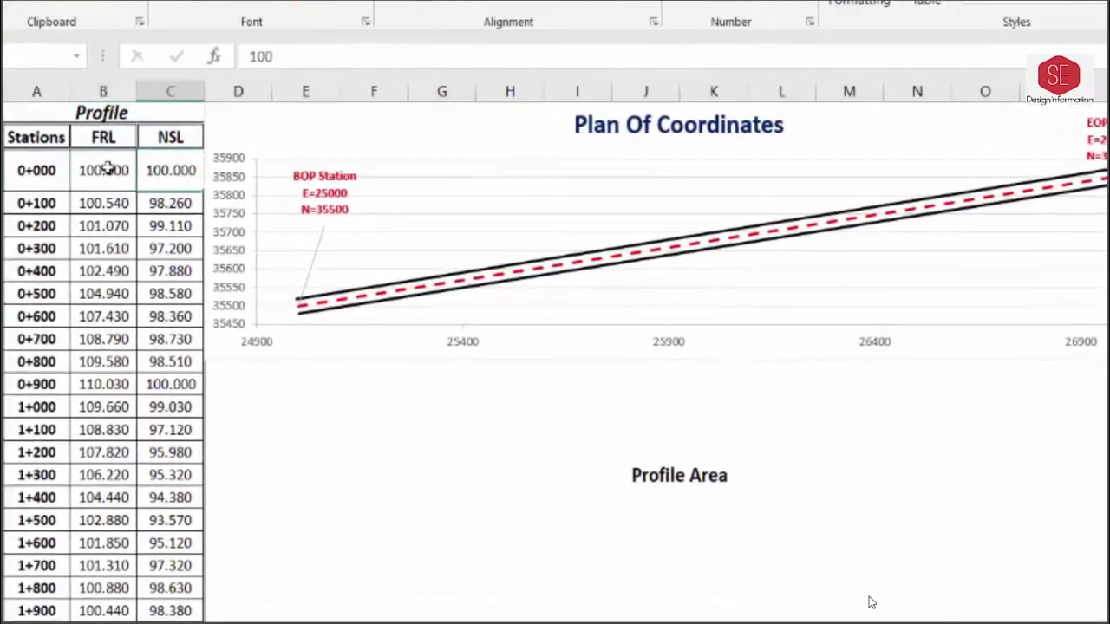
pyautogui.moveTo(102, 234); pyautogui.dragTo(163, 238)
pyautogui.moveTo(108, 170)
pyautogui.mouseDown()
pyautogui.moveTo(163, 500)
pyautogui.moveTo(162, 611)
pyautogui.mouseUp()
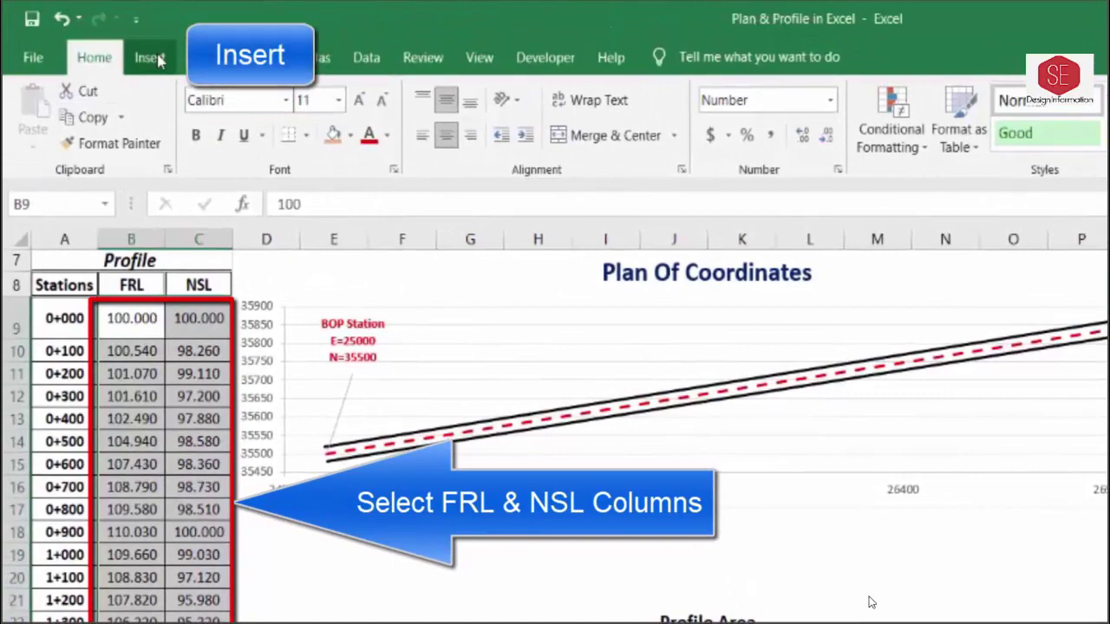
pyautogui.click(156, 57)
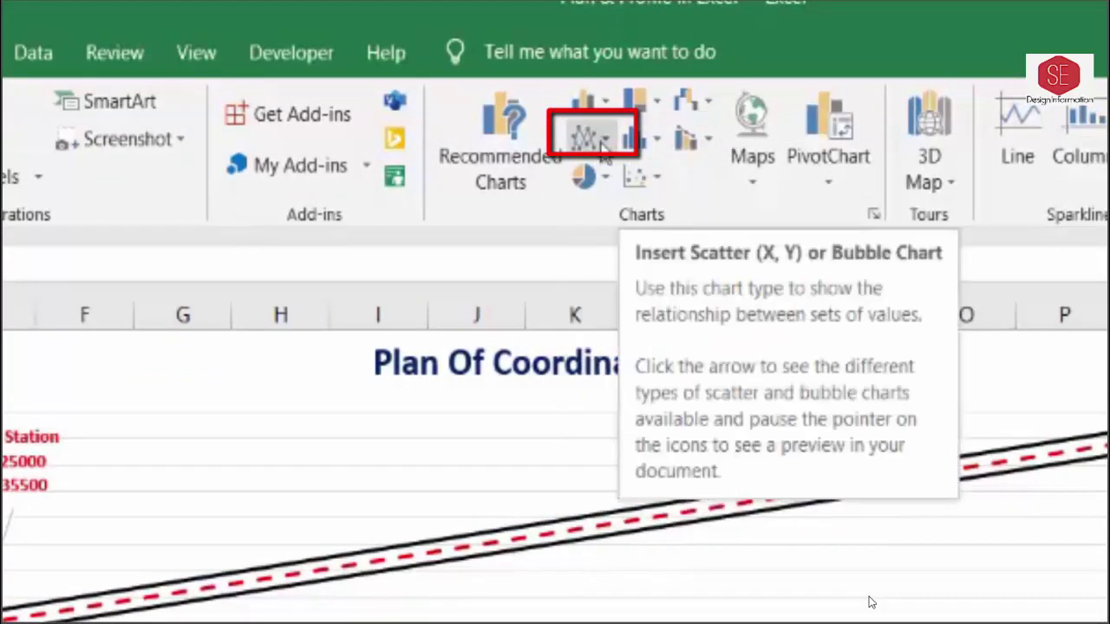
pyautogui.click(604, 145)
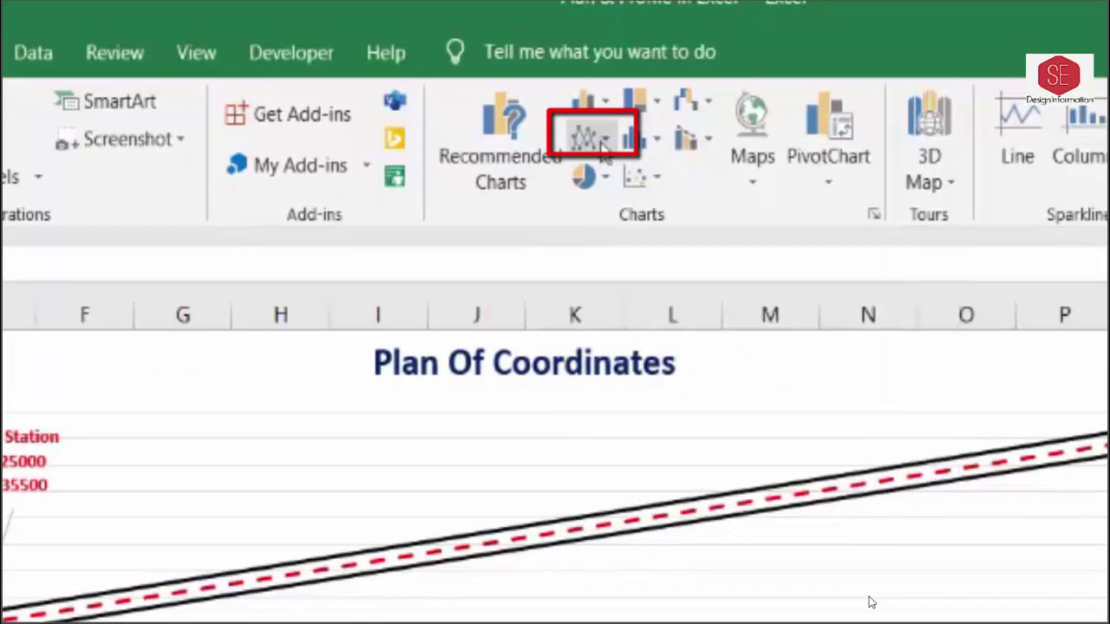
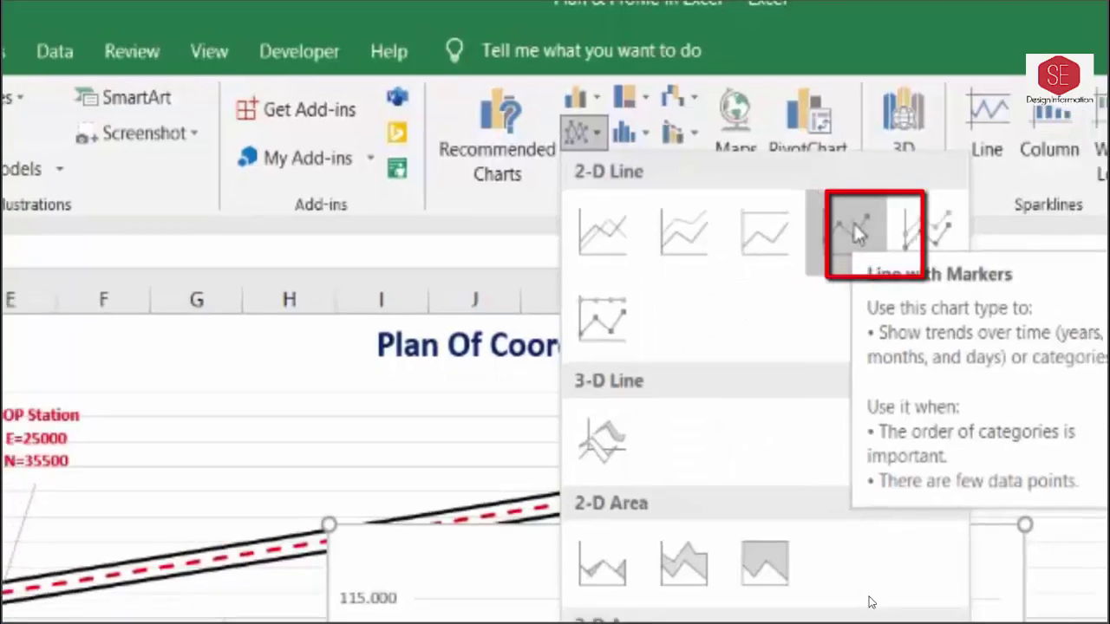
# - Insert a line-with-markers chart of FRL and NSL levels and widen it to line up under the plan chart
pyautogui.click(877, 233)
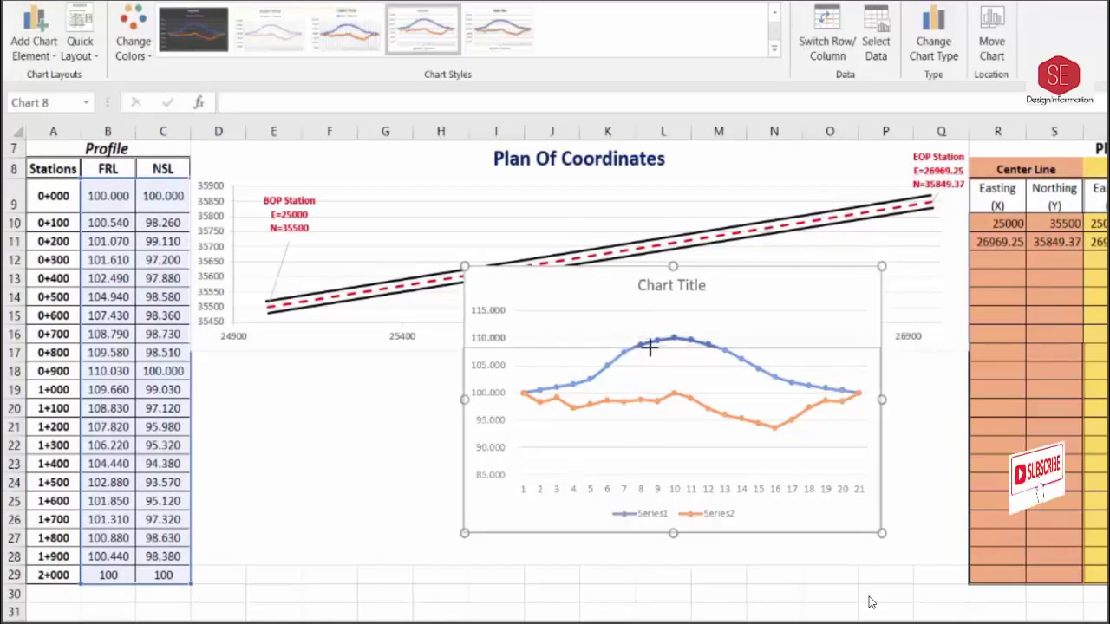
pyautogui.moveTo(650, 347); pyautogui.dragTo(649, 349)
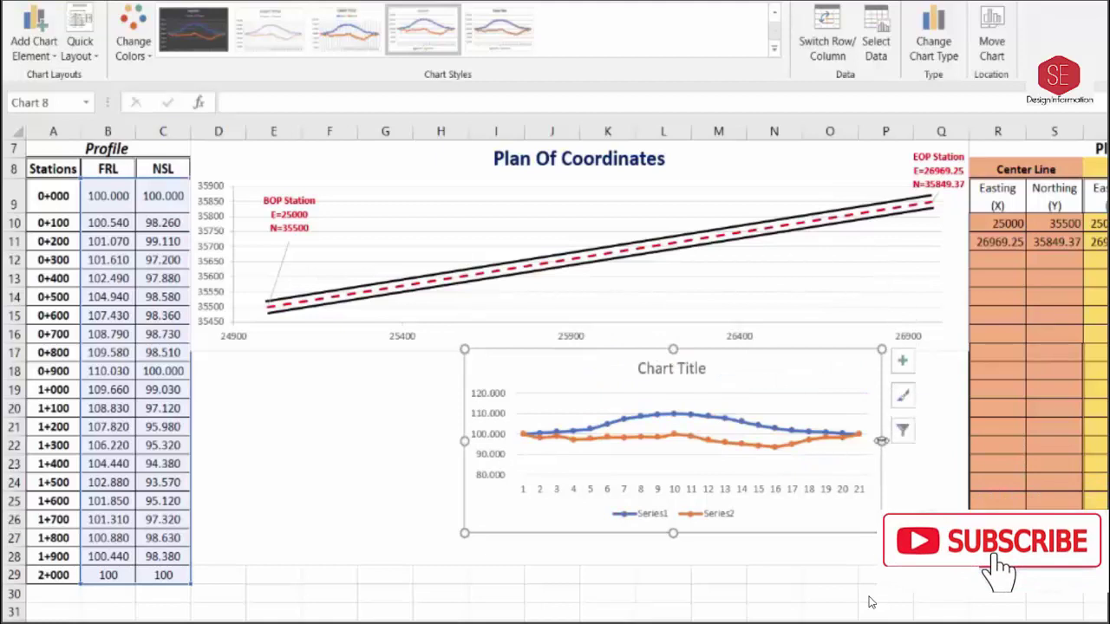
pyautogui.moveTo(880, 440); pyautogui.dragTo(966, 441)
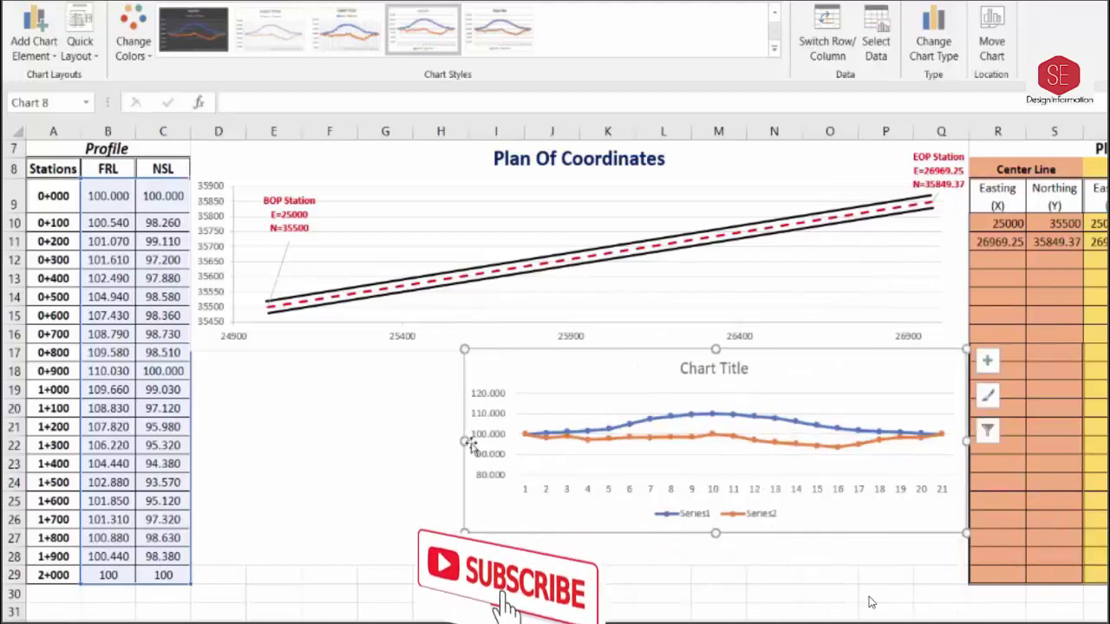
pyautogui.moveTo(465, 442); pyautogui.dragTo(193, 463)
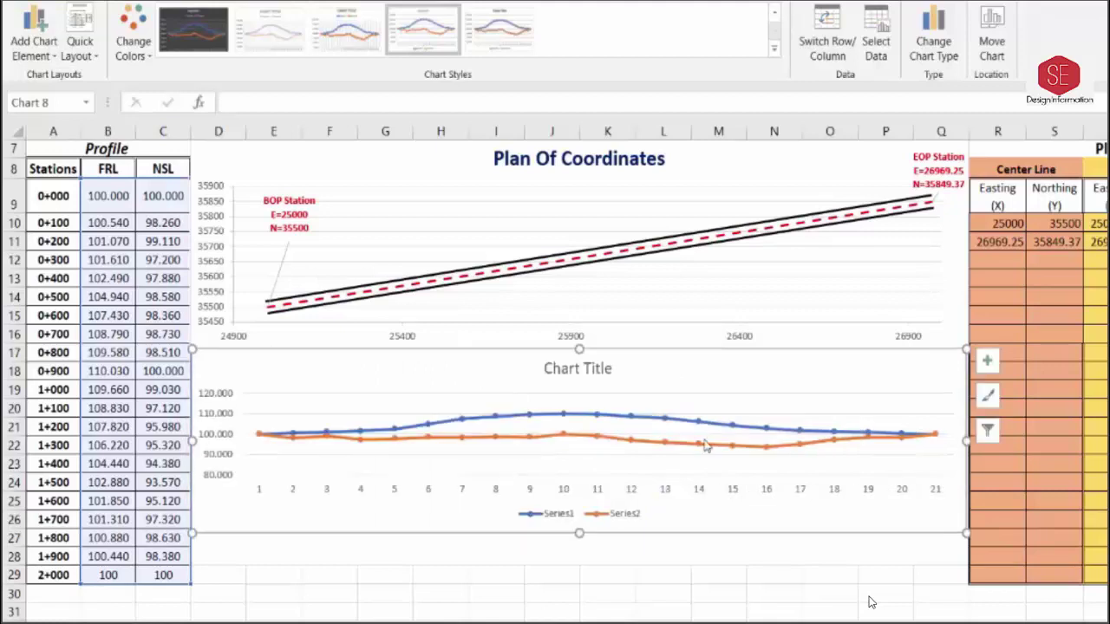
# - Adjust the profile chart's height so its bottom ends at row 29
pyautogui.moveTo(579, 534); pyautogui.dragTo(582, 569)
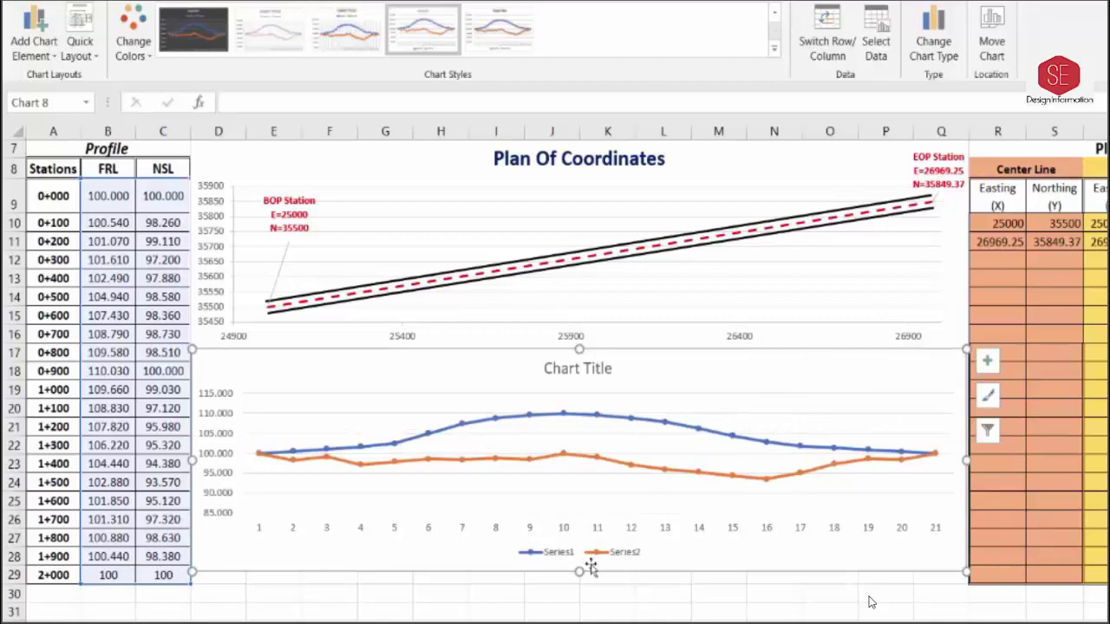
pyautogui.moveTo(579, 569); pyautogui.dragTo(579, 473)
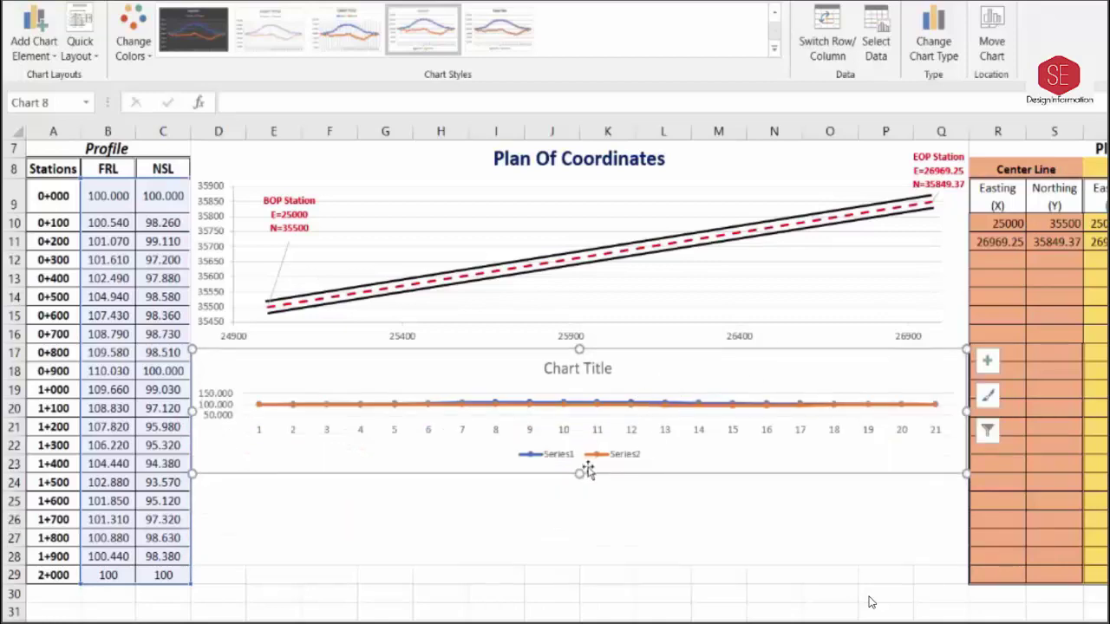
pyautogui.moveTo(579, 472); pyautogui.dragTo(579, 617)
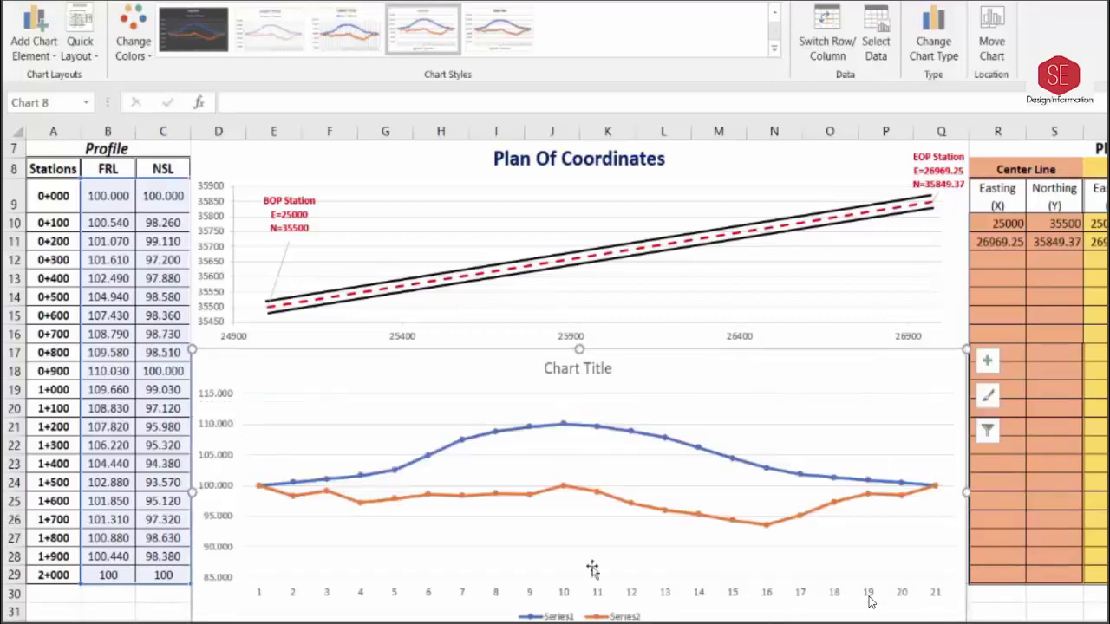
pyautogui.scroll(-1, 719, 374)
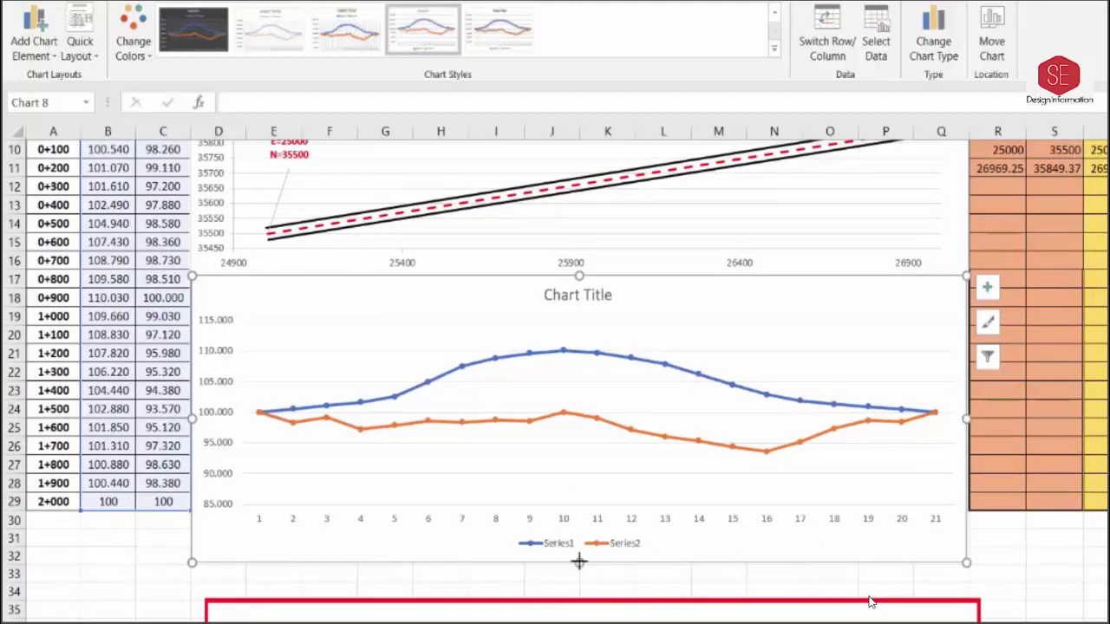
pyautogui.moveTo(579, 562); pyautogui.dragTo(601, 497)
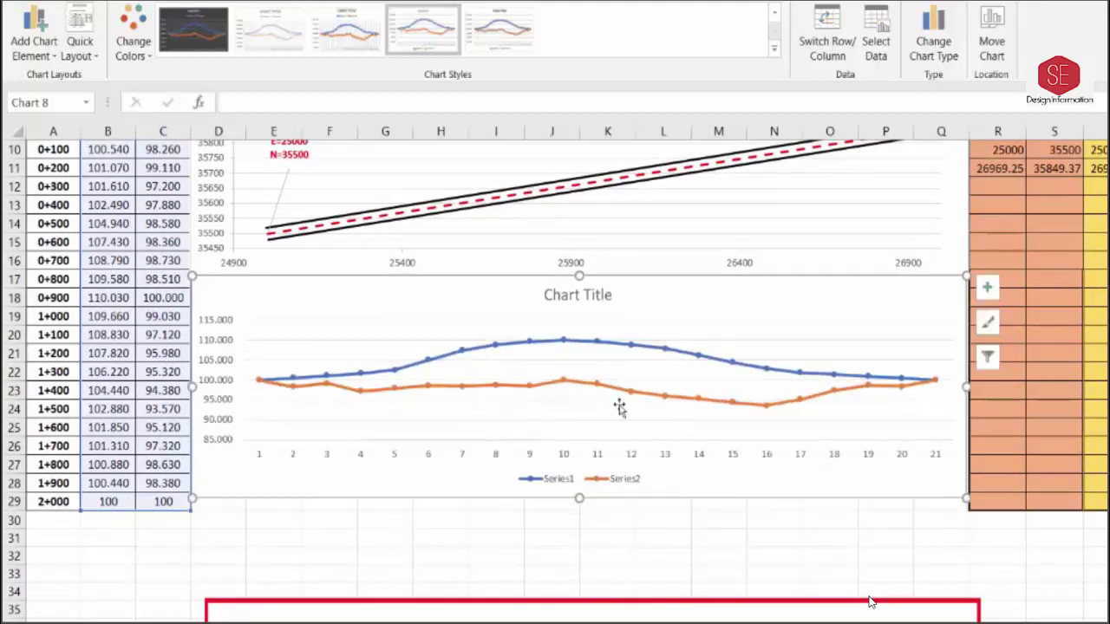
pyautogui.click(636, 523)
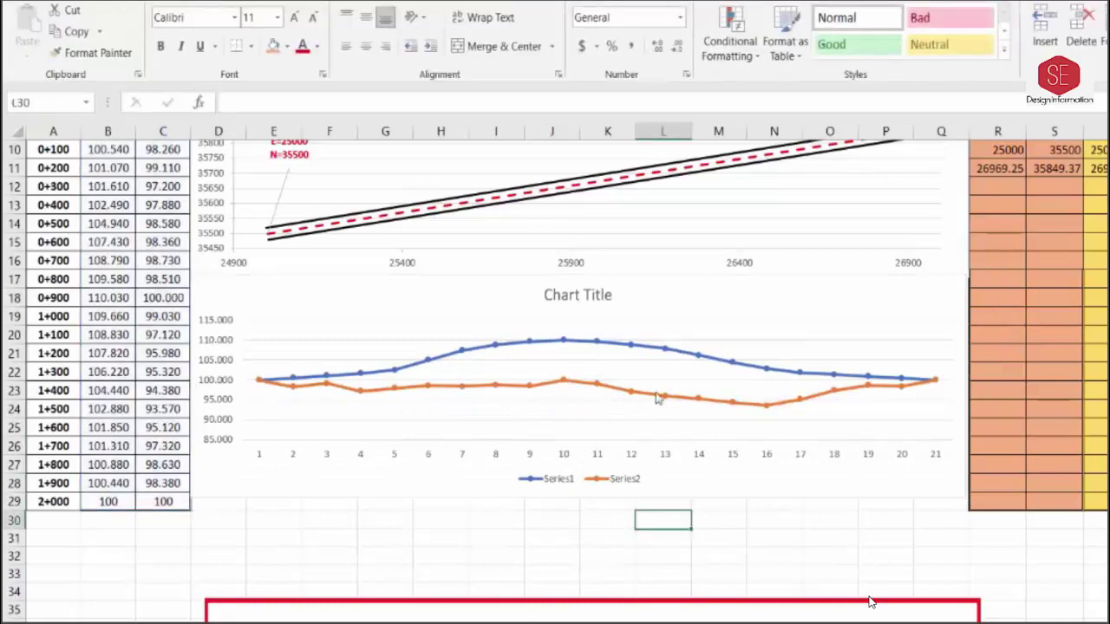
# - Clean up the profile chart by selecting its NSL line, then its legend, then the FRL line
pyautogui.click(571, 351)
pyautogui.scroll(3, 361, 432)
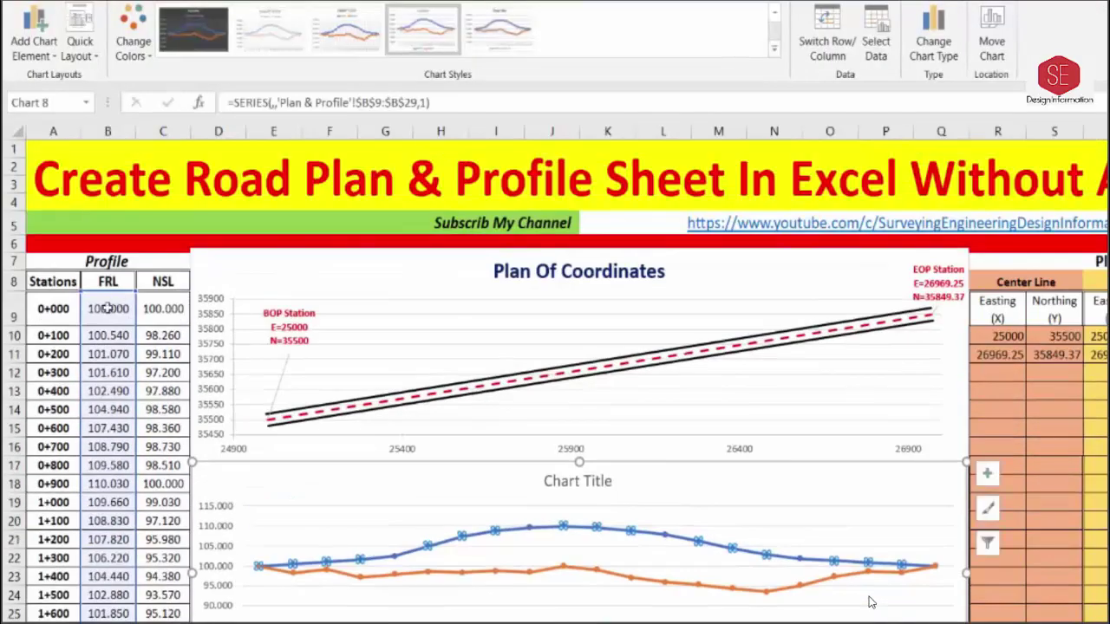
pyautogui.scroll(-1, 97, 364)
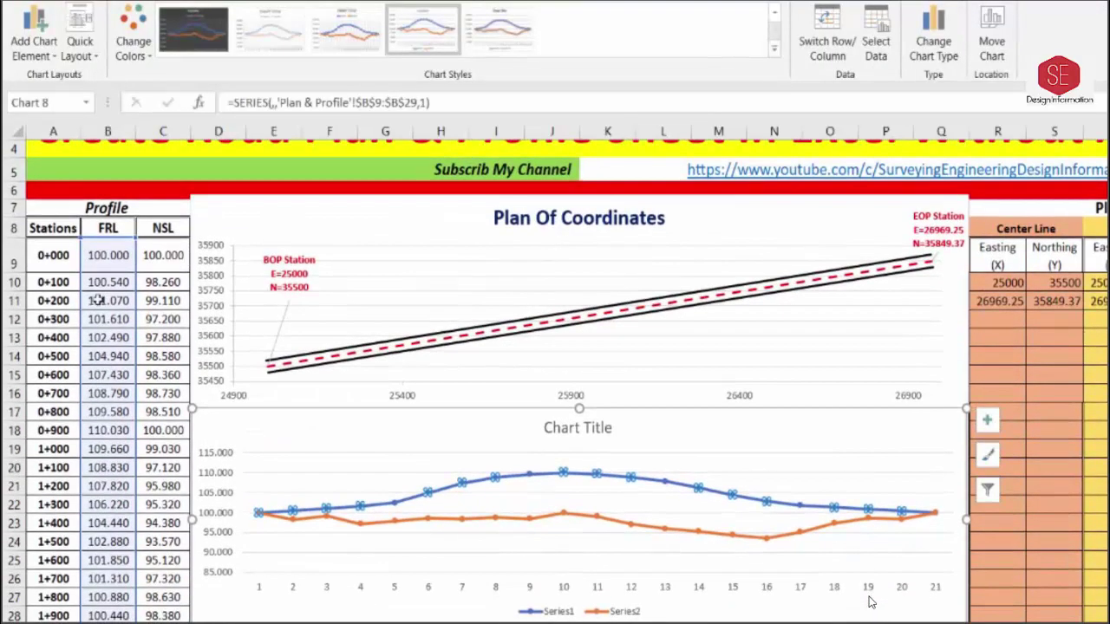
pyautogui.click(375, 525)
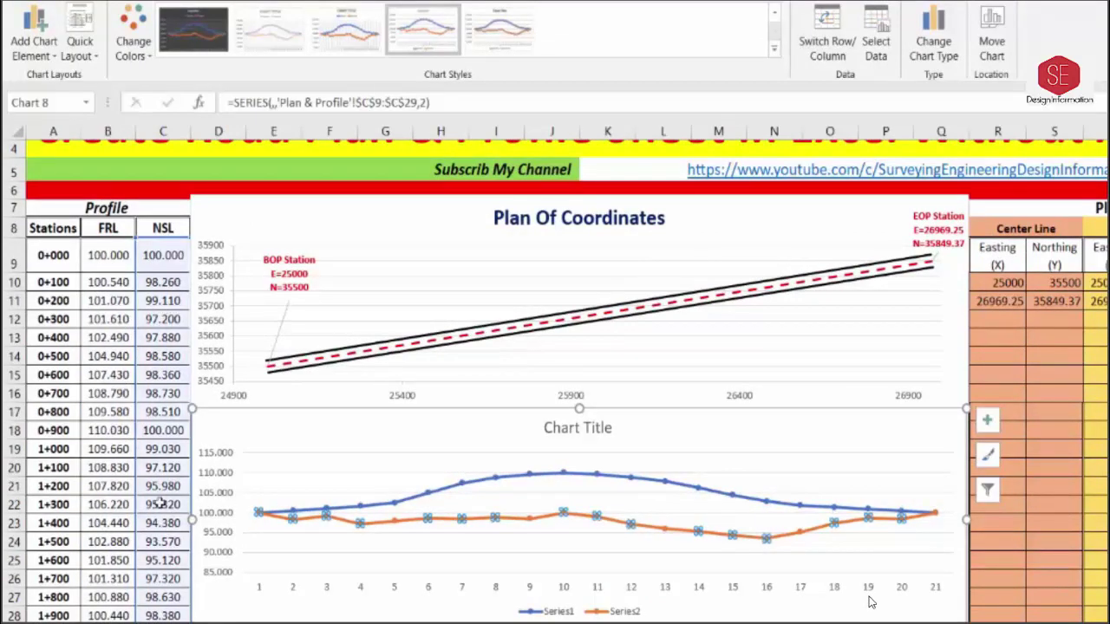
pyautogui.scroll(-1, 653, 435)
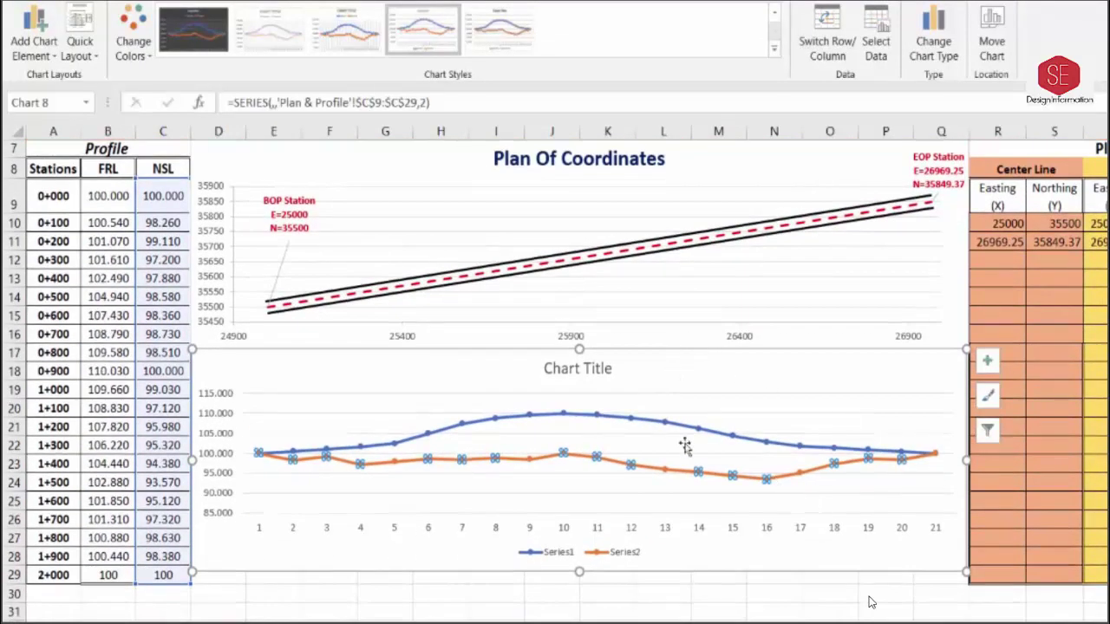
pyautogui.click(755, 604)
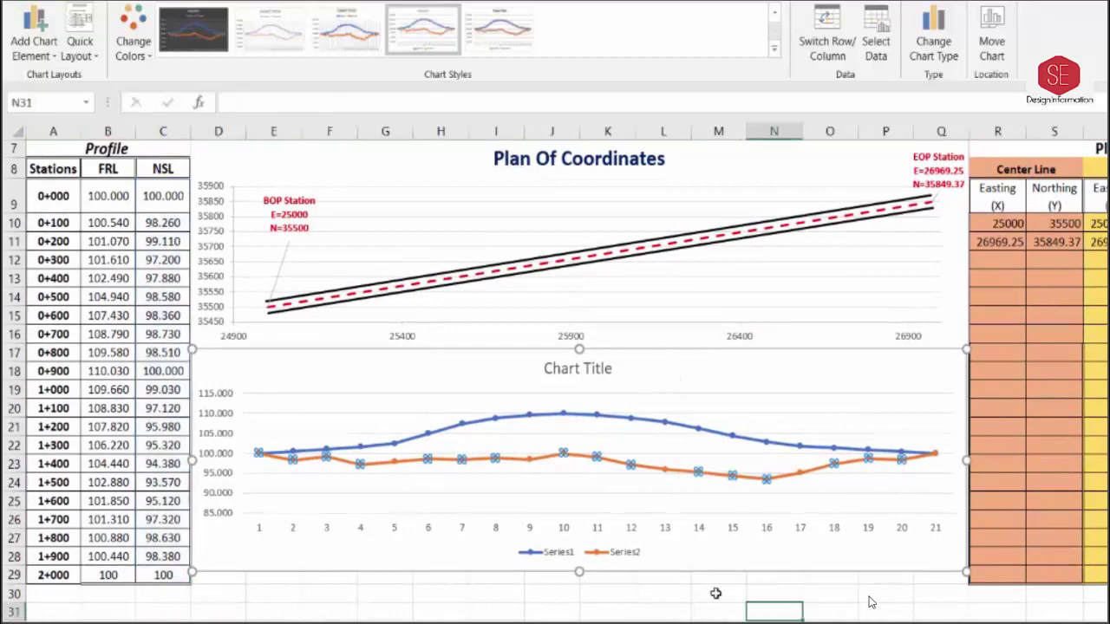
pyautogui.click(619, 552)
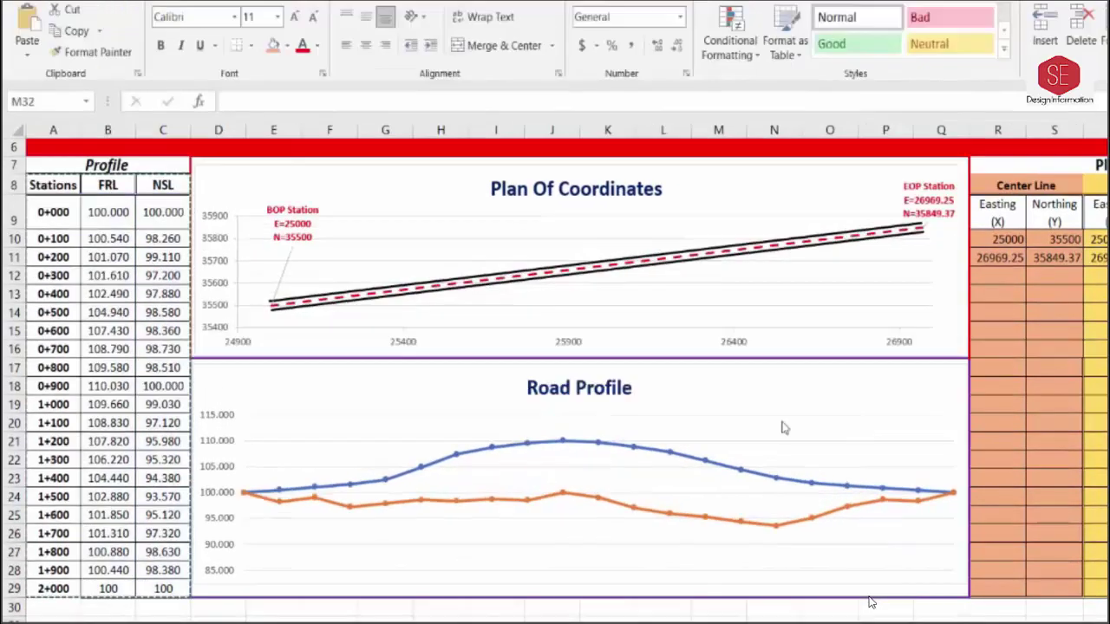
pyautogui.click(730, 464)
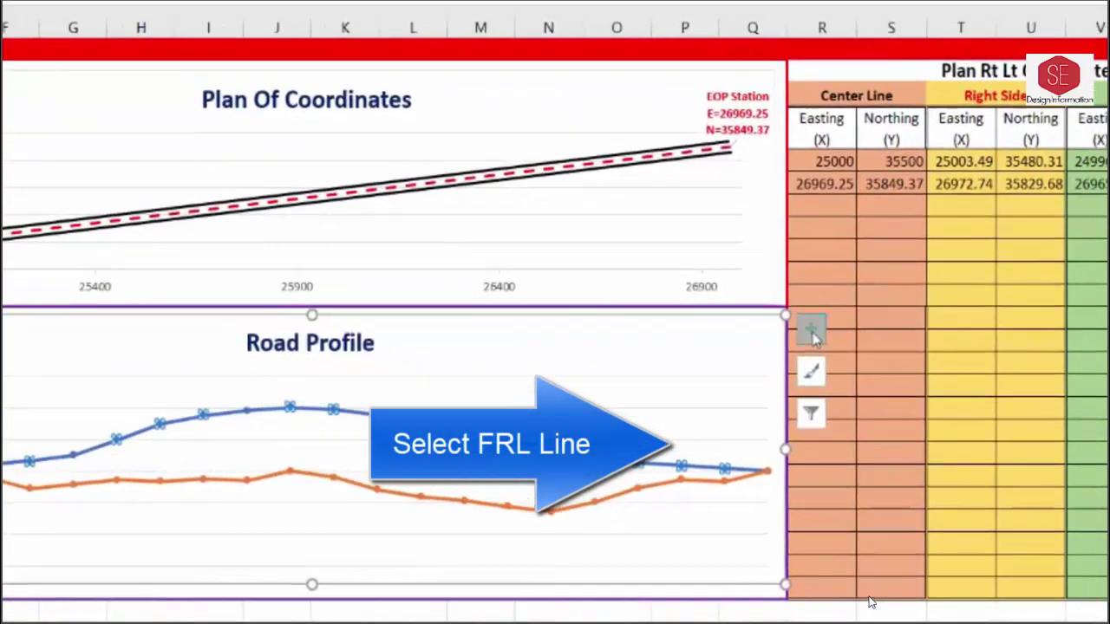
# - Add data labels to the FRL series, positioned above the line
pyautogui.click(813, 334)
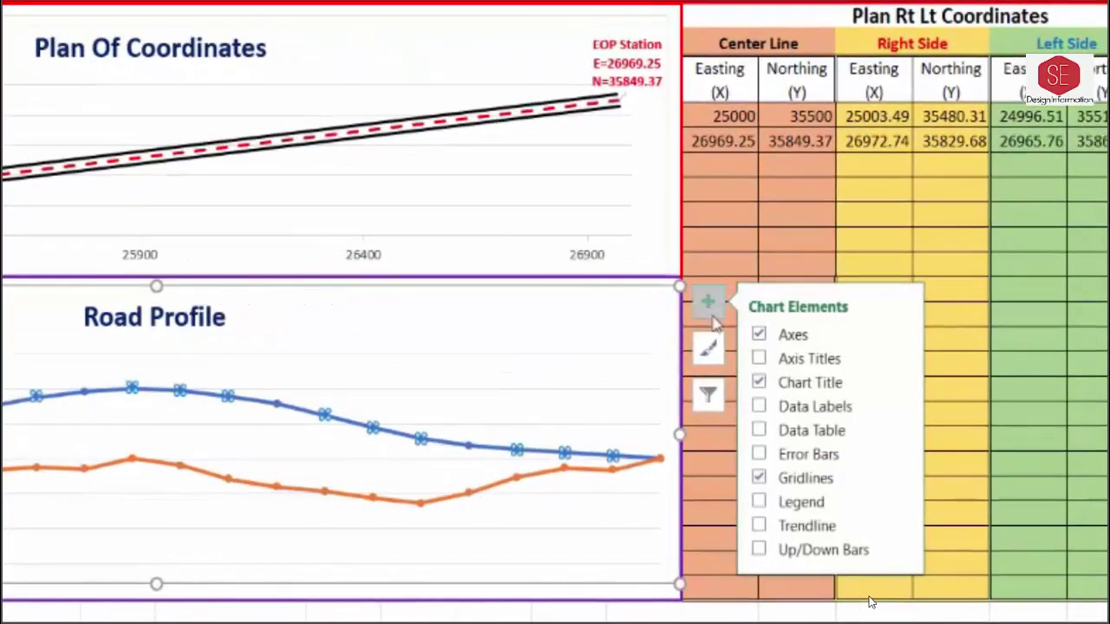
pyautogui.click(759, 407)
pyautogui.click(760, 407)
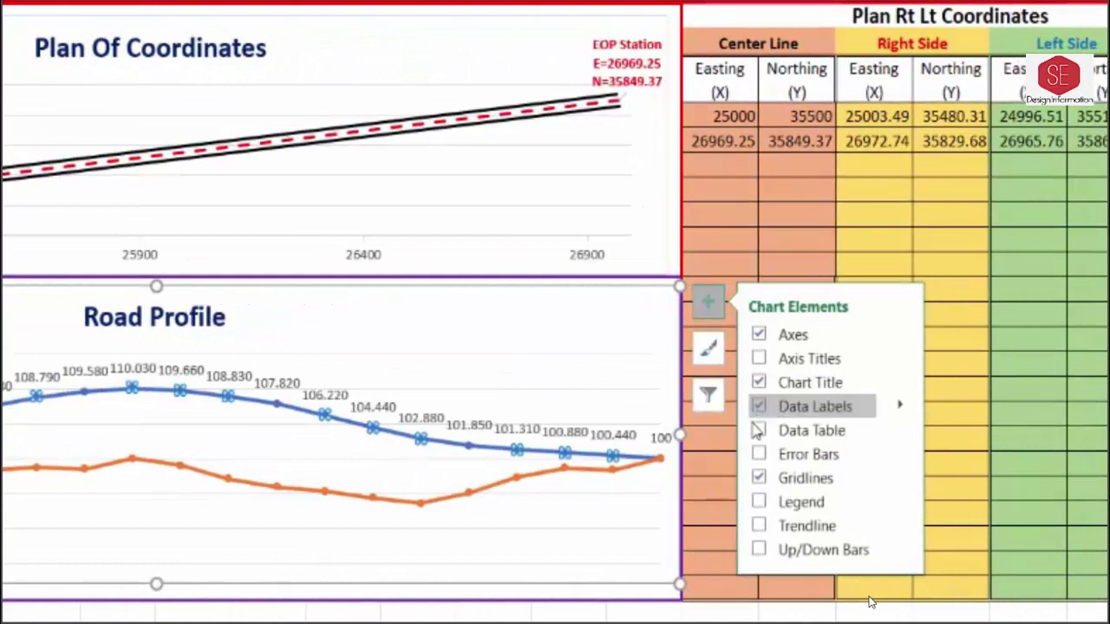
pyautogui.click(902, 406)
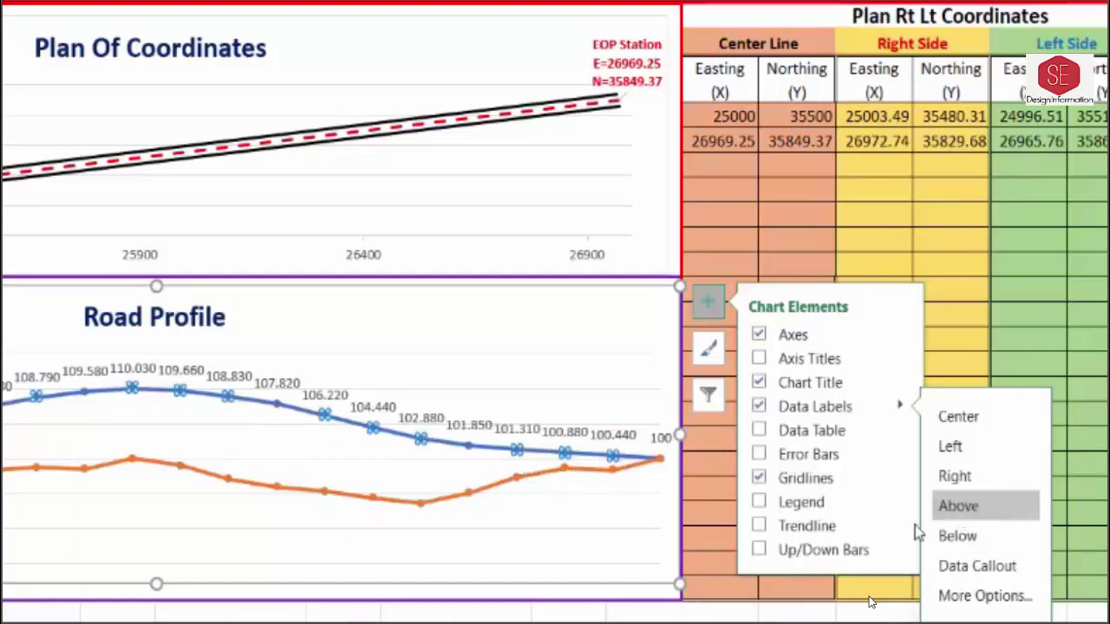
pyautogui.click(249, 554)
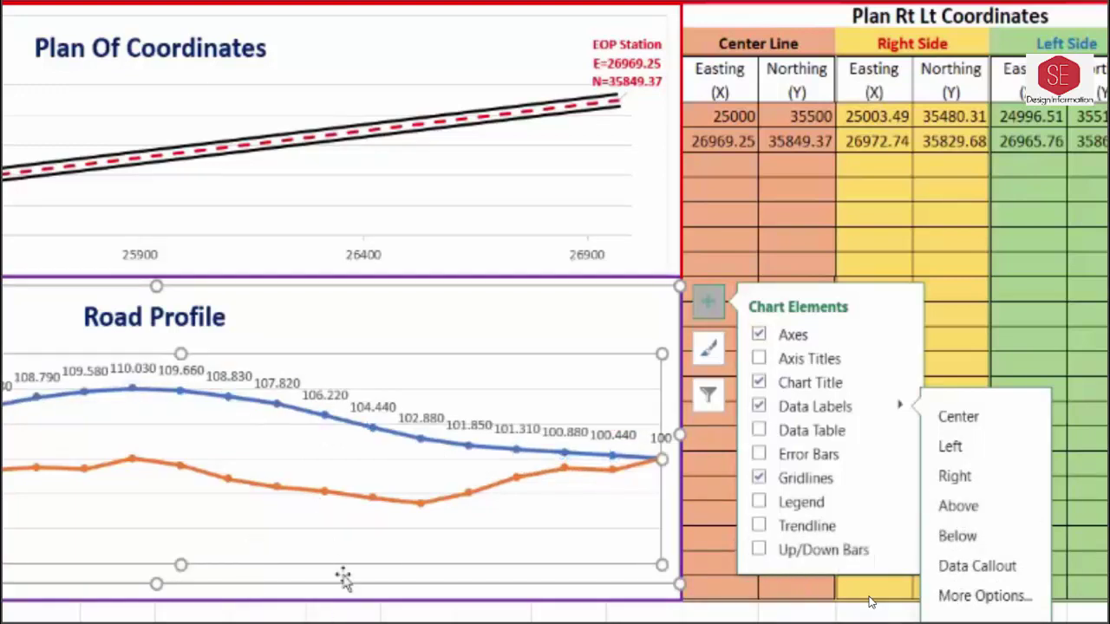
# - Add data labels to the NSL series, positioned below the line
pyautogui.click(431, 504)
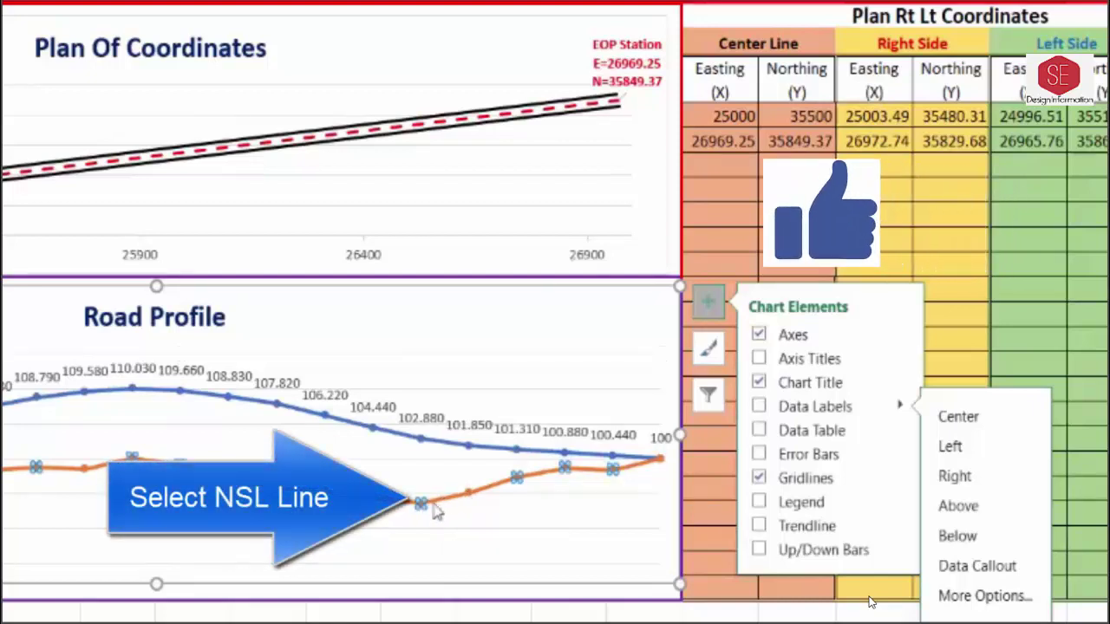
pyautogui.click(759, 408)
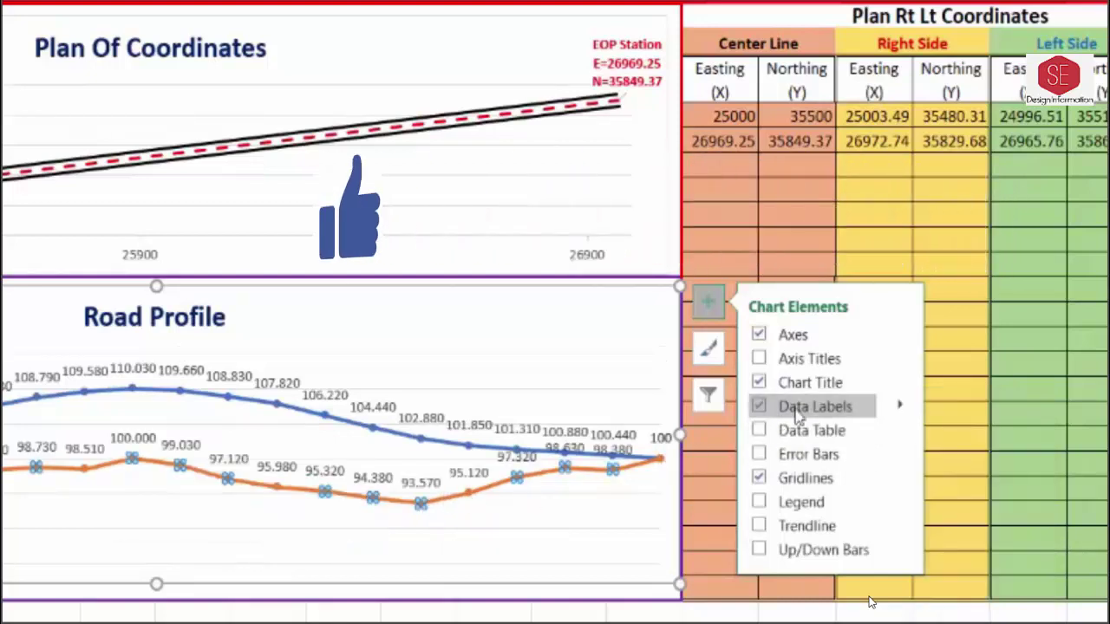
pyautogui.click(900, 405)
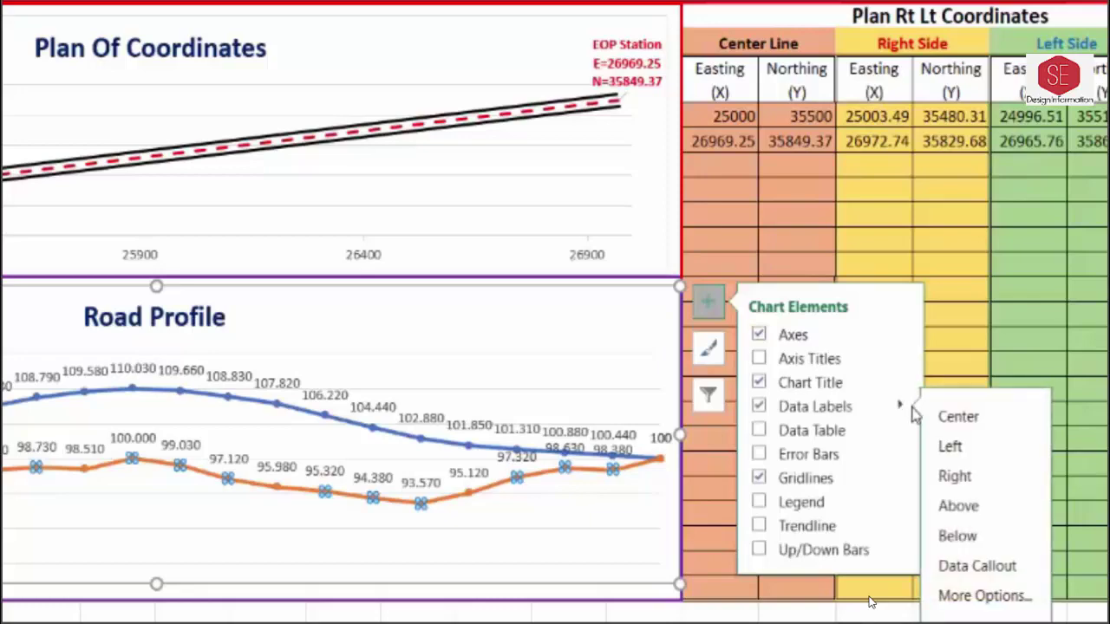
pyautogui.click(987, 538)
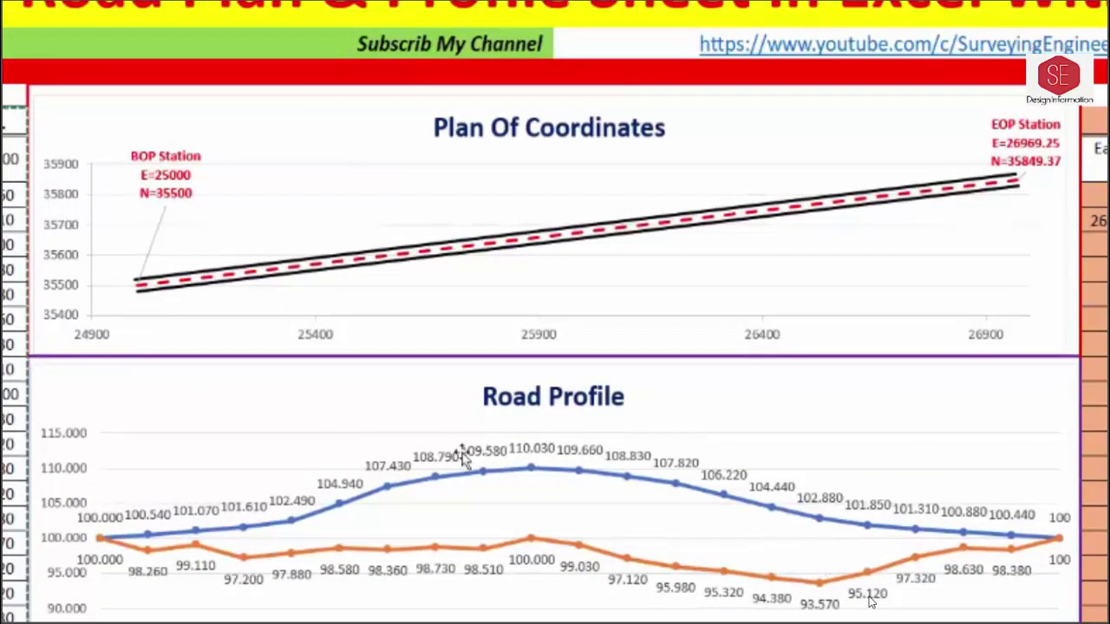
# - Format the FRL series line as solid red with a 2.75 pt width
pyautogui.doubleClick(314, 484)
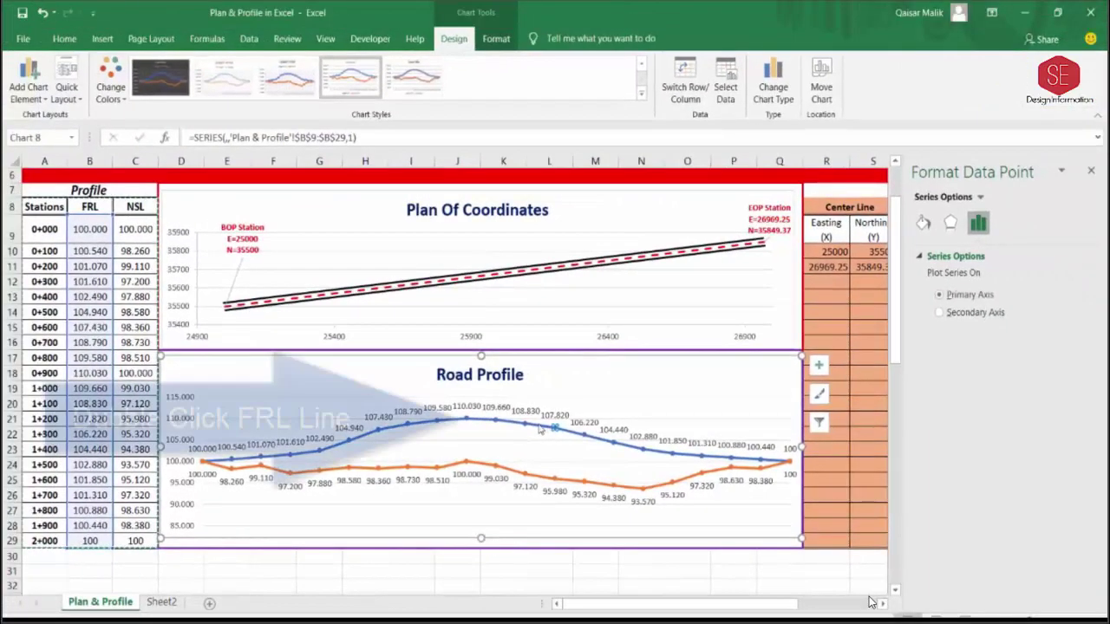
pyautogui.click(449, 440)
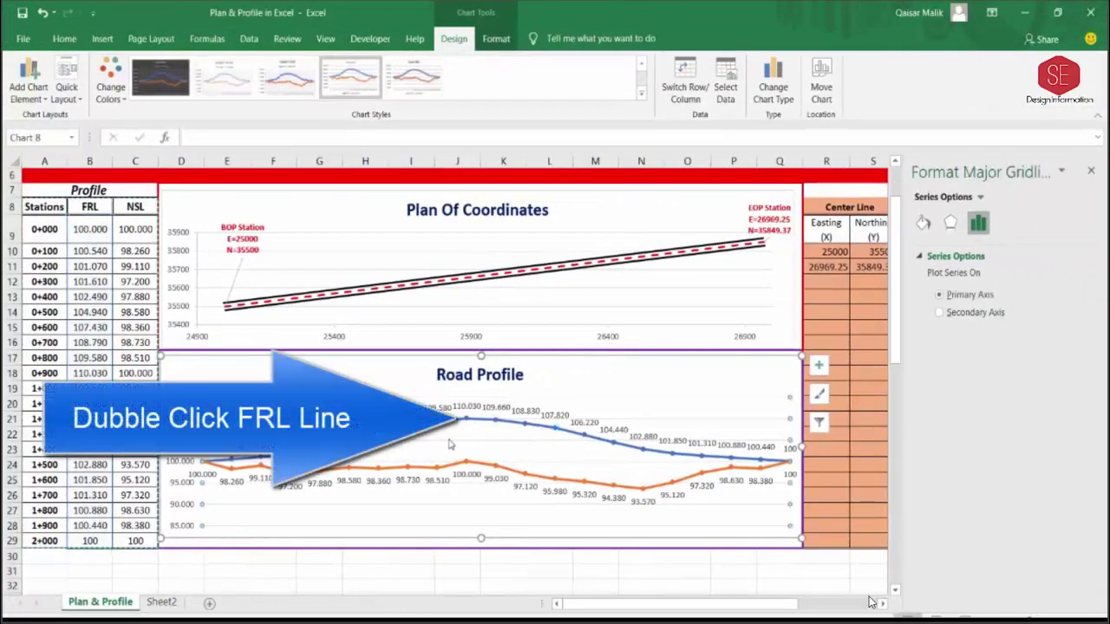
pyautogui.doubleClick(450, 423)
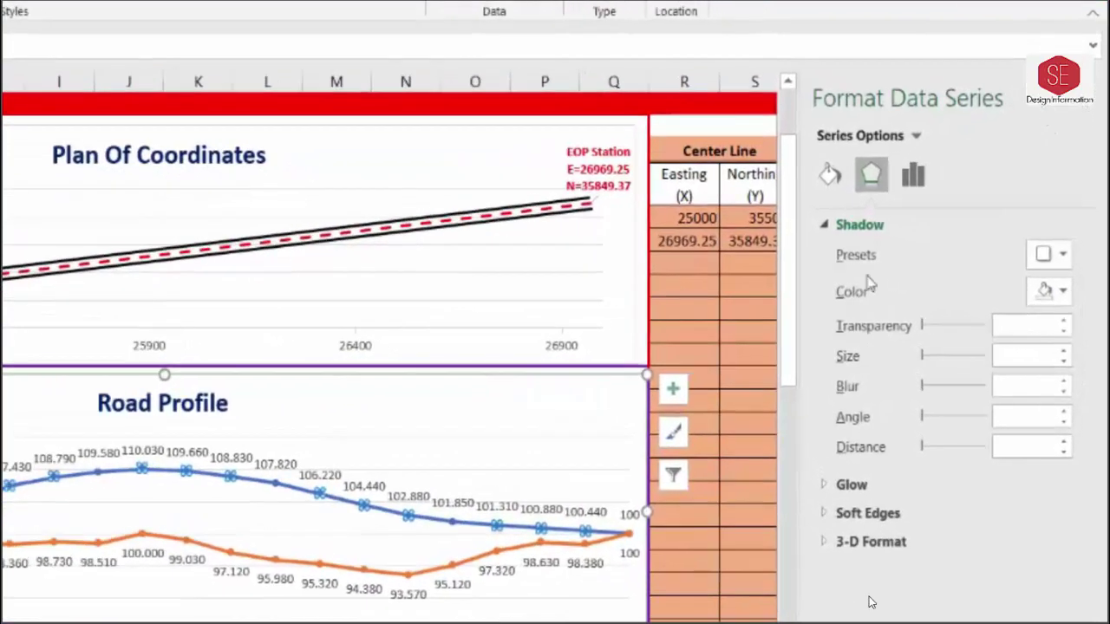
pyautogui.click(824, 182)
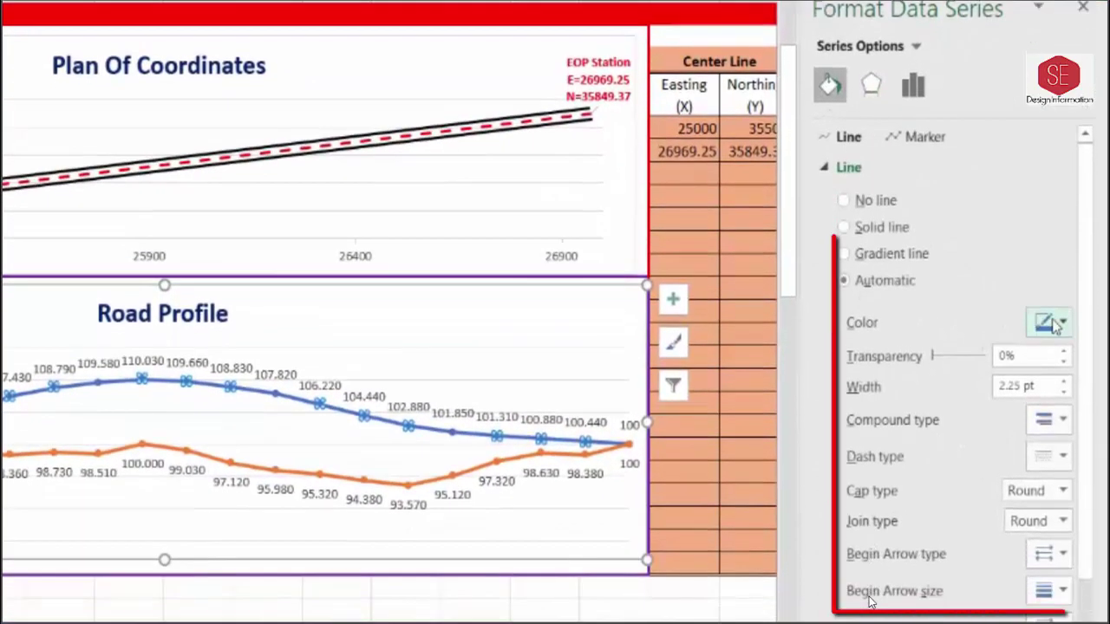
pyautogui.click(1054, 272)
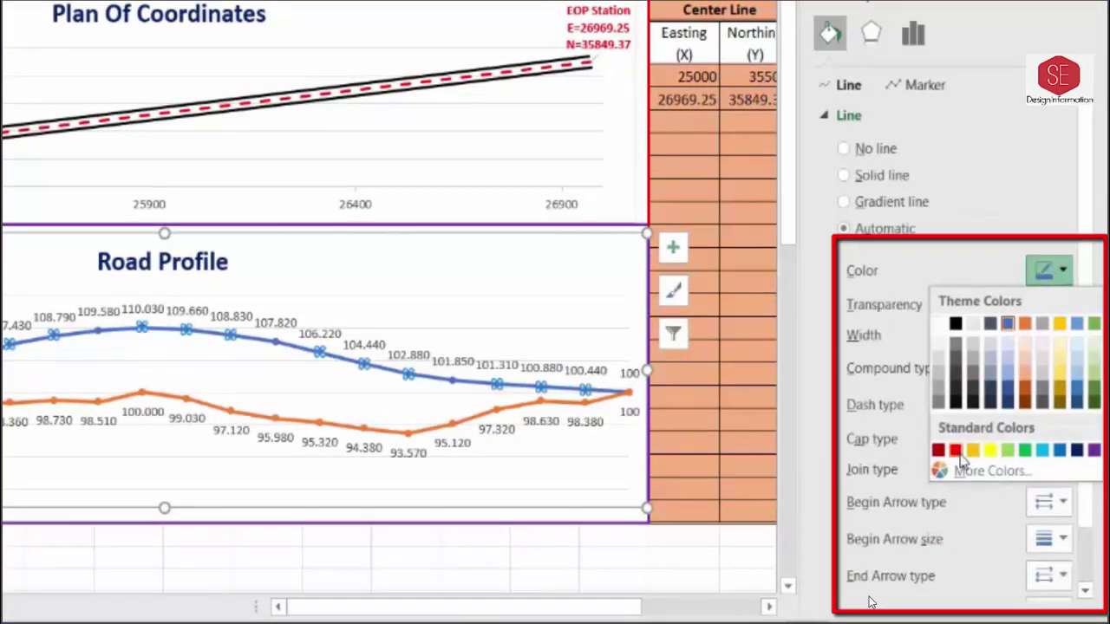
pyautogui.click(956, 451)
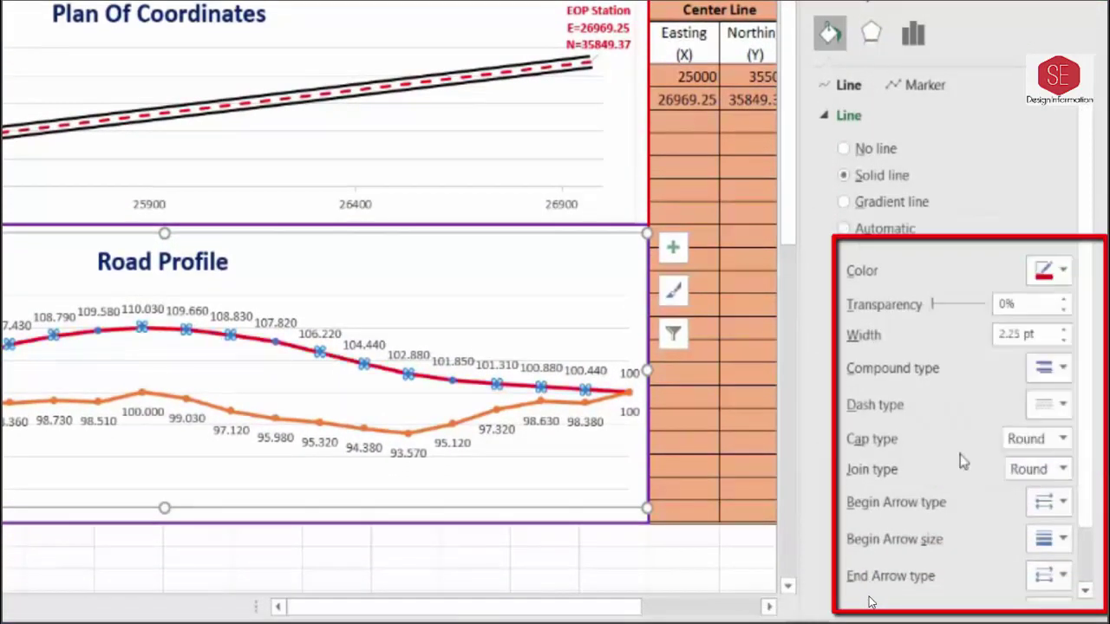
pyautogui.click(1065, 332)
pyautogui.click(1066, 332)
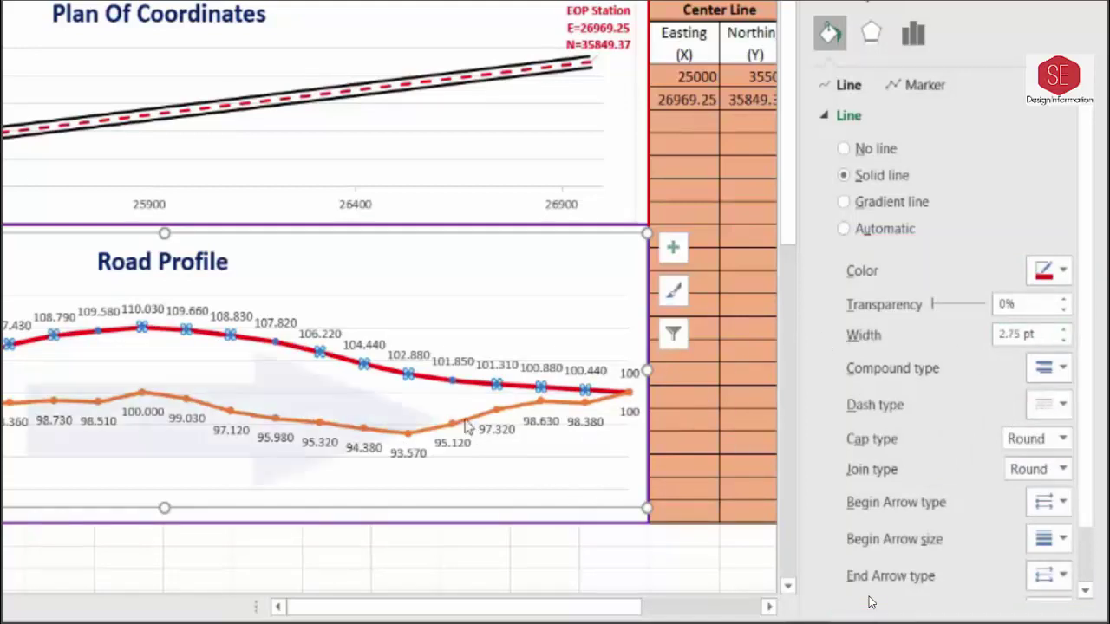
# - Format the NSL series line as black, 2 pt wide, with a dashed dash type
pyautogui.doubleClick(497, 411)
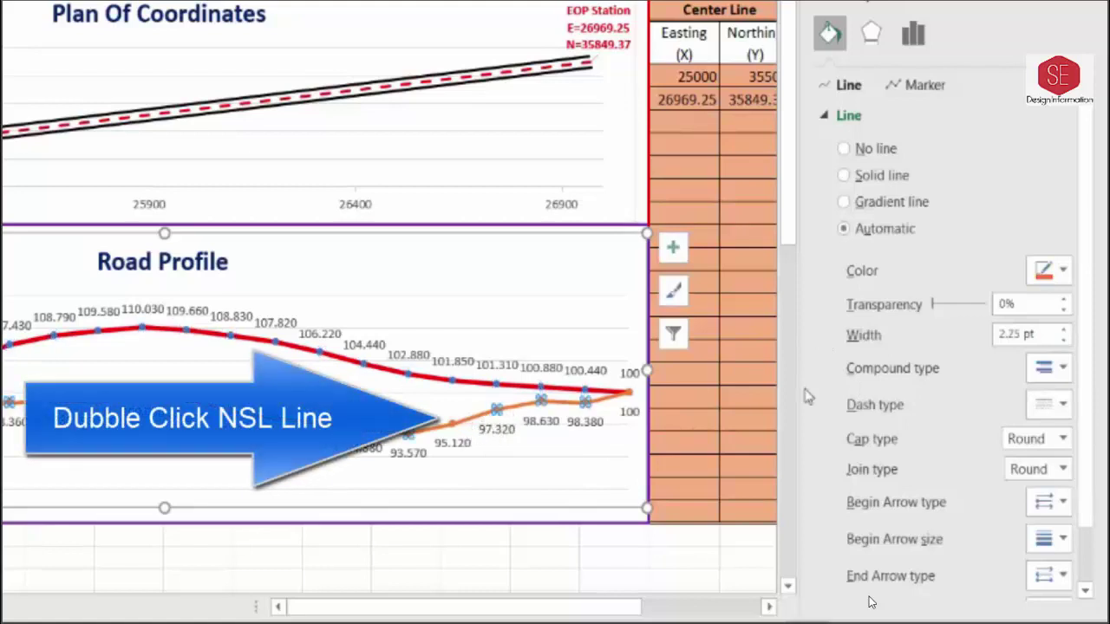
pyautogui.click(1062, 271)
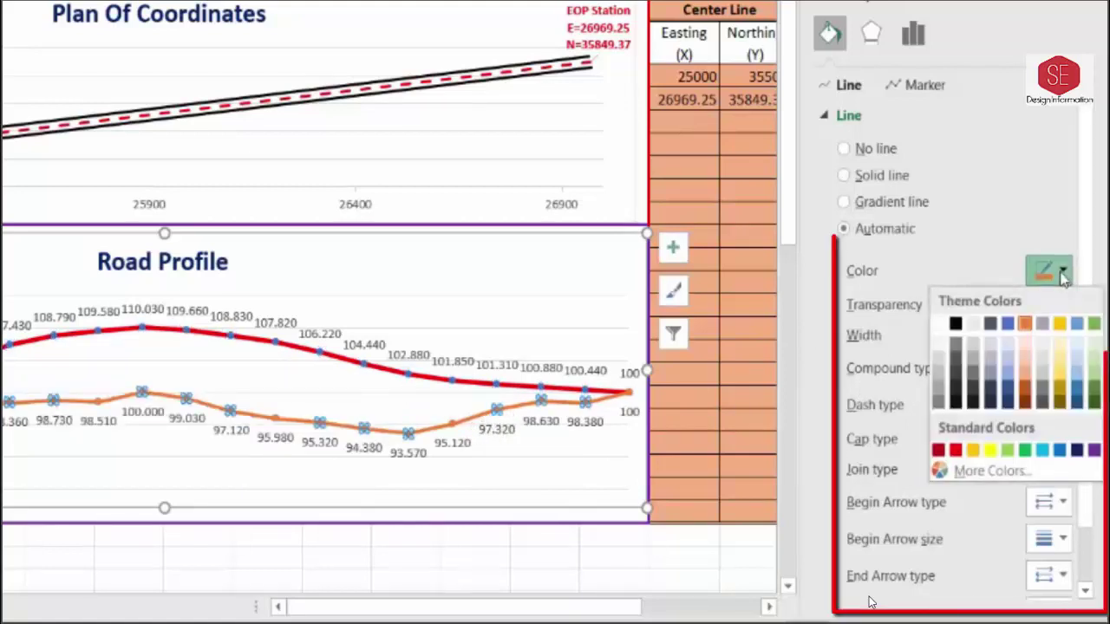
pyautogui.click(956, 325)
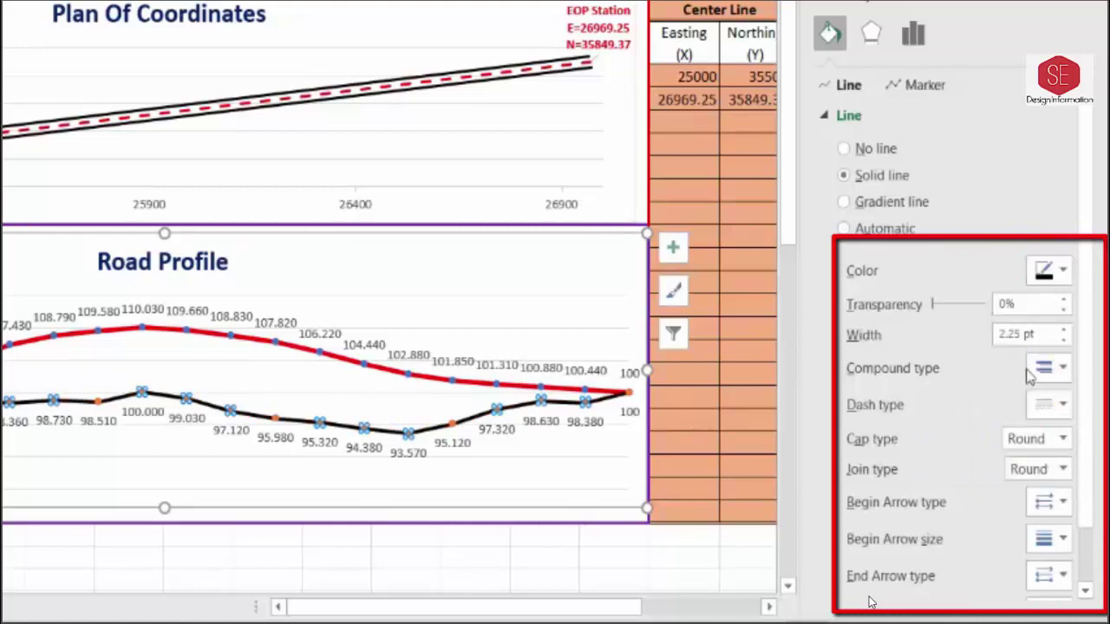
pyautogui.click(1064, 341)
pyautogui.click(1060, 406)
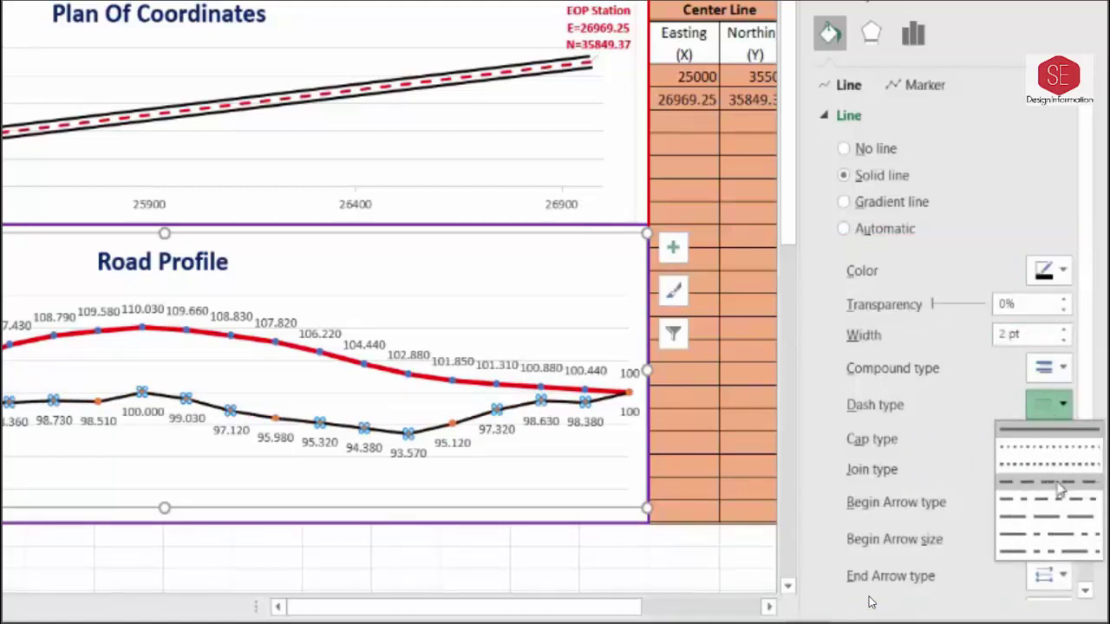
pyautogui.click(1056, 485)
pyautogui.click(484, 563)
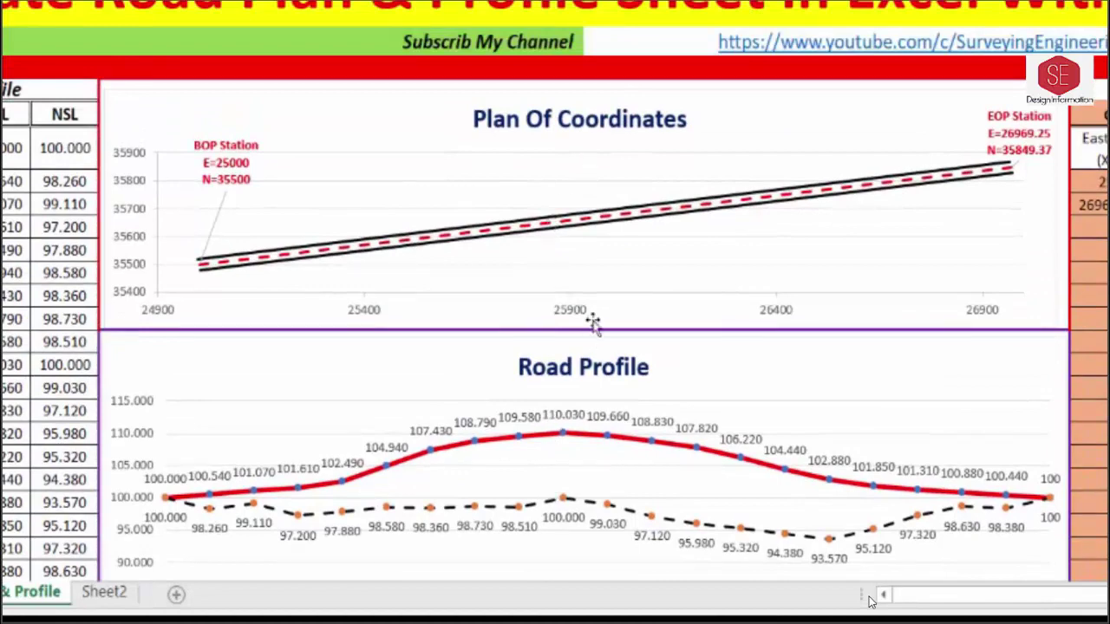
# - Turn off Data Labels for both the FRL and NSL series
pyautogui.scroll(-1, 592, 322)
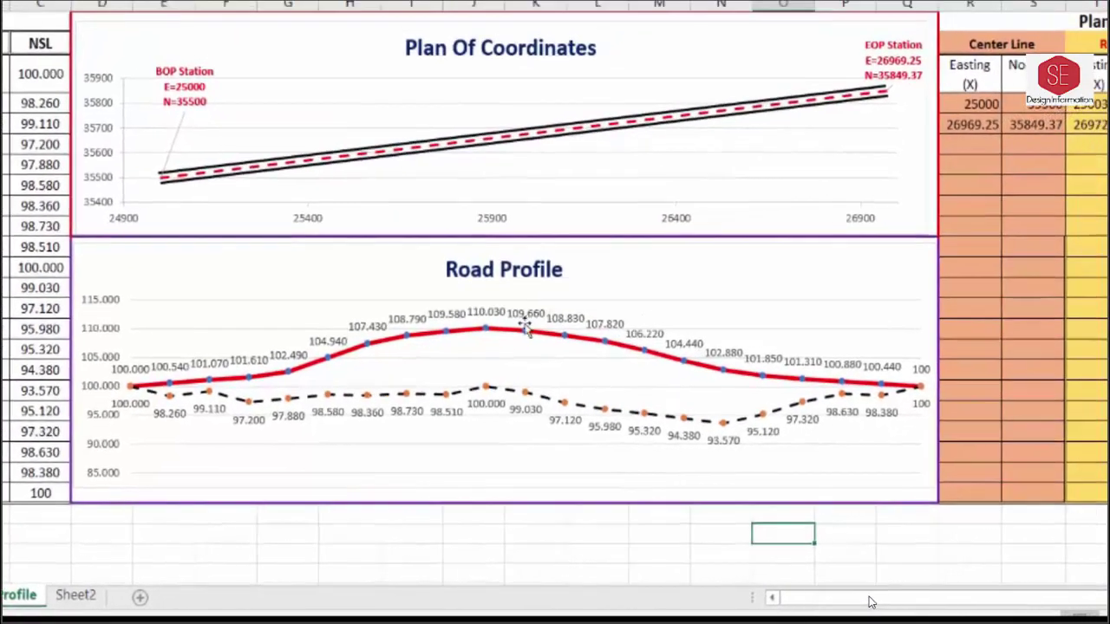
pyautogui.click(496, 318)
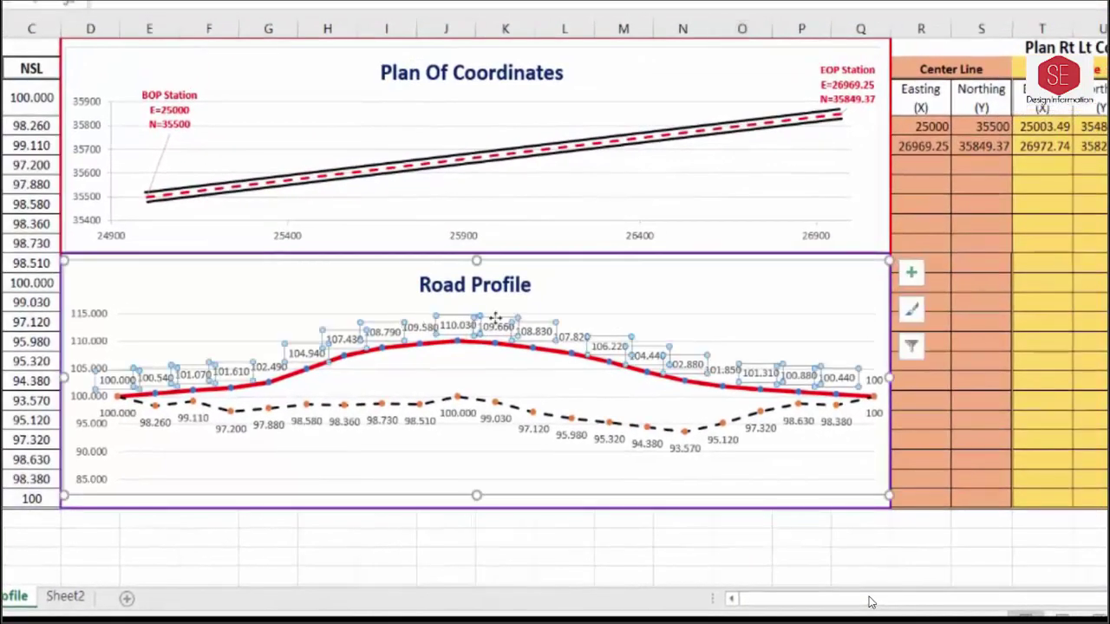
pyautogui.click(914, 274)
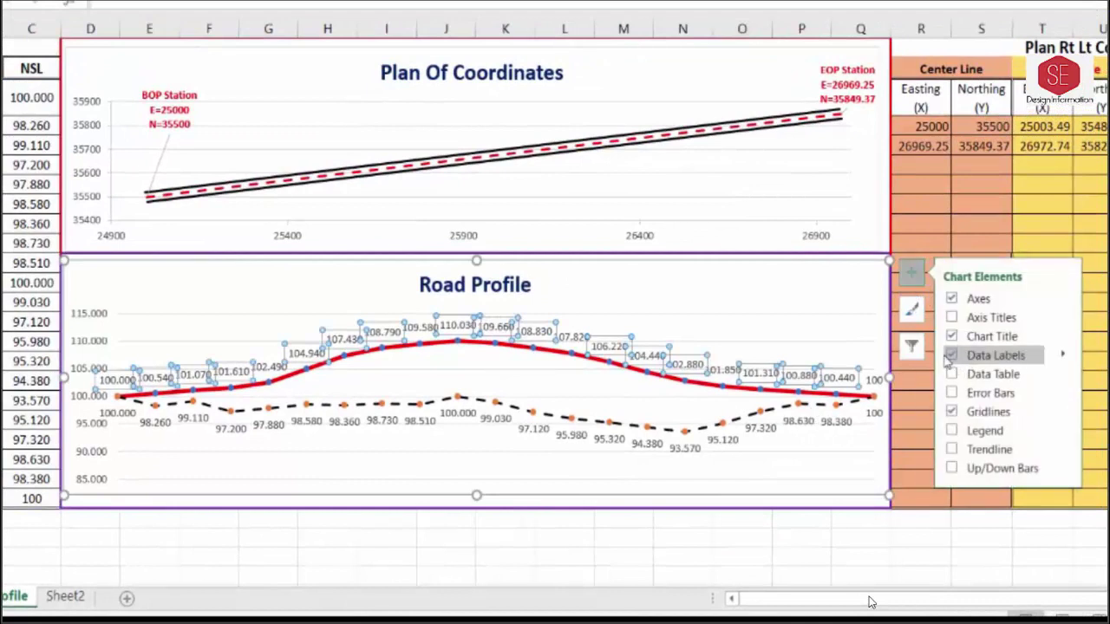
pyautogui.click(951, 355)
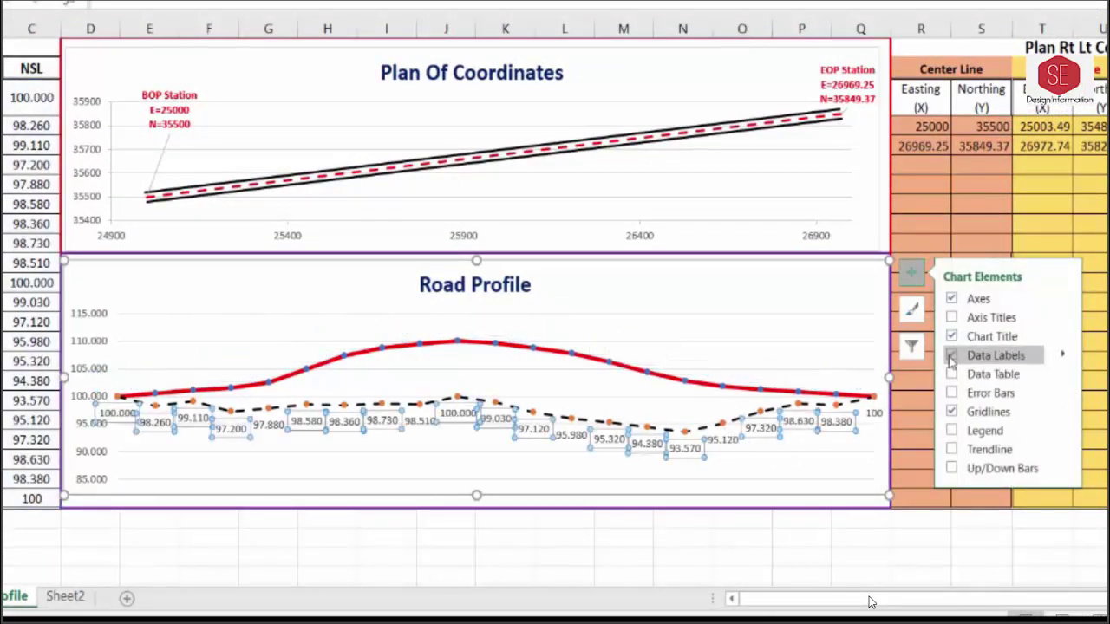
pyautogui.click(950, 357)
pyautogui.click(724, 562)
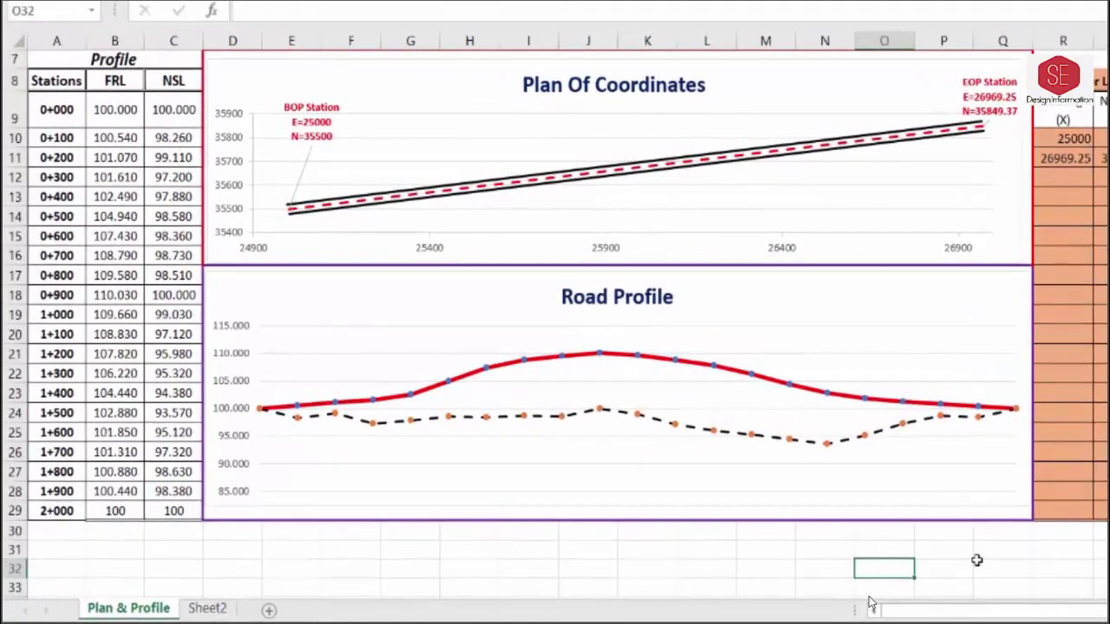
# - Set the column width of the columns under the charts to 5
pyautogui.scroll(1, 942, 324)
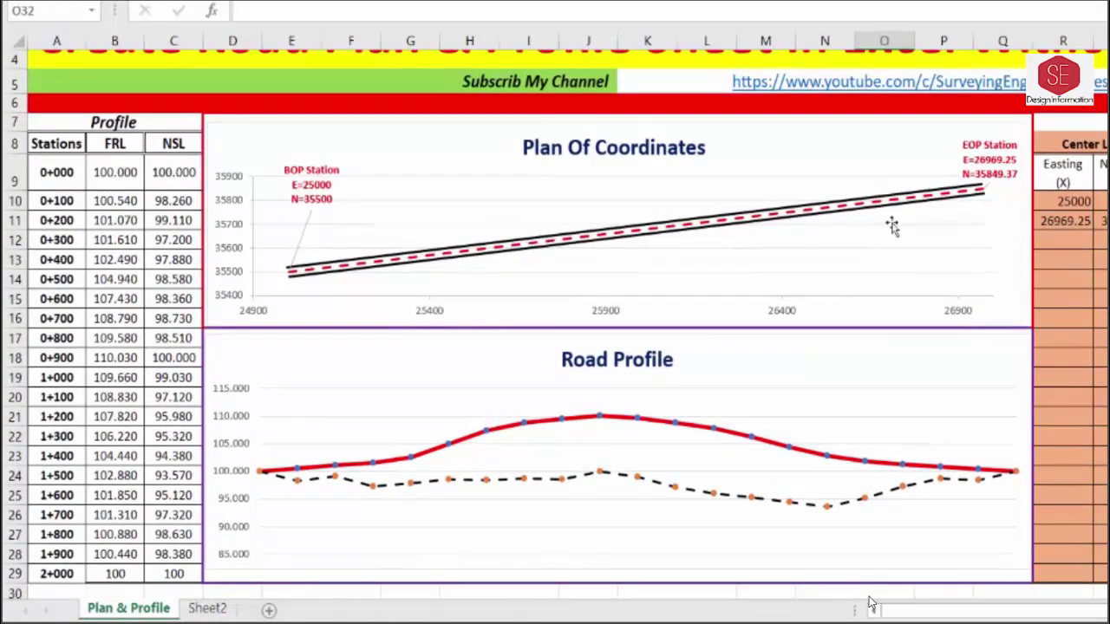
pyautogui.scroll(1, 902, 209)
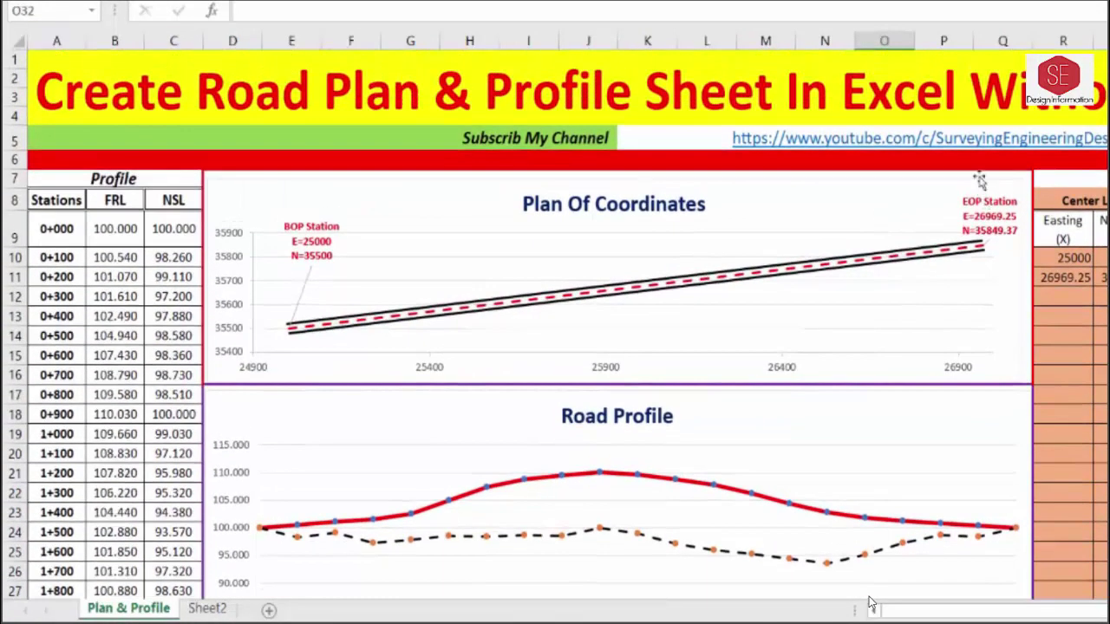
pyautogui.moveTo(1002, 41); pyautogui.dragTo(251, 32)
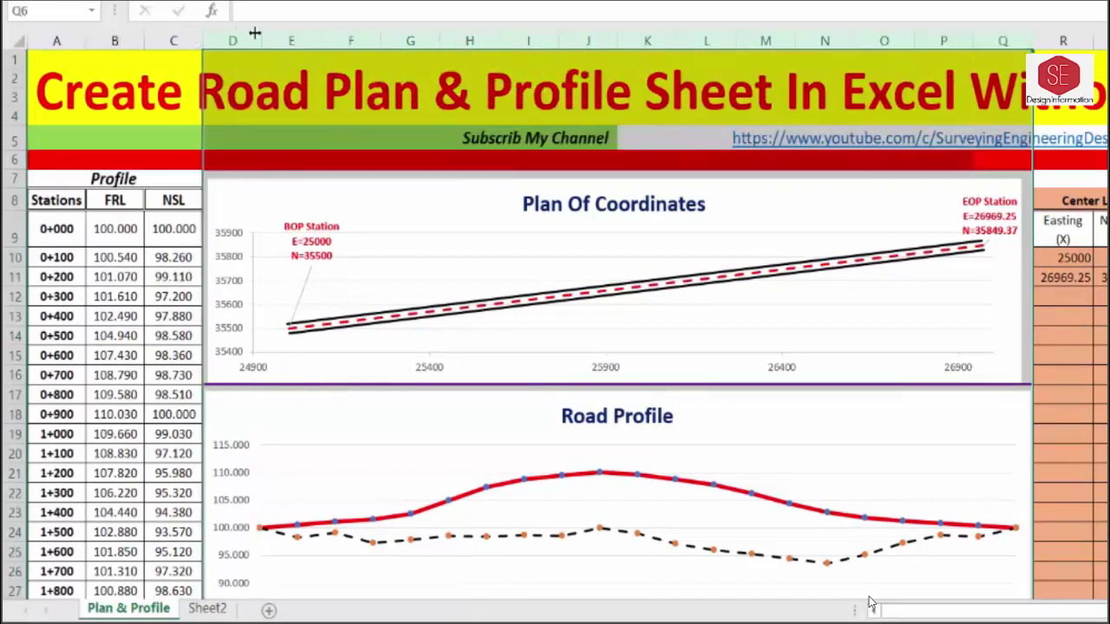
pyautogui.rightClick(251, 35)
pyautogui.click(299, 270)
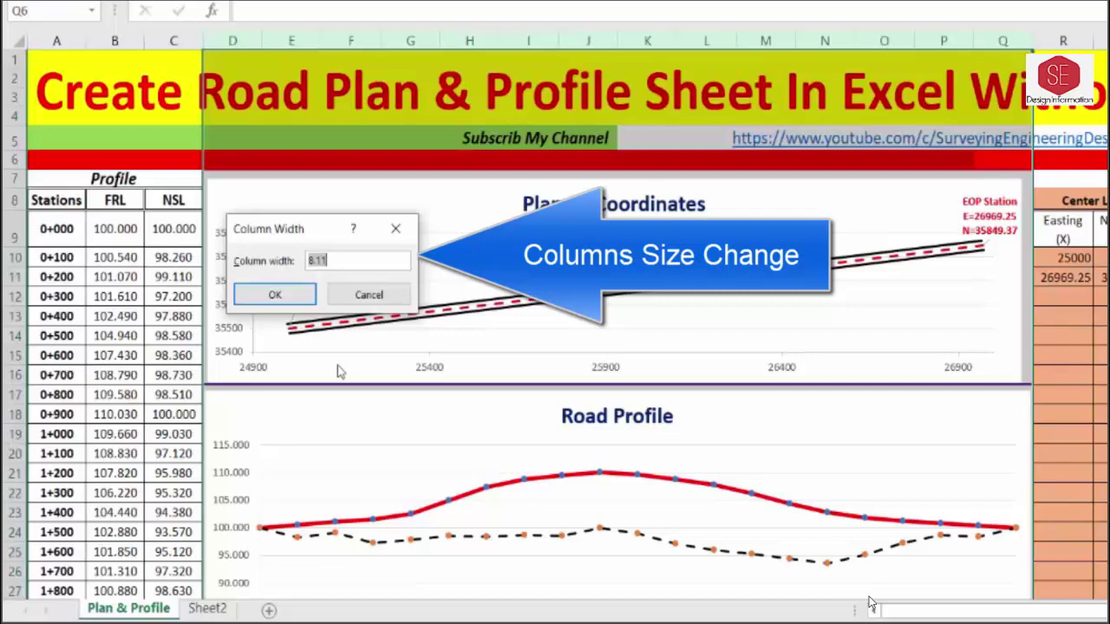
pyautogui.write('5')
pyautogui.click(297, 298)
pyautogui.click(1049, 400)
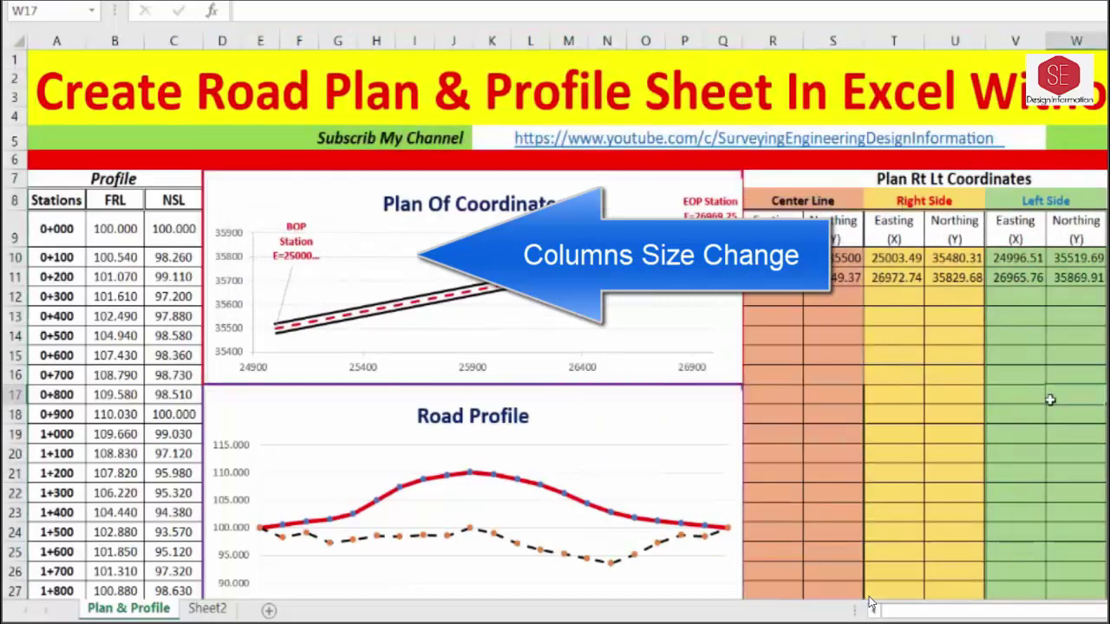
# - Insert three new columns at O–Q to widen the charts
pyautogui.scroll(-4, 1049, 400)
pyautogui.click(261, 398)
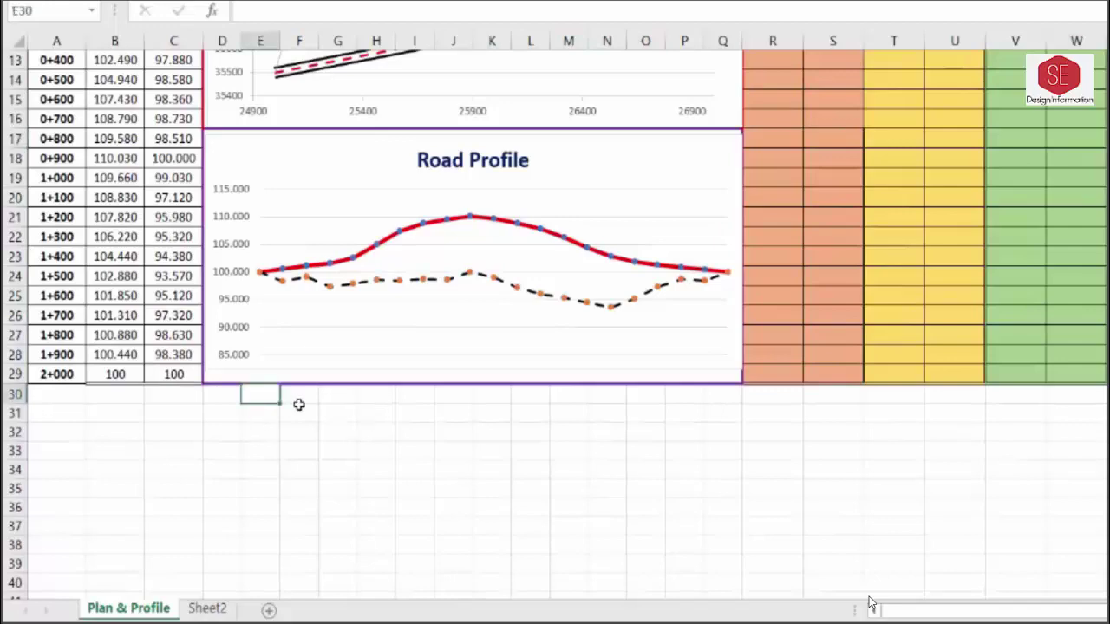
pyautogui.click(300, 399)
pyautogui.click(338, 398)
pyautogui.scroll(4, 659, 347)
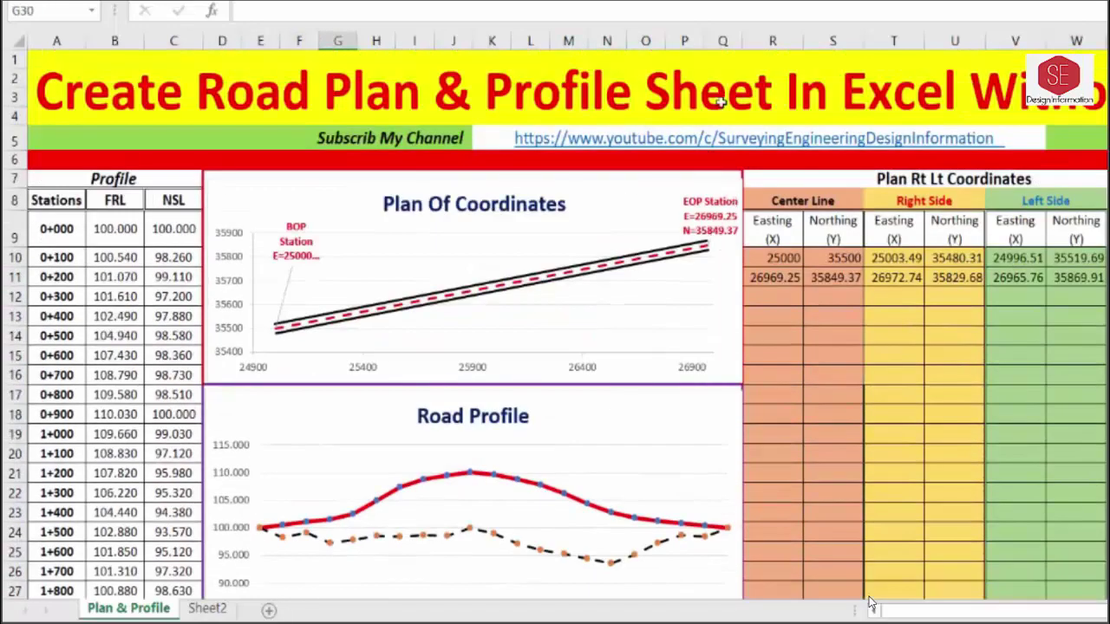
pyautogui.moveTo(722, 41); pyautogui.dragTo(646, 41)
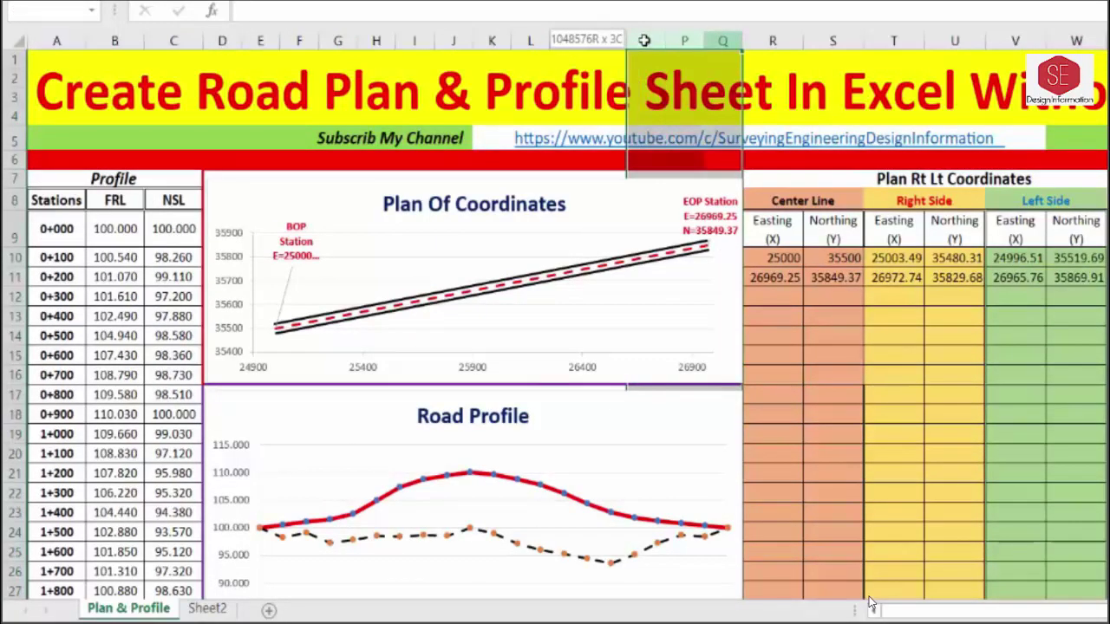
pyautogui.rightClick(645, 41)
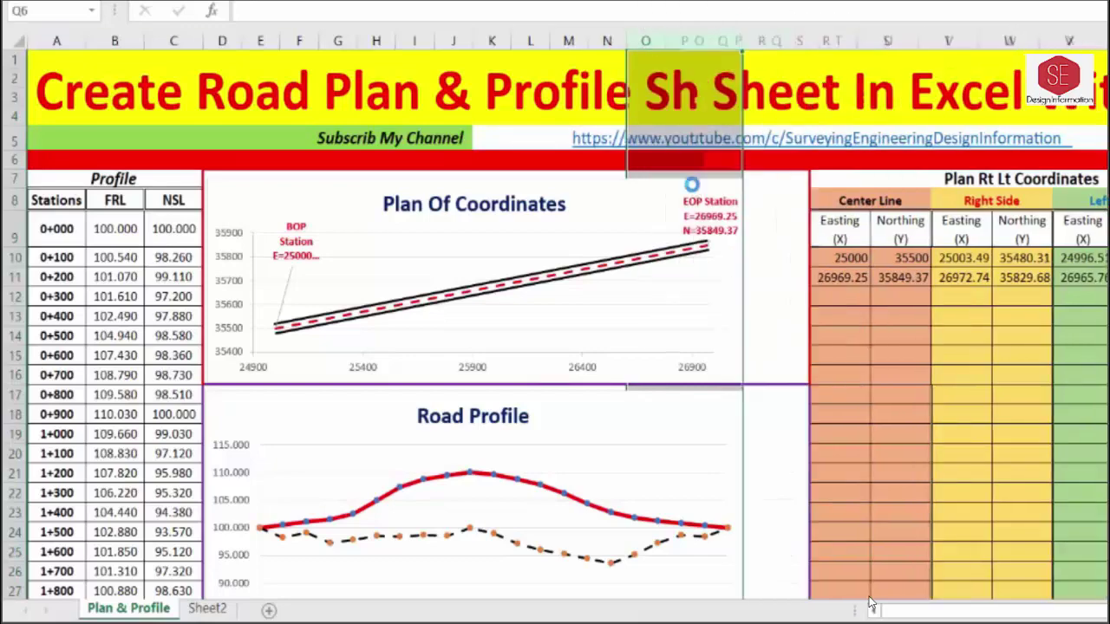
pyautogui.click(688, 186)
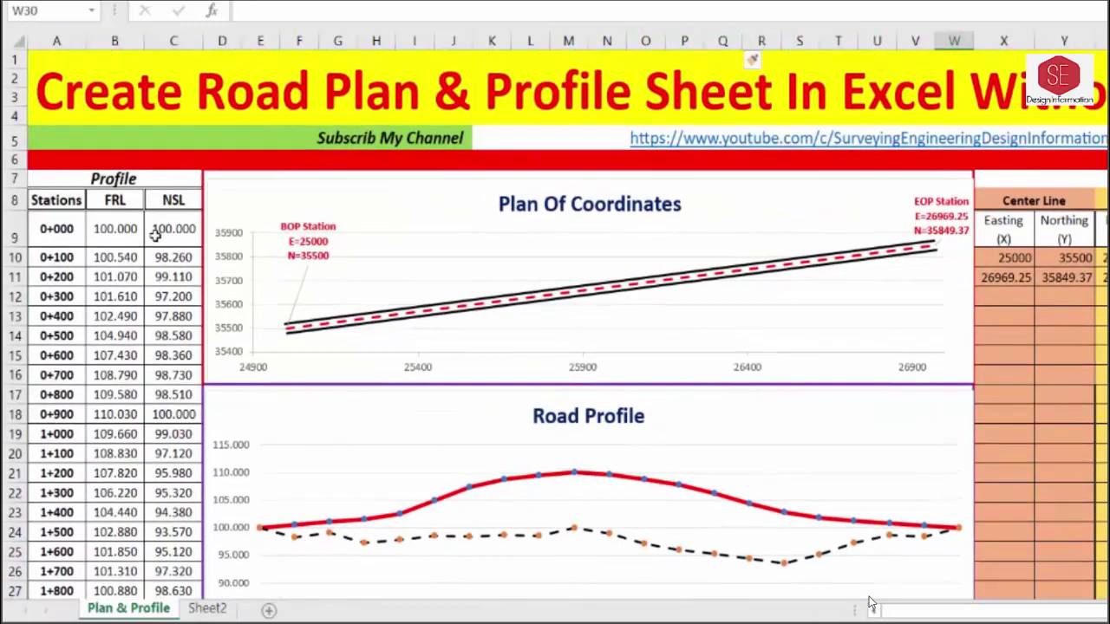
pyautogui.click(172, 227)
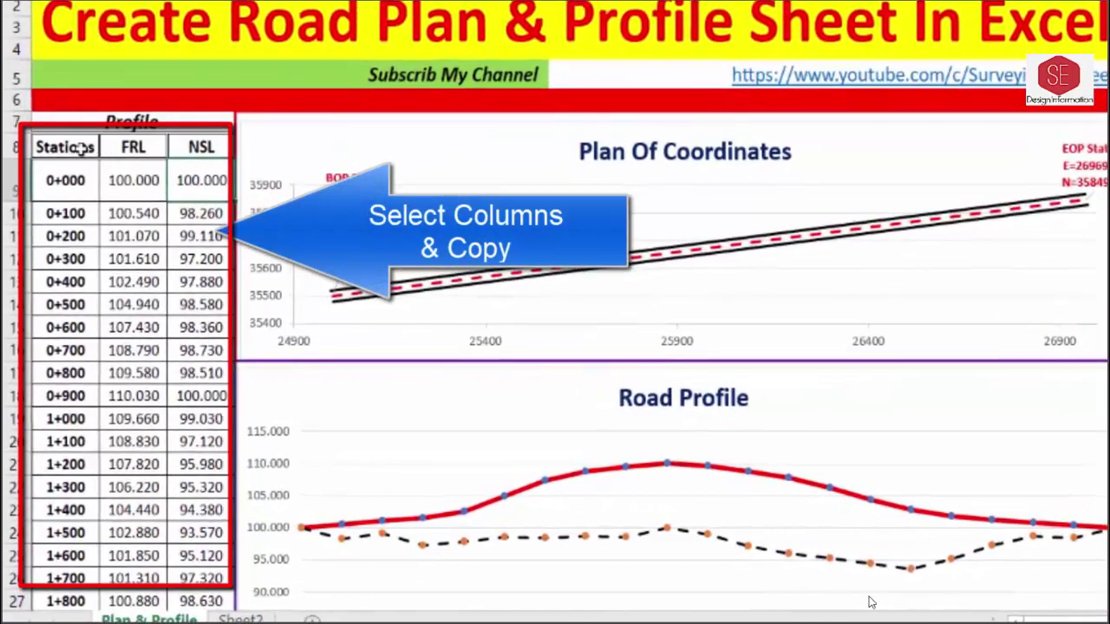
# - Copy the Stations/FRL/NSL table and paste it transposed into rows below the Road Profile chart
pyautogui.moveTo(164, 147); pyautogui.dragTo(188, 542)
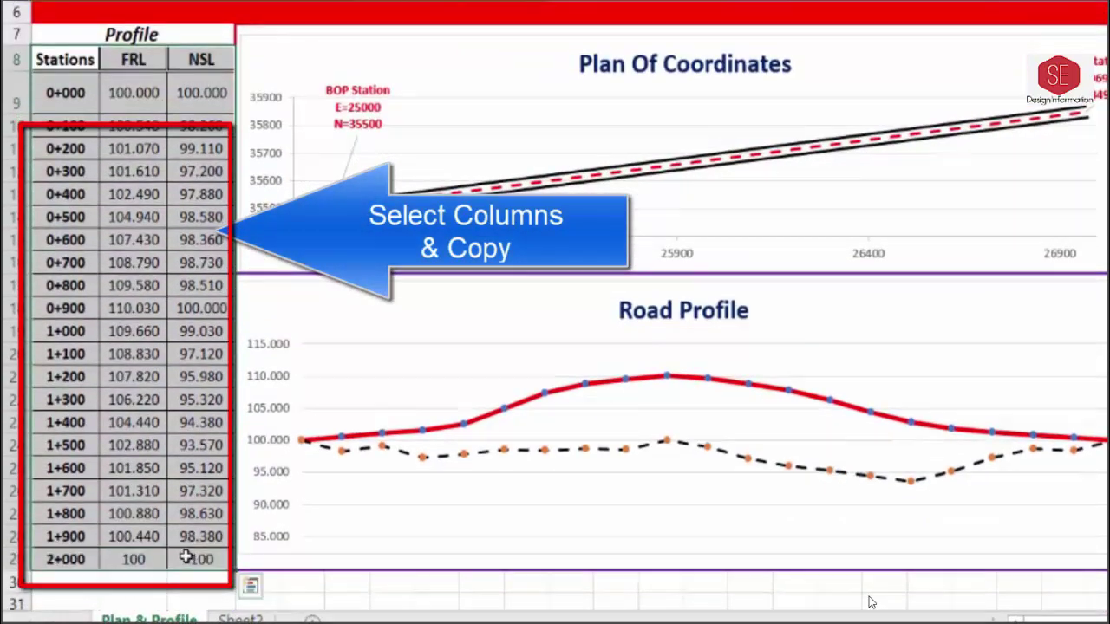
pyautogui.rightClick(188, 559)
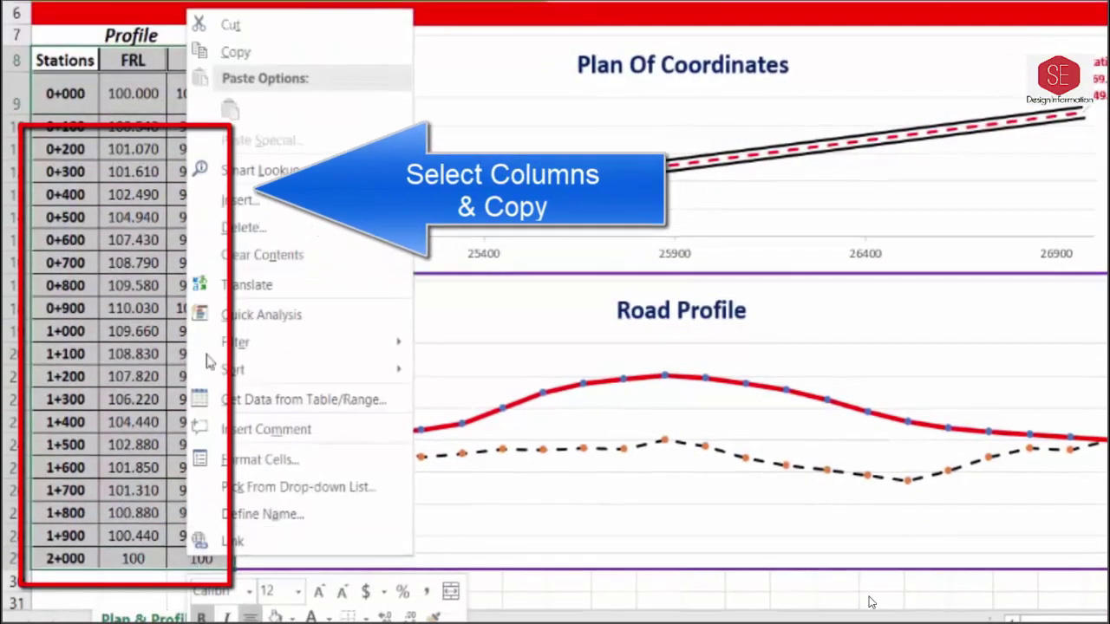
pyautogui.click(249, 55)
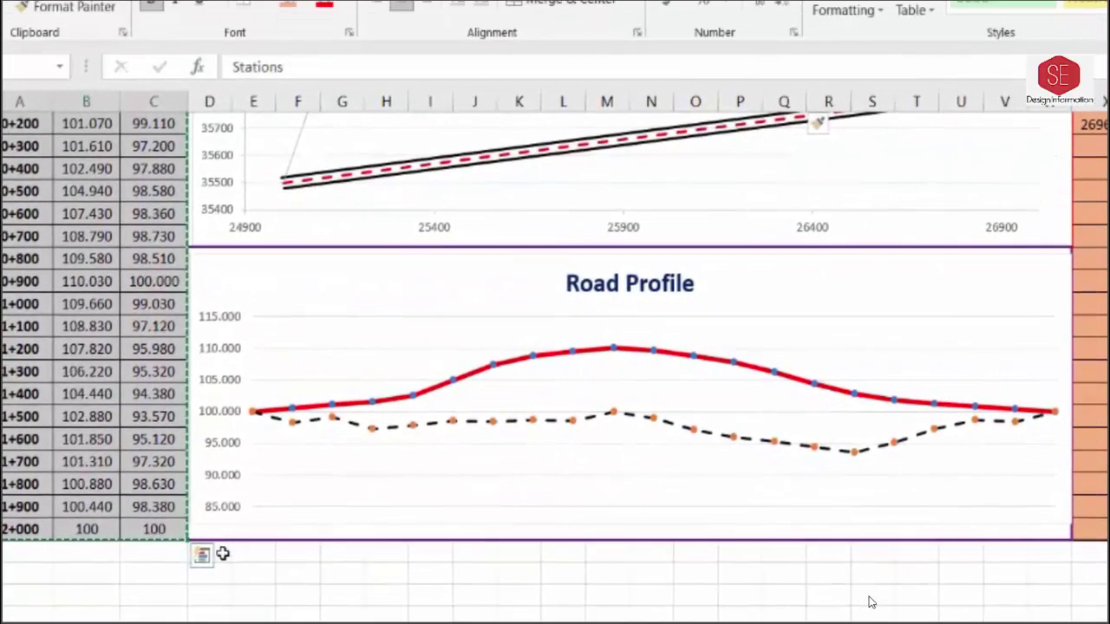
pyautogui.click(220, 551)
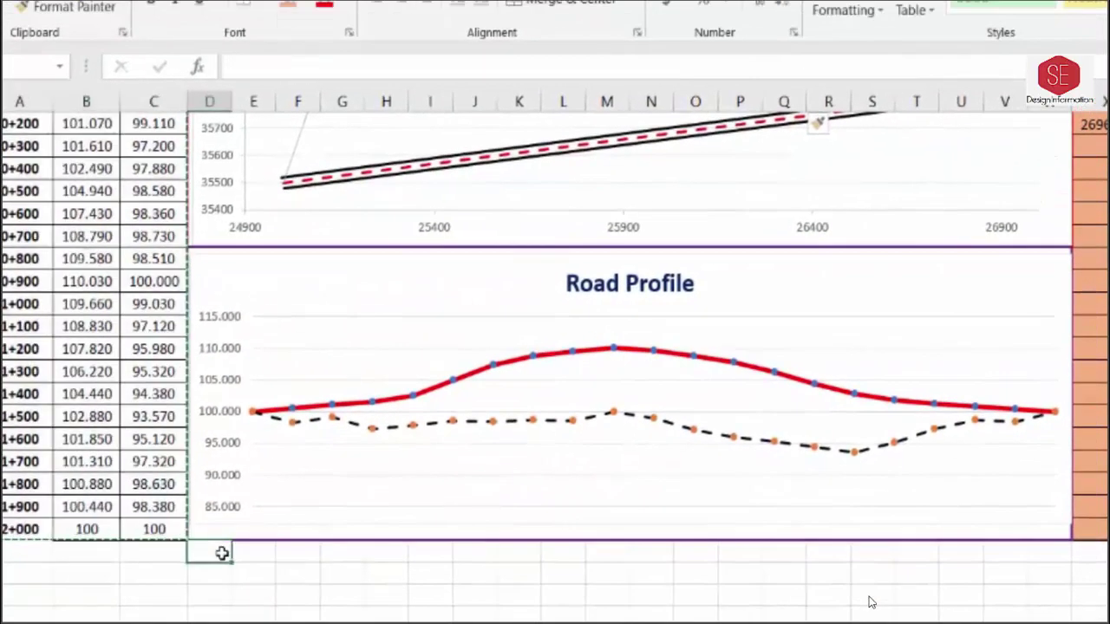
pyautogui.rightClick(223, 559)
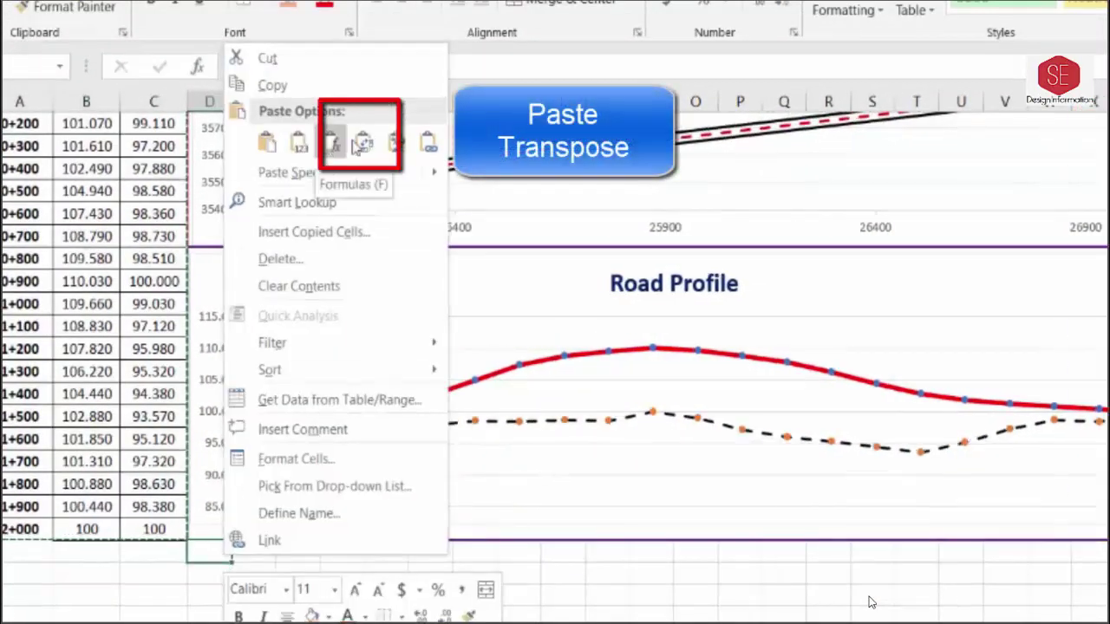
pyautogui.click(364, 146)
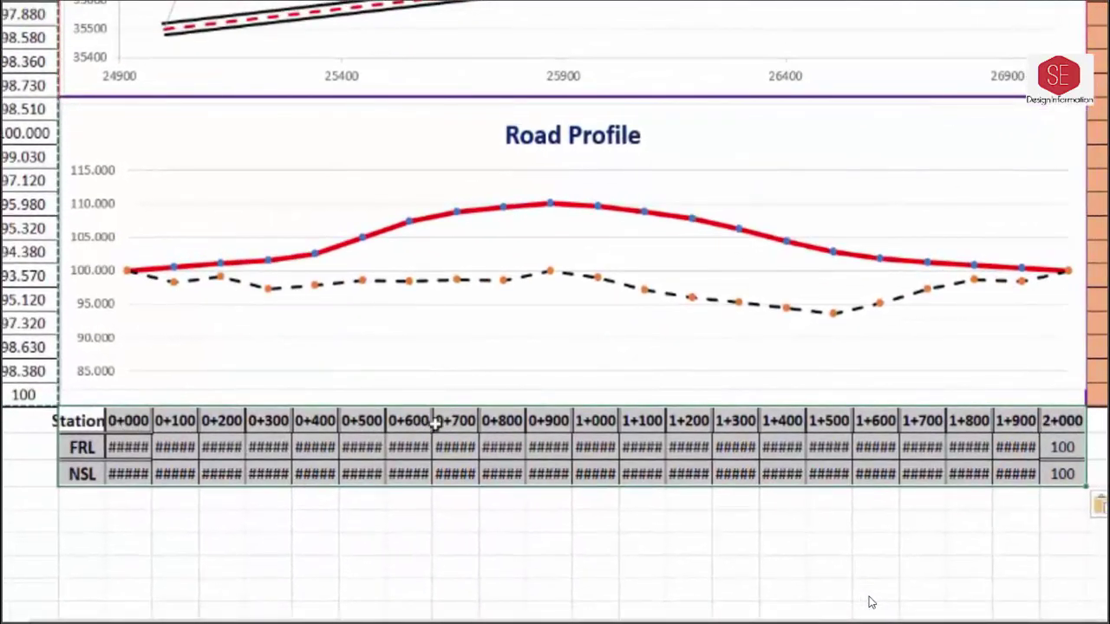
pyautogui.rightClick(436, 422)
pyautogui.click(564, 323)
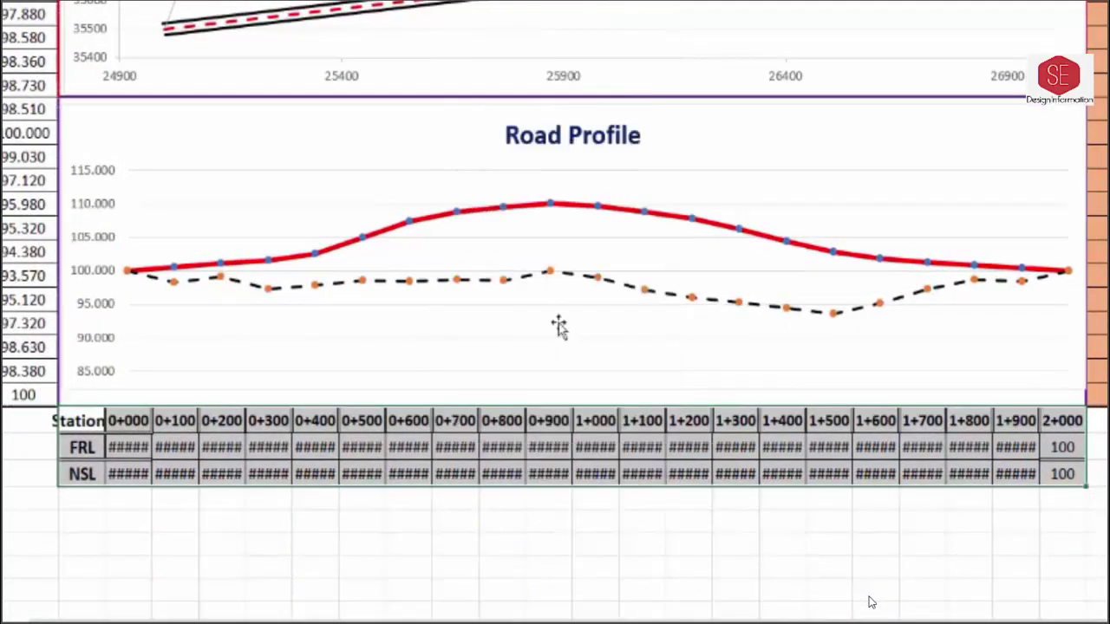
# - Set the pasted rows' text orientation to 90 degrees, then select the Stations row
pyautogui.click(389, 68)
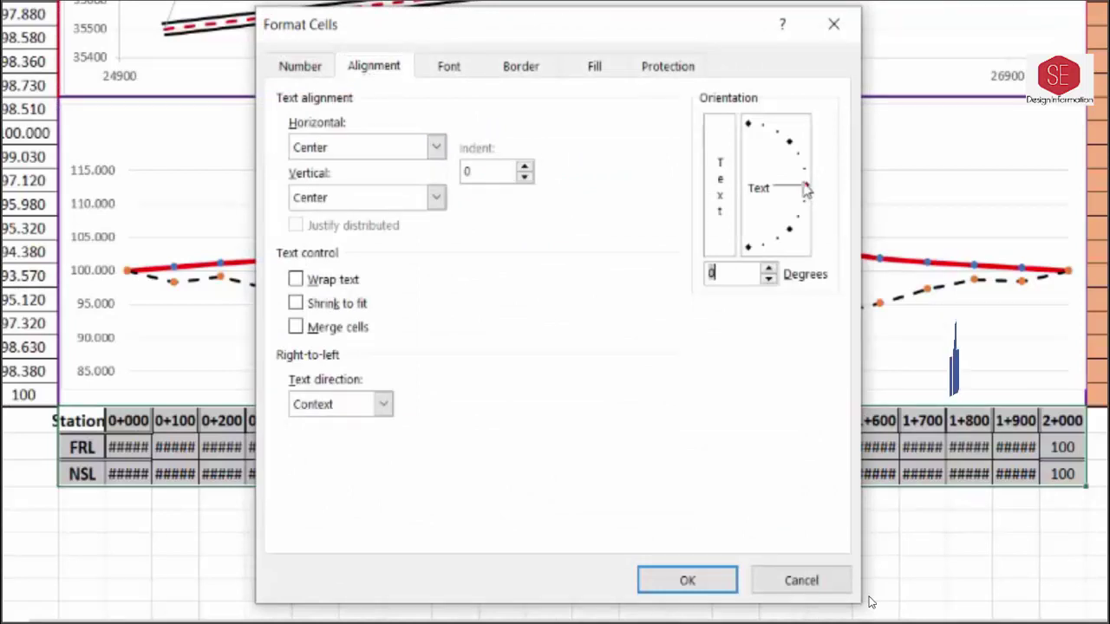
pyautogui.moveTo(805, 189); pyautogui.dragTo(747, 118)
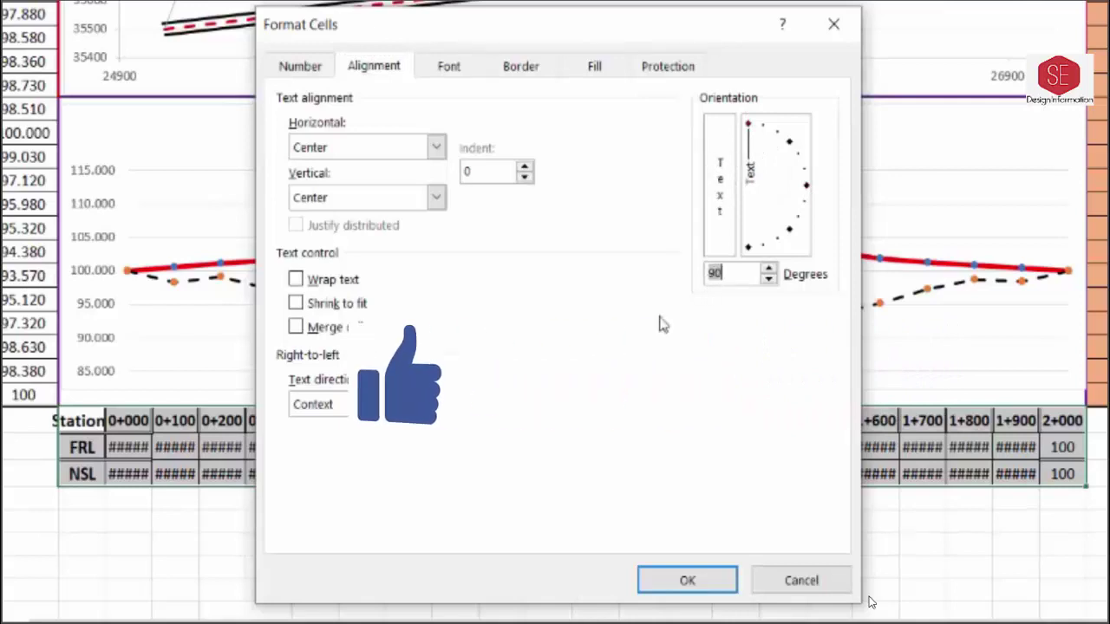
pyautogui.click(688, 585)
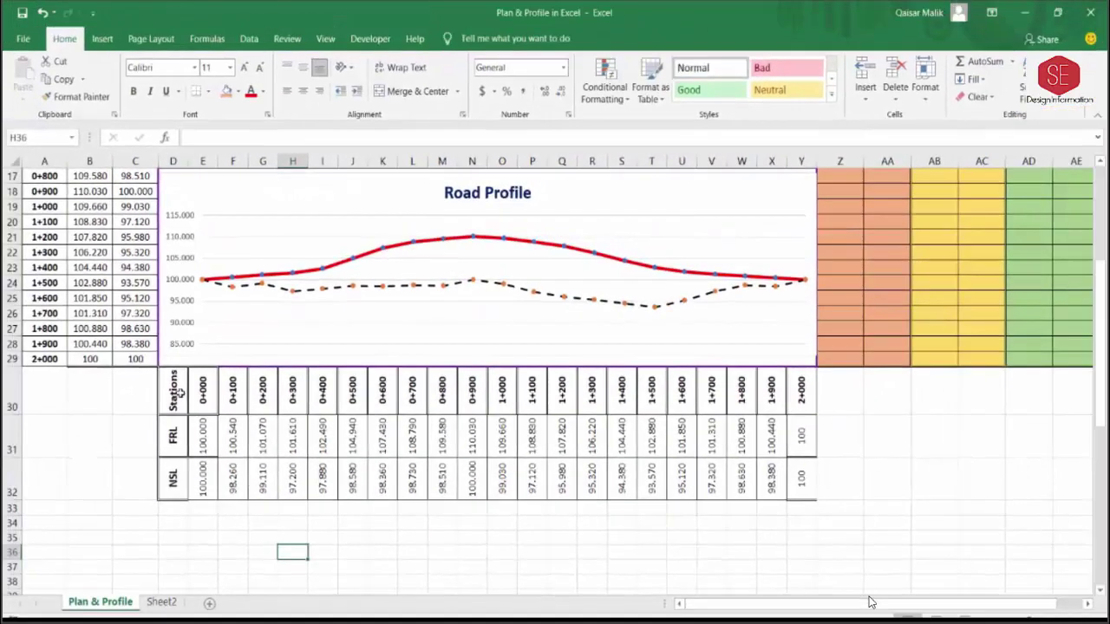
pyautogui.moveTo(178, 390); pyautogui.dragTo(802, 390)
pyautogui.rightClick(802, 394)
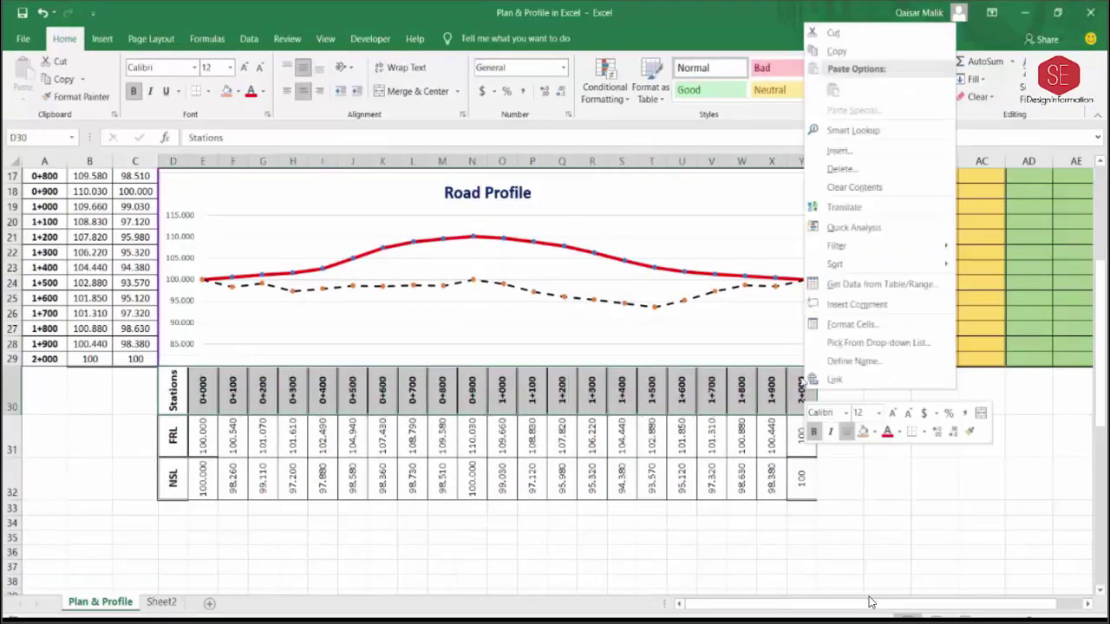
# - Copy the Stations row D30:Y30 to D33 and remove the original at row 30
pyautogui.click(836, 51)
pyautogui.click(176, 510)
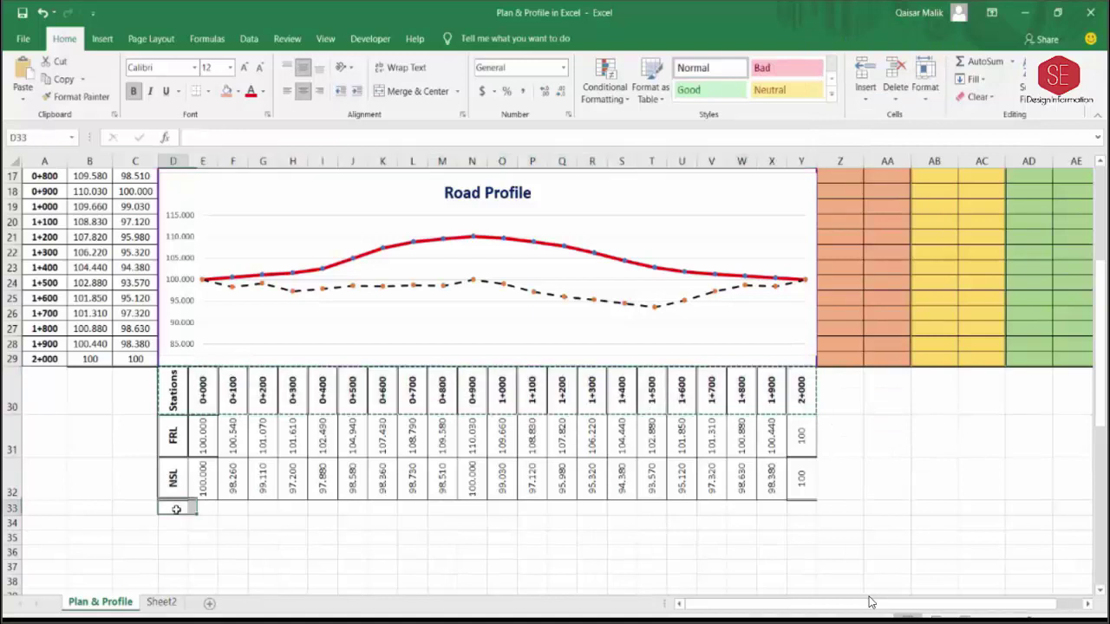
pyautogui.rightClick(175, 510)
pyautogui.click(204, 247)
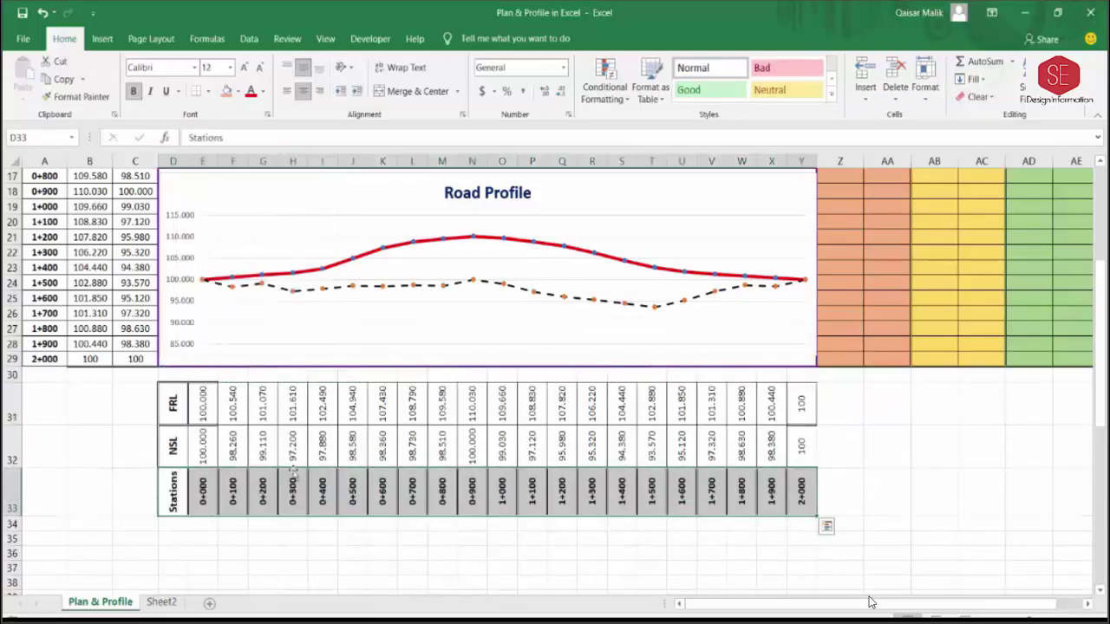
pyautogui.click(260, 552)
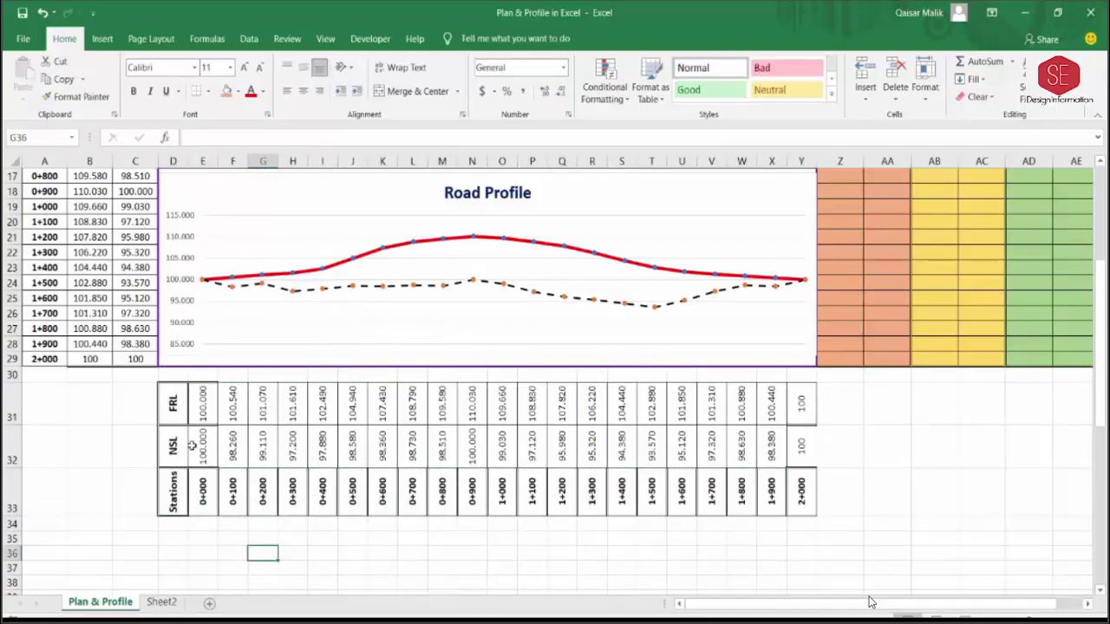
# - Make the FRL row values red at font size 14
pyautogui.moveTo(202, 403); pyautogui.dragTo(802, 403)
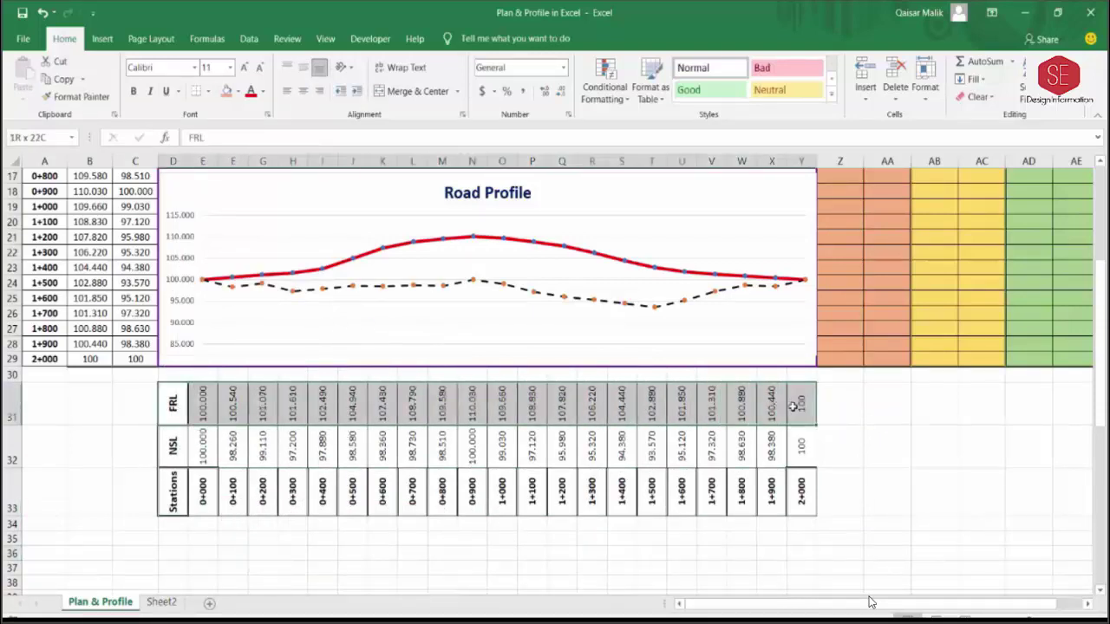
pyautogui.click(251, 91)
pyautogui.click(244, 69)
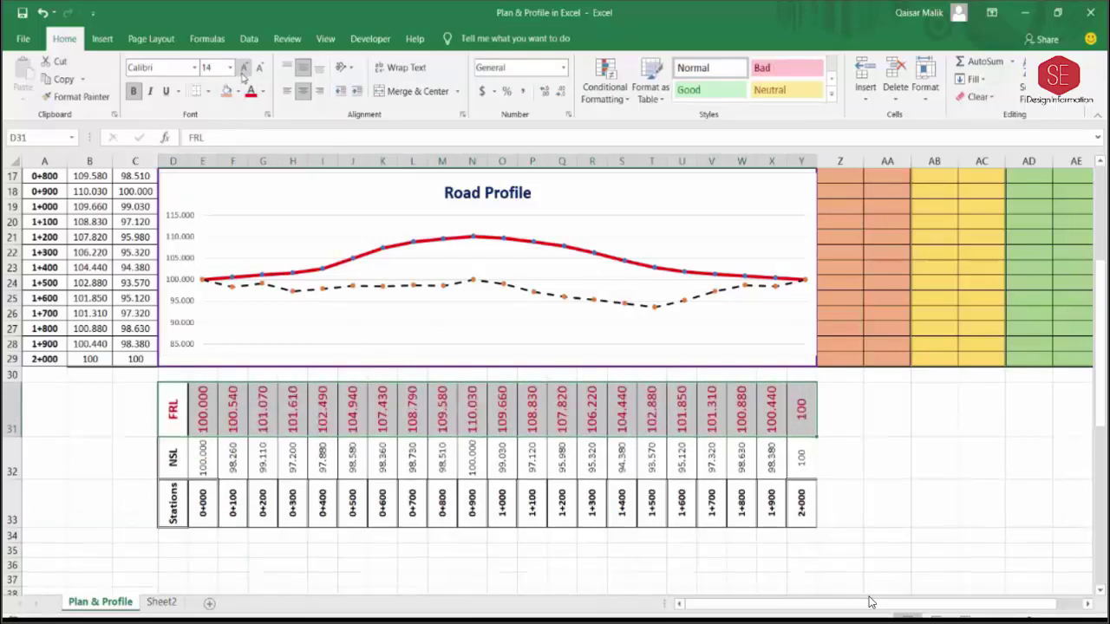
pyautogui.click(845, 414)
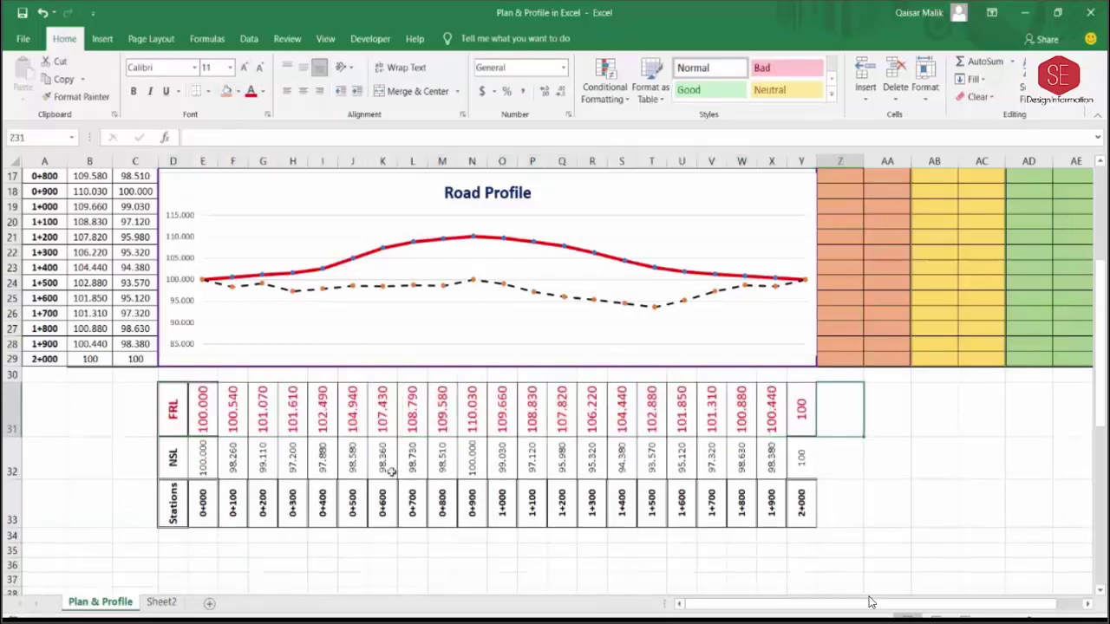
# - Make the NSL row values bold
pyautogui.moveTo(193, 454); pyautogui.dragTo(801, 459)
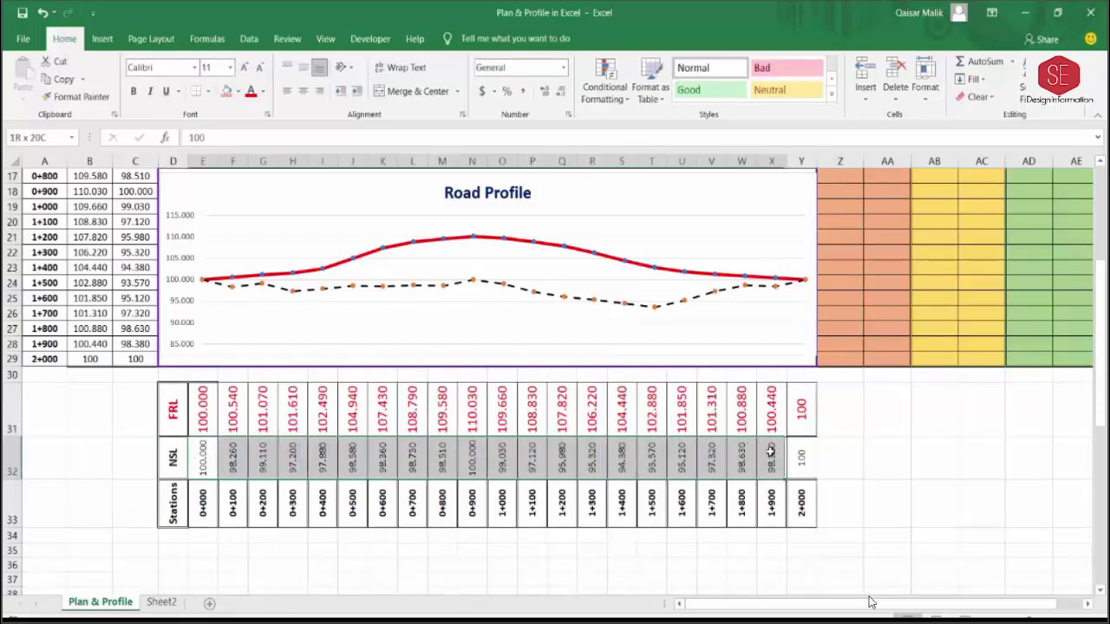
pyautogui.click(133, 92)
pyautogui.click(836, 530)
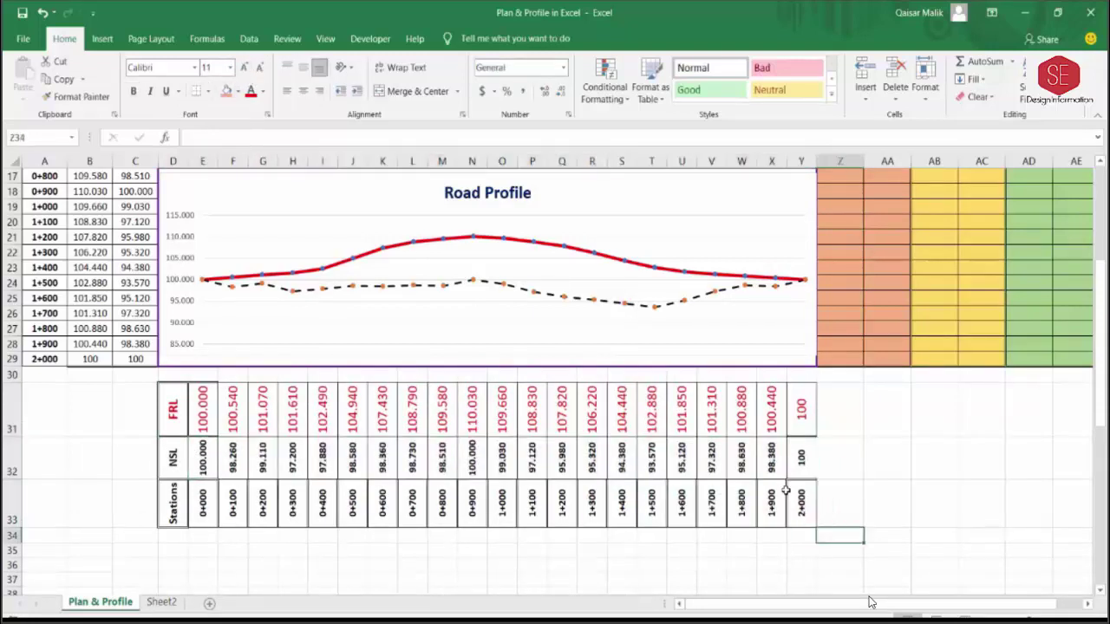
pyautogui.scroll(1, 757, 362)
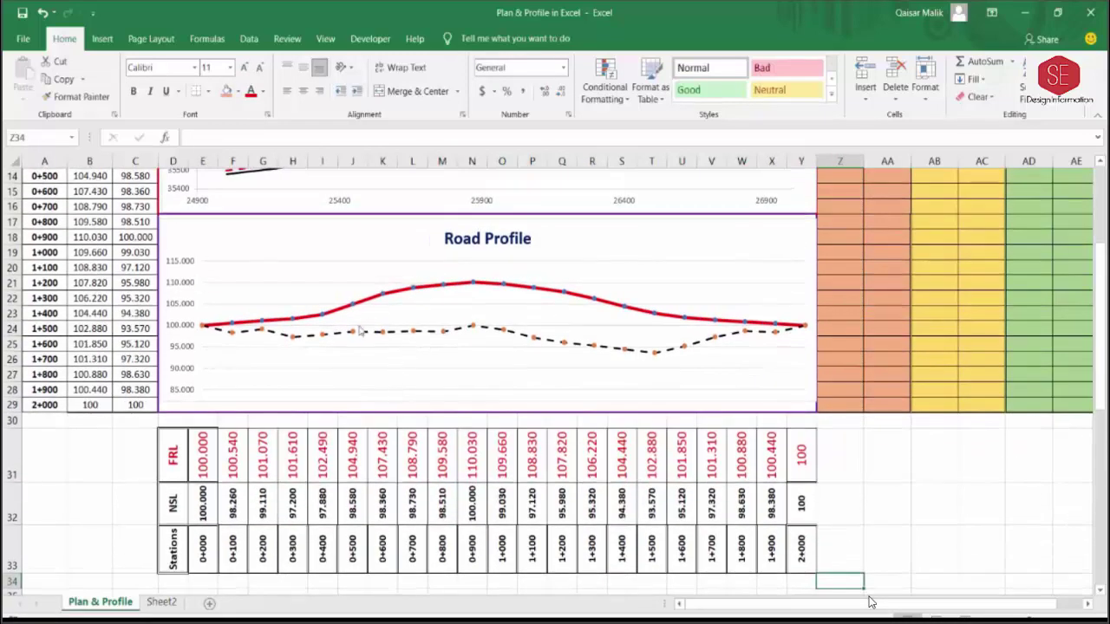
pyautogui.scroll(2, 537, 442)
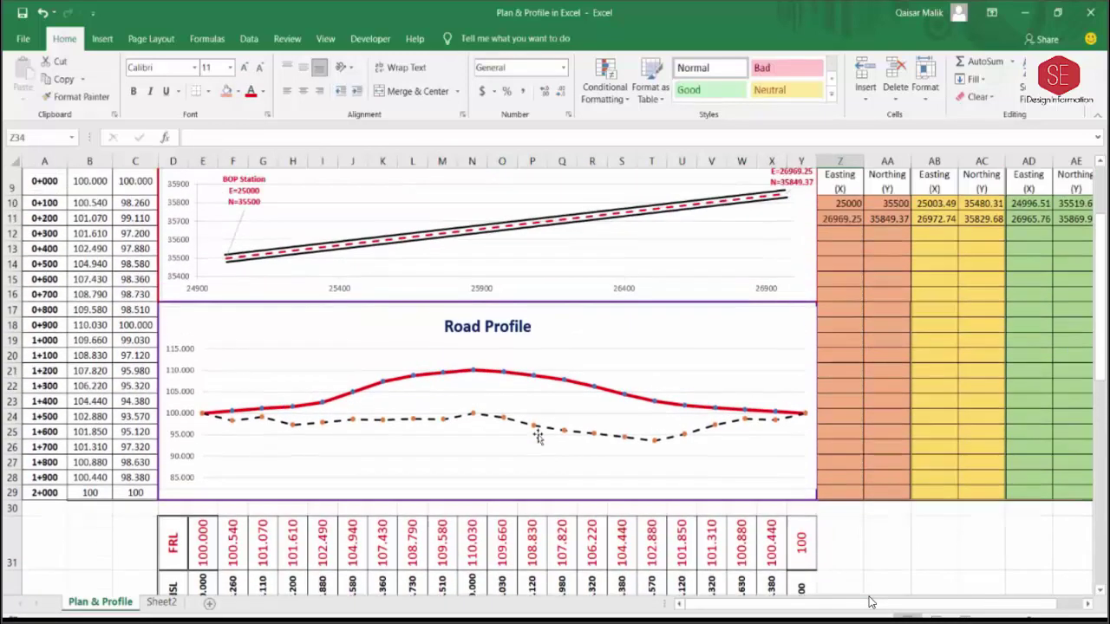
# - Cut the FRL, NSL and Stations table and insert it at cell D26 in rows 26–28
pyautogui.scroll(-2, 482, 425)
pyautogui.moveTo(172, 446); pyautogui.dragTo(801, 529)
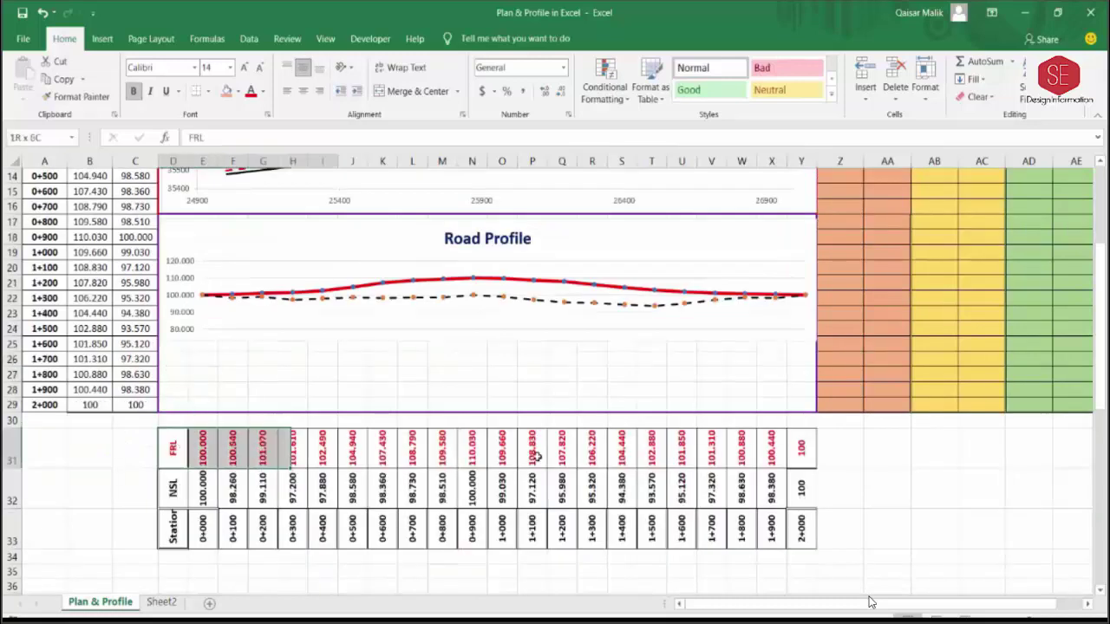
pyautogui.rightClick(162, 447)
pyautogui.click(193, 109)
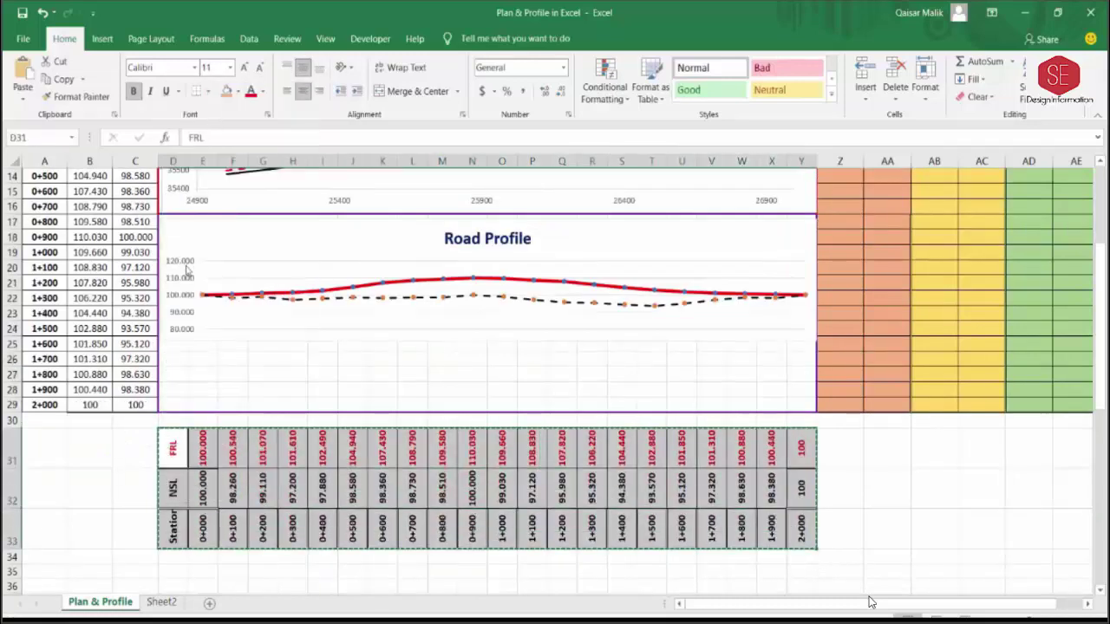
pyautogui.click(173, 354)
pyautogui.rightClick(174, 354)
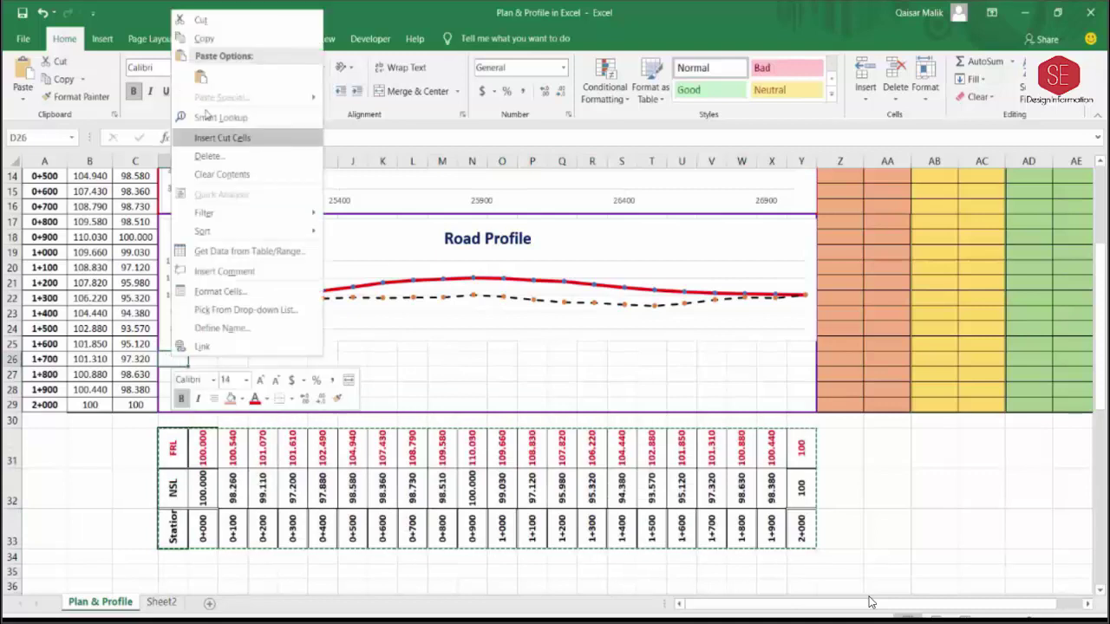
pyautogui.click(200, 76)
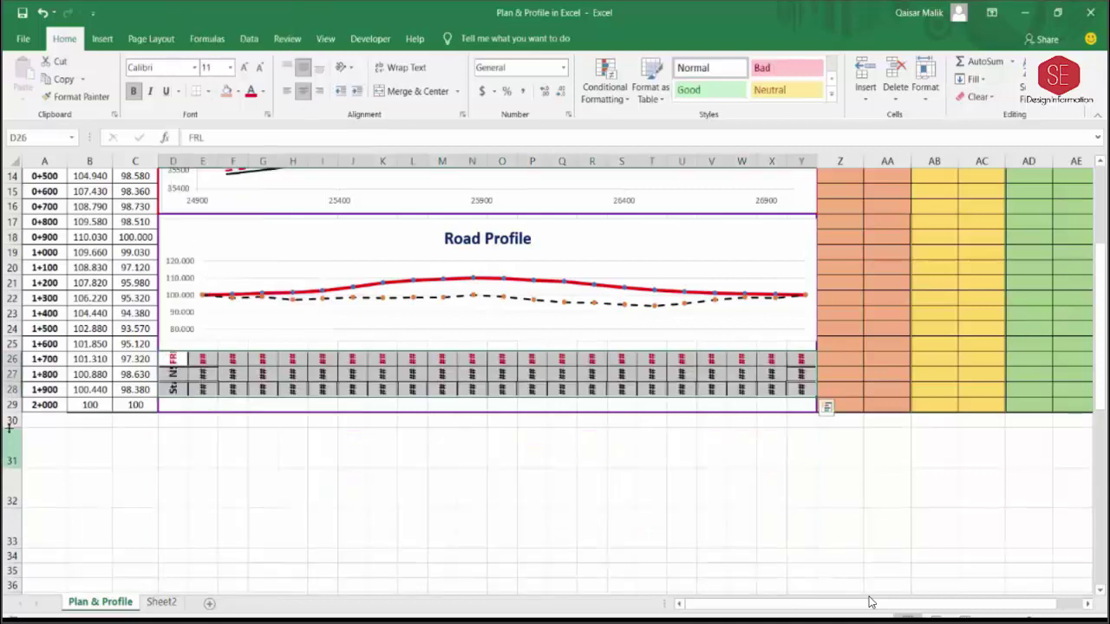
# - Increase the row height of rows 26–28 so all values show in full
pyautogui.moveTo(12, 358); pyautogui.dragTo(12, 389)
pyautogui.rightClick(13, 389)
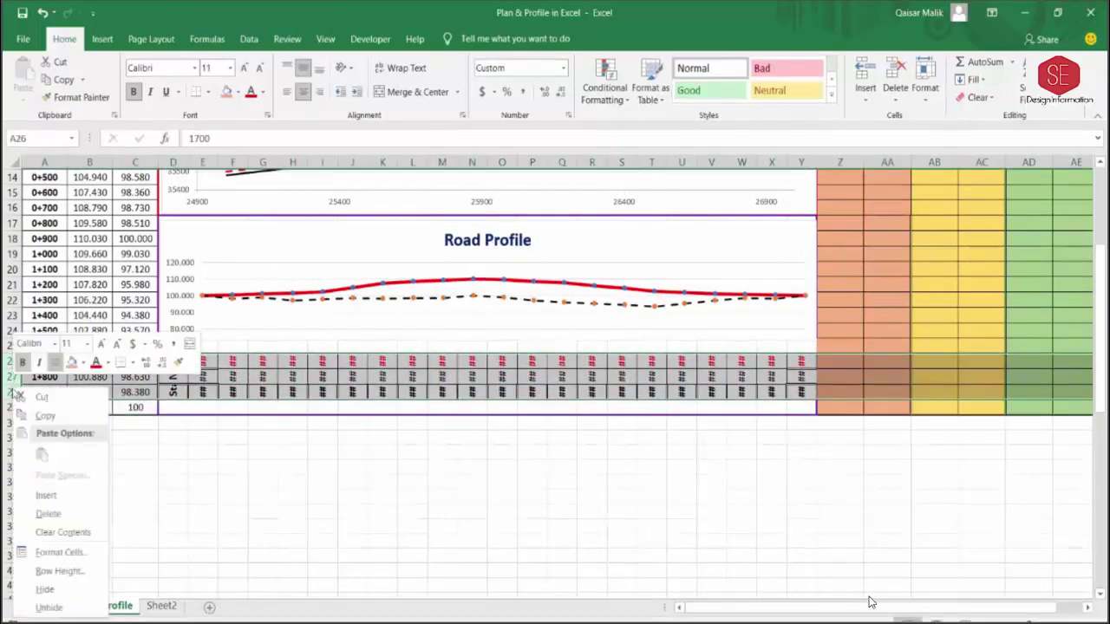
pyautogui.click(63, 571)
pyautogui.write('50')
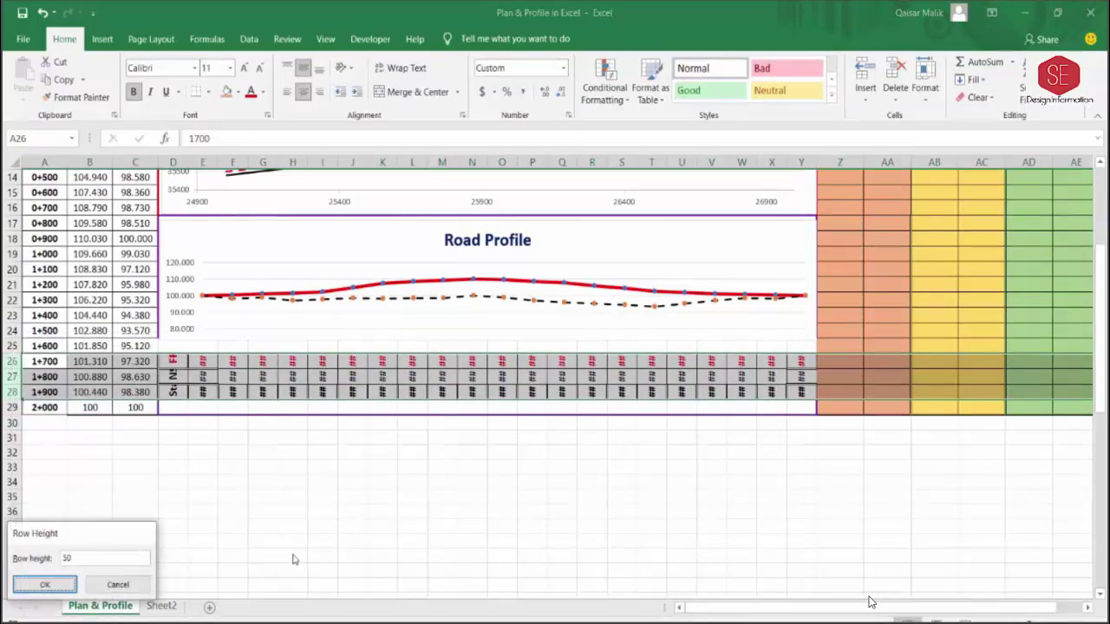
pyautogui.press('Return')
pyautogui.scroll(4, 95, 278)
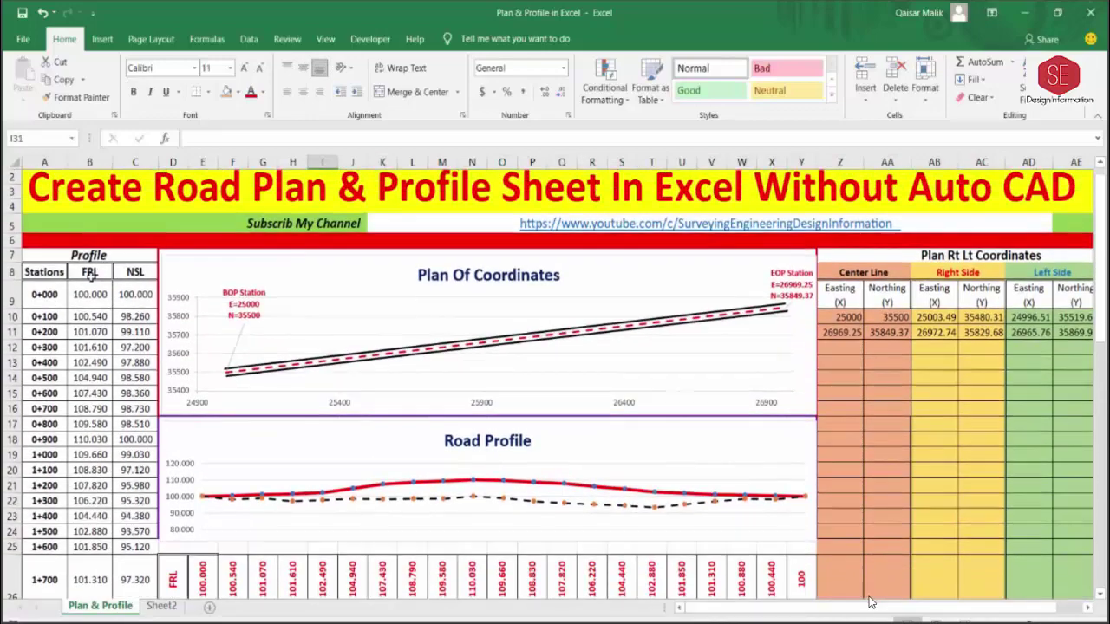
pyautogui.scroll(-3, 96, 278)
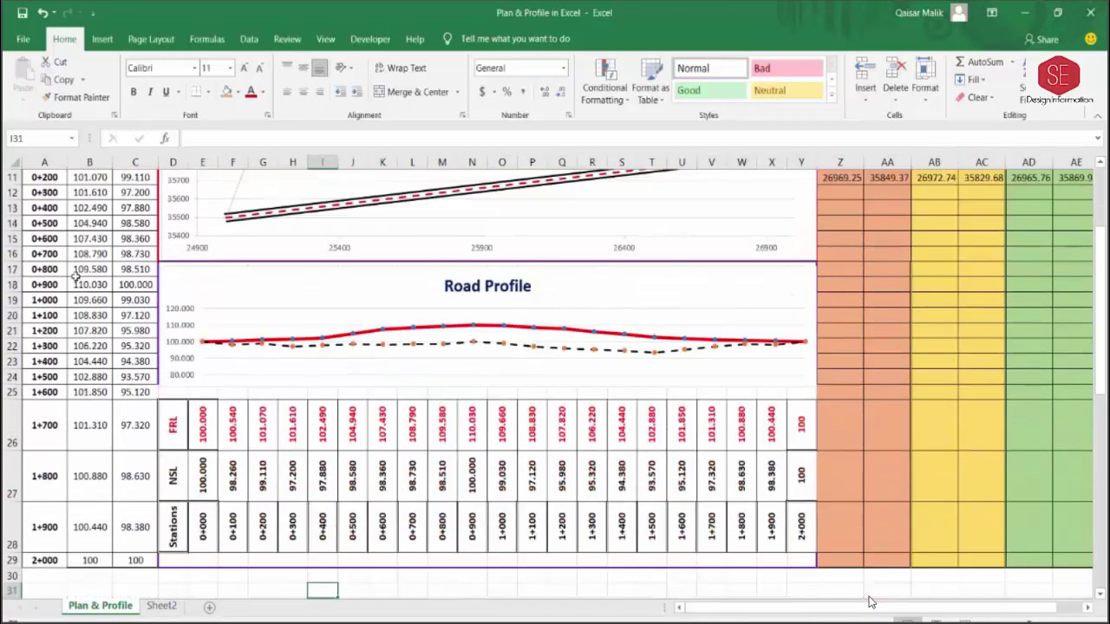
pyautogui.scroll(2, 77, 276)
# - Clear the values in columns A–C
pyautogui.moveTo(99, 211); pyautogui.dragTo(106, 569)
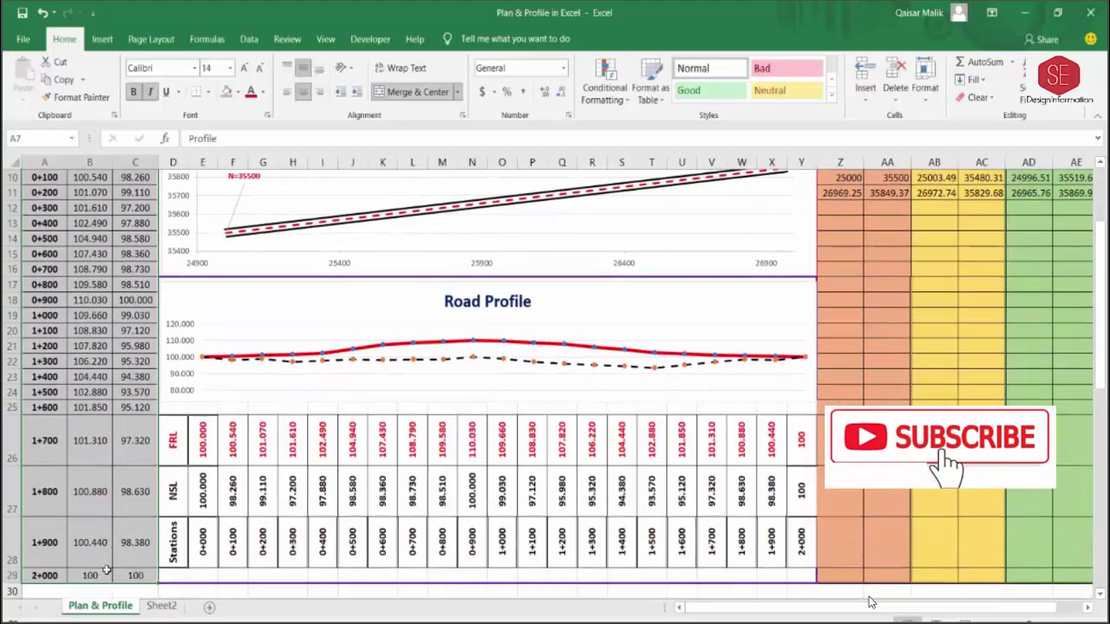
pyautogui.press('Delete')
pyautogui.scroll(2, 217, 520)
pyautogui.scroll(1, 260, 518)
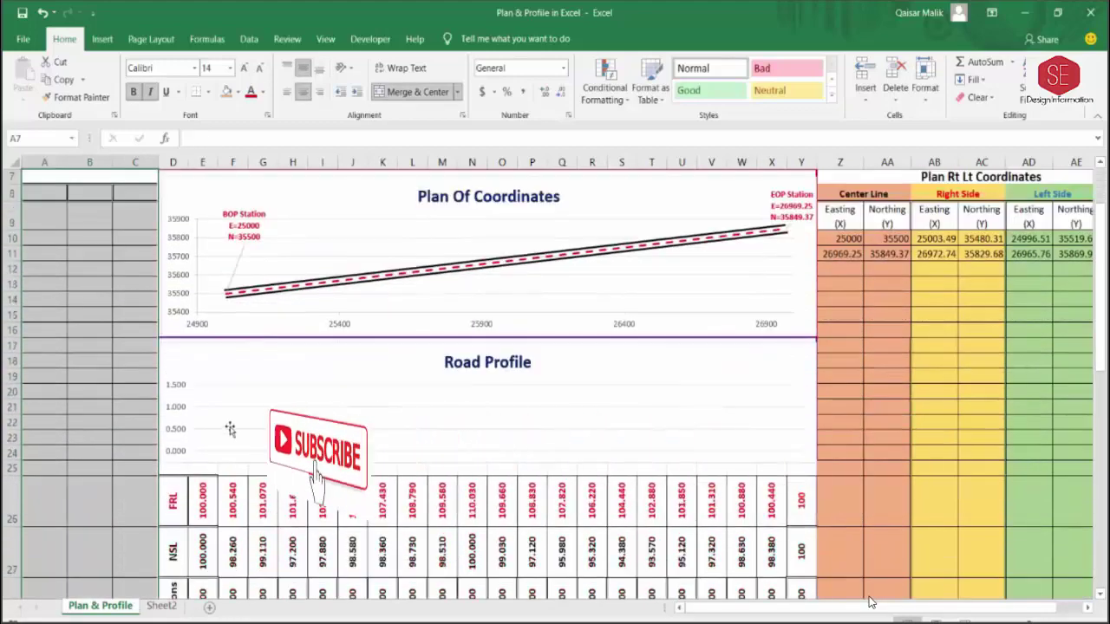
pyautogui.scroll(-3, 361, 419)
# - Insert a line chart with markers of the FRL and NSL value rows
pyautogui.click(378, 362)
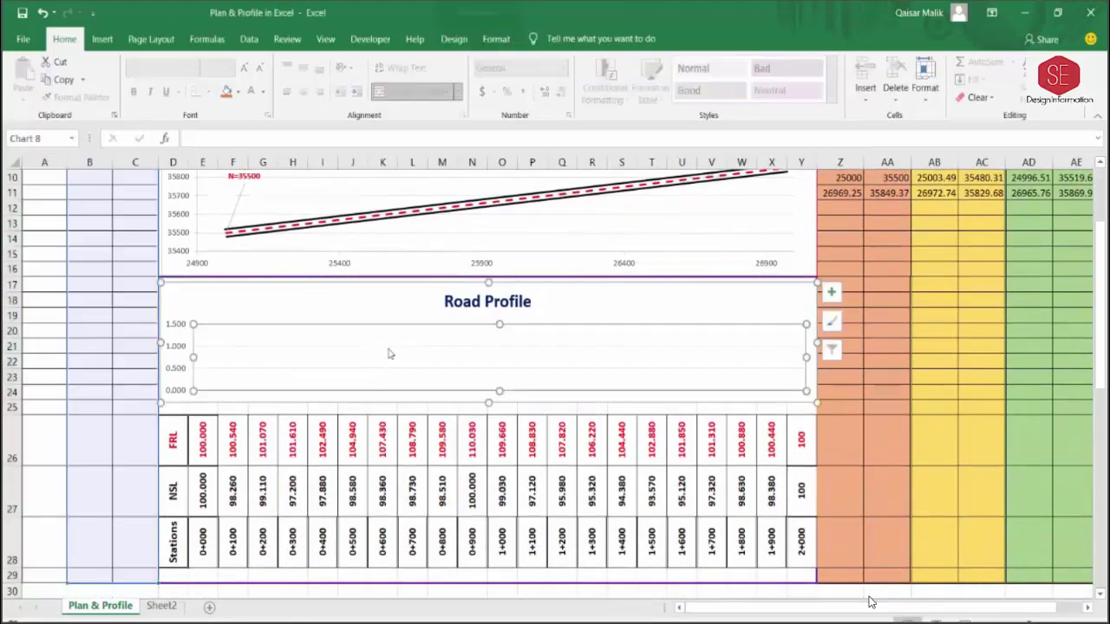
pyautogui.click(359, 475)
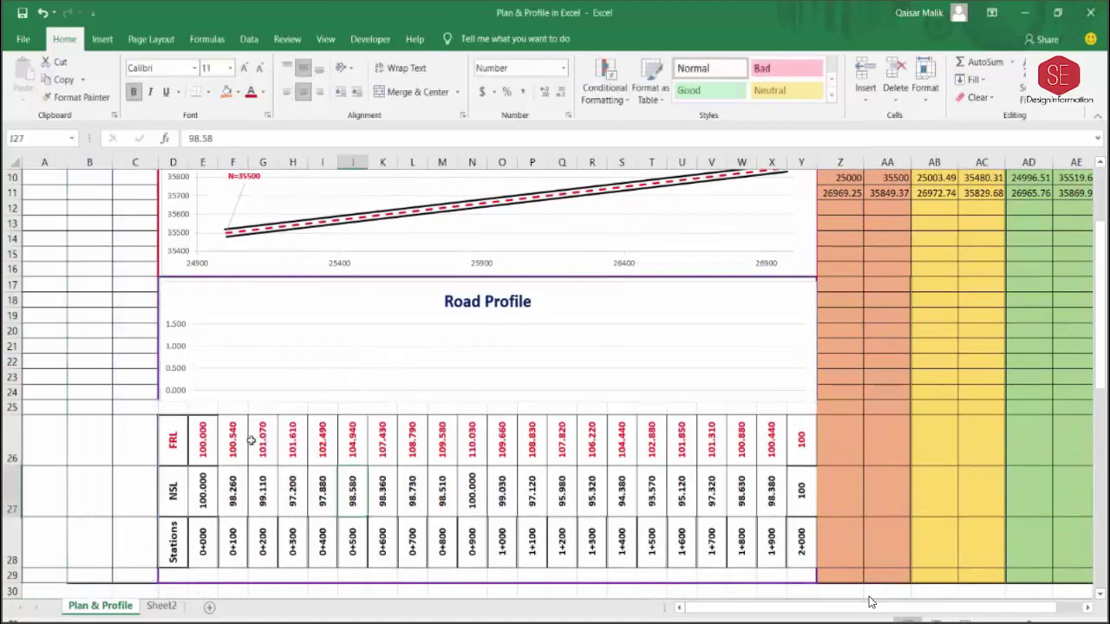
pyautogui.moveTo(196, 436); pyautogui.dragTo(730, 478)
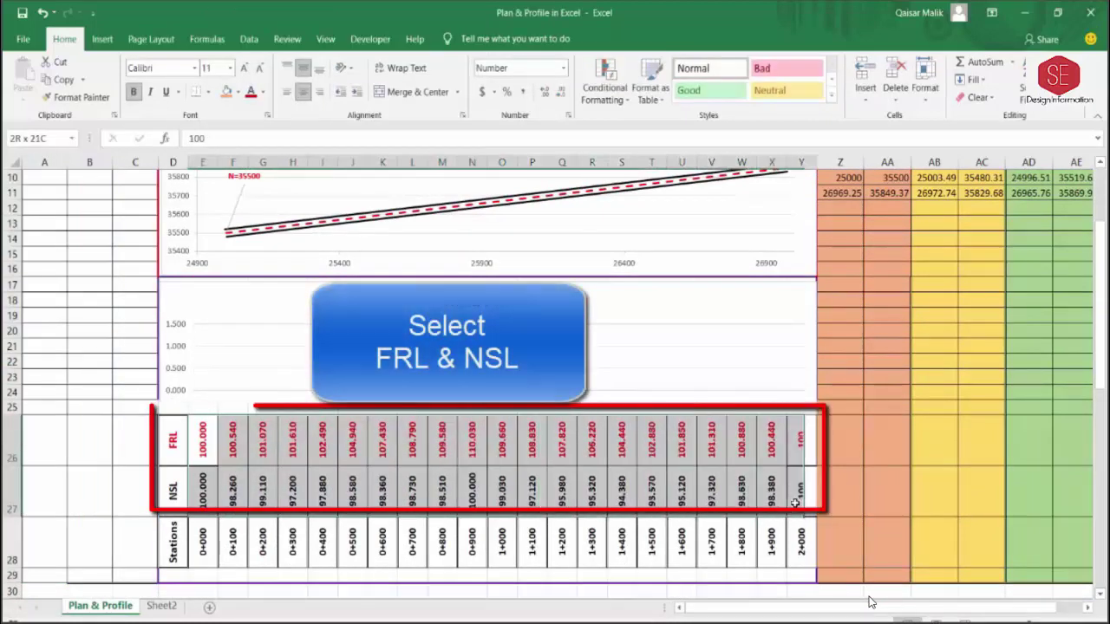
pyautogui.click(104, 40)
pyautogui.click(511, 81)
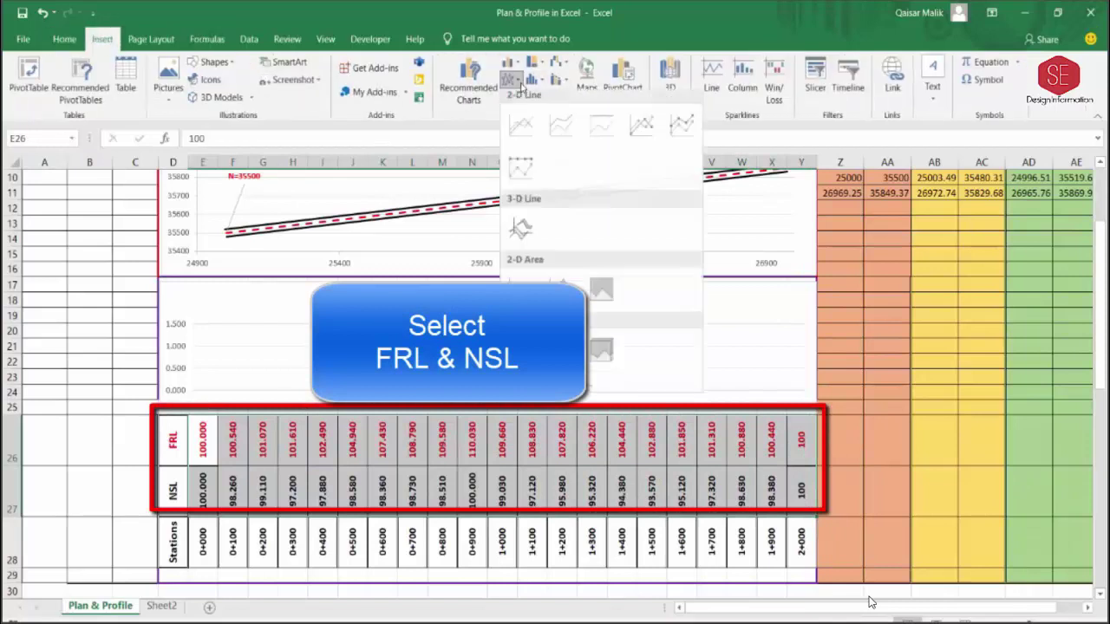
pyautogui.click(639, 128)
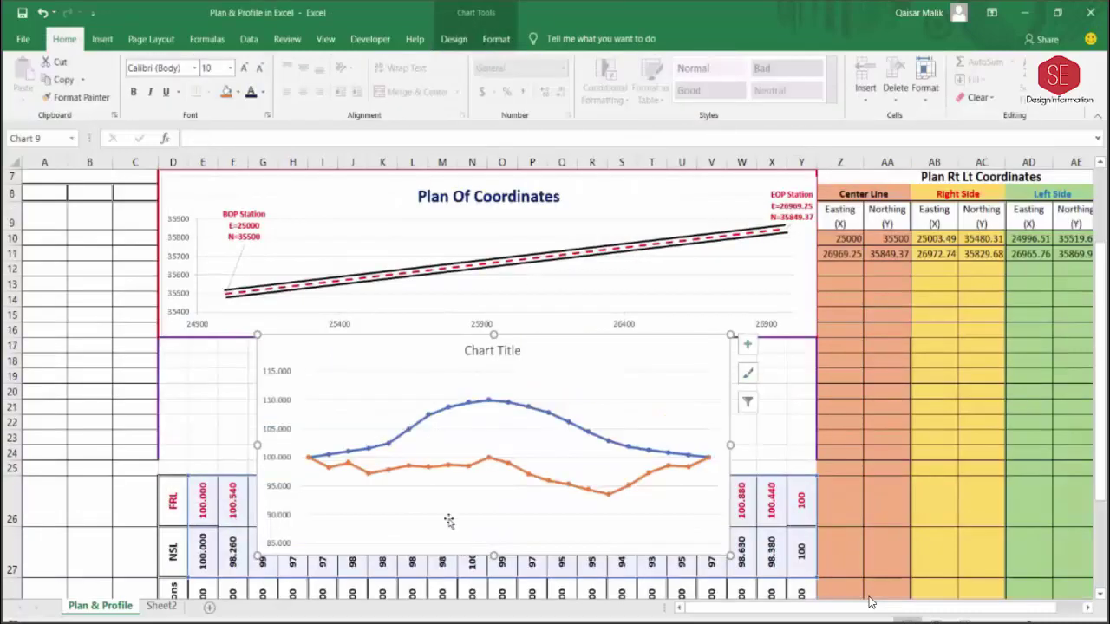
# - Shorten the new profile chart and widen it to both left and right
pyautogui.moveTo(494, 555); pyautogui.dragTo(494, 473)
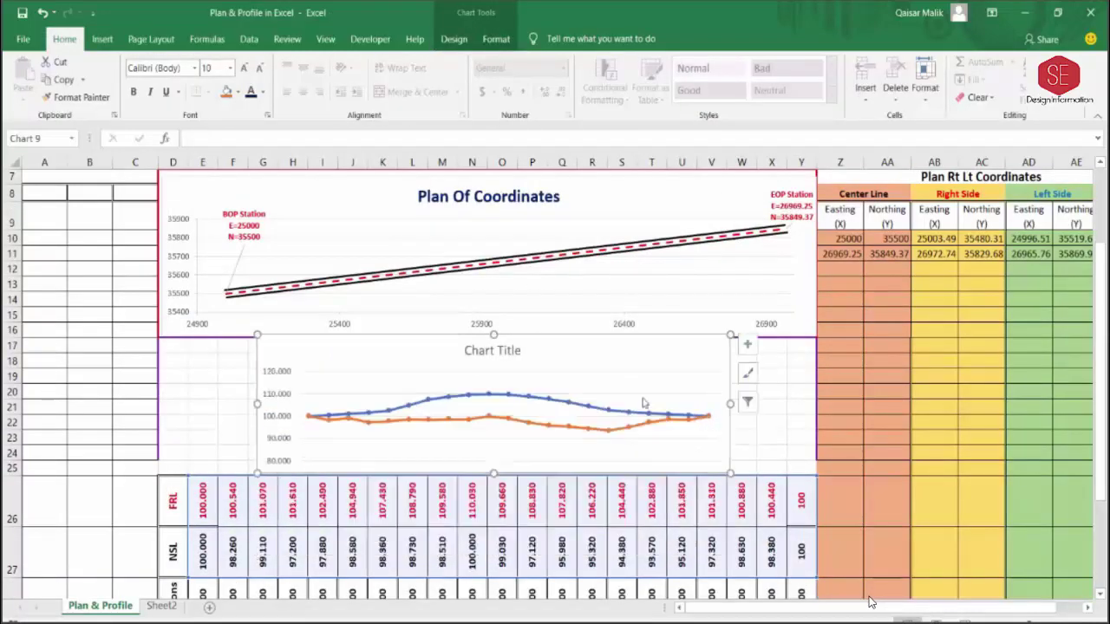
pyautogui.moveTo(730, 404); pyautogui.dragTo(815, 404)
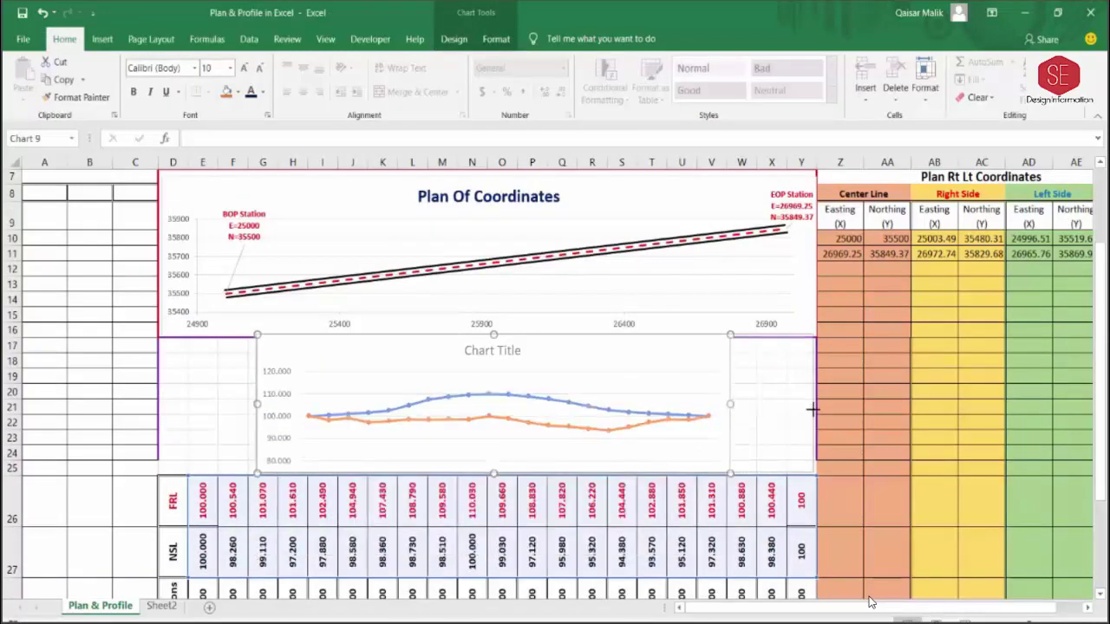
pyautogui.moveTo(255, 406); pyautogui.dragTo(160, 405)
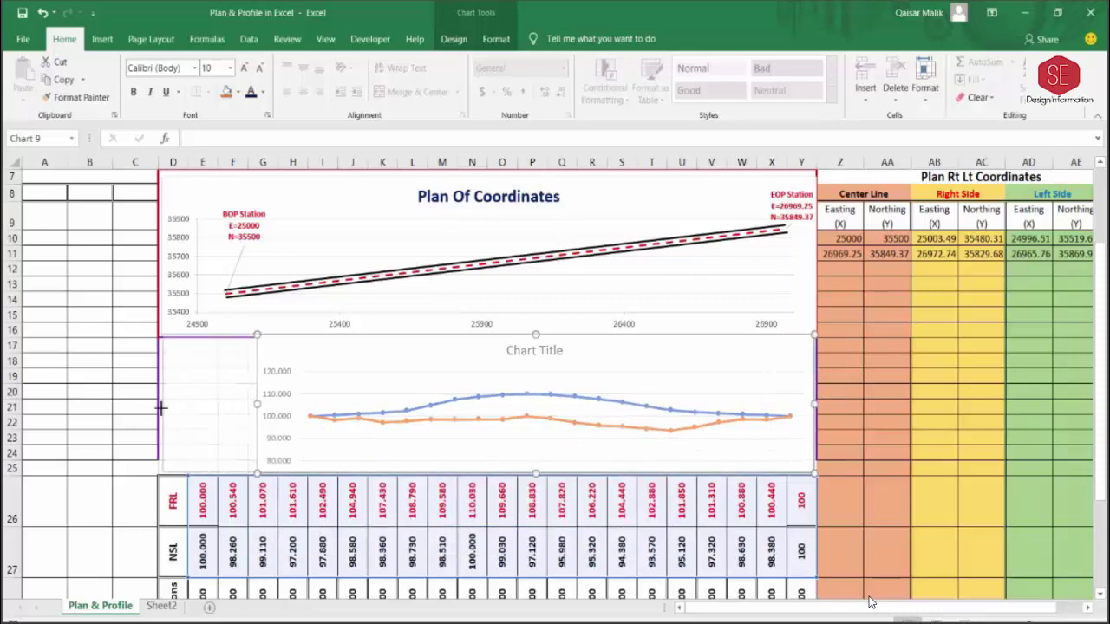
# - Format the FRL series line red with width 2.75 pt
pyautogui.click(604, 405)
pyautogui.doubleClick(603, 405)
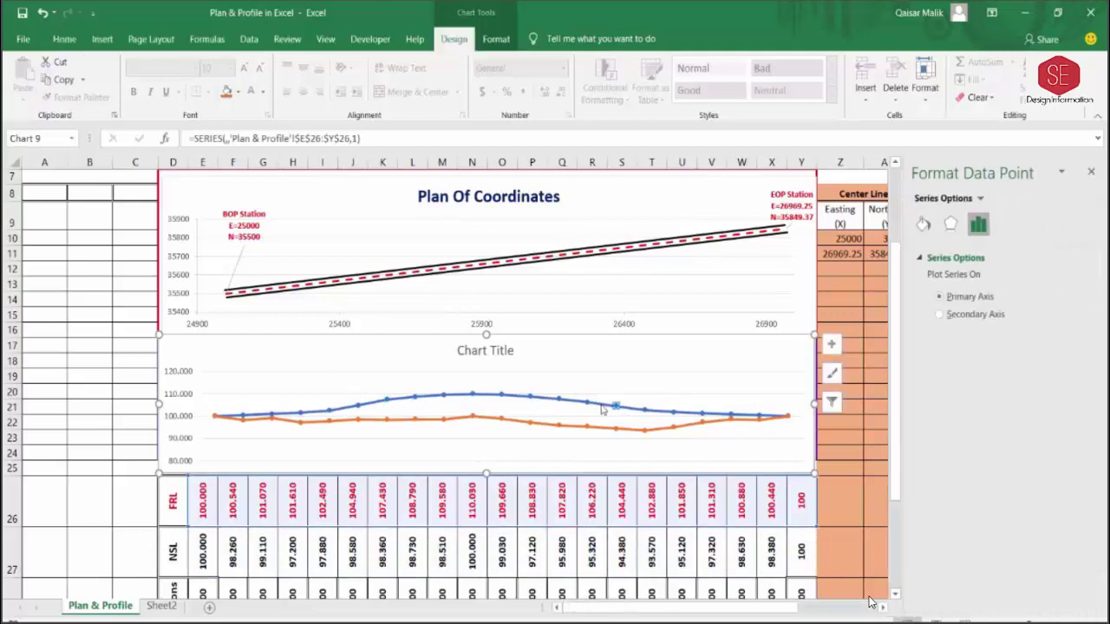
pyautogui.click(923, 224)
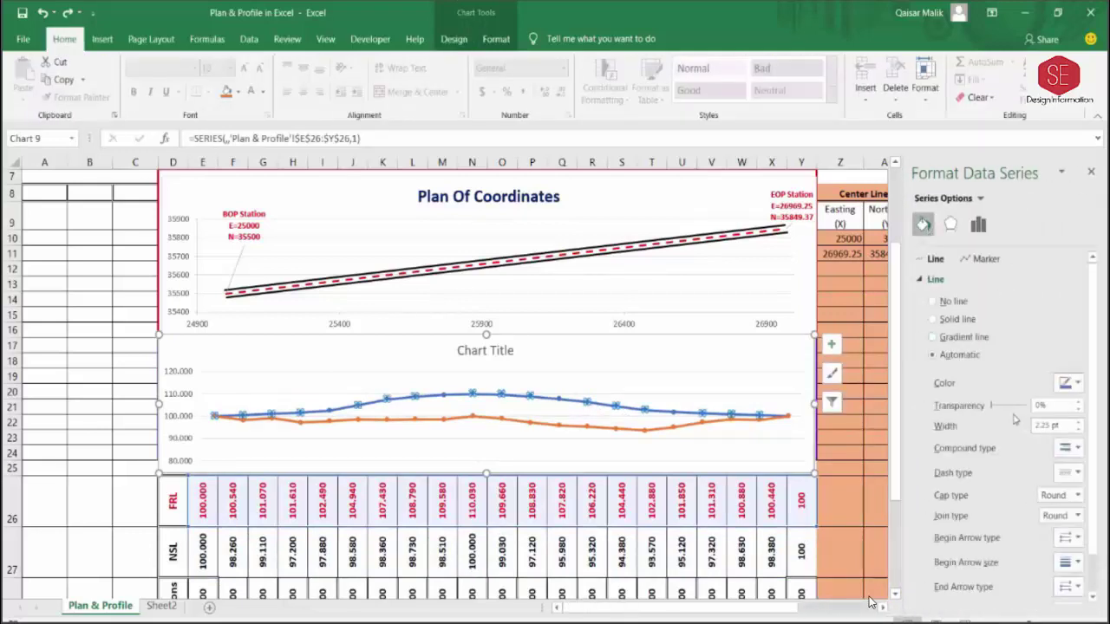
pyautogui.click(1079, 382)
pyautogui.click(1006, 503)
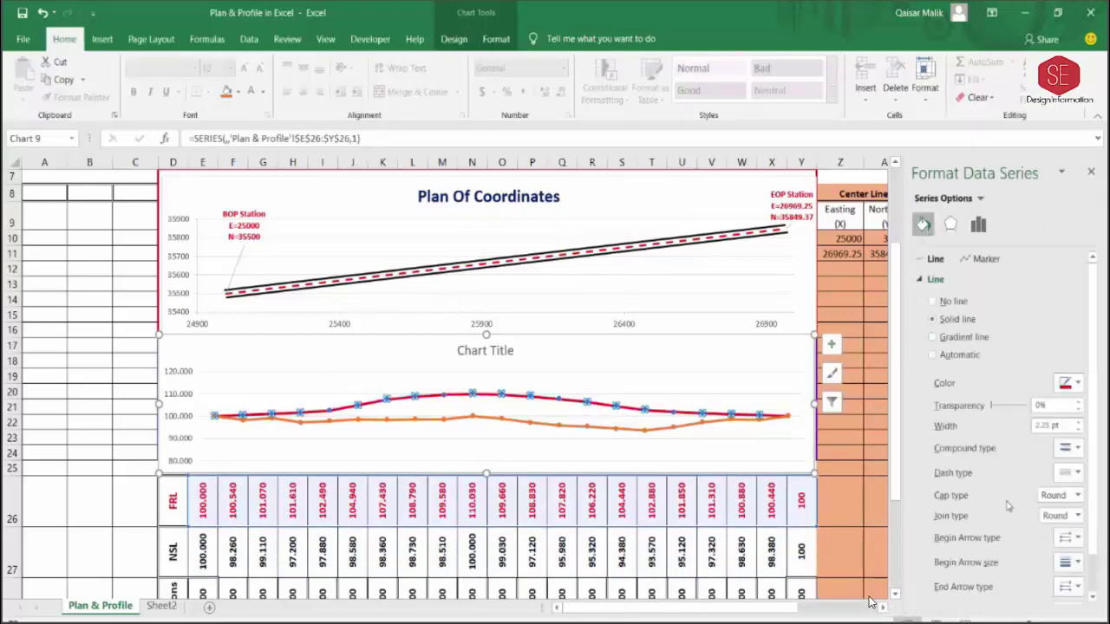
pyautogui.click(1080, 423)
pyautogui.click(1079, 423)
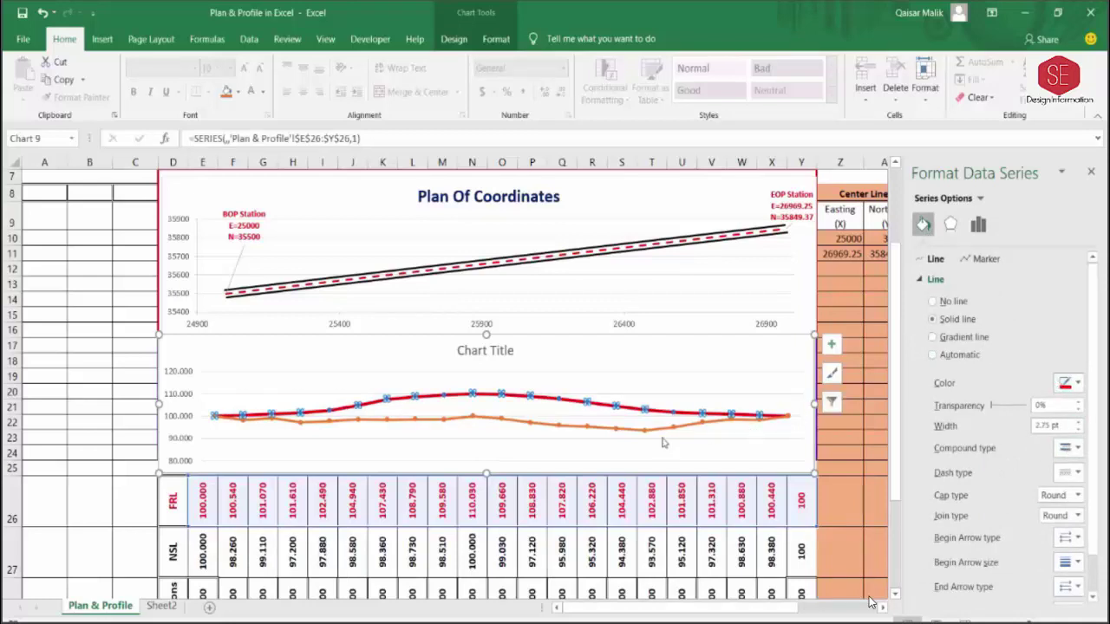
# - Format the NSL series line black with a dashed style
pyautogui.click(705, 425)
pyautogui.click(1070, 382)
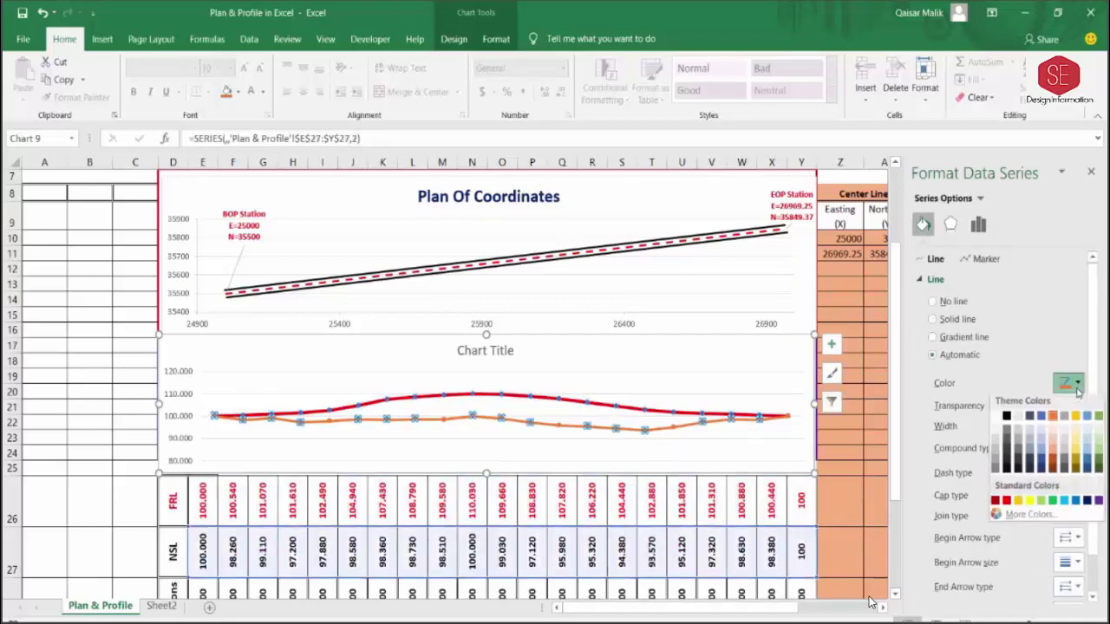
pyautogui.click(1007, 419)
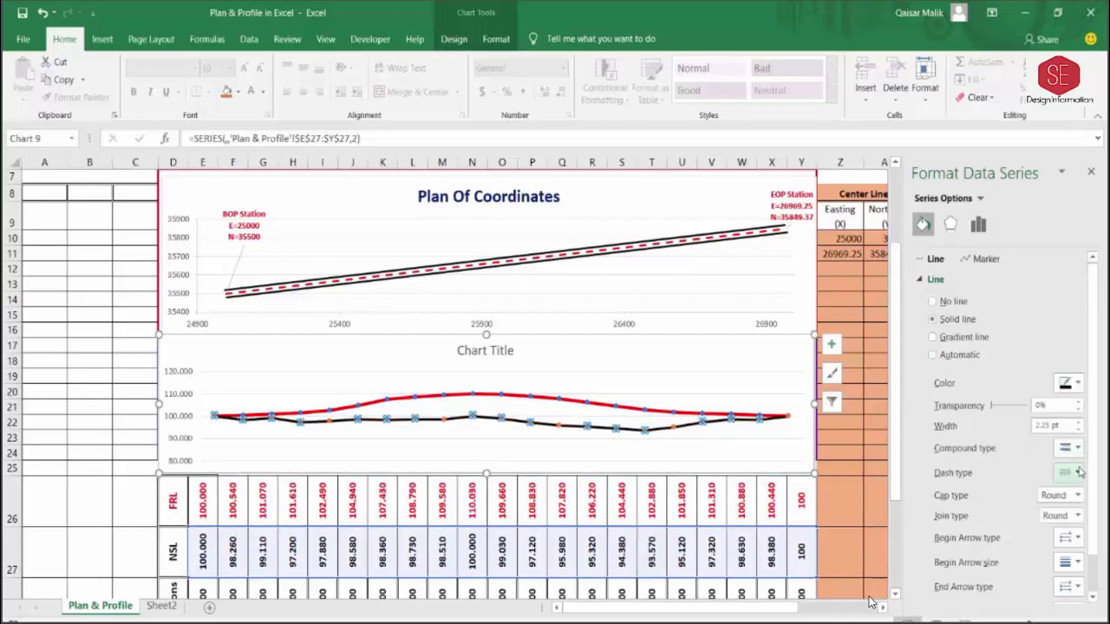
pyautogui.click(1072, 472)
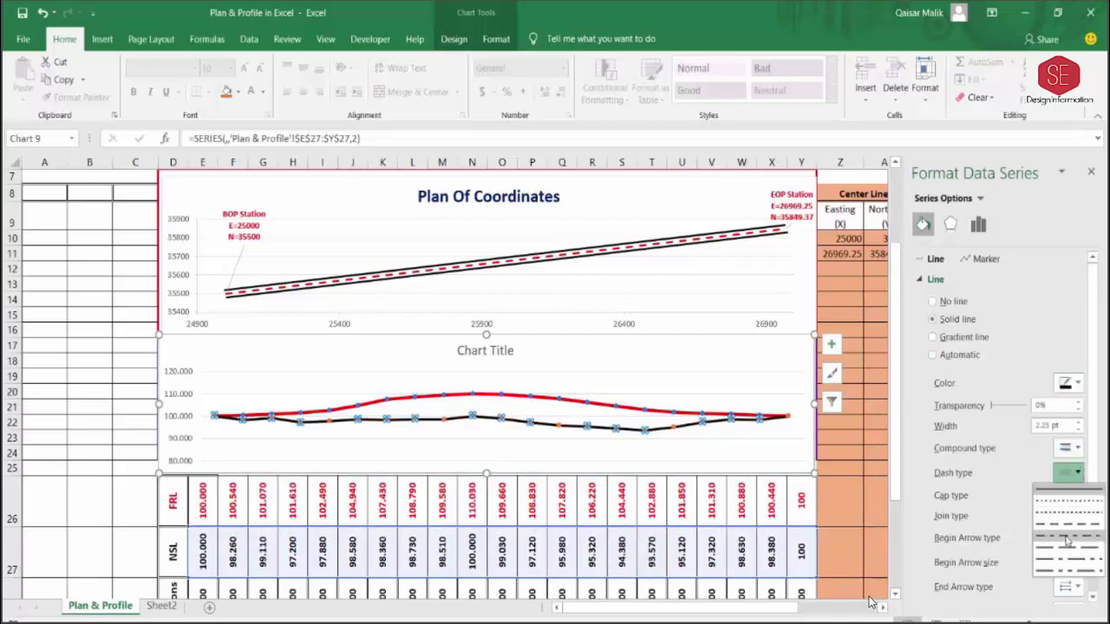
pyautogui.click(1069, 531)
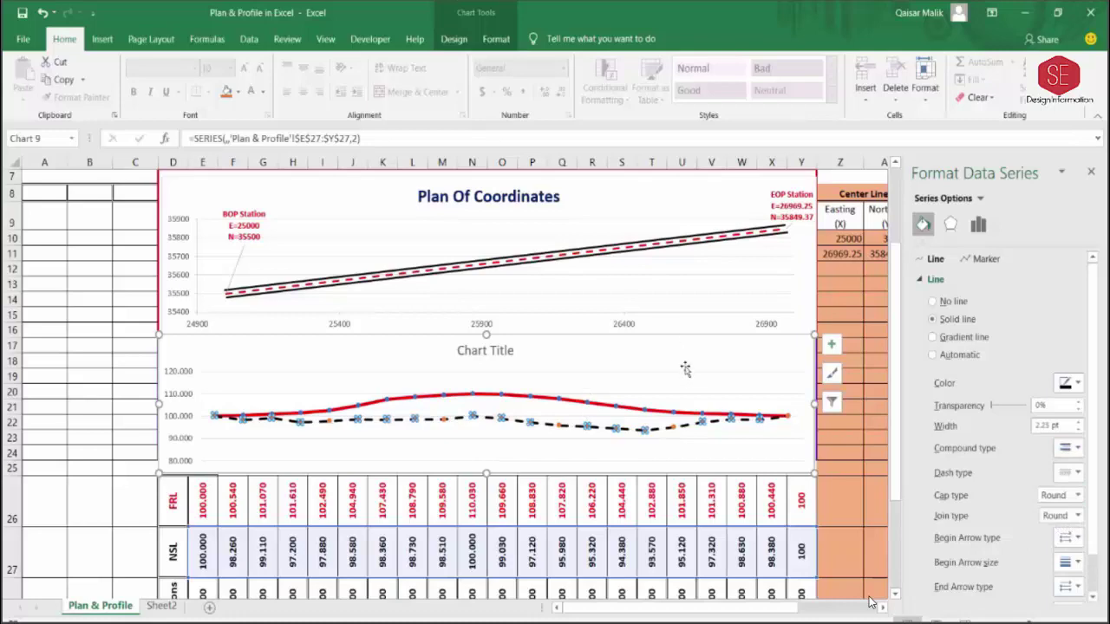
pyautogui.click(834, 443)
# - Delete the empty columns B and C
pyautogui.scroll(-1, 528, 433)
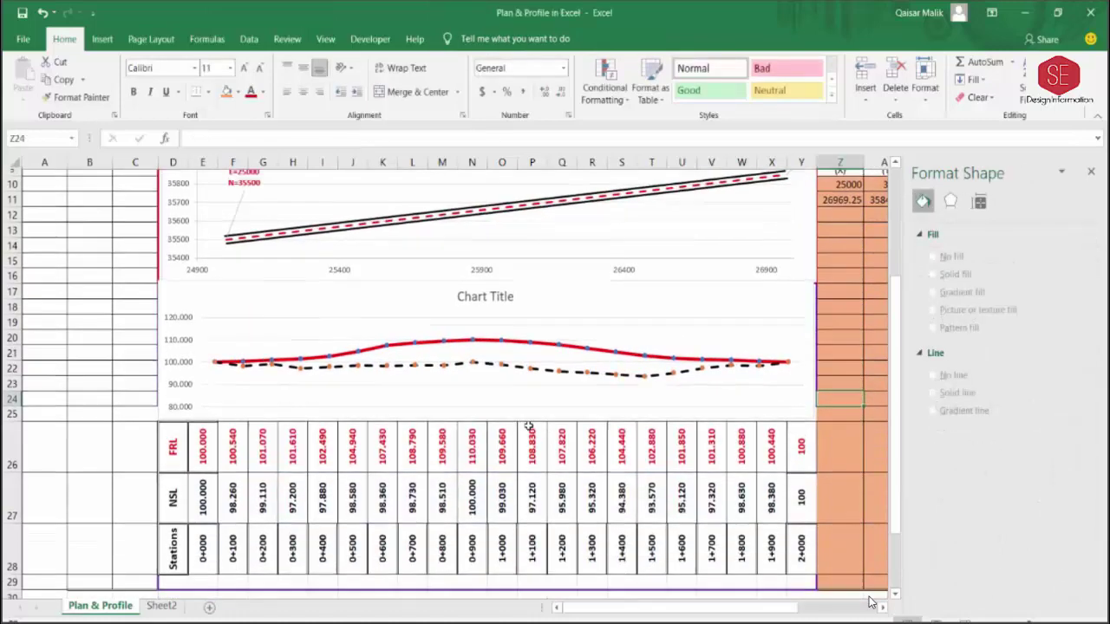
pyautogui.scroll(2, 347, 390)
pyautogui.scroll(1, 467, 351)
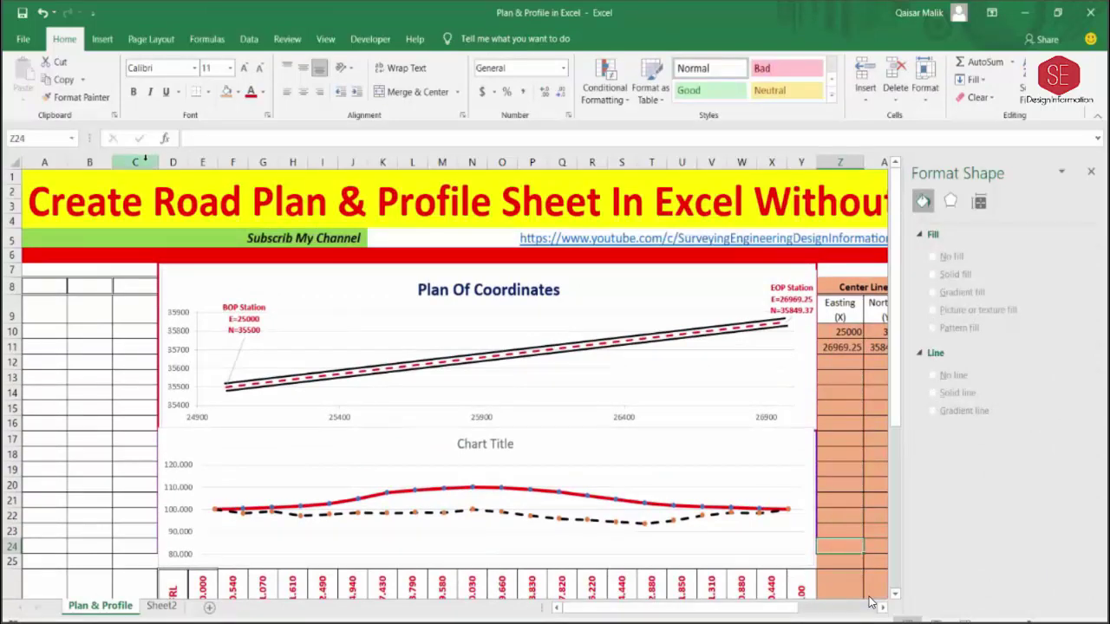
pyautogui.moveTo(145, 159); pyautogui.dragTo(91, 162)
pyautogui.rightClick(91, 162)
pyautogui.click(130, 309)
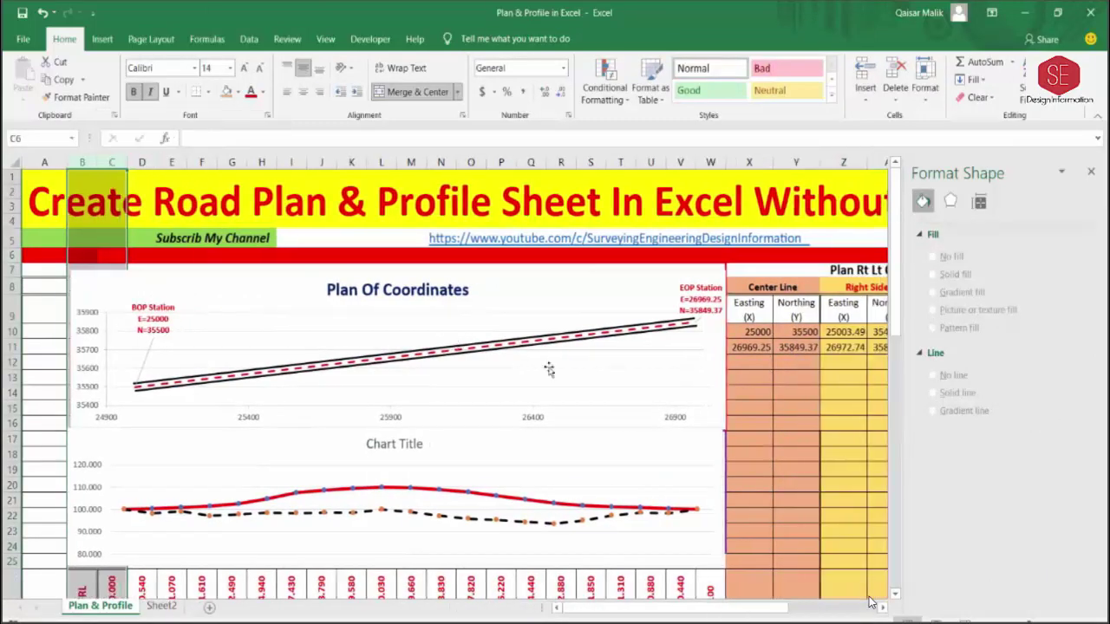
# - Close the Format pane and select the profile chart's title
pyautogui.scroll(-1, 657, 380)
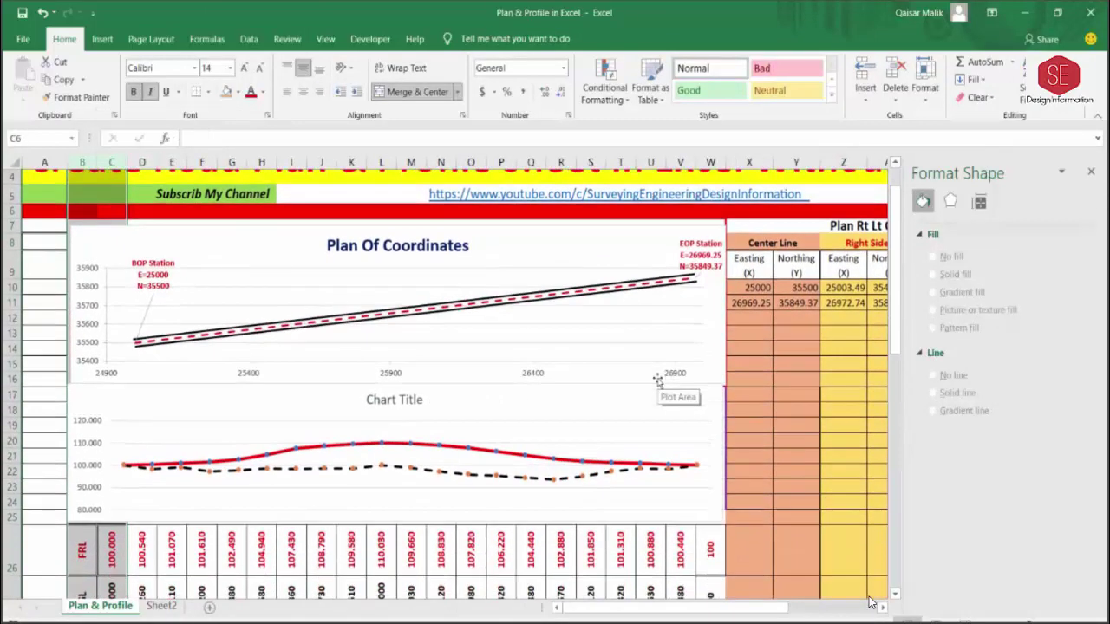
pyautogui.click(1091, 173)
pyautogui.scroll(-1, 436, 296)
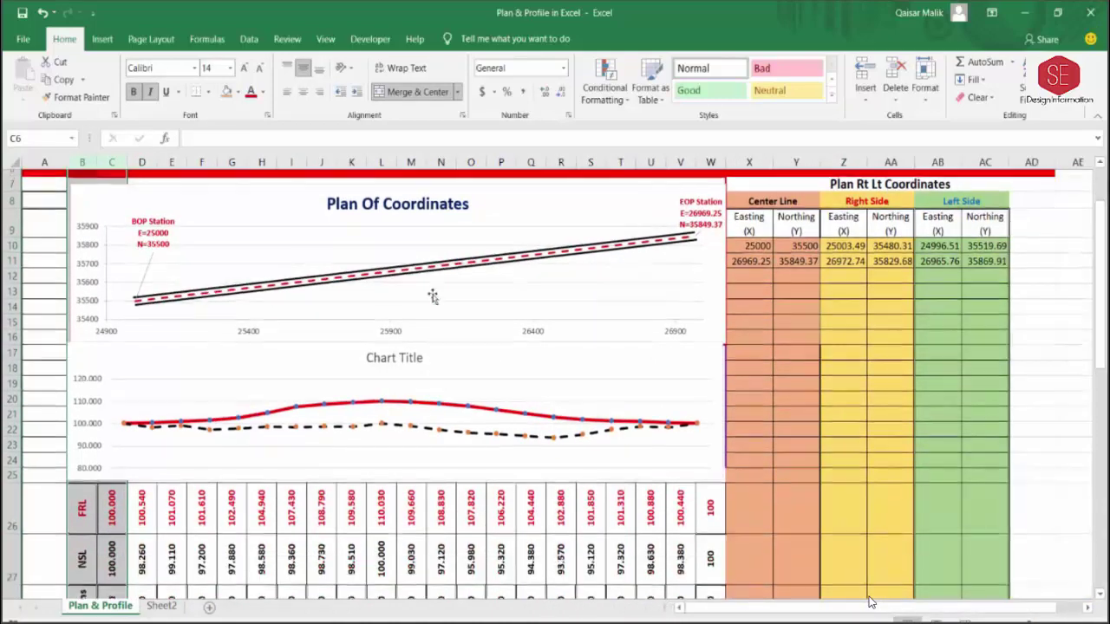
pyautogui.scroll(-1, 433, 298)
pyautogui.click(53, 345)
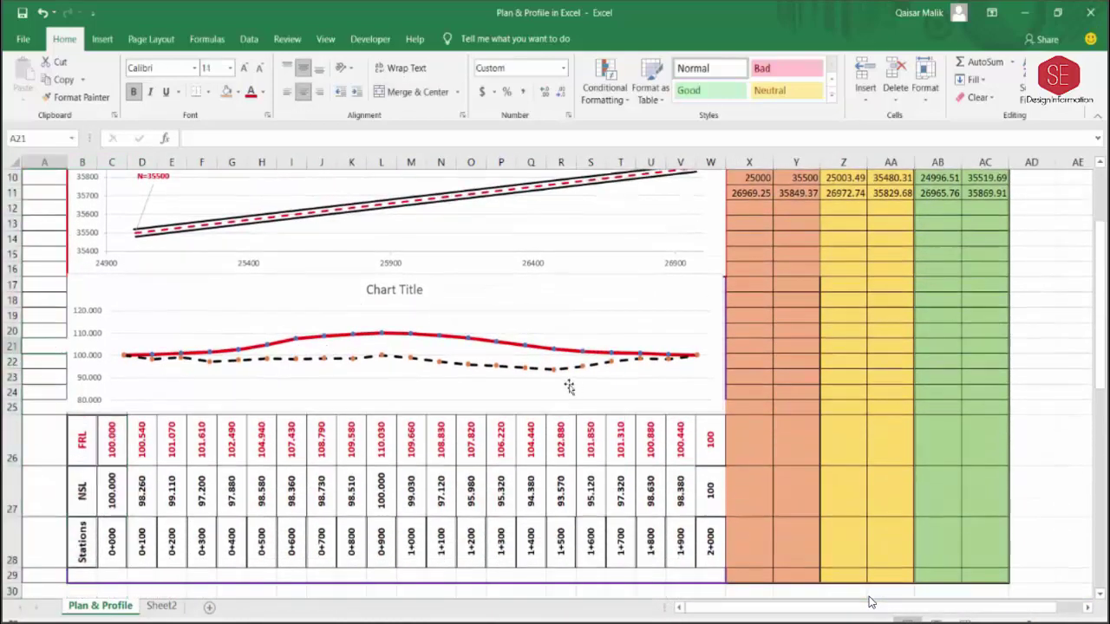
pyautogui.scroll(1, 489, 308)
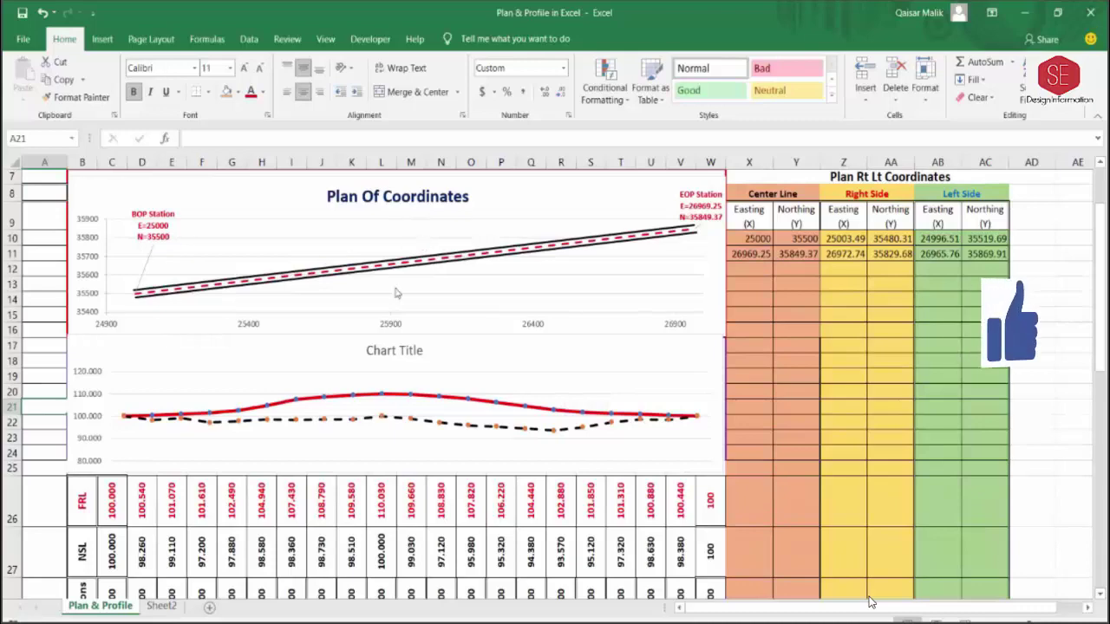
pyautogui.scroll(-2, 386, 399)
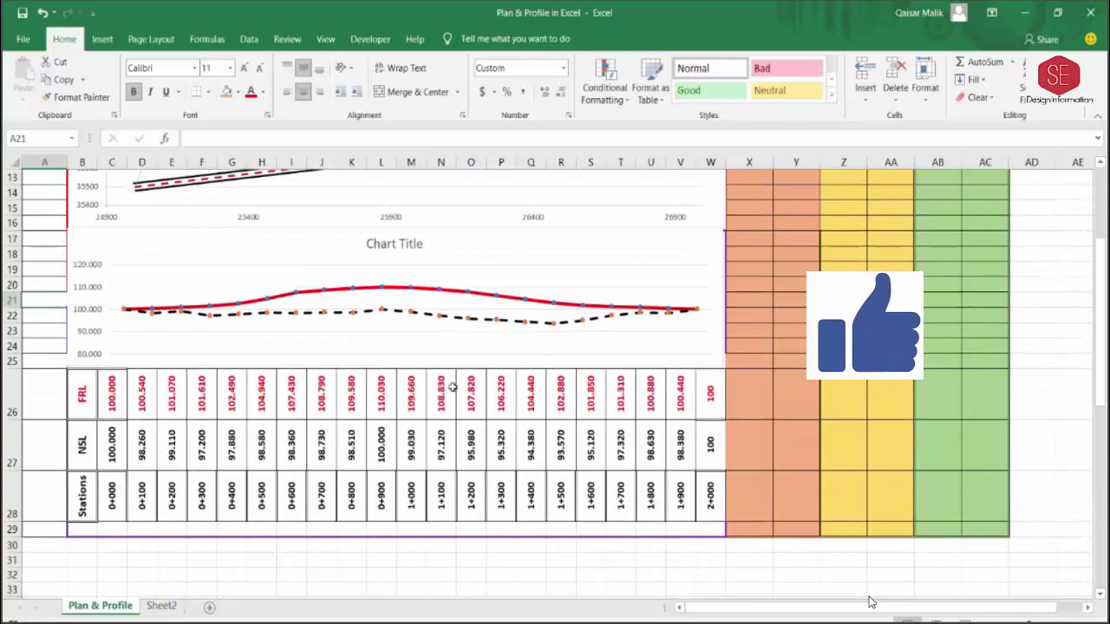
pyautogui.scroll(2, 452, 386)
pyautogui.click(389, 356)
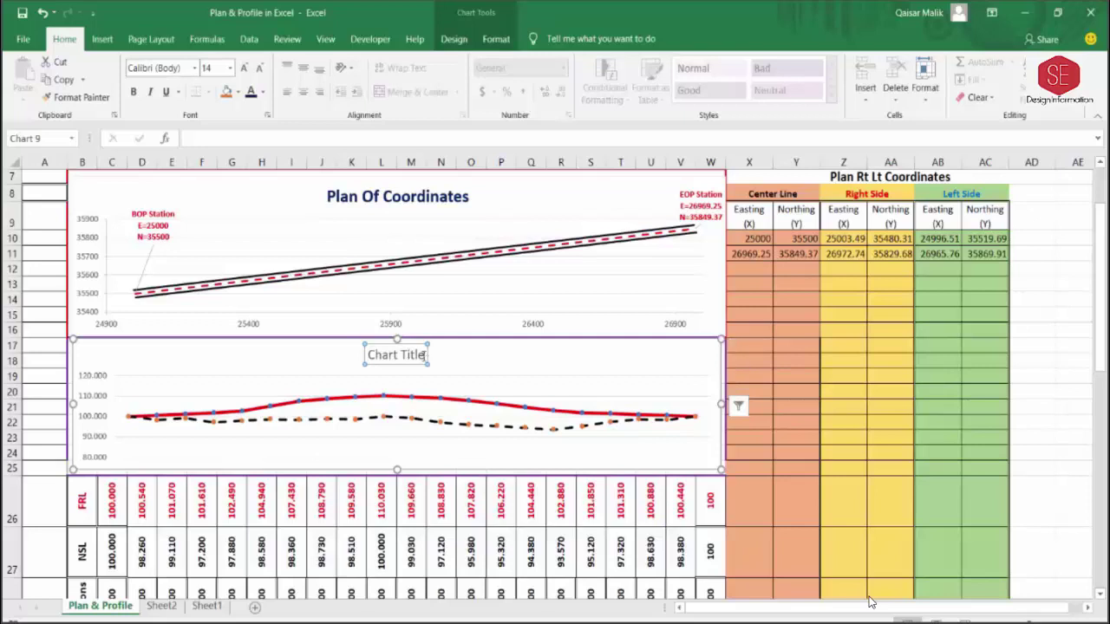
# - Replace the profile chart's placeholder title with 'Coordated Plan Profile'
pyautogui.moveTo(424, 356); pyautogui.dragTo(367, 356)
pyautogui.write('Coo')
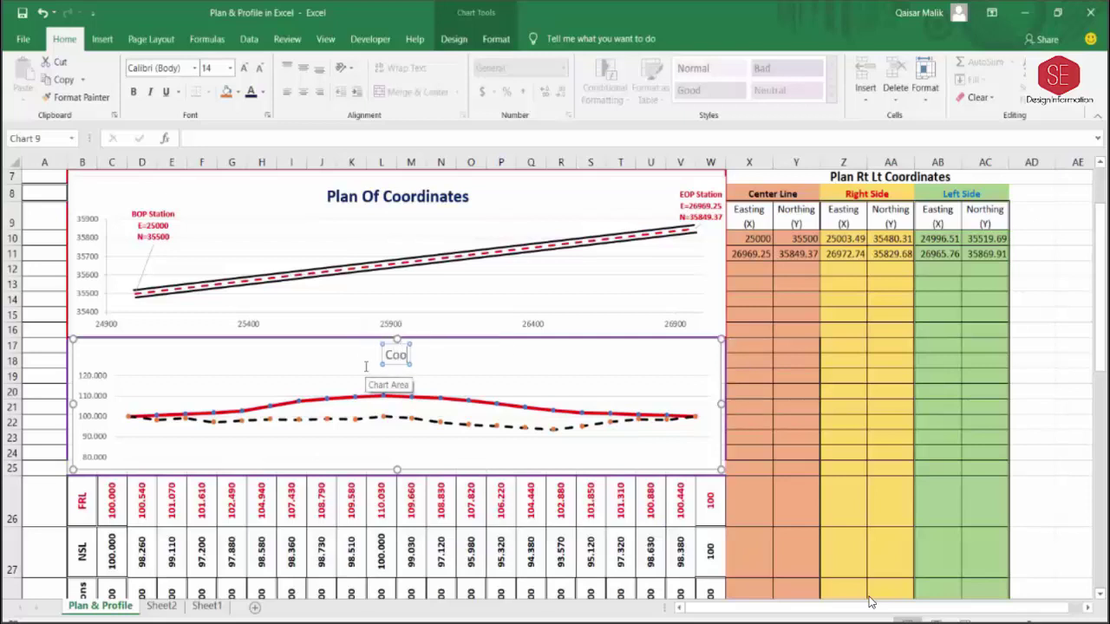
pyautogui.write('rdated')
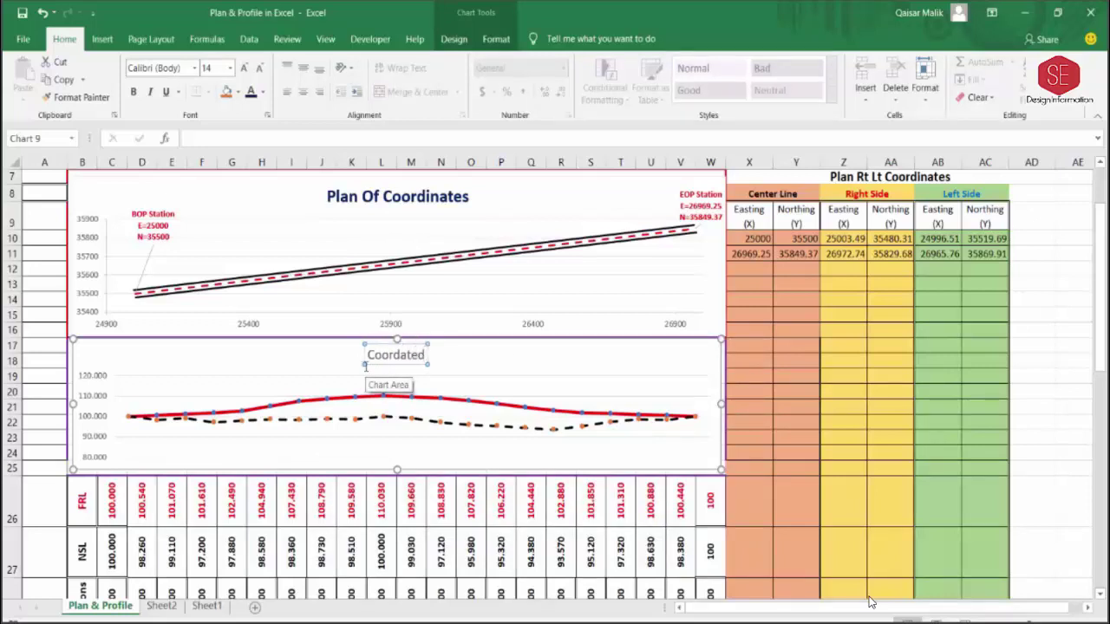
pyautogui.write(' Plan')
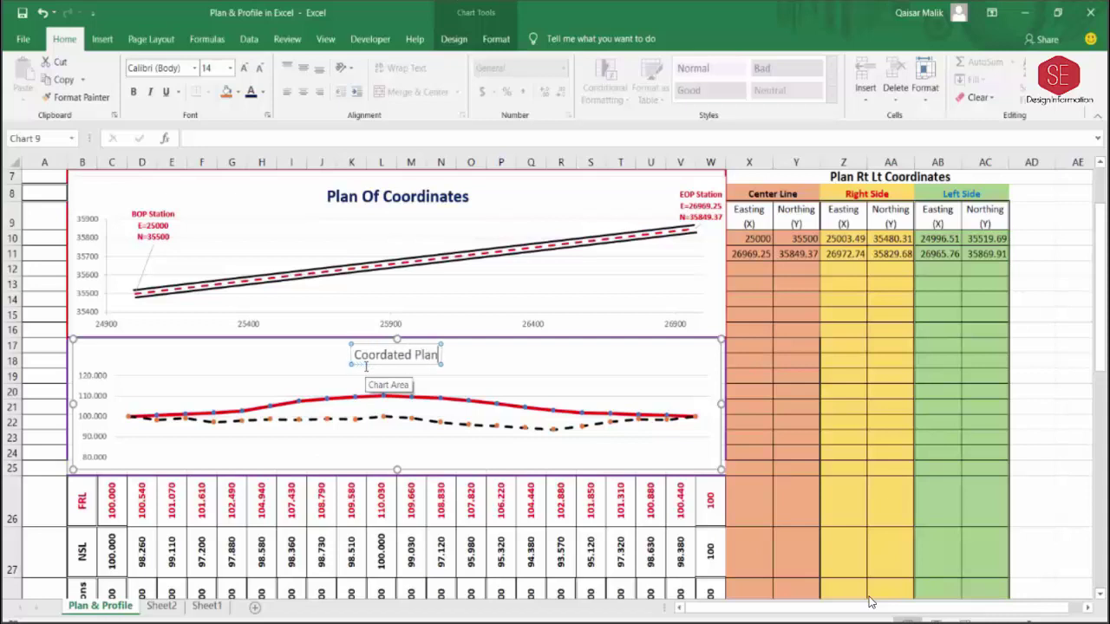
pyautogui.write(' Pro')
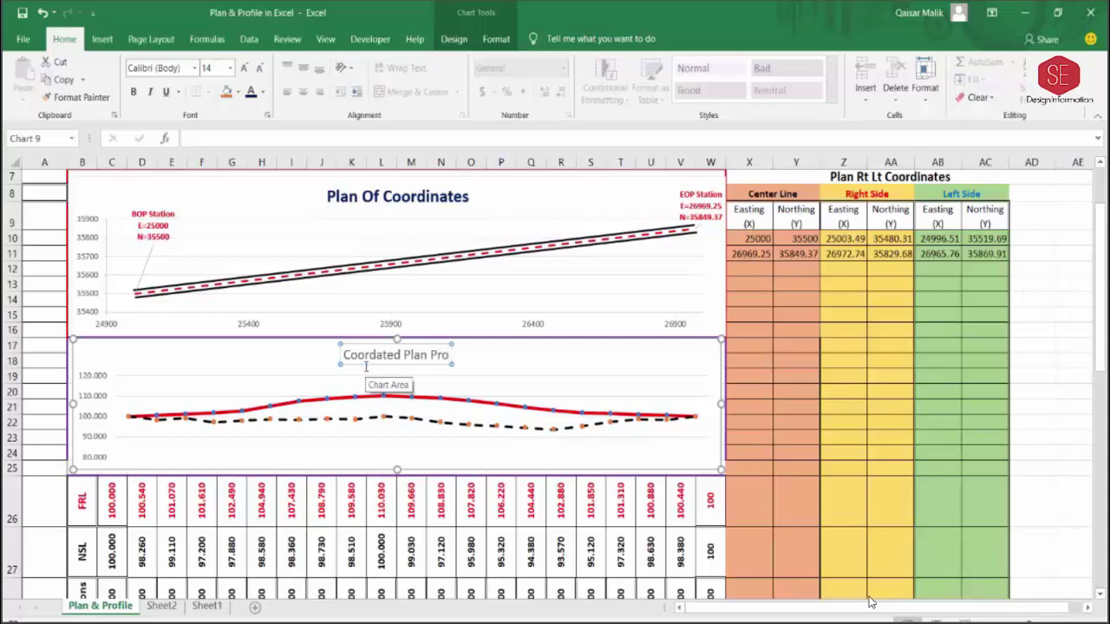
pyautogui.write('file')
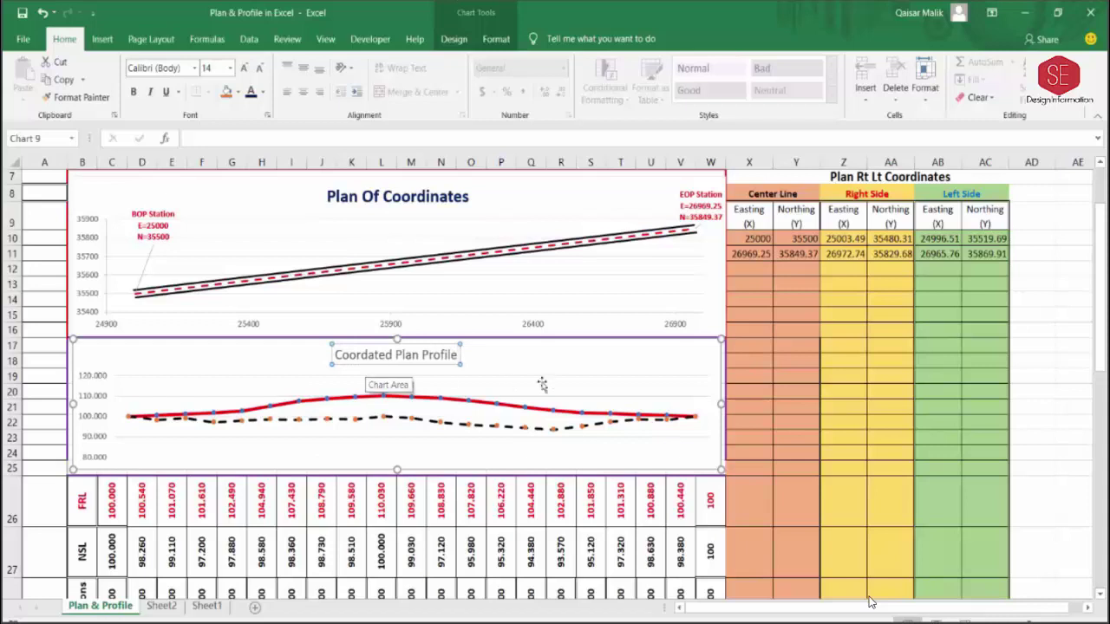
pyautogui.click(542, 384)
# - Make the chart title bold and increase its font size
pyautogui.click(375, 354)
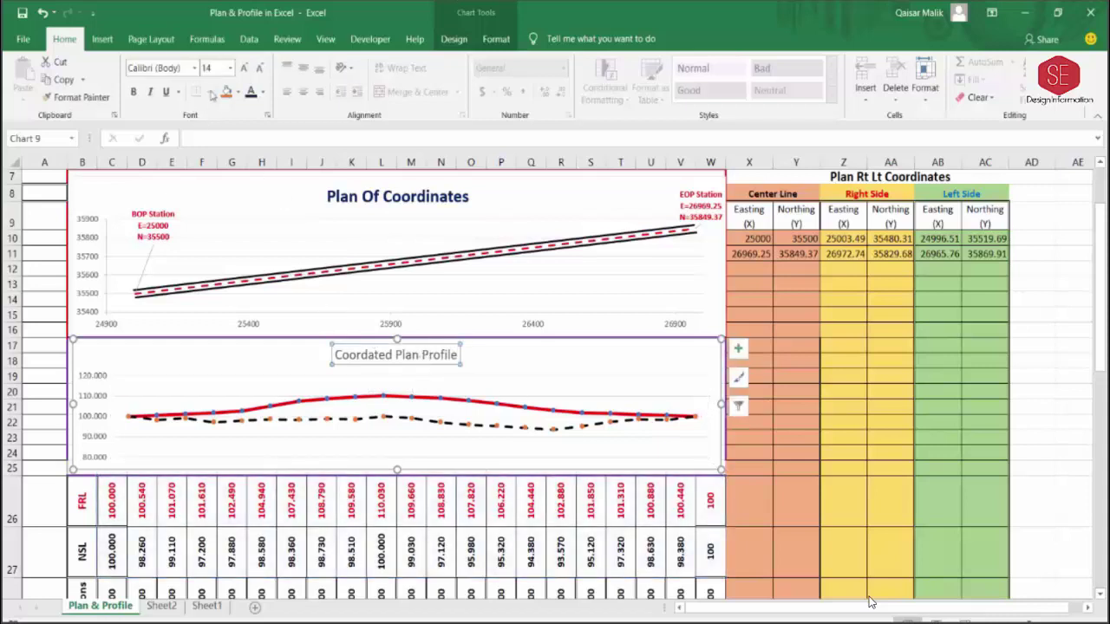
pyautogui.click(133, 92)
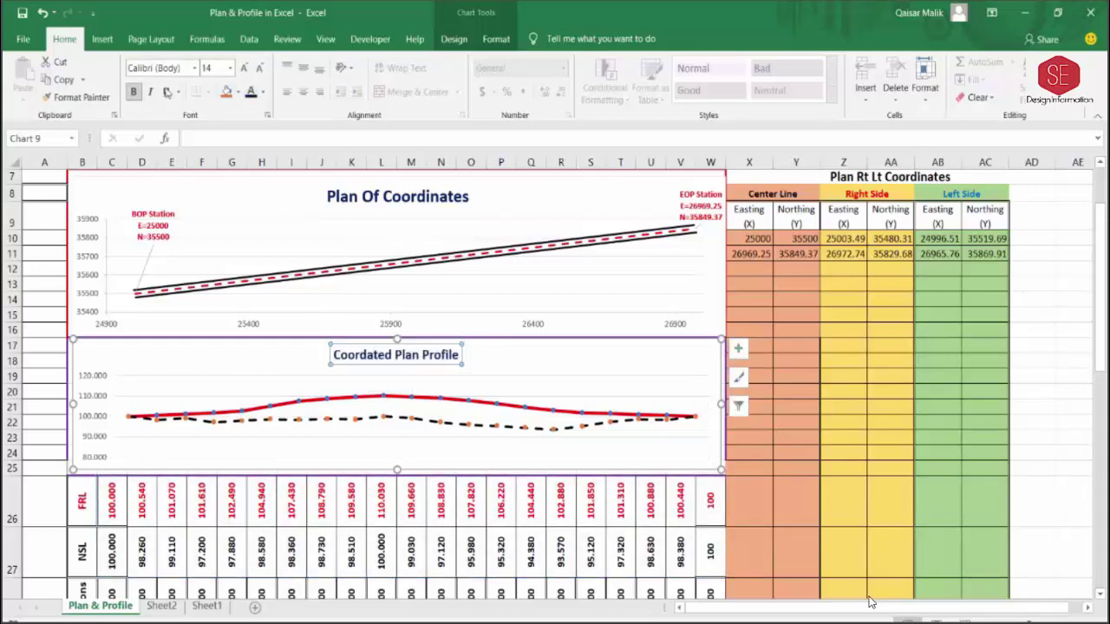
pyautogui.click(246, 68)
pyautogui.click(245, 68)
# - Clear the easting and northing values in the Plan Rt Lt Coordinates table
pyautogui.click(891, 390)
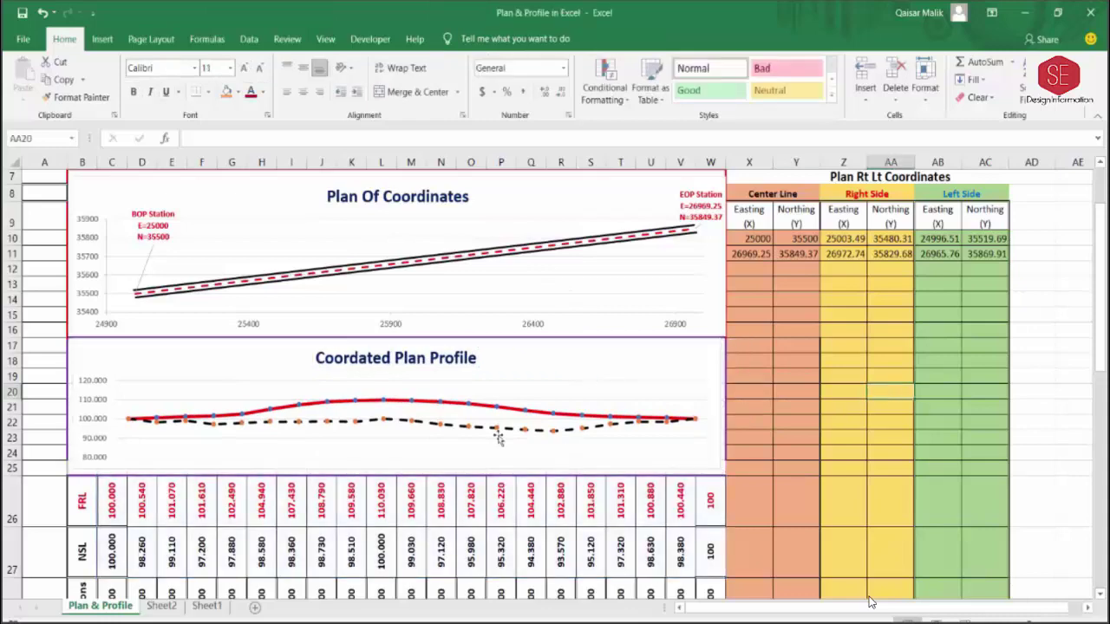
pyautogui.scroll(1, 390, 260)
pyautogui.scroll(-2, 387, 305)
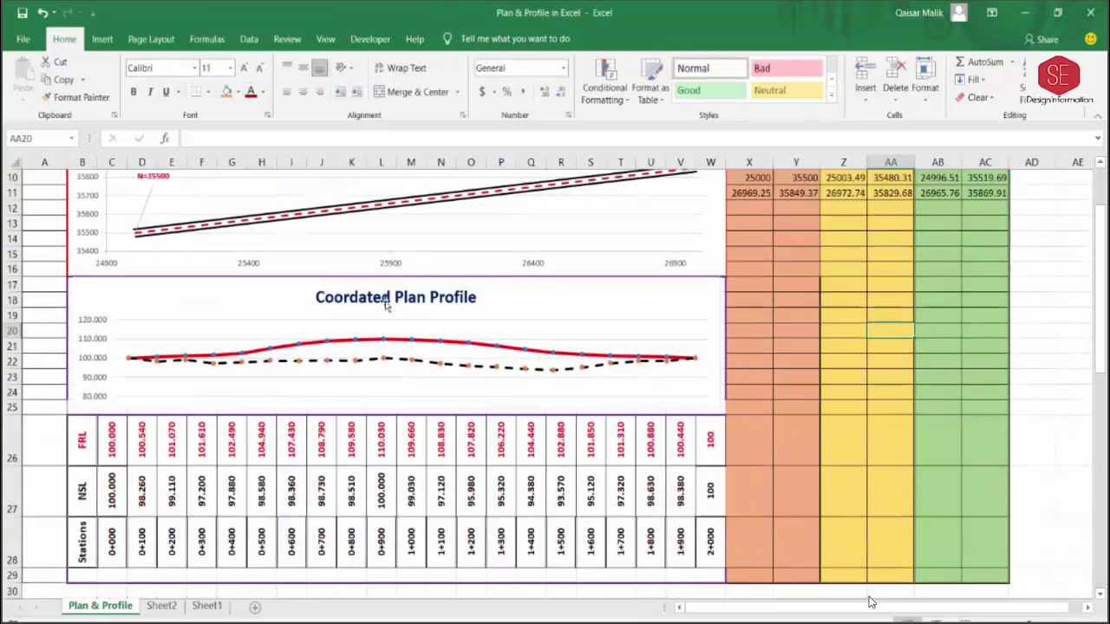
pyautogui.scroll(2, 397, 452)
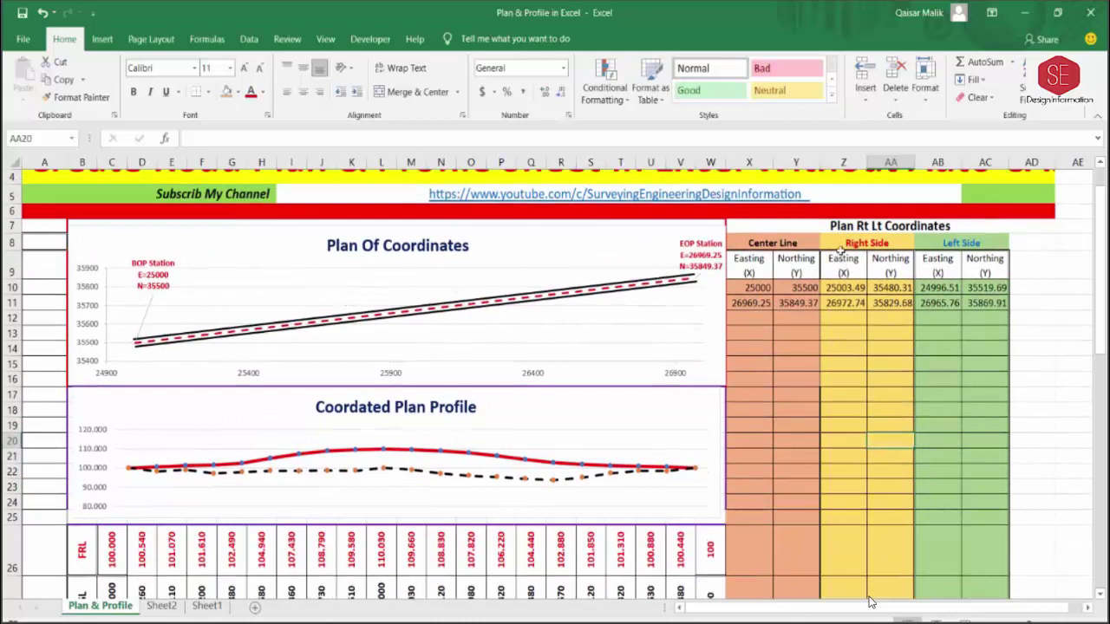
pyautogui.click(763, 287)
pyautogui.click(752, 302)
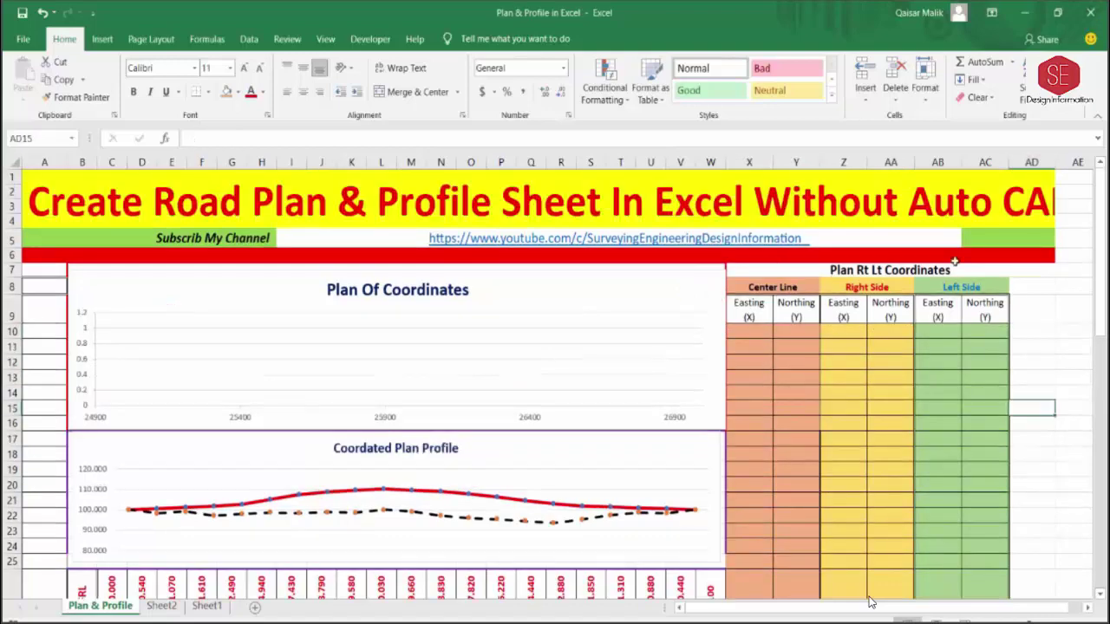
# - Copy the Center Line Easting and Northing values (C7:D25) on Sheet1
pyautogui.click(208, 606)
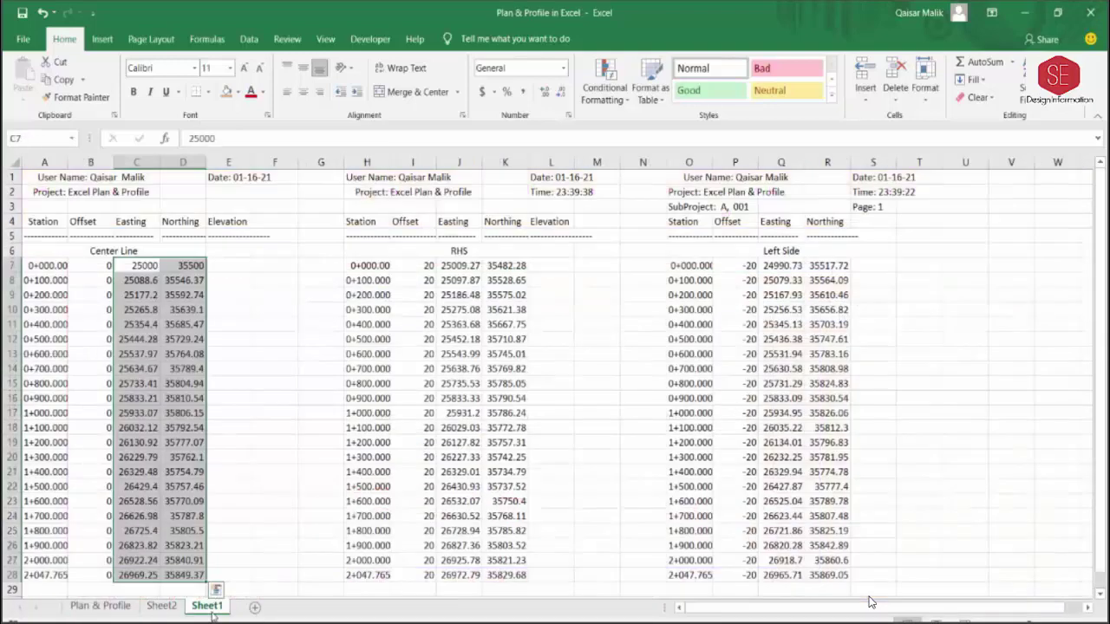
pyautogui.click(275, 516)
pyautogui.click(88, 251)
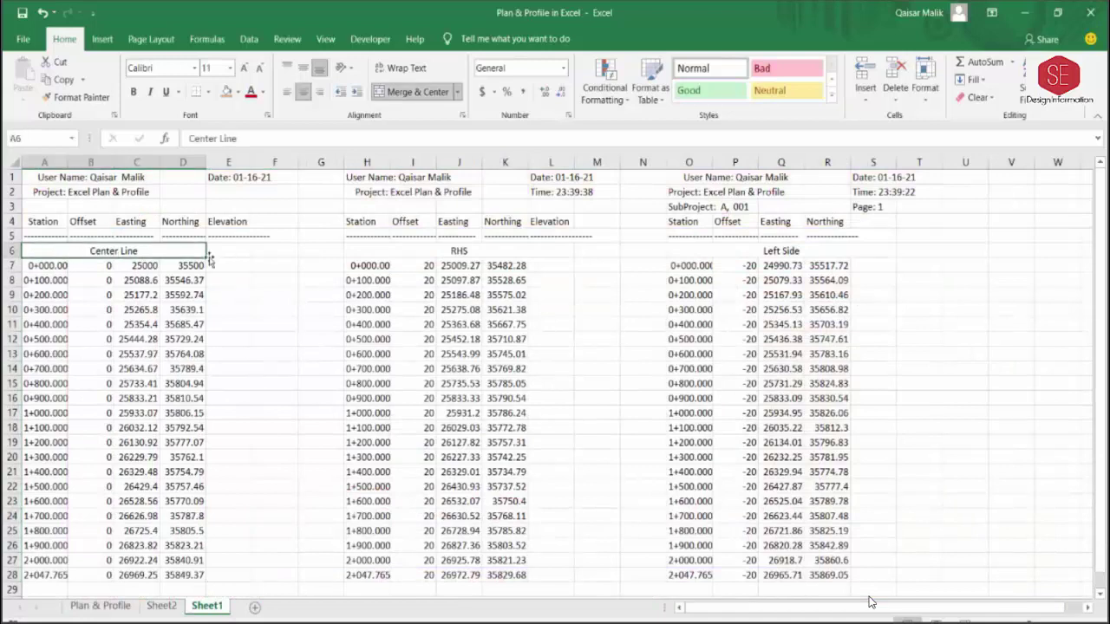
pyautogui.click(457, 251)
pyautogui.click(793, 252)
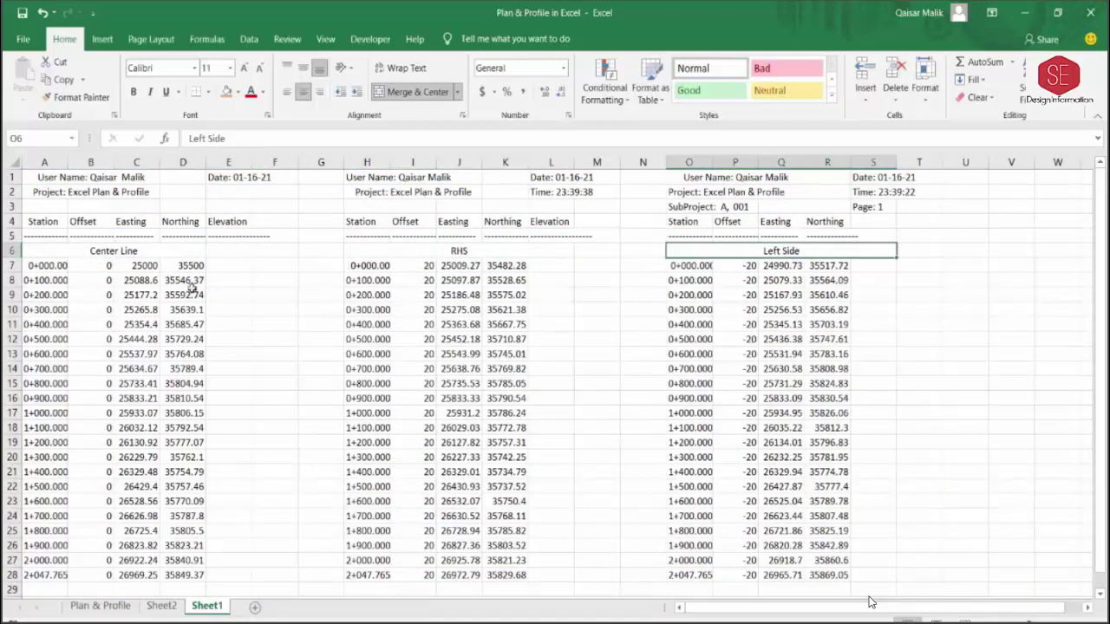
pyautogui.moveTo(151, 267); pyautogui.dragTo(189, 517)
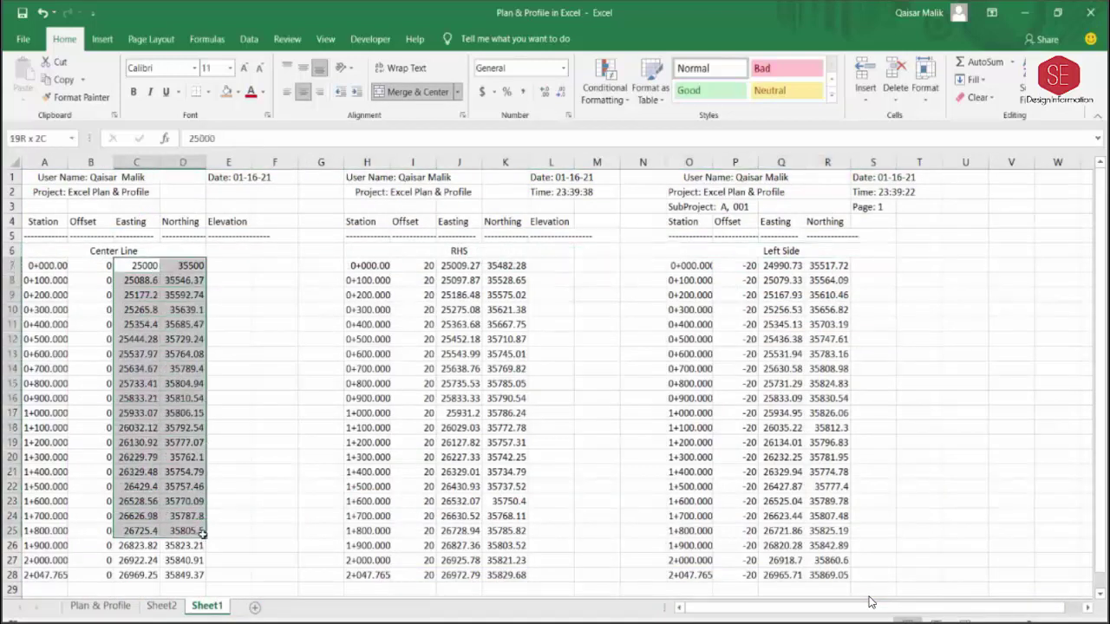
pyautogui.rightClick(156, 319)
pyautogui.click(165, 317)
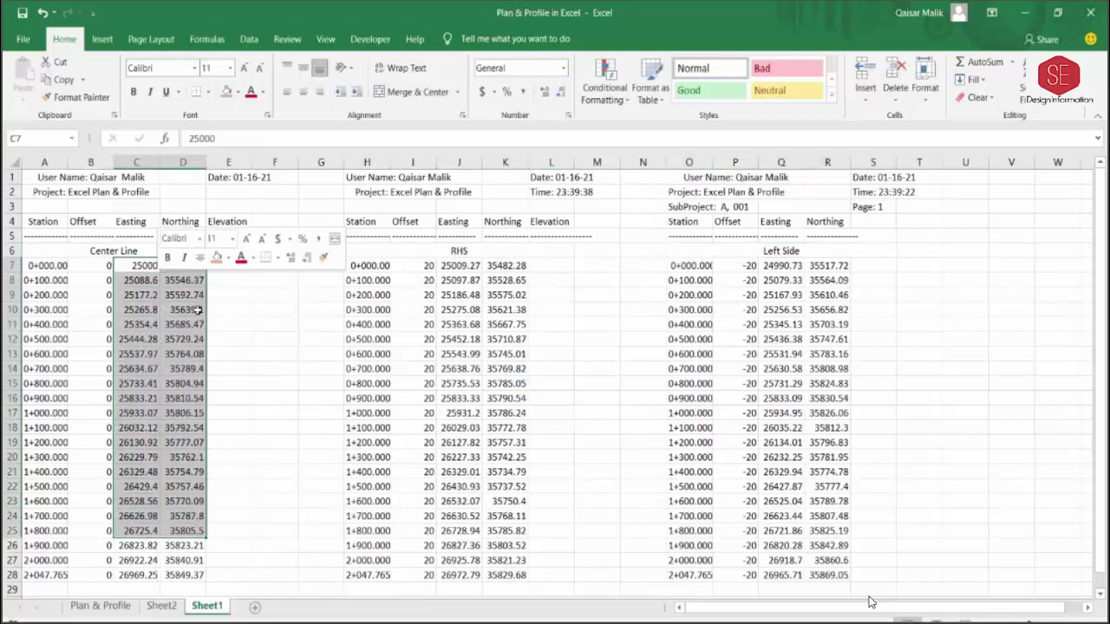
# - Paste the centre-line values into Plan & Profile at X10 as values
pyautogui.click(99, 605)
pyautogui.click(746, 331)
pyautogui.rightClick(747, 333)
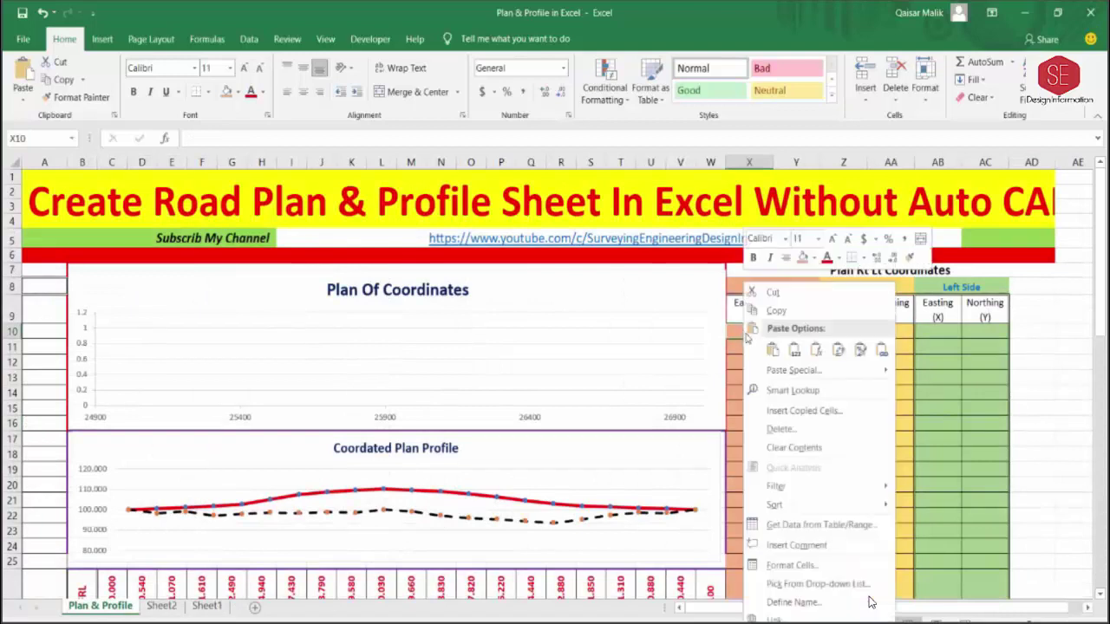
pyautogui.click(793, 350)
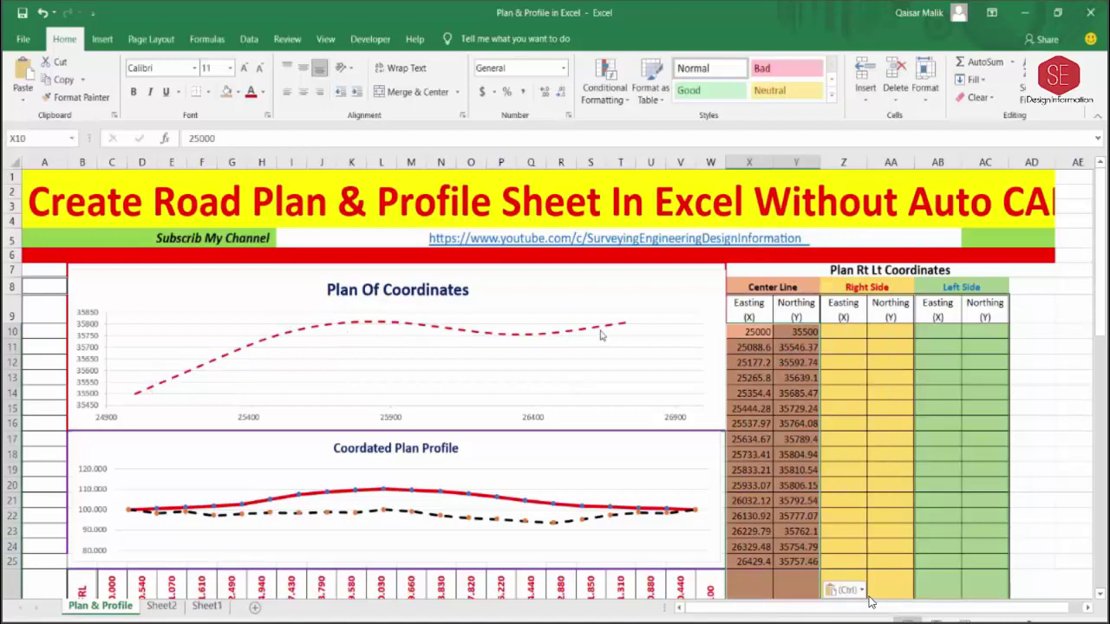
pyautogui.click(897, 367)
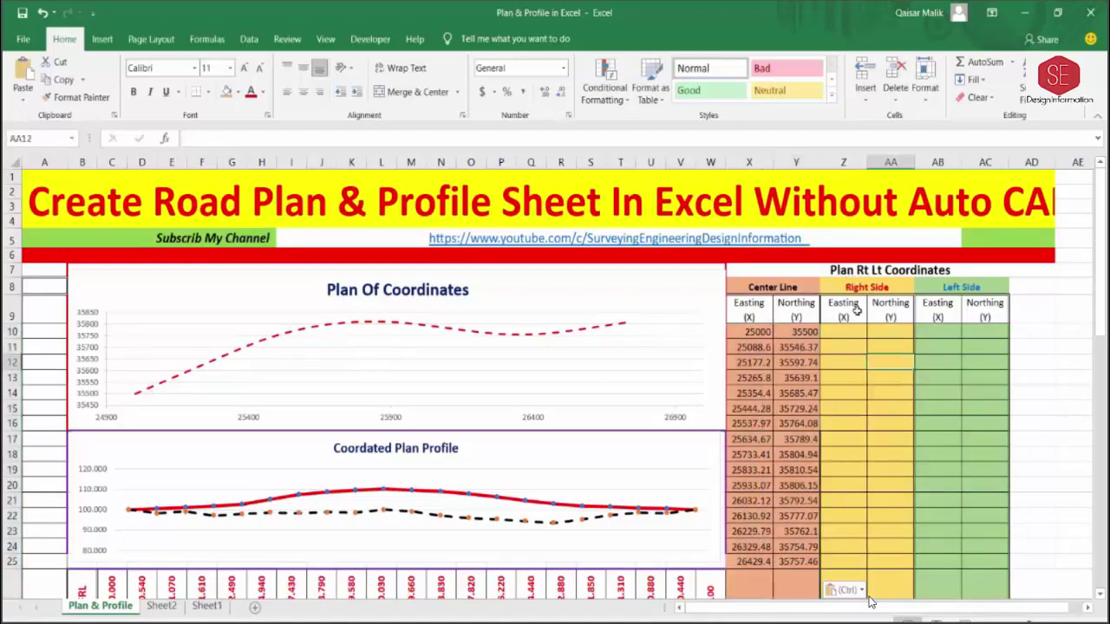
# - Copy Sheet1's RHS coordinates (J7:K25) and paste them as values at Z10
pyautogui.click(221, 604)
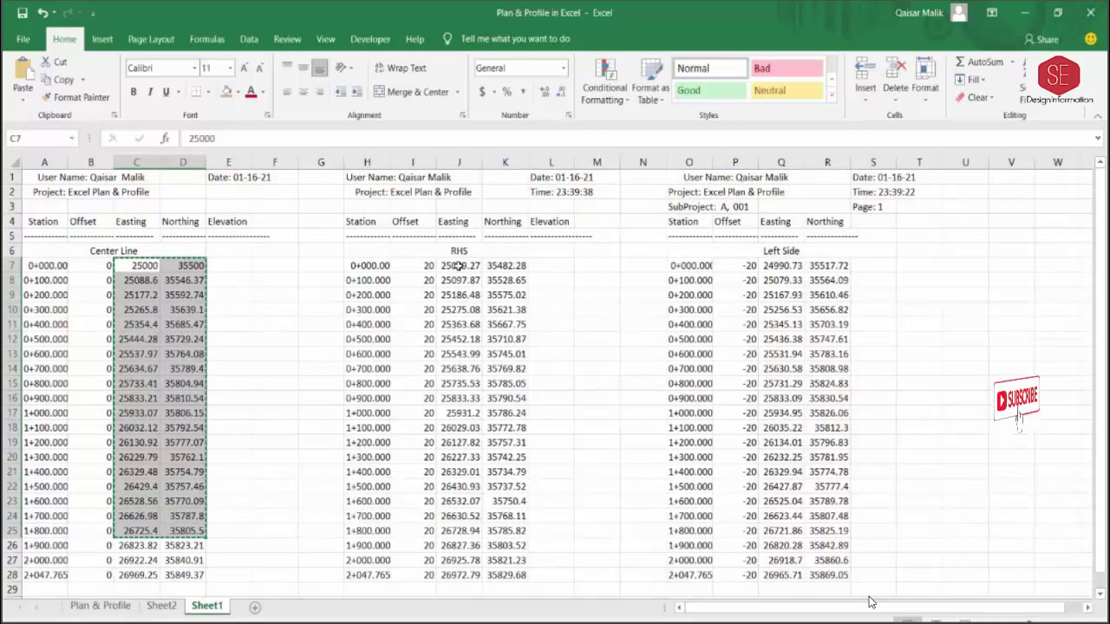
pyautogui.moveTo(458, 266)
pyautogui.mouseDown()
pyautogui.moveTo(524, 488)
pyautogui.moveTo(520, 531)
pyautogui.mouseUp()
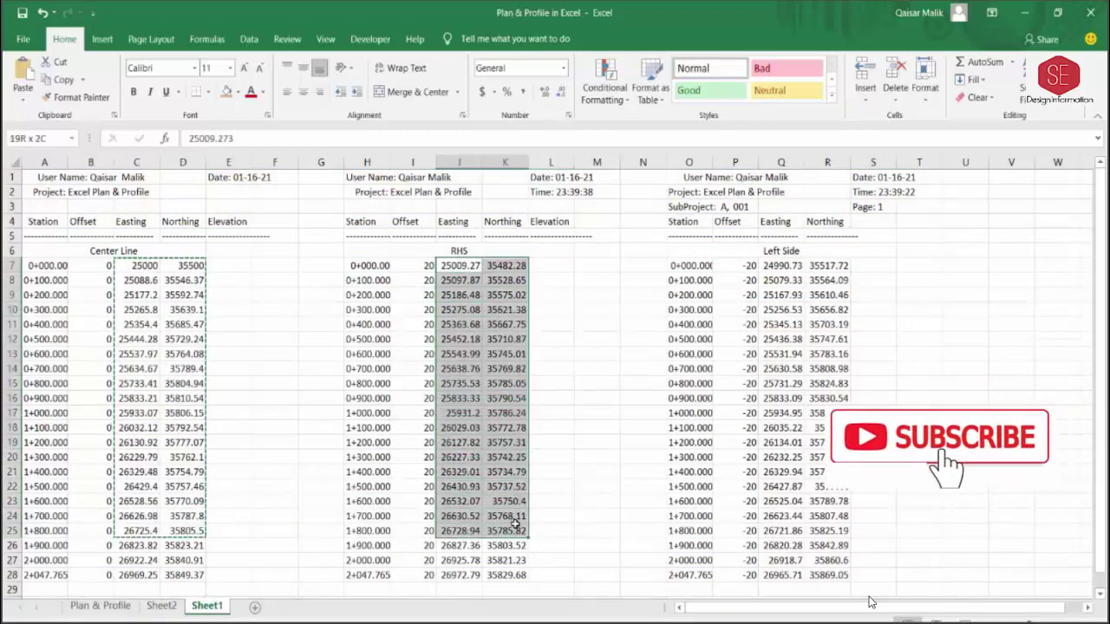
pyautogui.rightClick(459, 269)
pyautogui.click(491, 298)
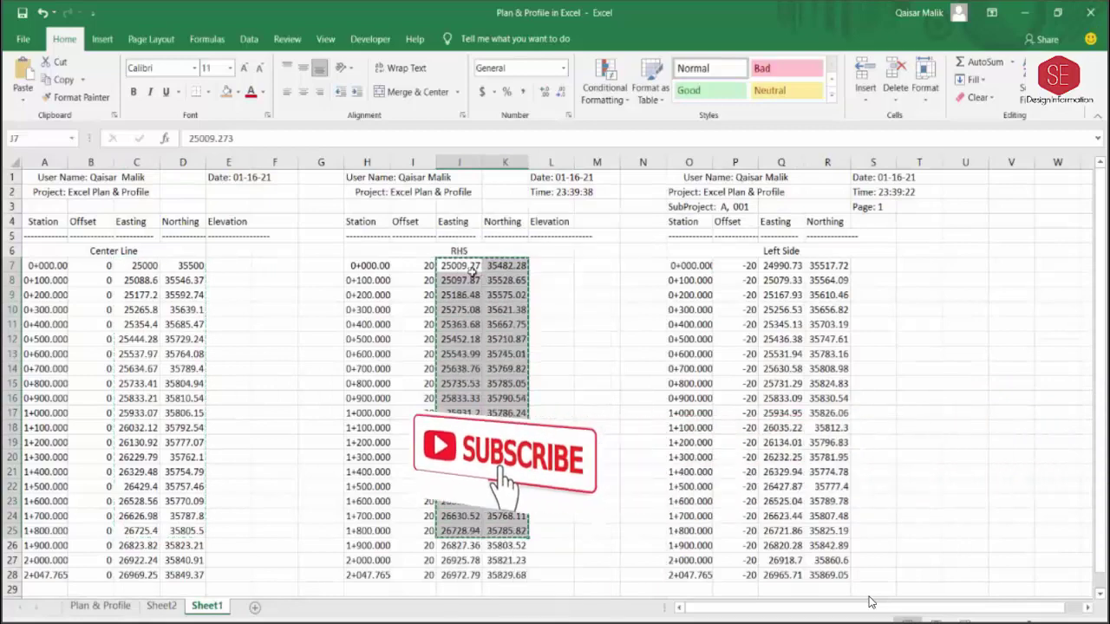
pyautogui.click(100, 605)
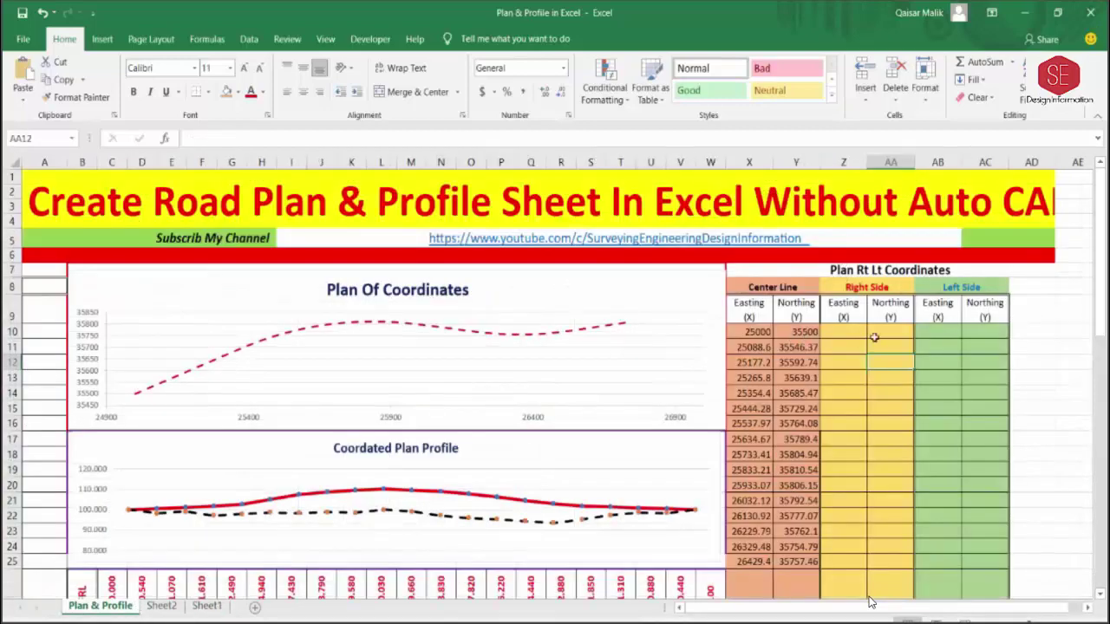
pyautogui.click(847, 337)
pyautogui.rightClick(848, 338)
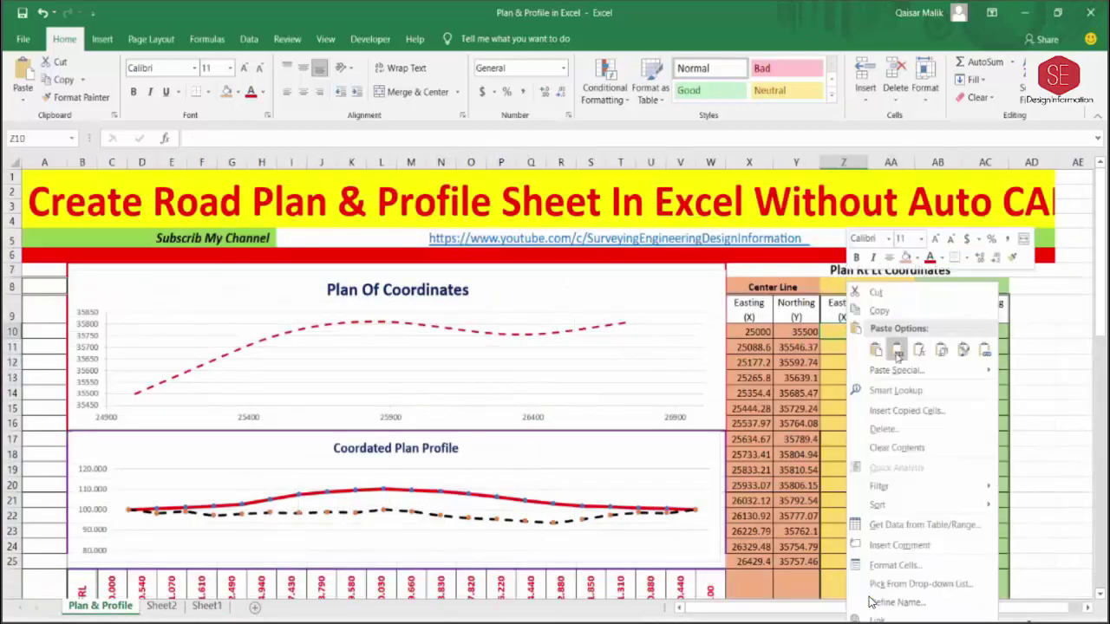
pyautogui.click(897, 350)
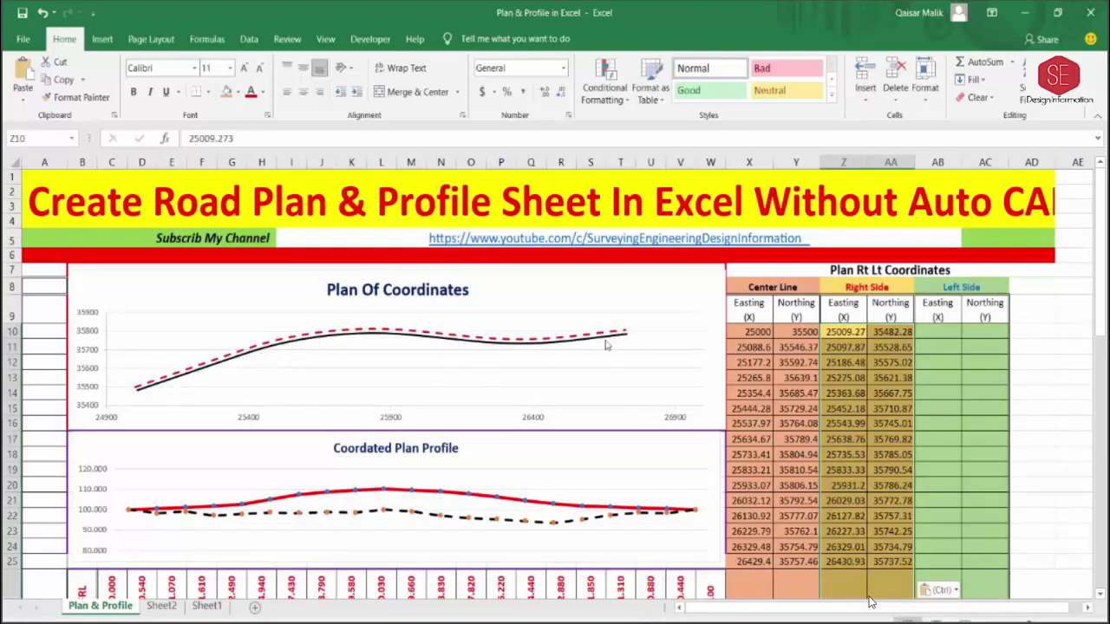
# - Copy Sheet1's Left Side coordinates (Q7:R25) and paste them as values at AB10
pyautogui.click(936, 338)
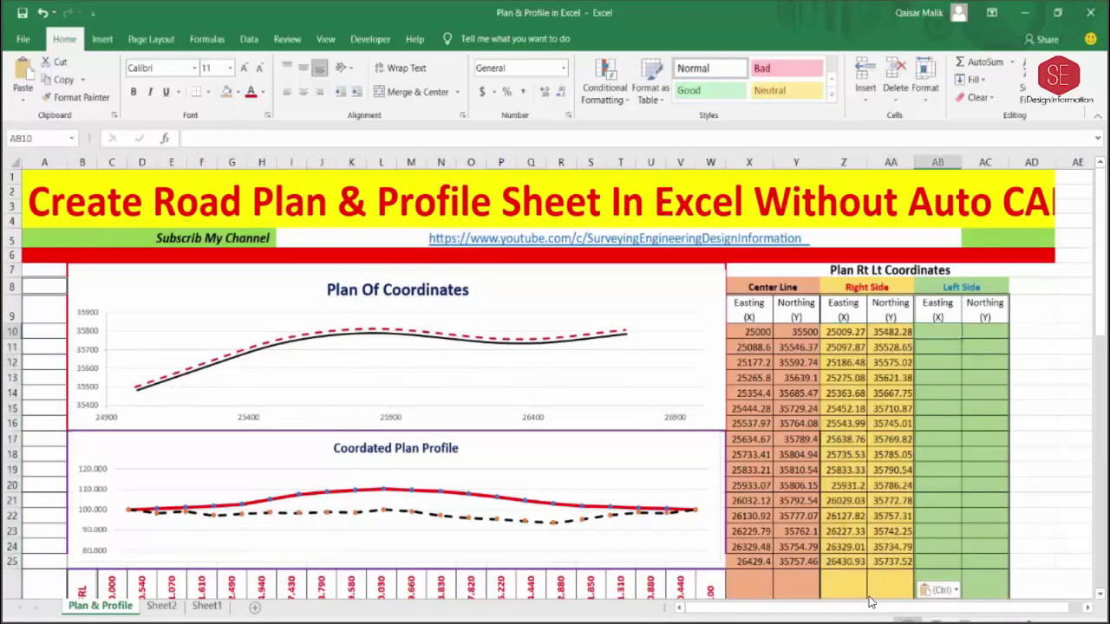
pyautogui.click(207, 606)
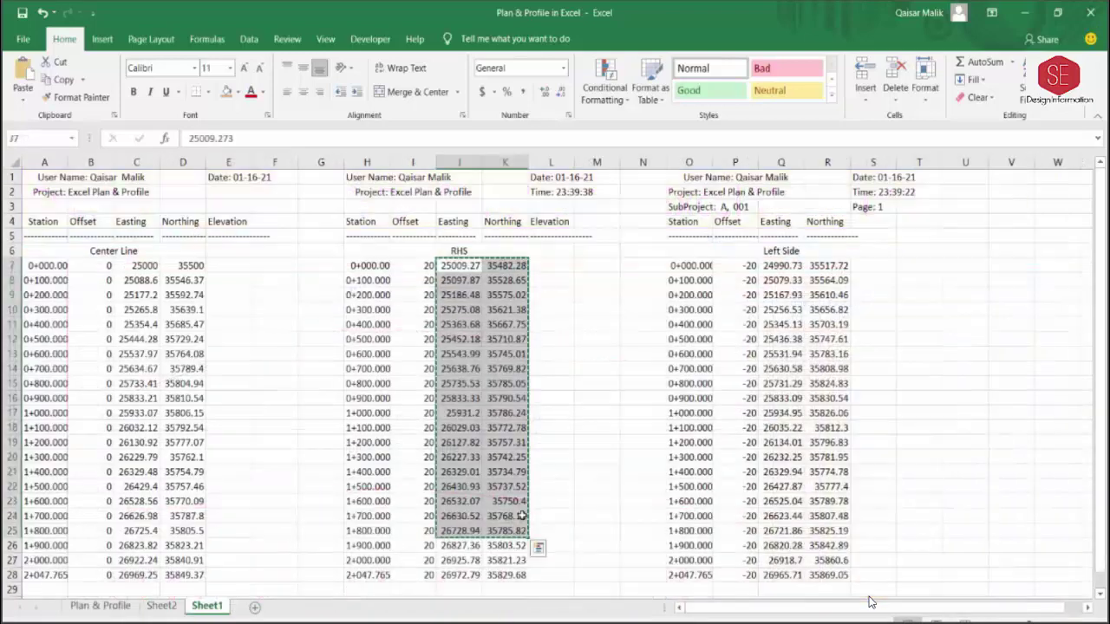
pyautogui.moveTo(775, 265); pyautogui.dragTo(832, 531)
pyautogui.rightClick(832, 531)
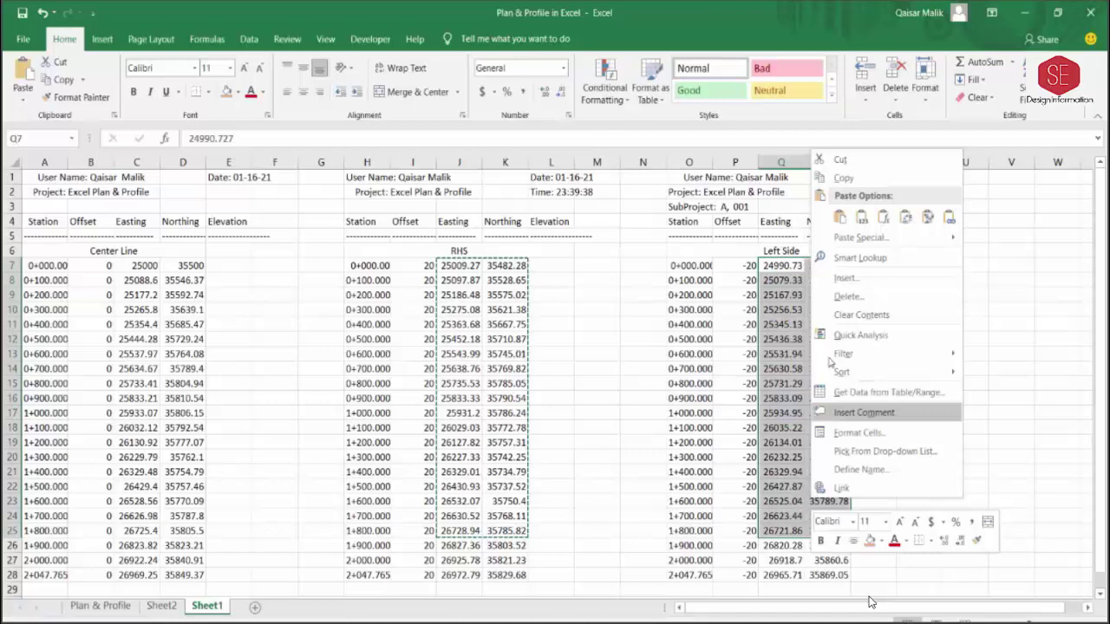
pyautogui.click(843, 178)
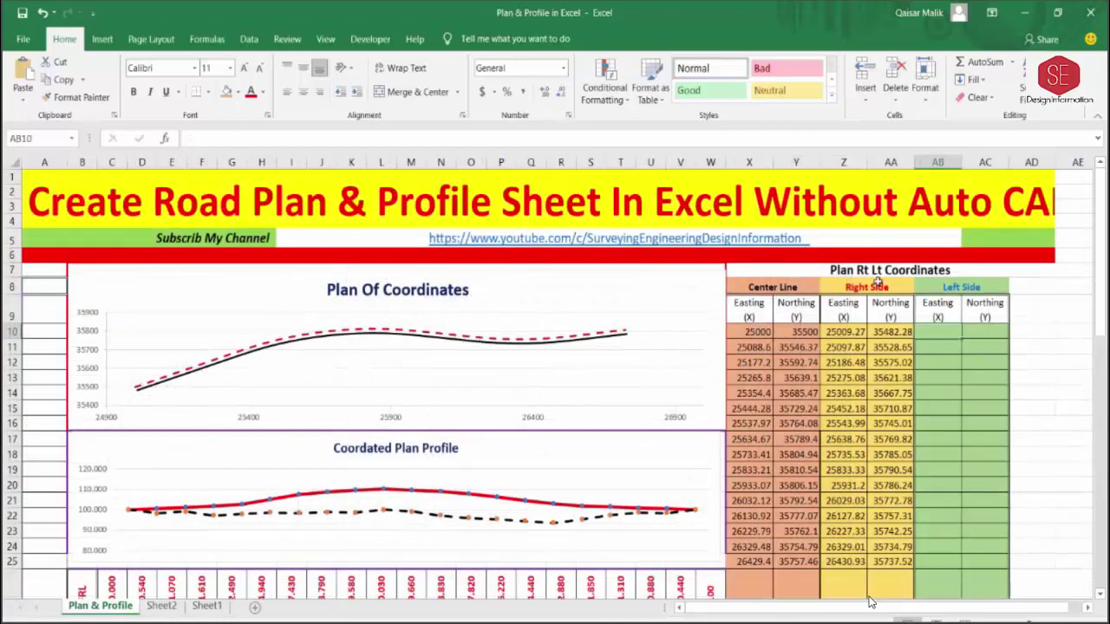
pyautogui.rightClick(933, 327)
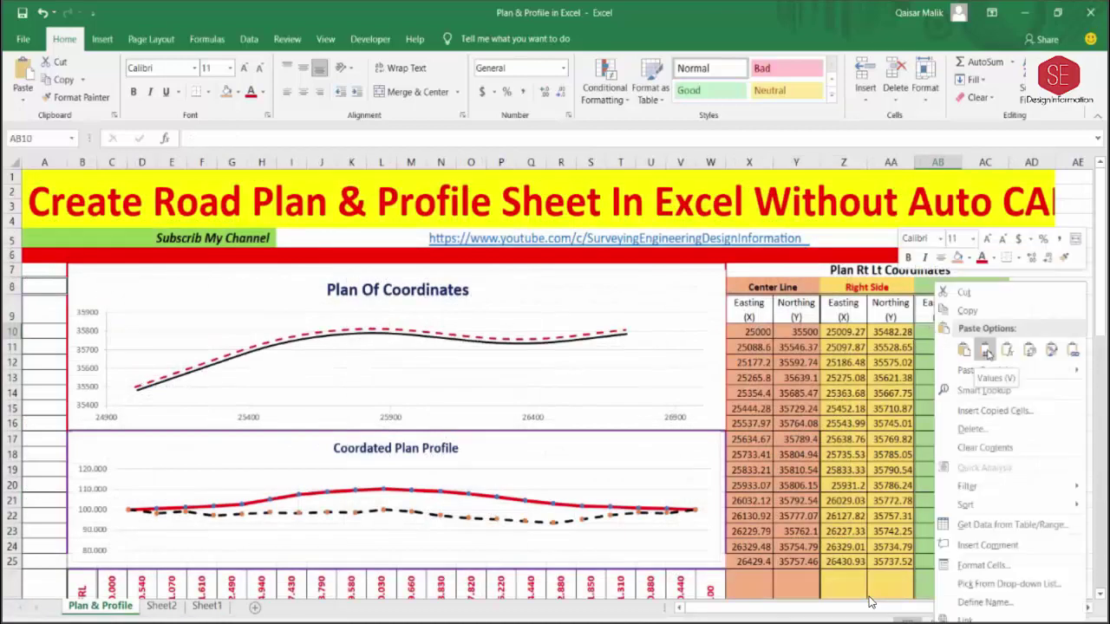
pyautogui.click(981, 346)
pyautogui.click(475, 364)
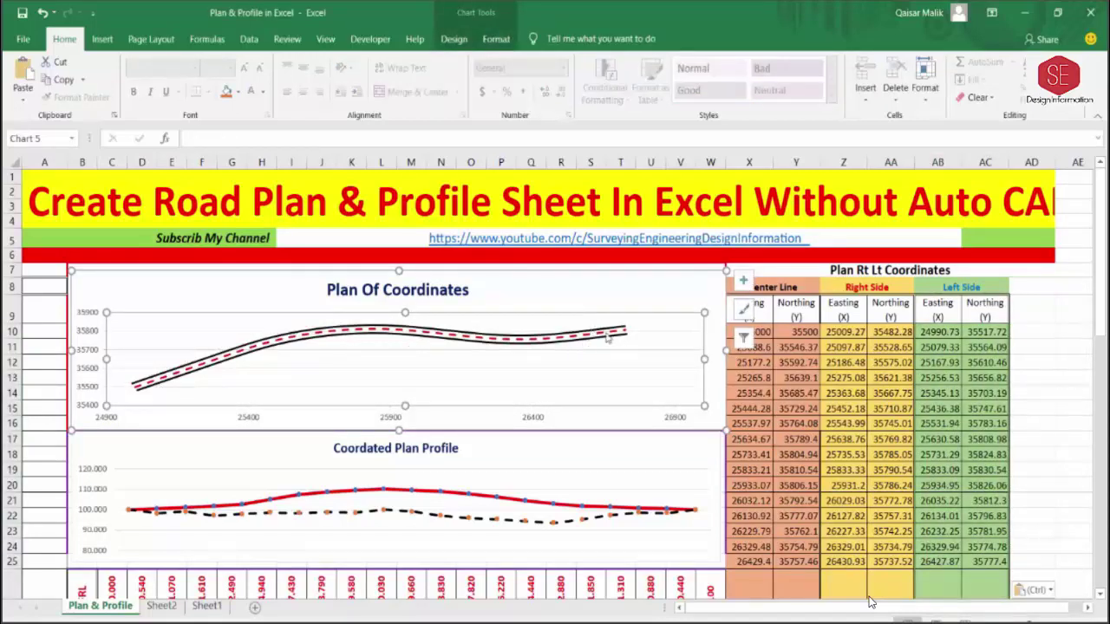
pyautogui.scroll(-2, 871, 601)
pyautogui.scroll(-1, 871, 601)
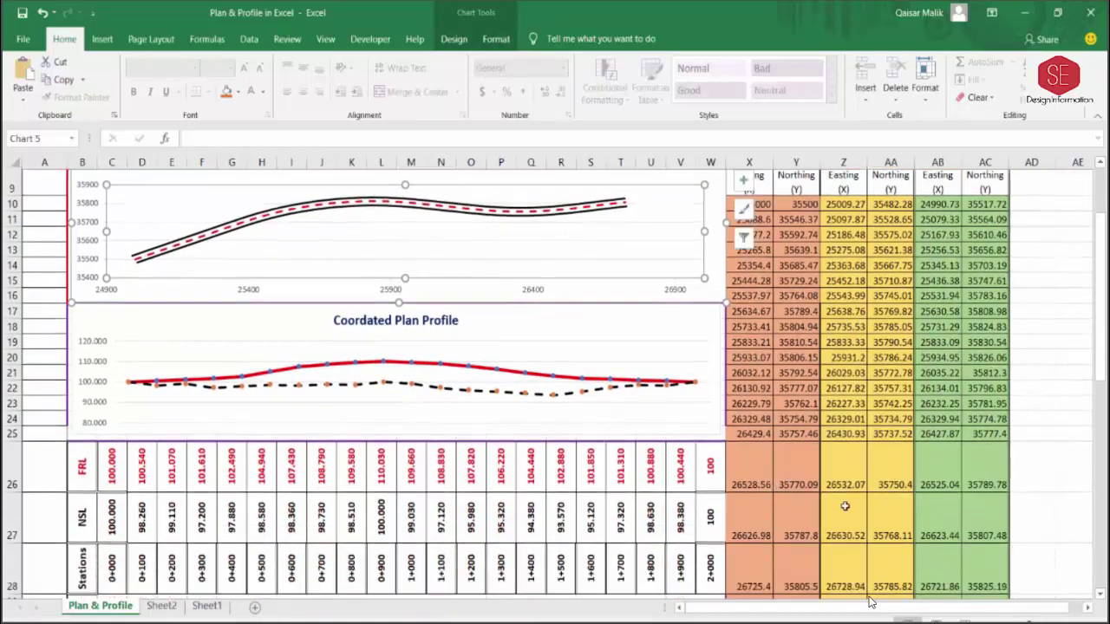
pyautogui.scroll(-1, 871, 601)
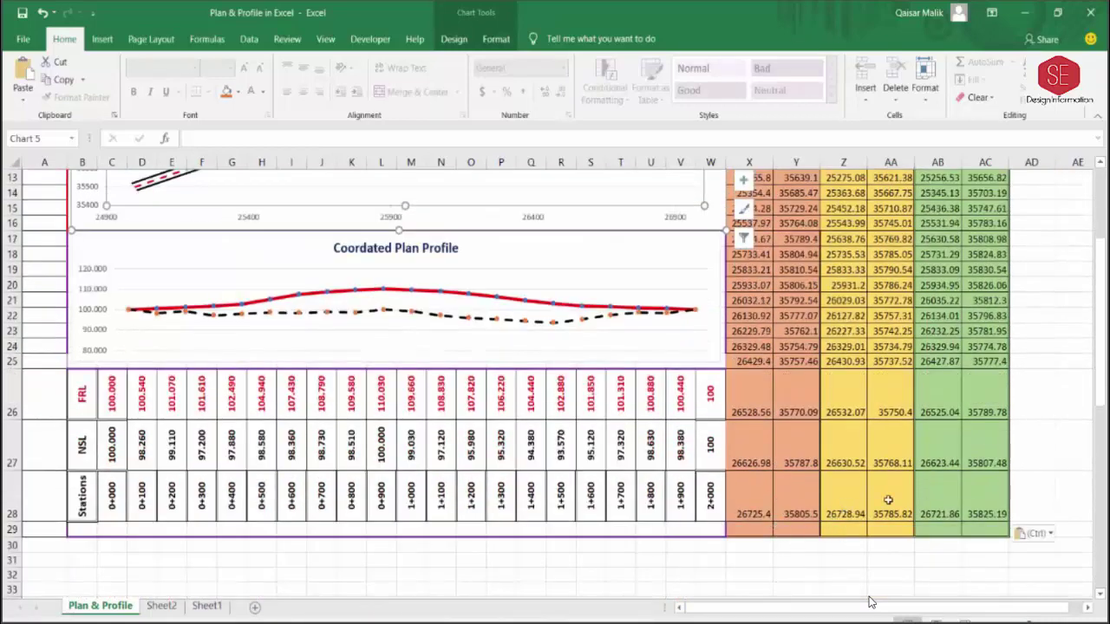
pyautogui.scroll(3, 871, 602)
pyautogui.scroll(1, 871, 601)
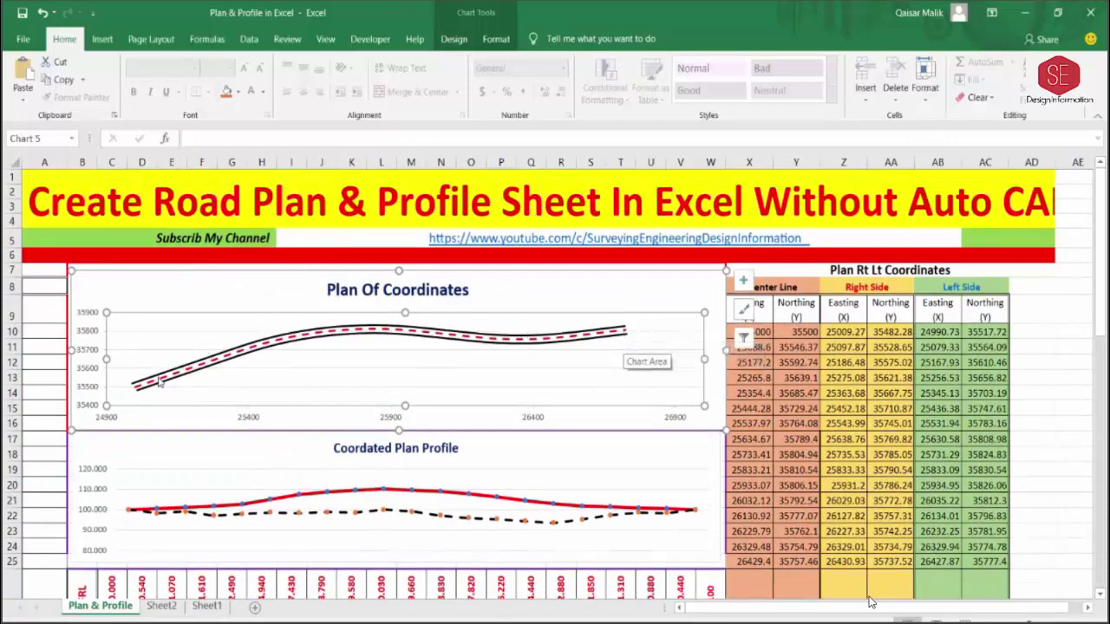
pyautogui.scroll(-1, 500, 377)
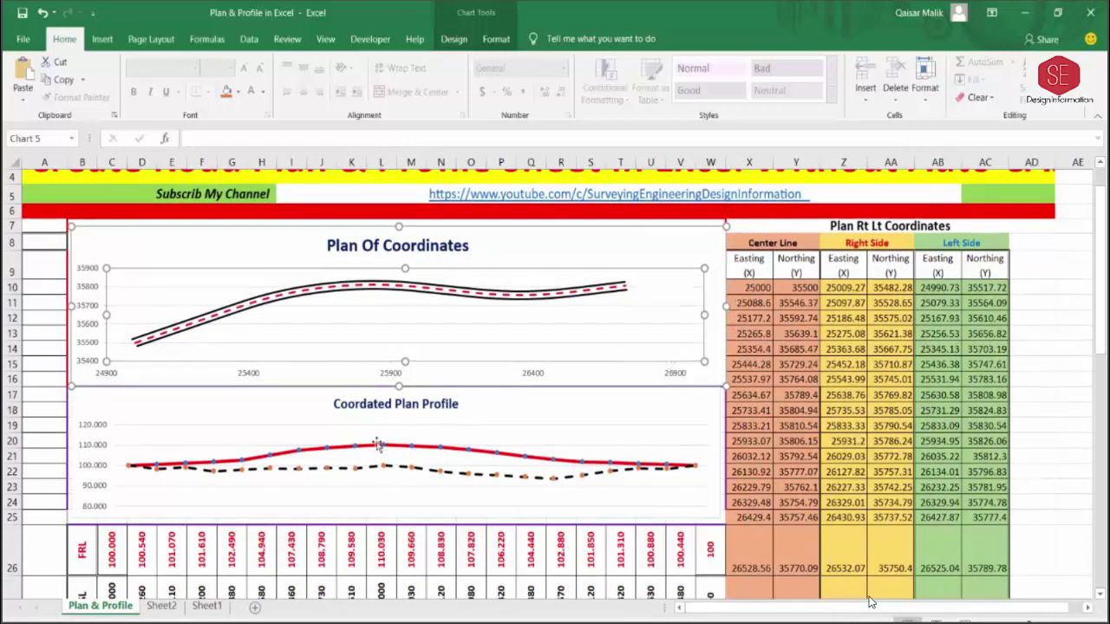
pyautogui.scroll(-1, 359, 351)
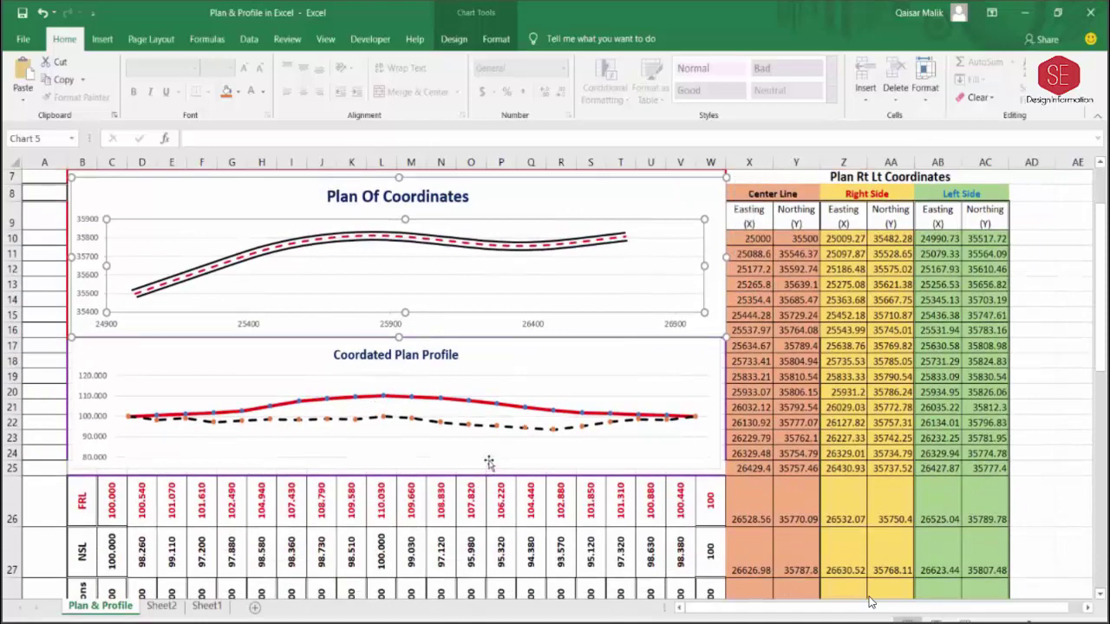
pyautogui.scroll(1, 488, 461)
pyautogui.click(1055, 332)
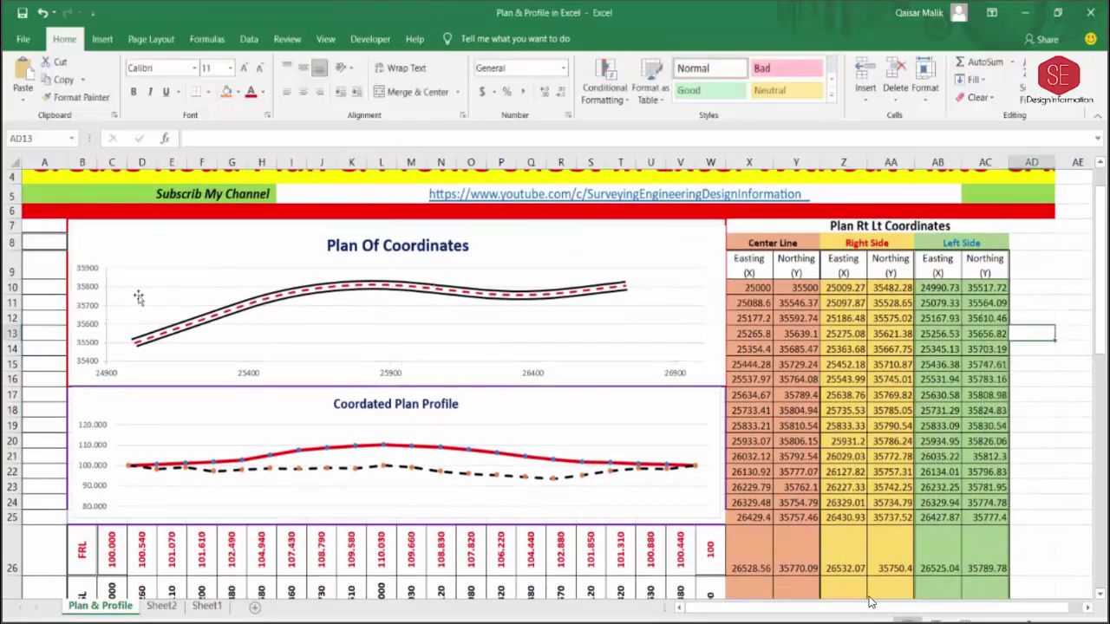
pyautogui.scroll(-1, 440, 340)
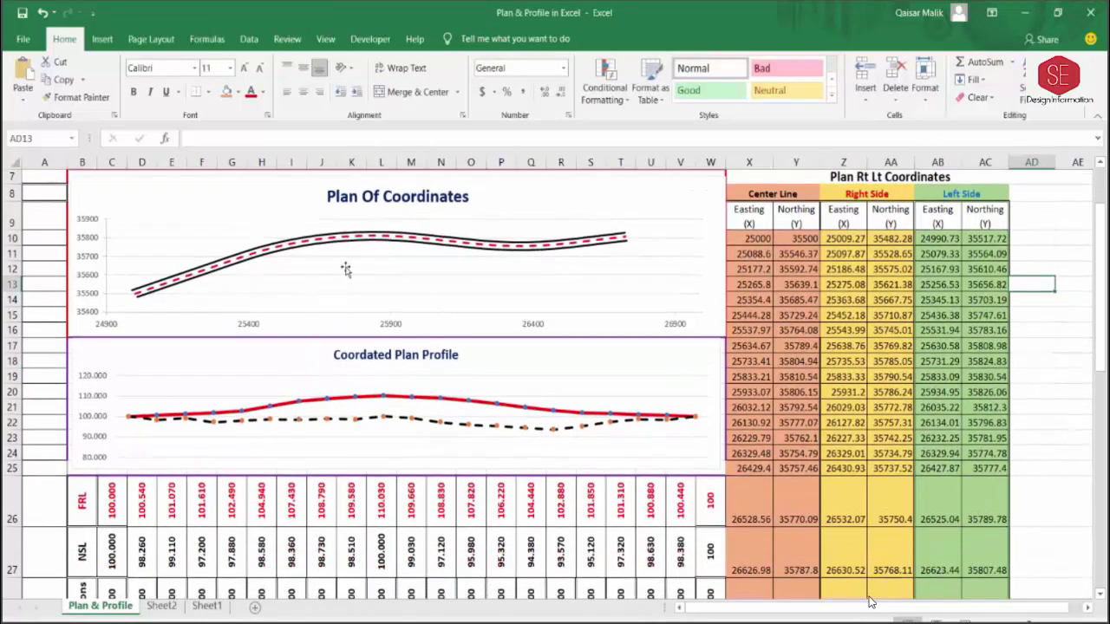
pyautogui.scroll(2, 444, 381)
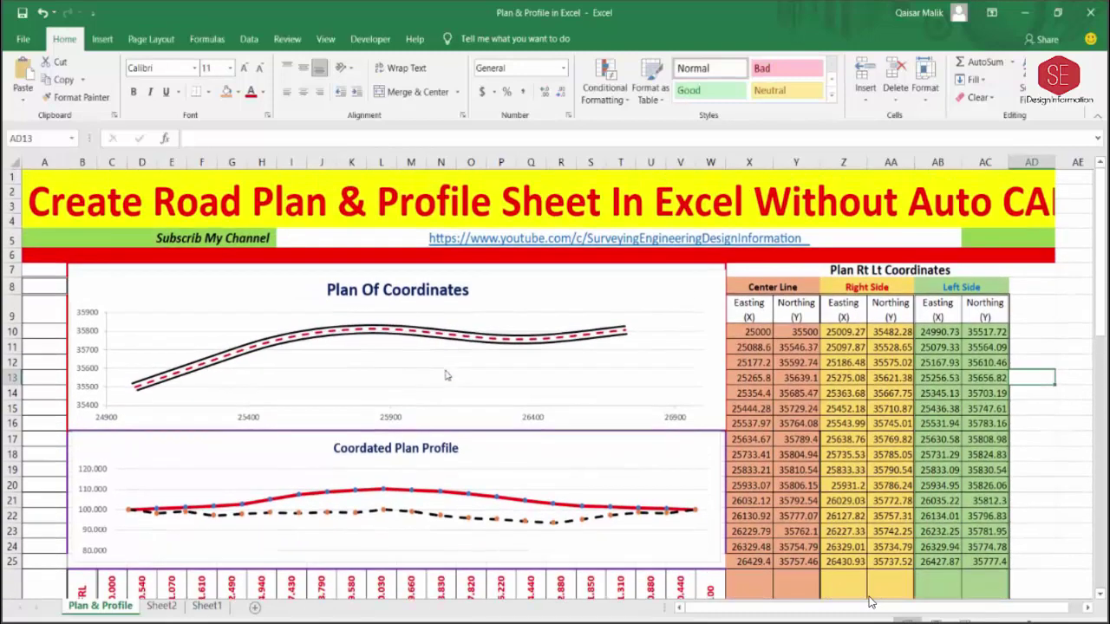